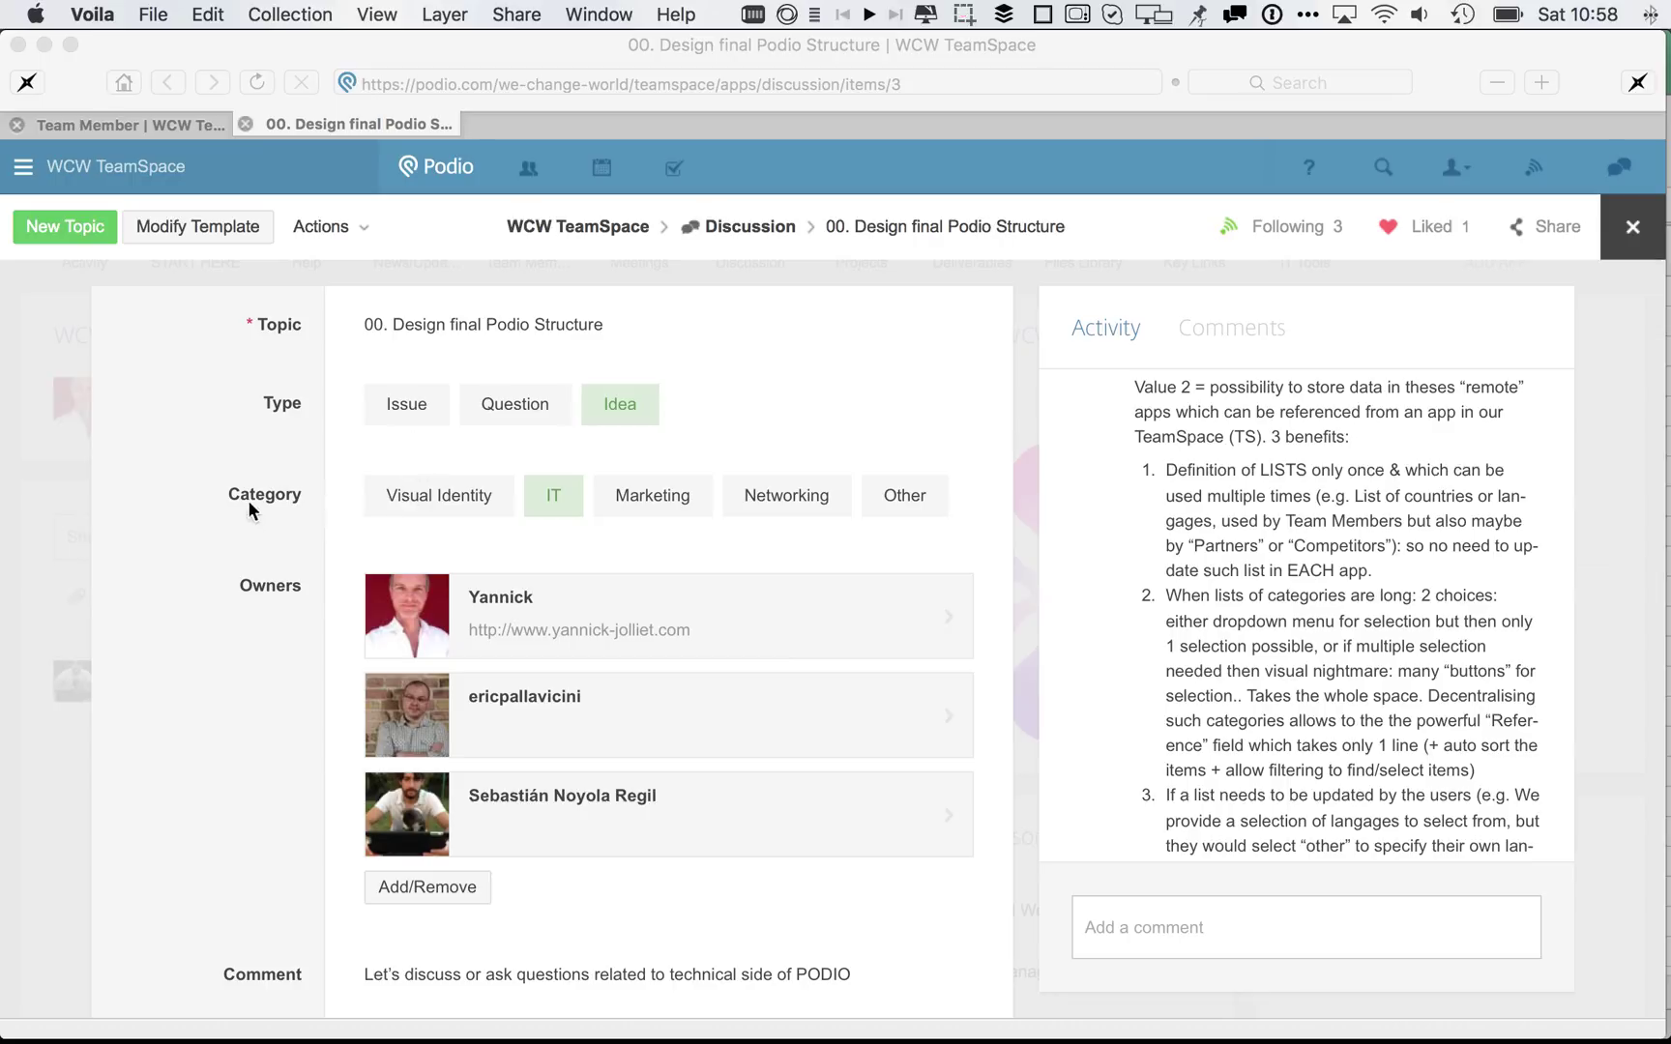
Cycle the discussion's category through Visual Identity and Marketing back to IT, then open Team Member.
left_click(447, 496)
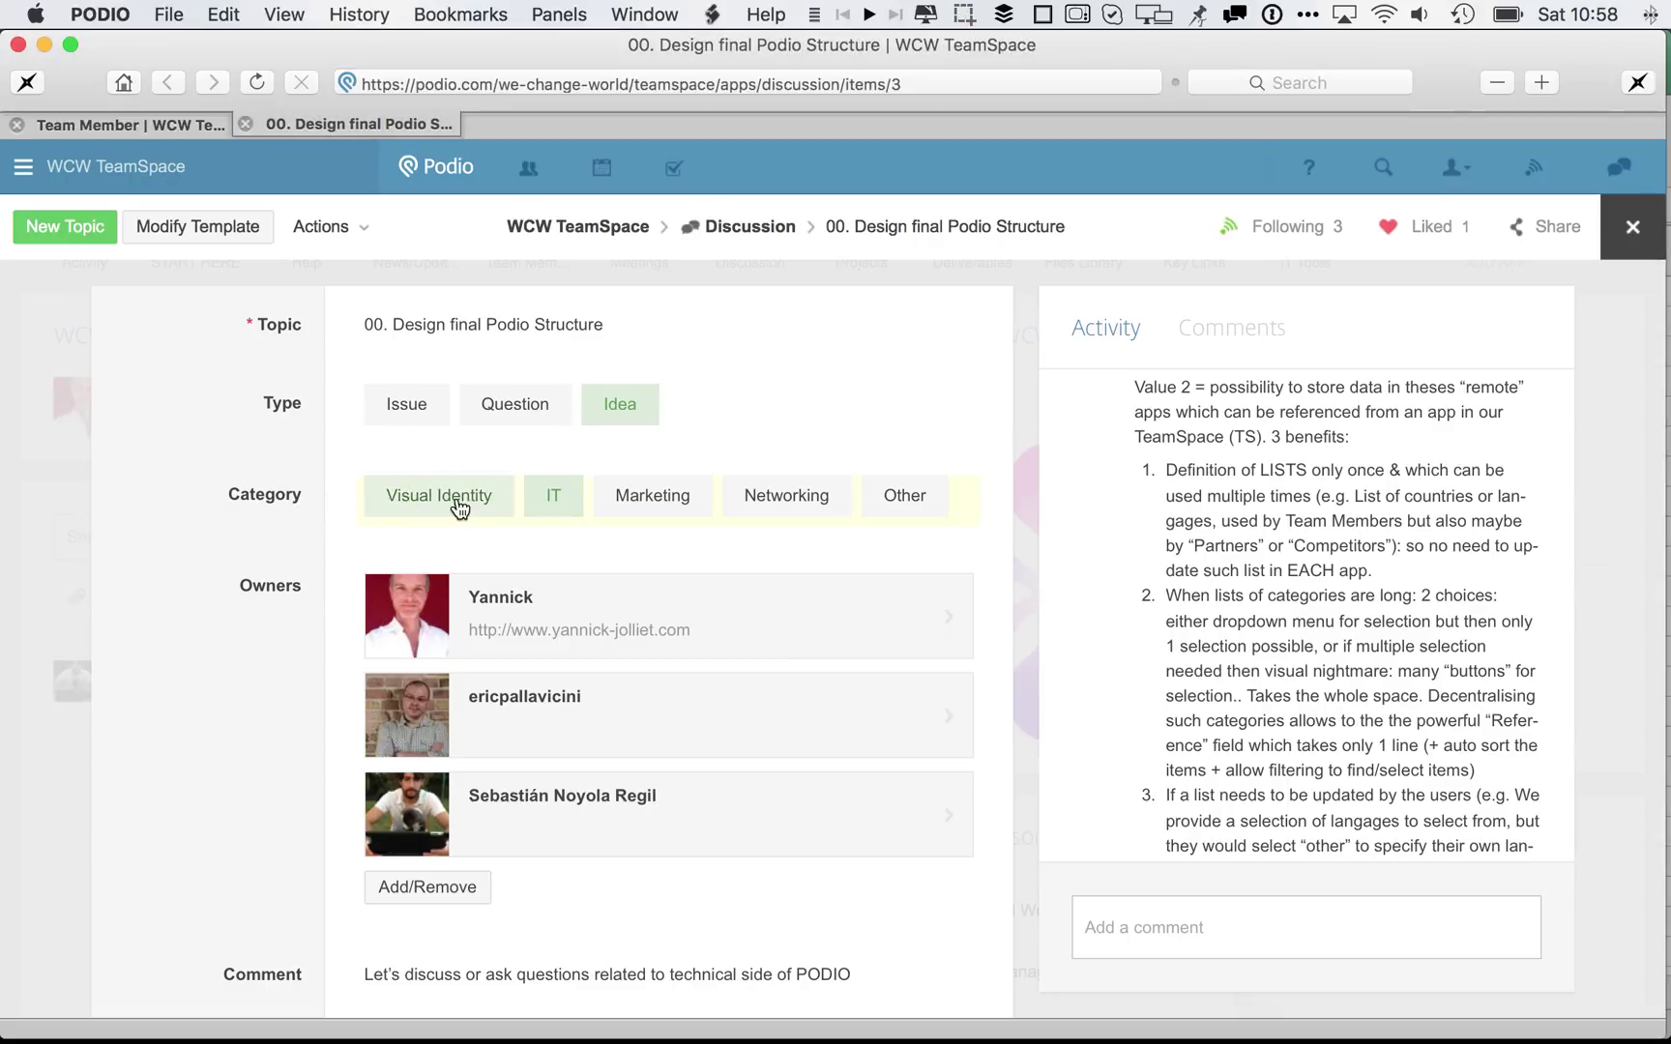
left_click(454, 502)
left_click(662, 509)
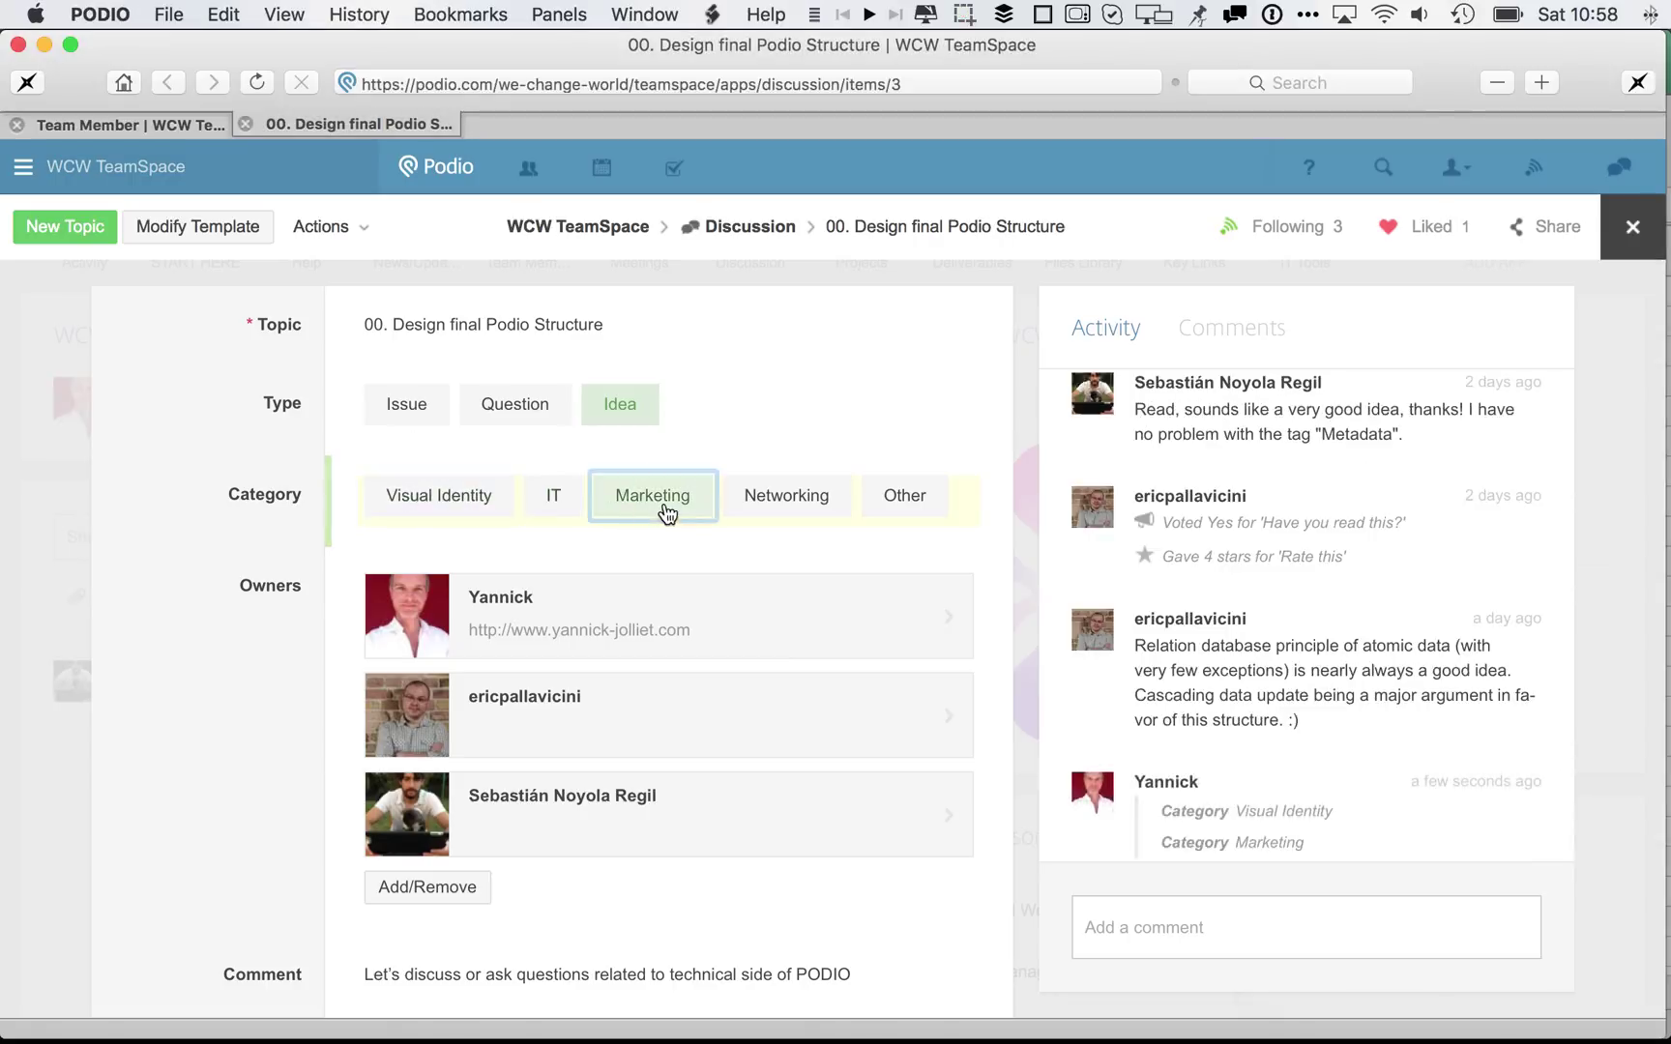
left_click(557, 512)
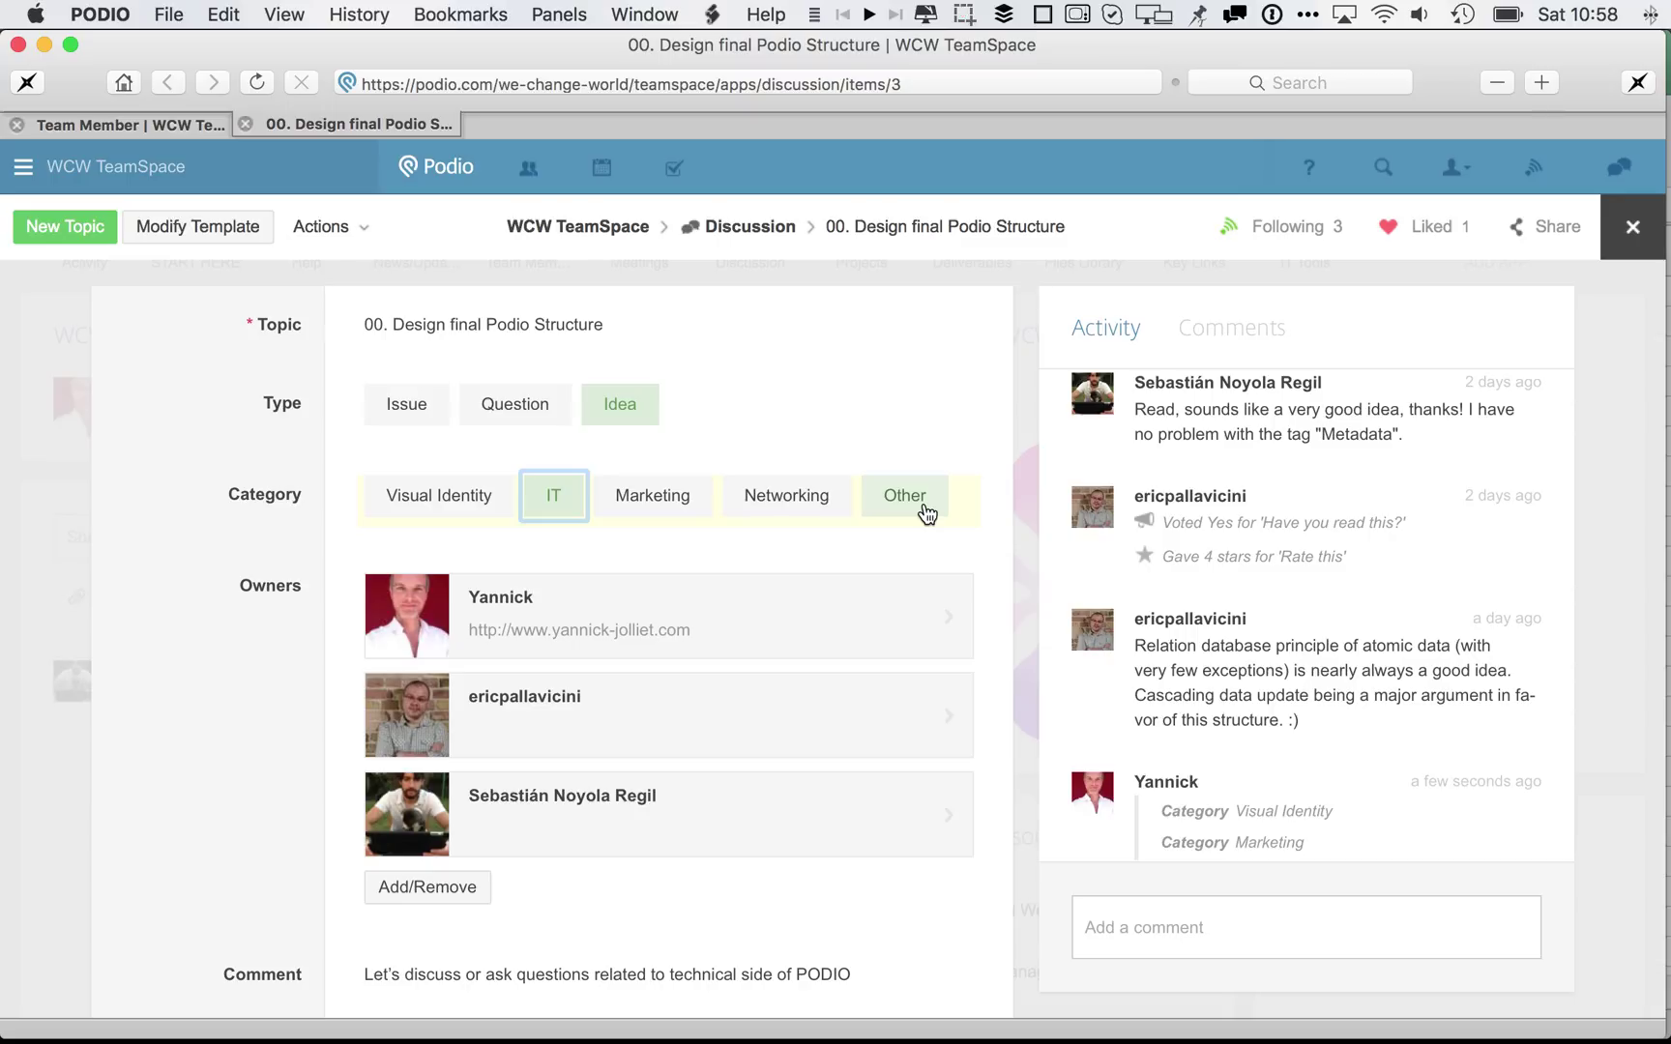
left_click(174, 134)
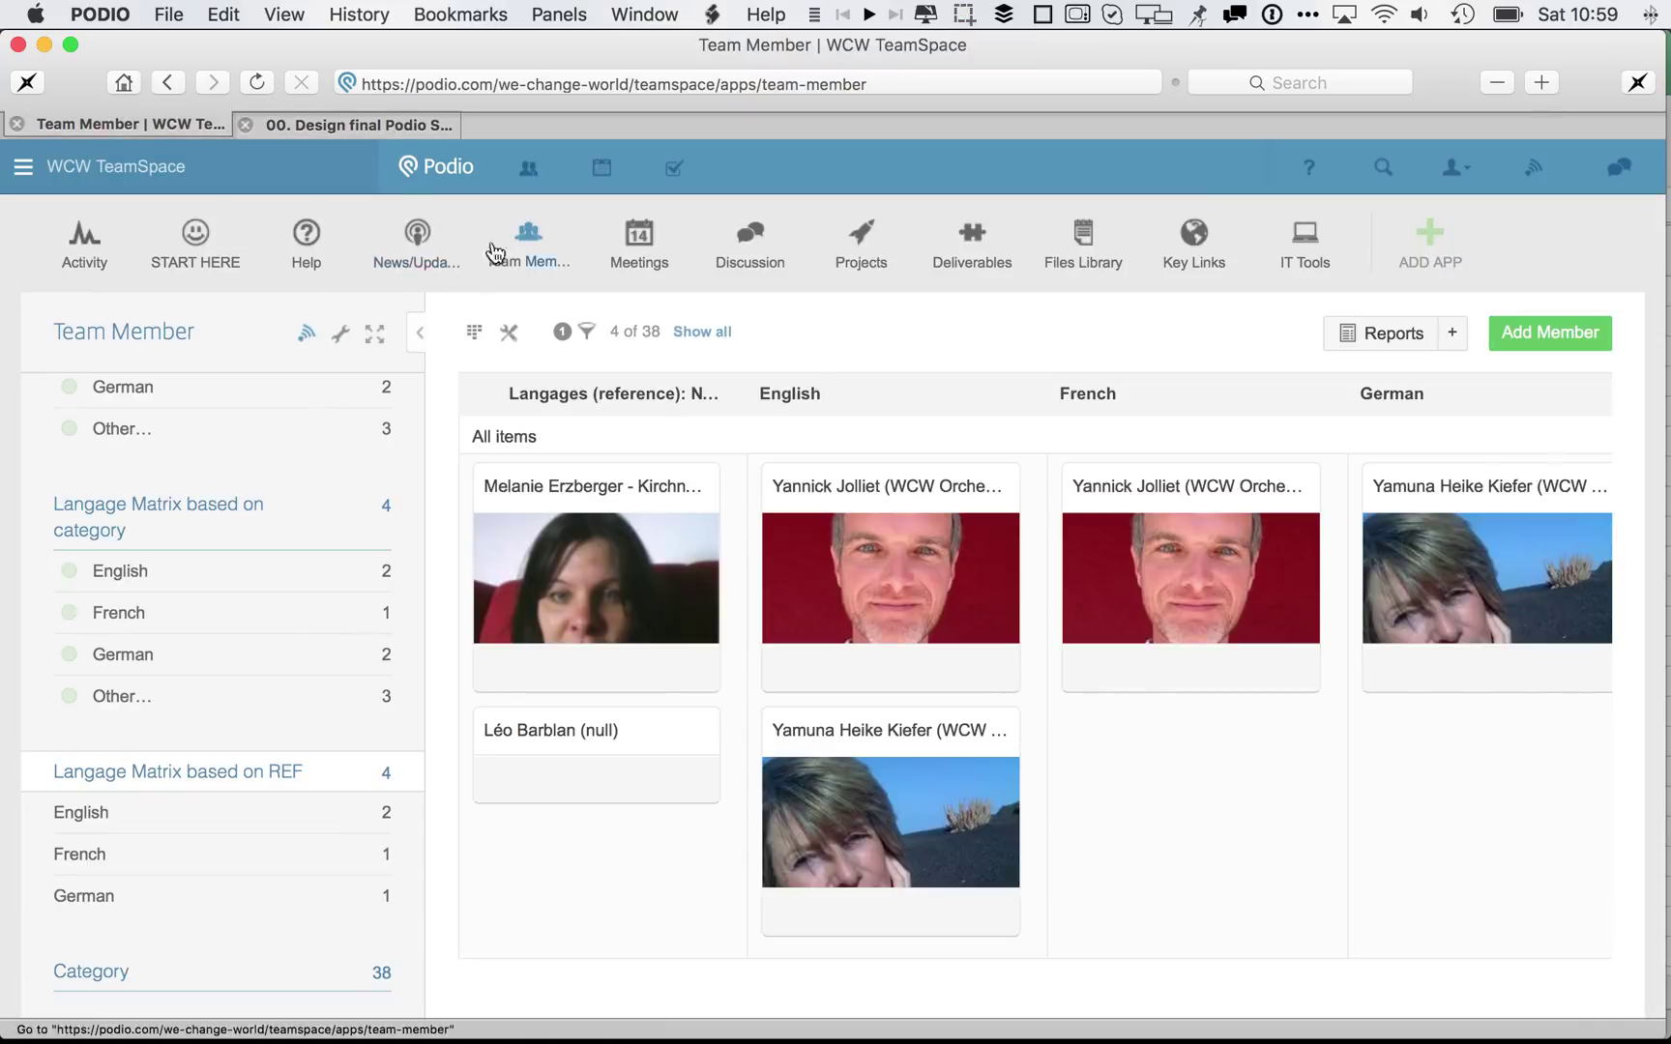
Open the WCW Orchestrator's member record and scroll to its English and French language references.
left_click(343, 335)
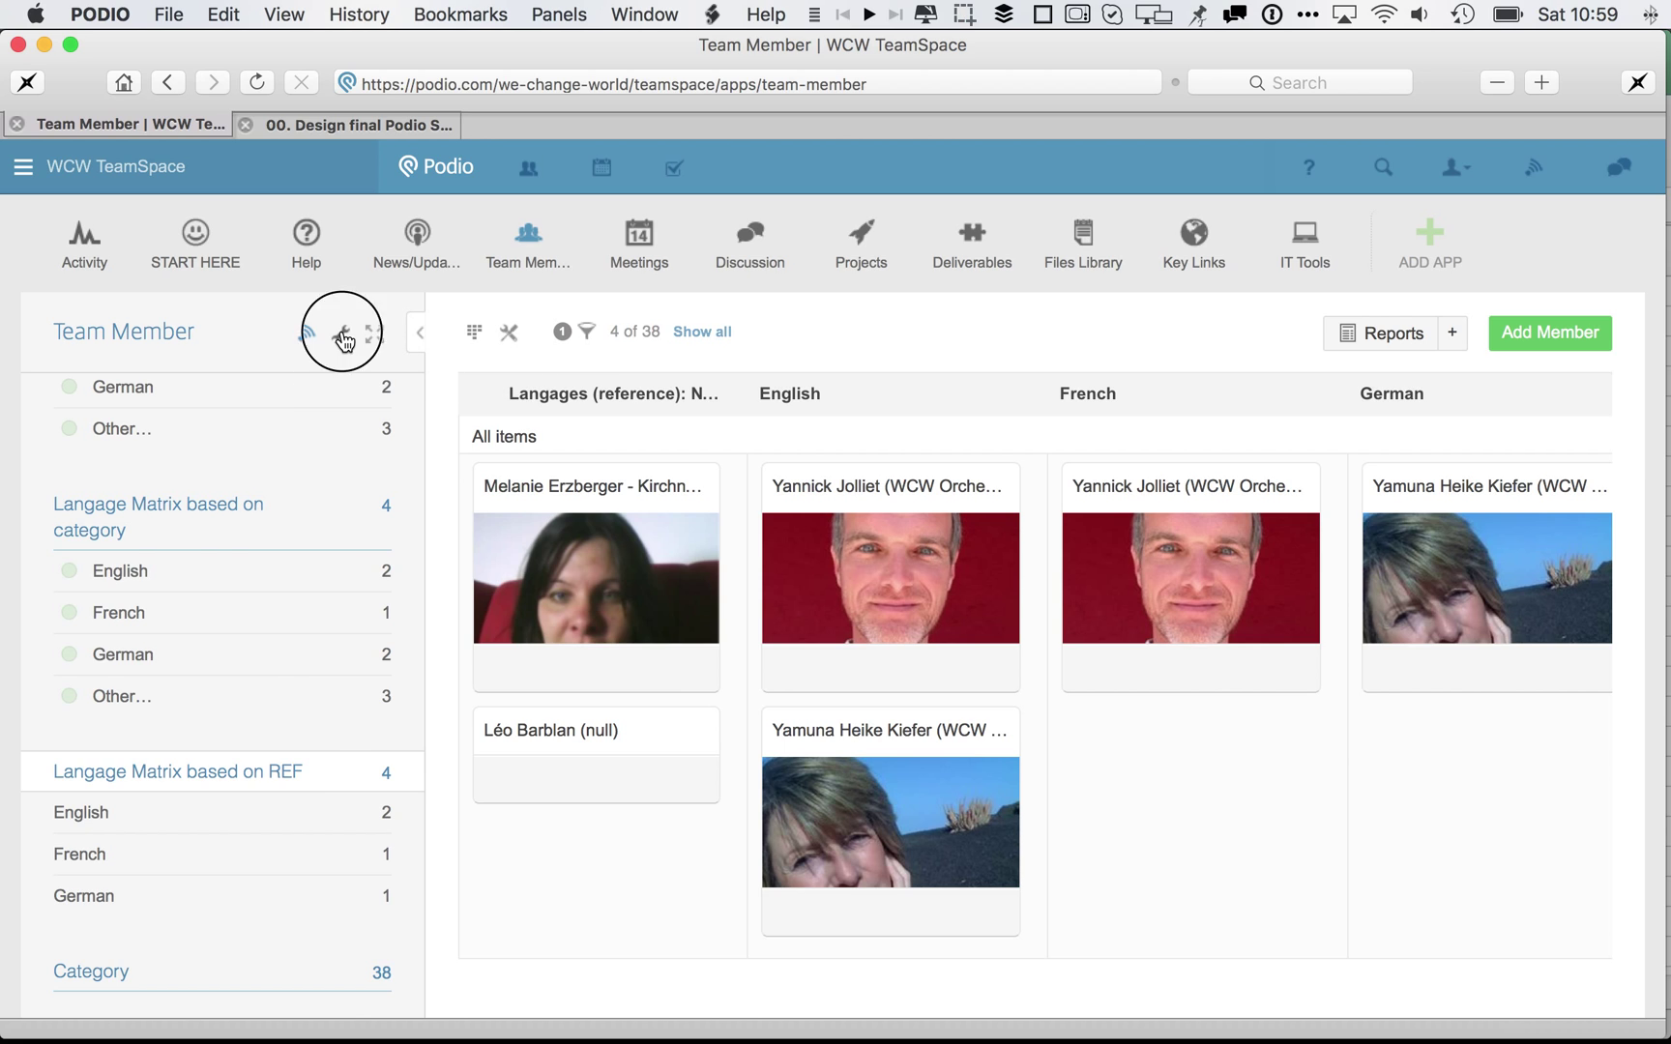
left_click(915, 578)
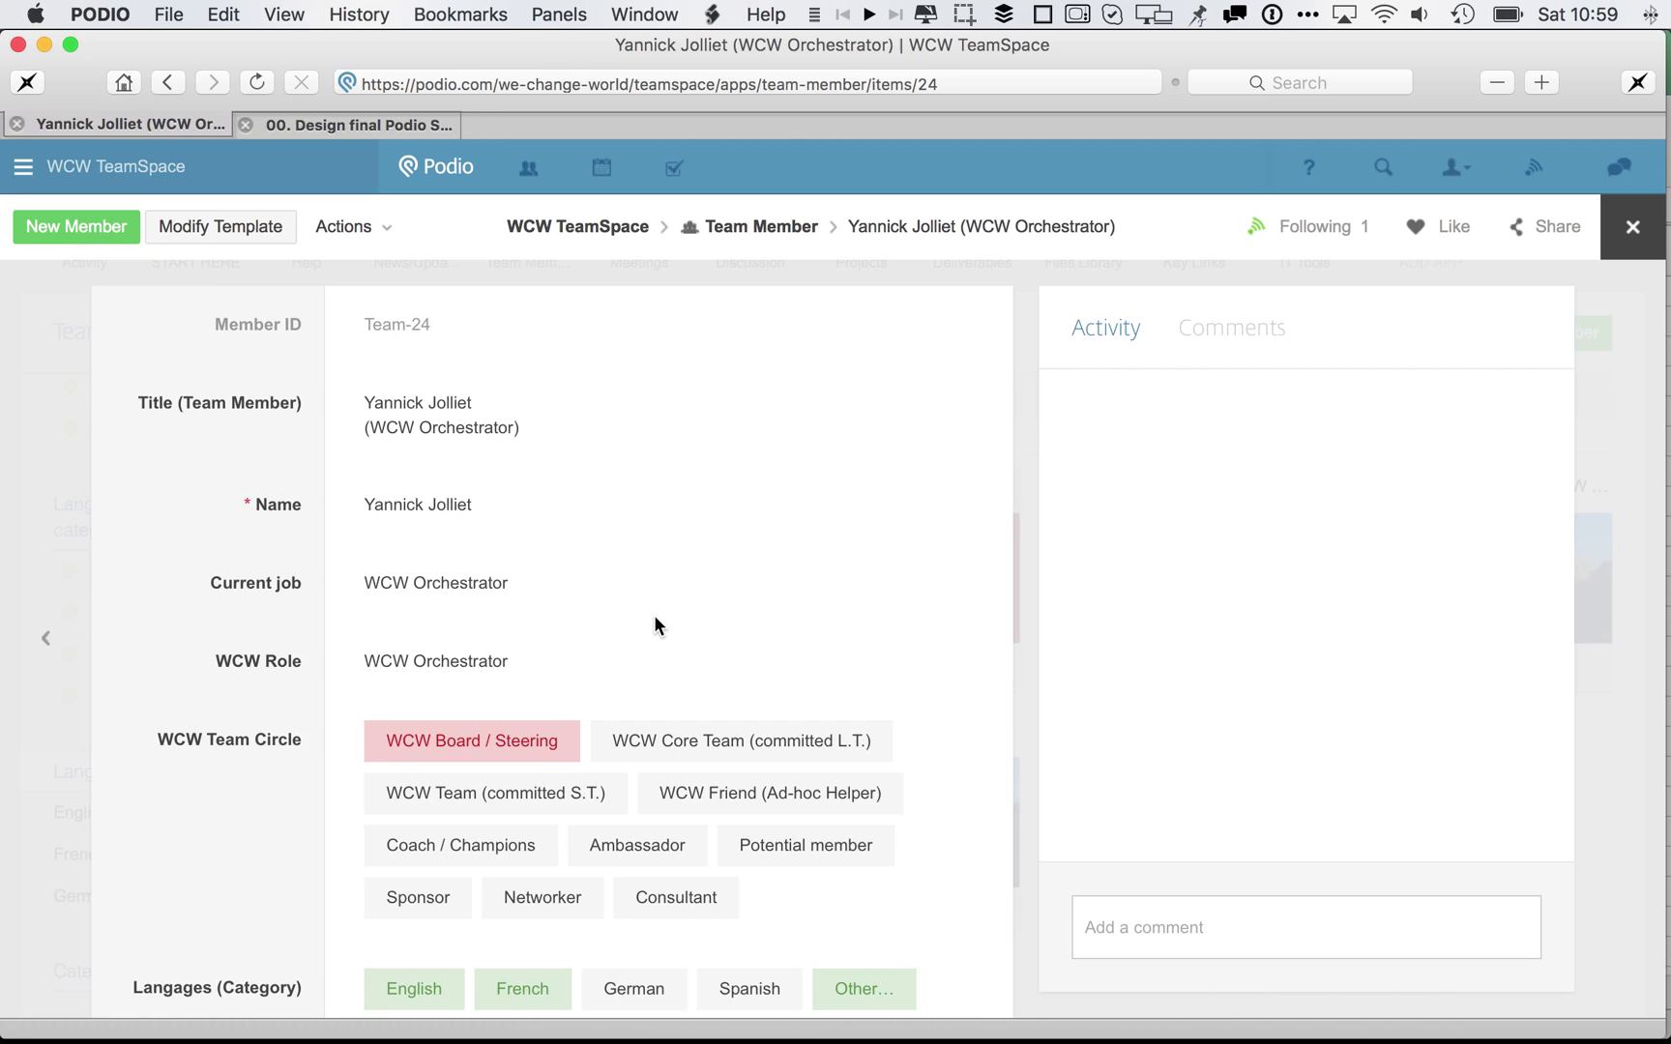
scroll(656, 620, "down", 5)
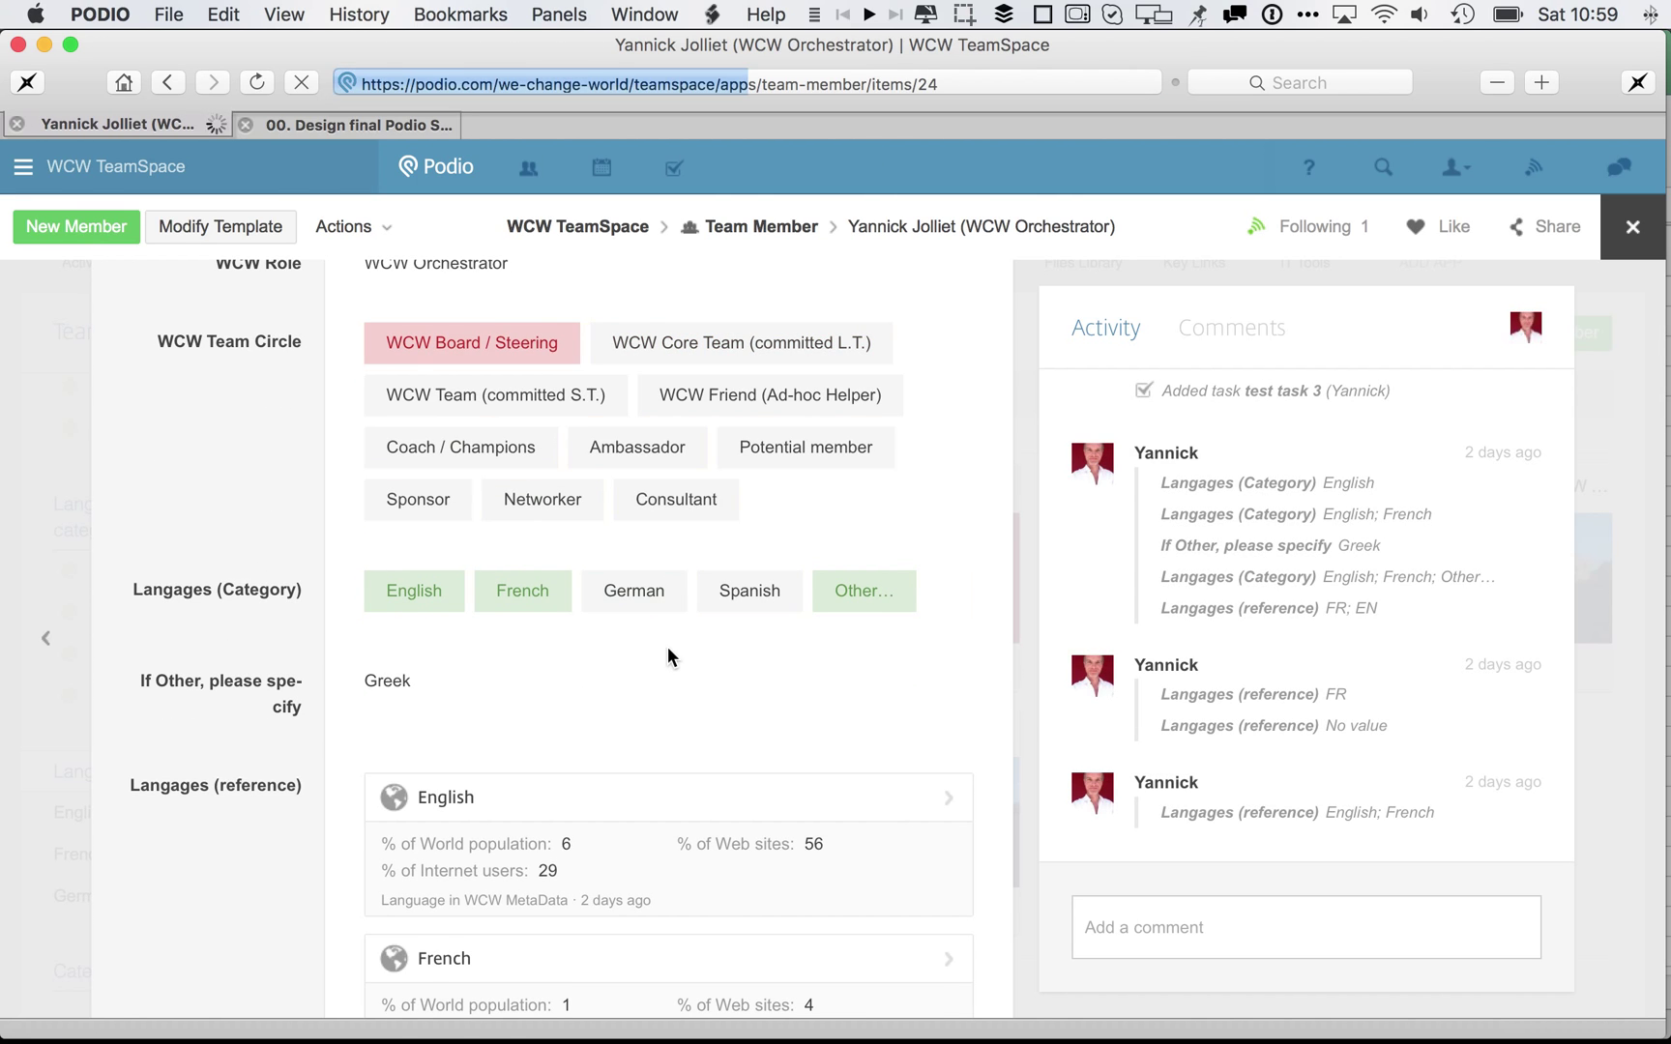
scroll(671, 653, "down", 5)
scroll(674, 658, "down", 2)
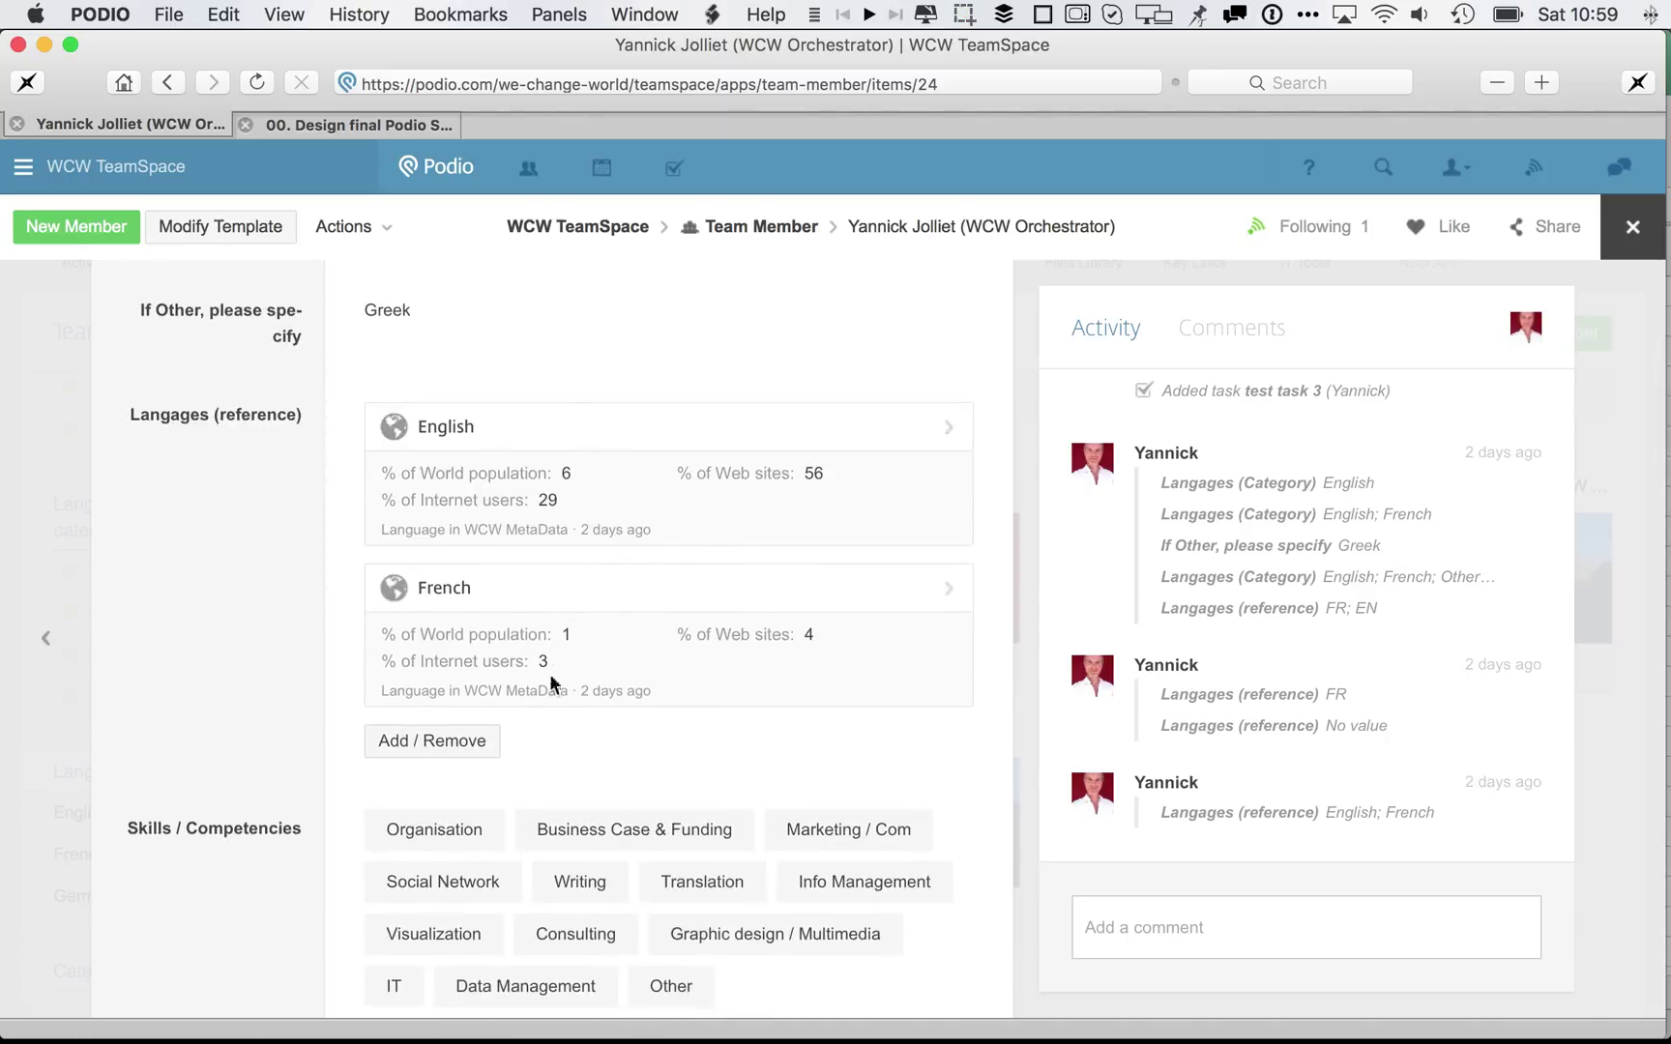
left_click(460, 750)
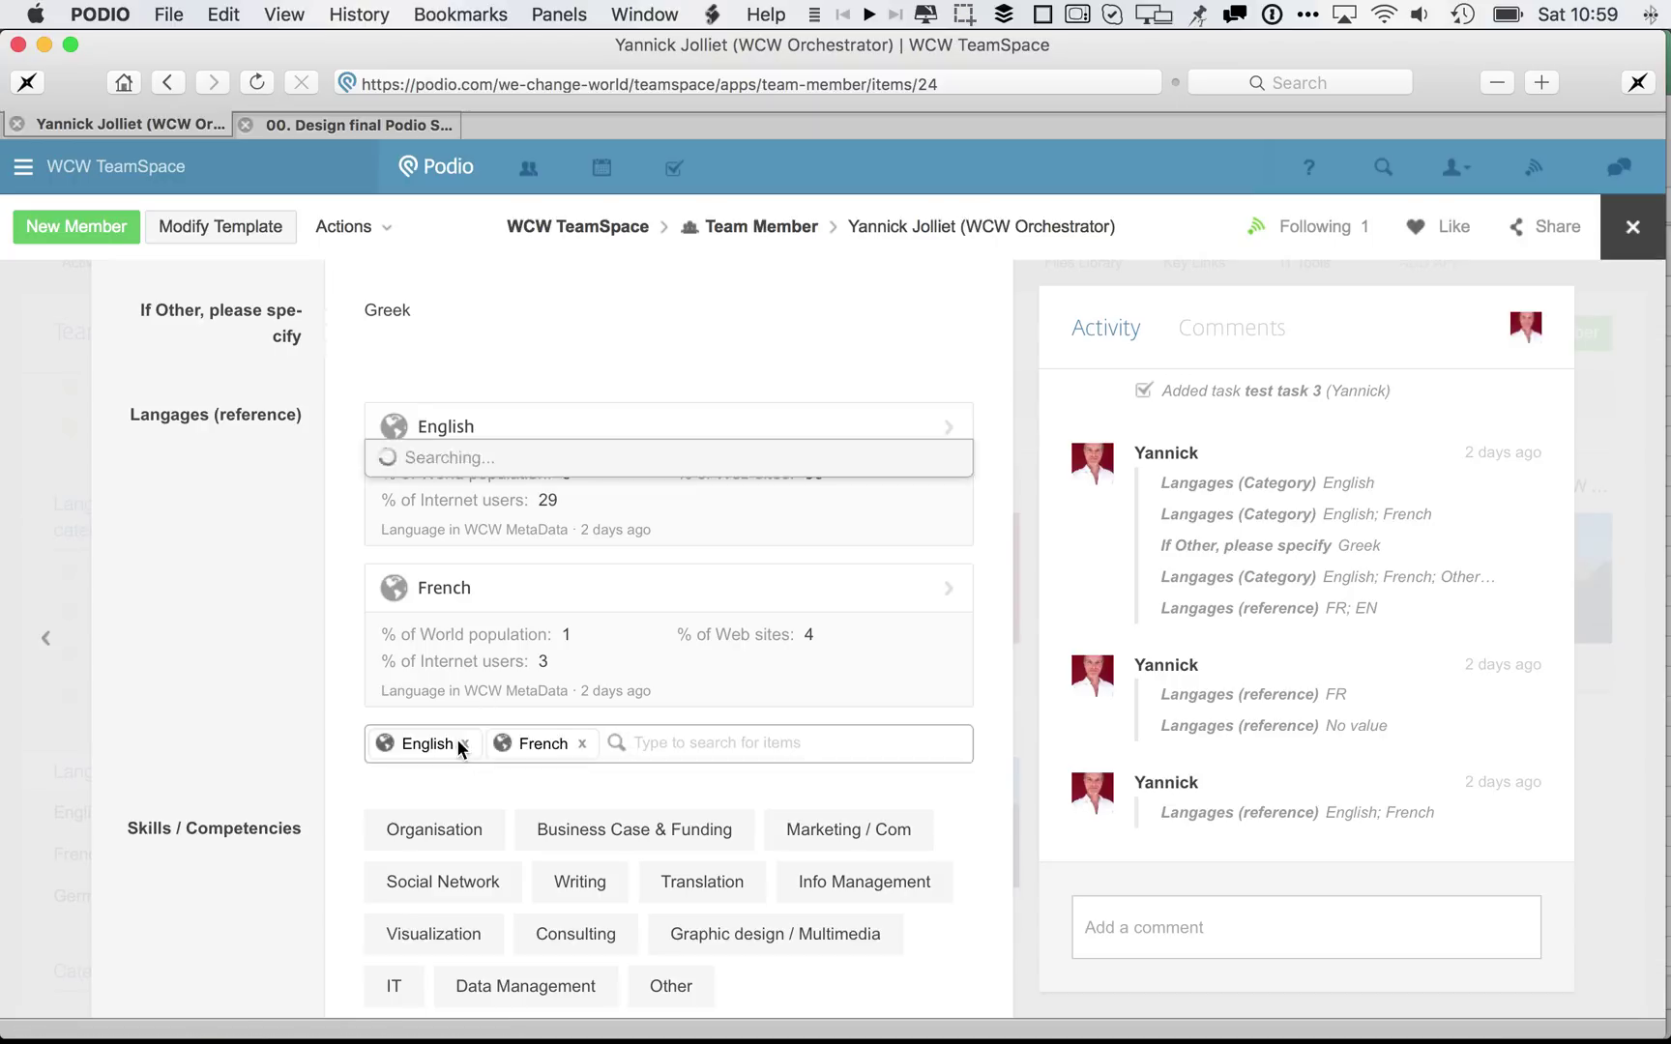
scroll(298, 675, "down", 3)
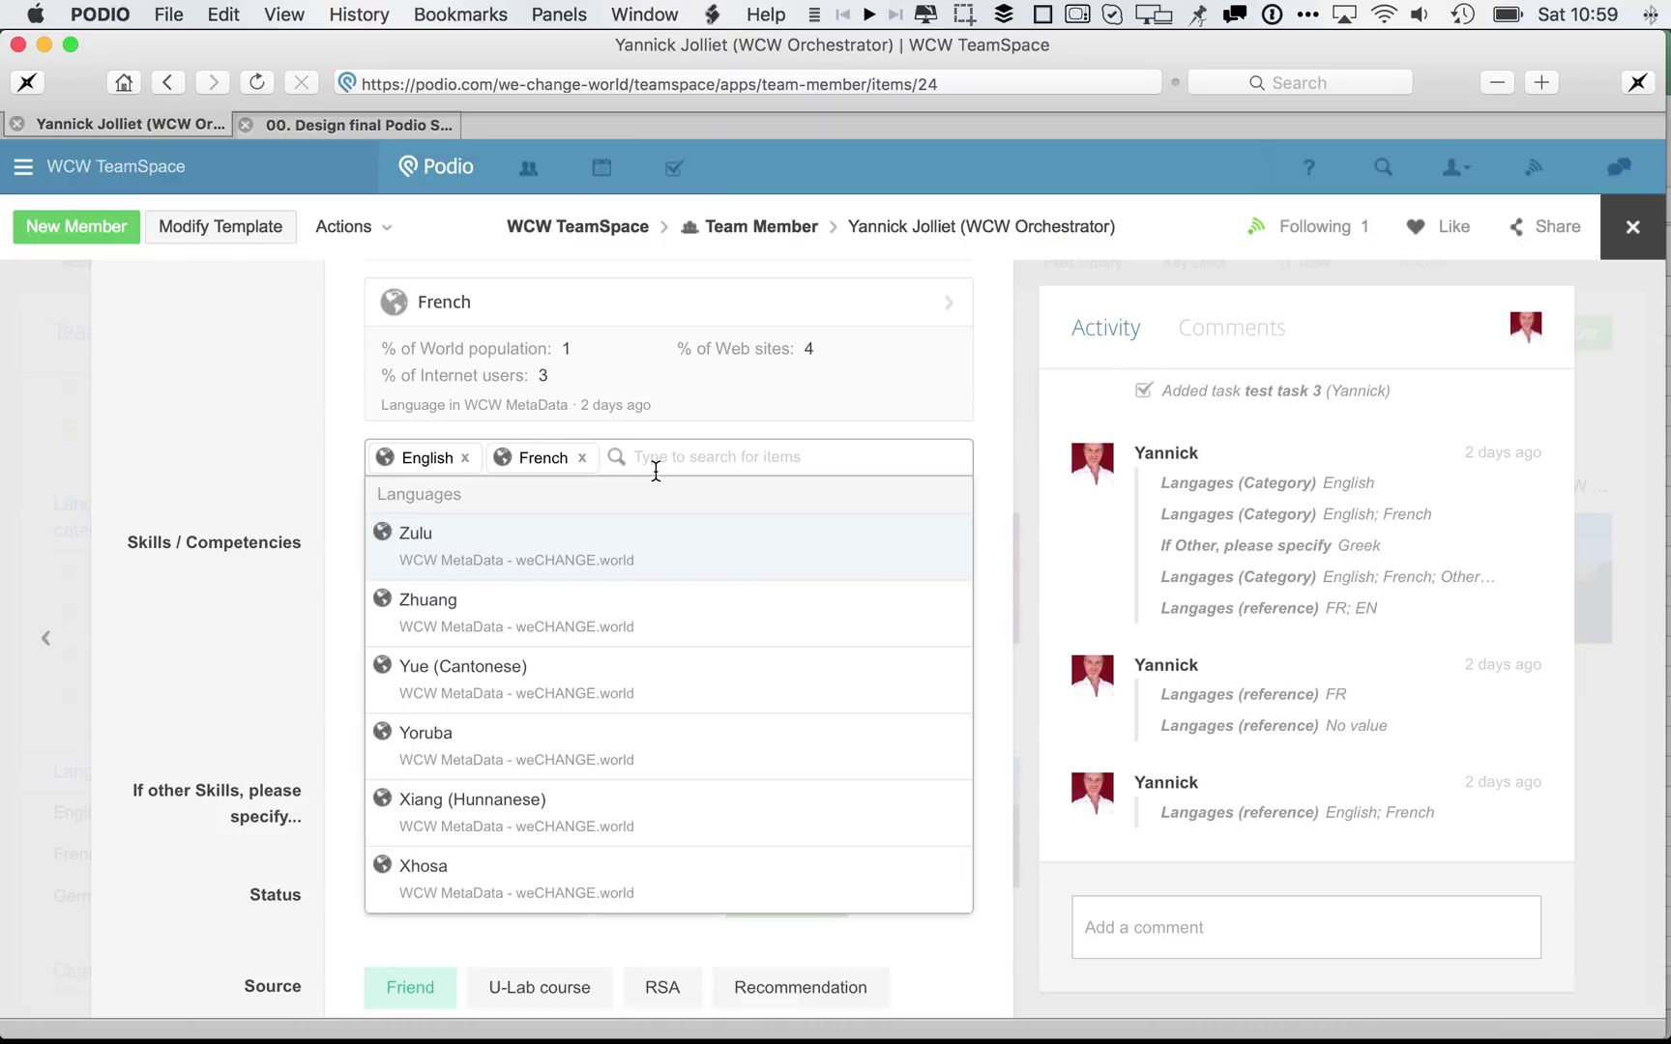
type("zu")
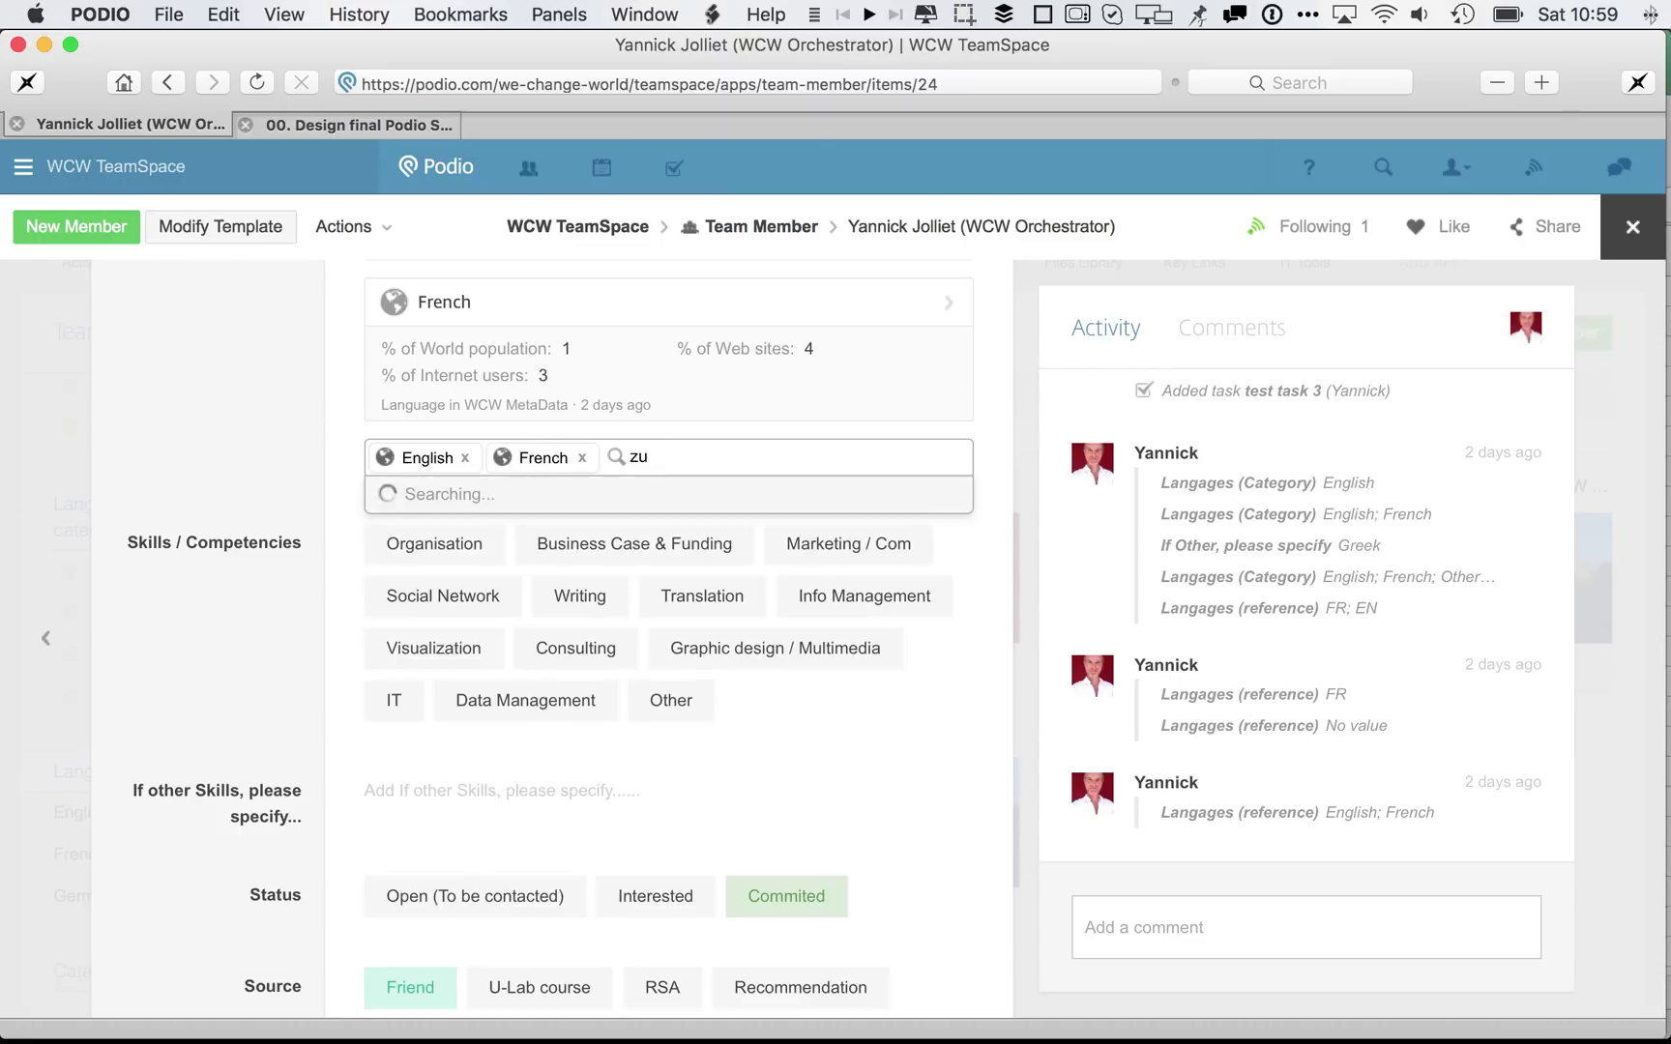
key("BackSpace")
key("BackSpace")
type("isl")
key("BackSpace")
key("BackSpace")
key("BackSpace")
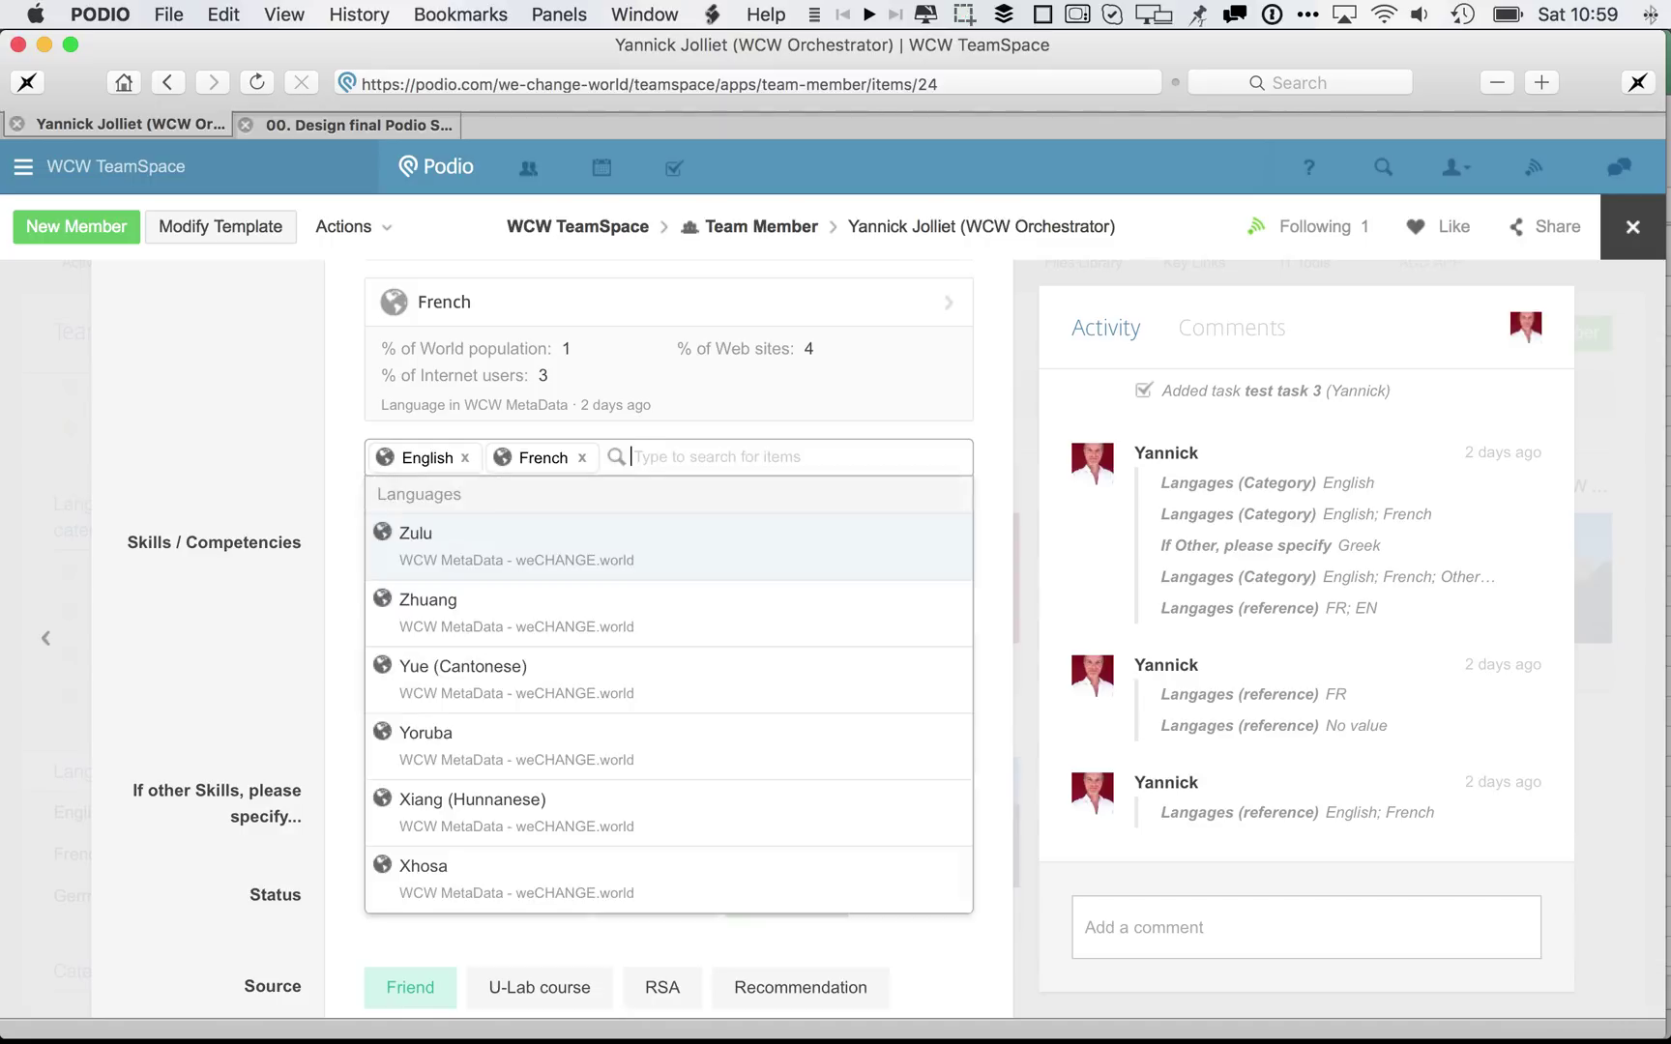
type("fin")
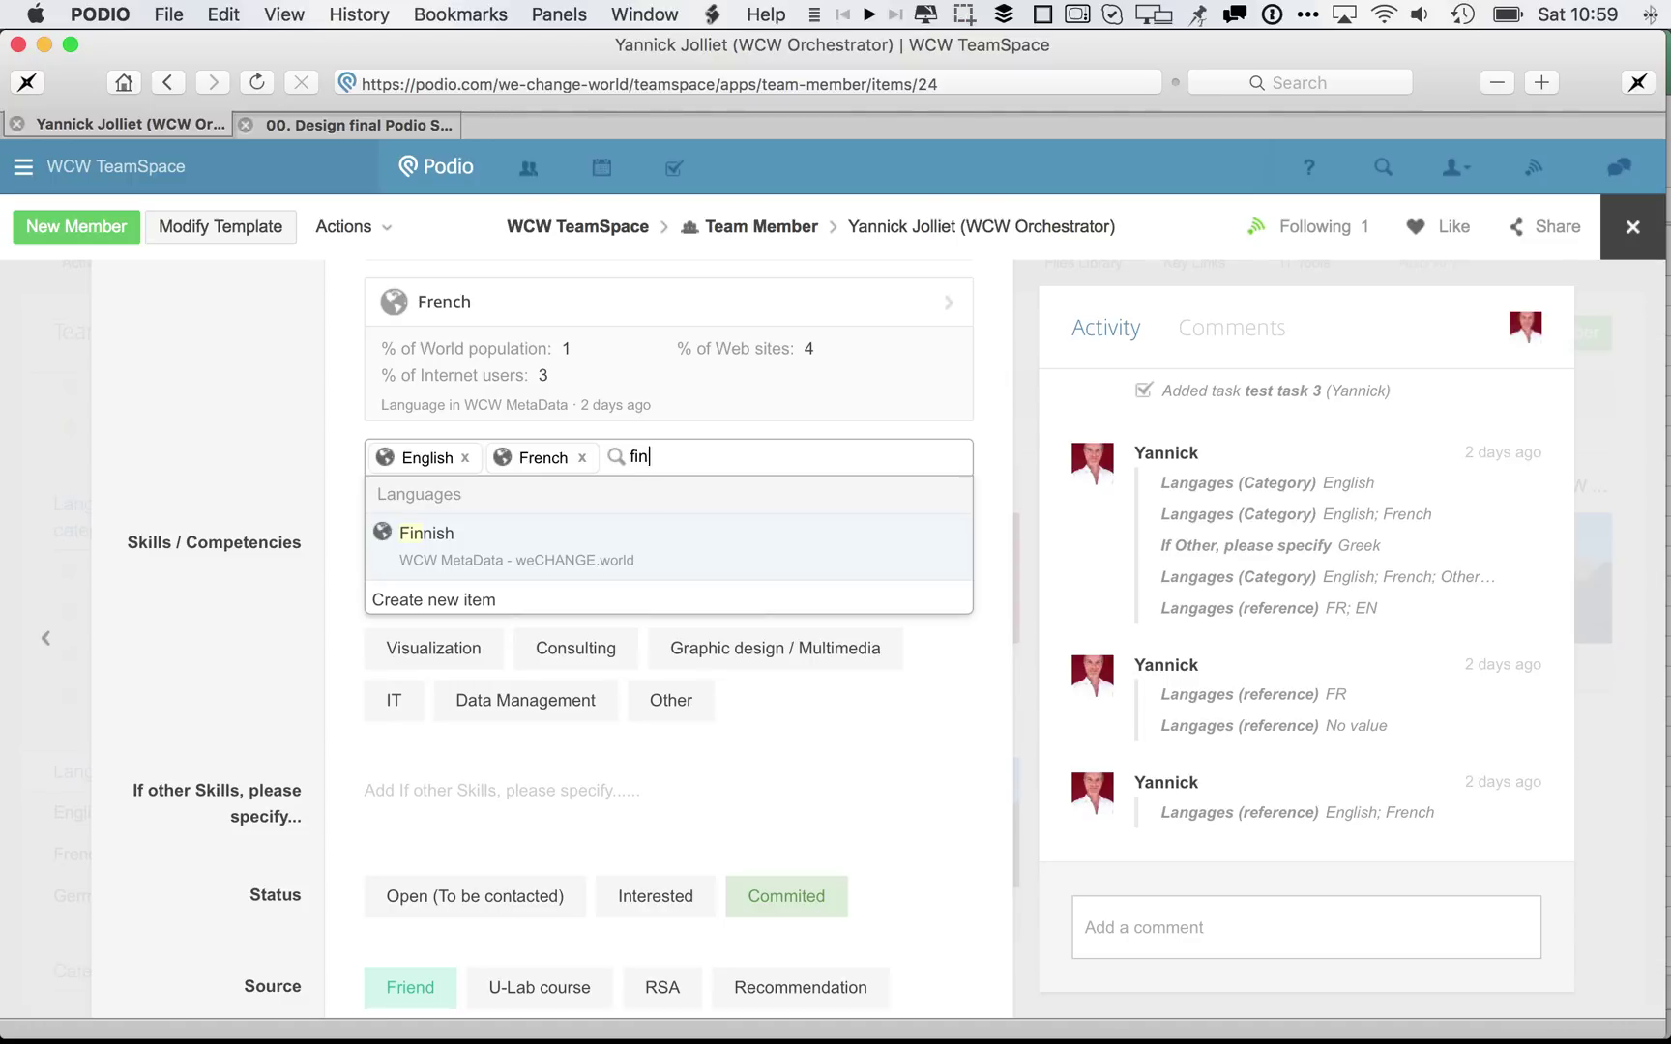
key("BackSpace")
key("BackSpace")
key("BackSpace")
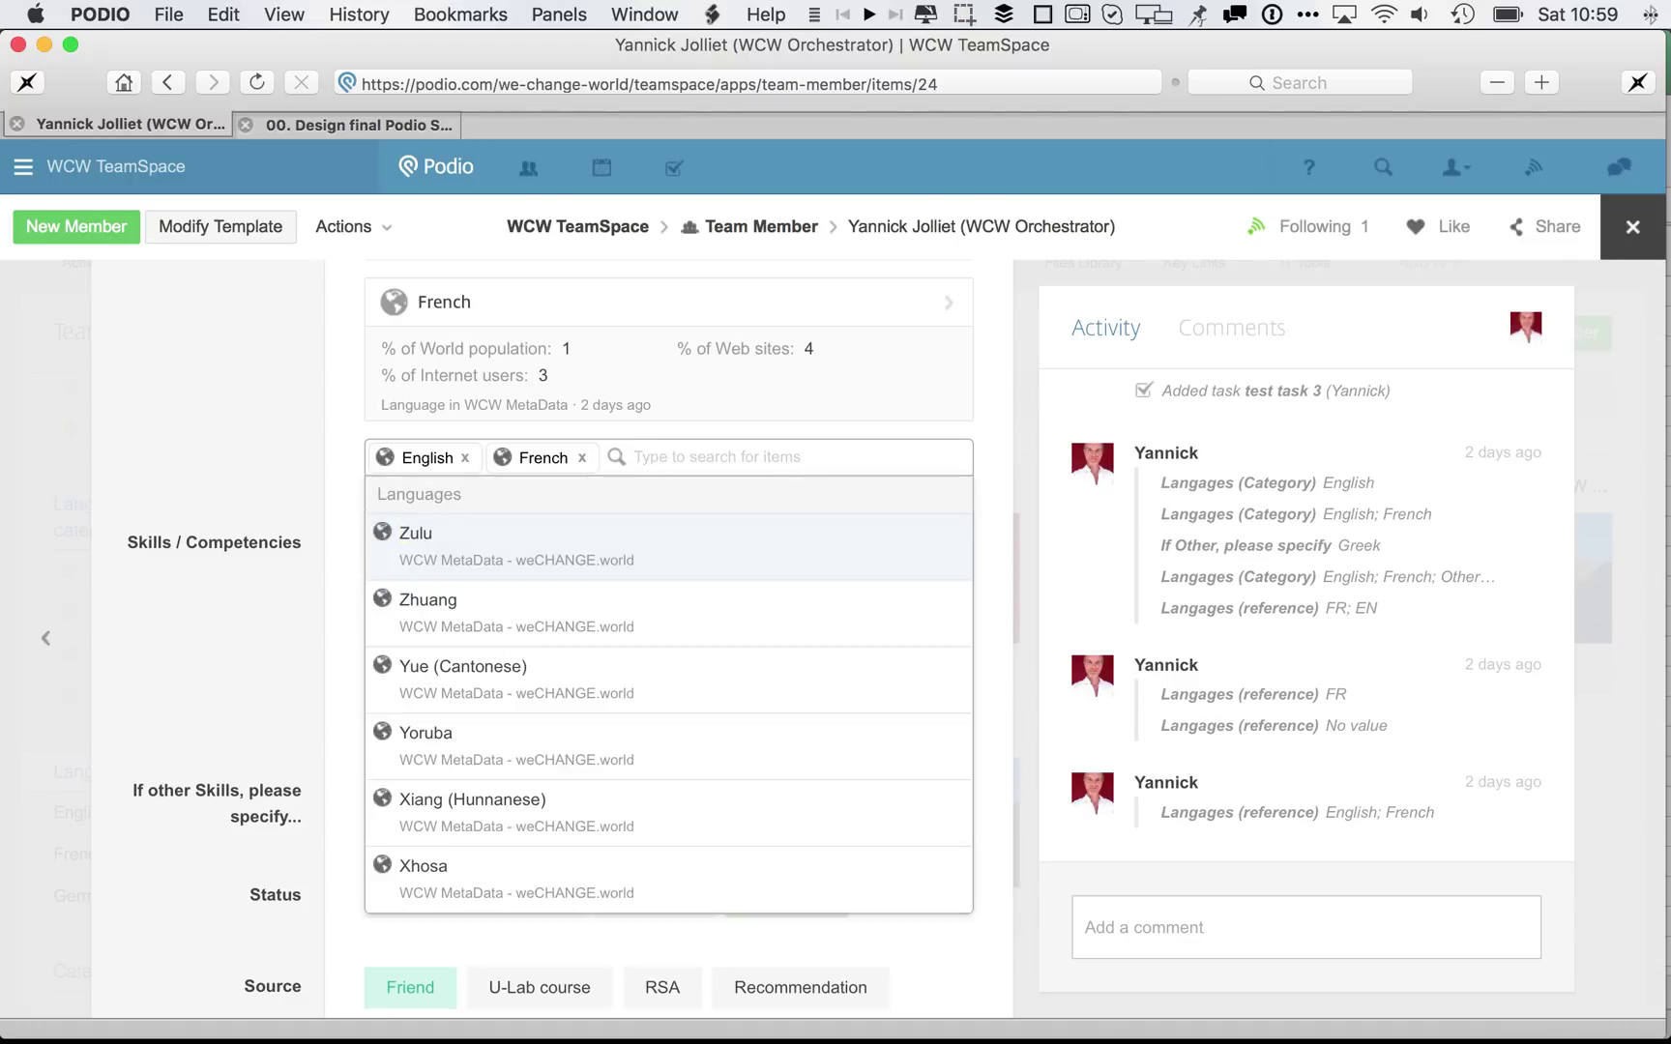
scroll(643, 677, "down", 3)
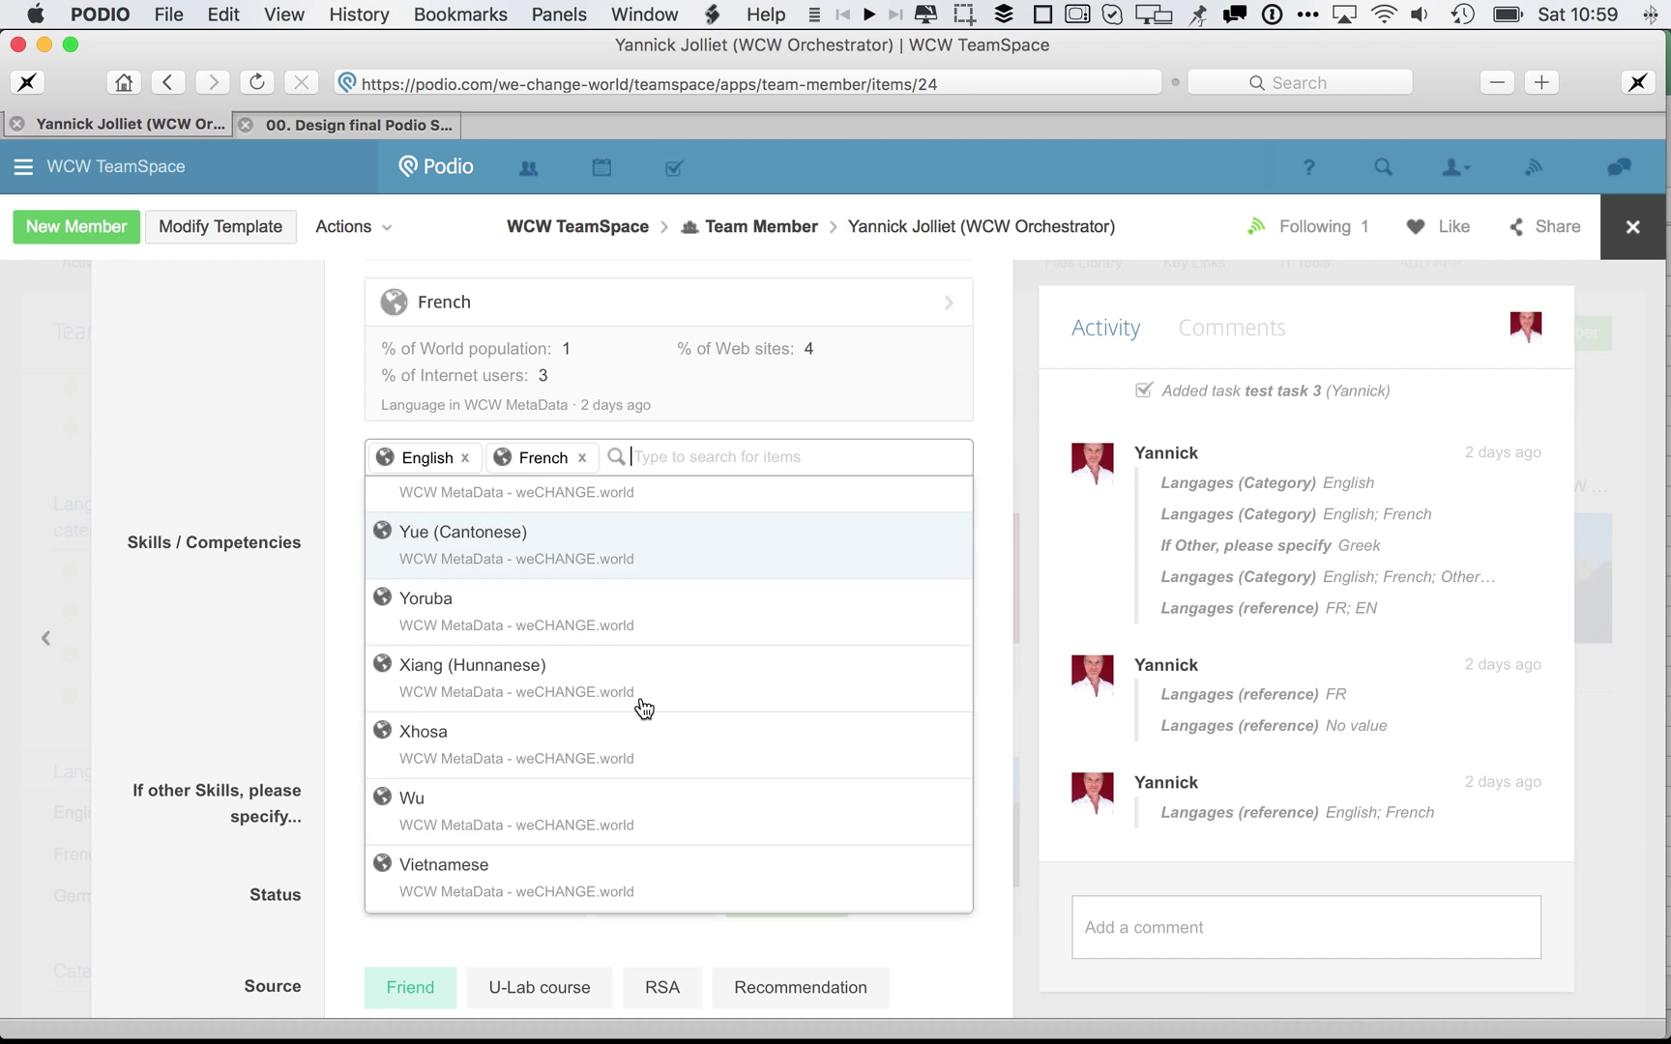
scroll(643, 709, "down", 10)
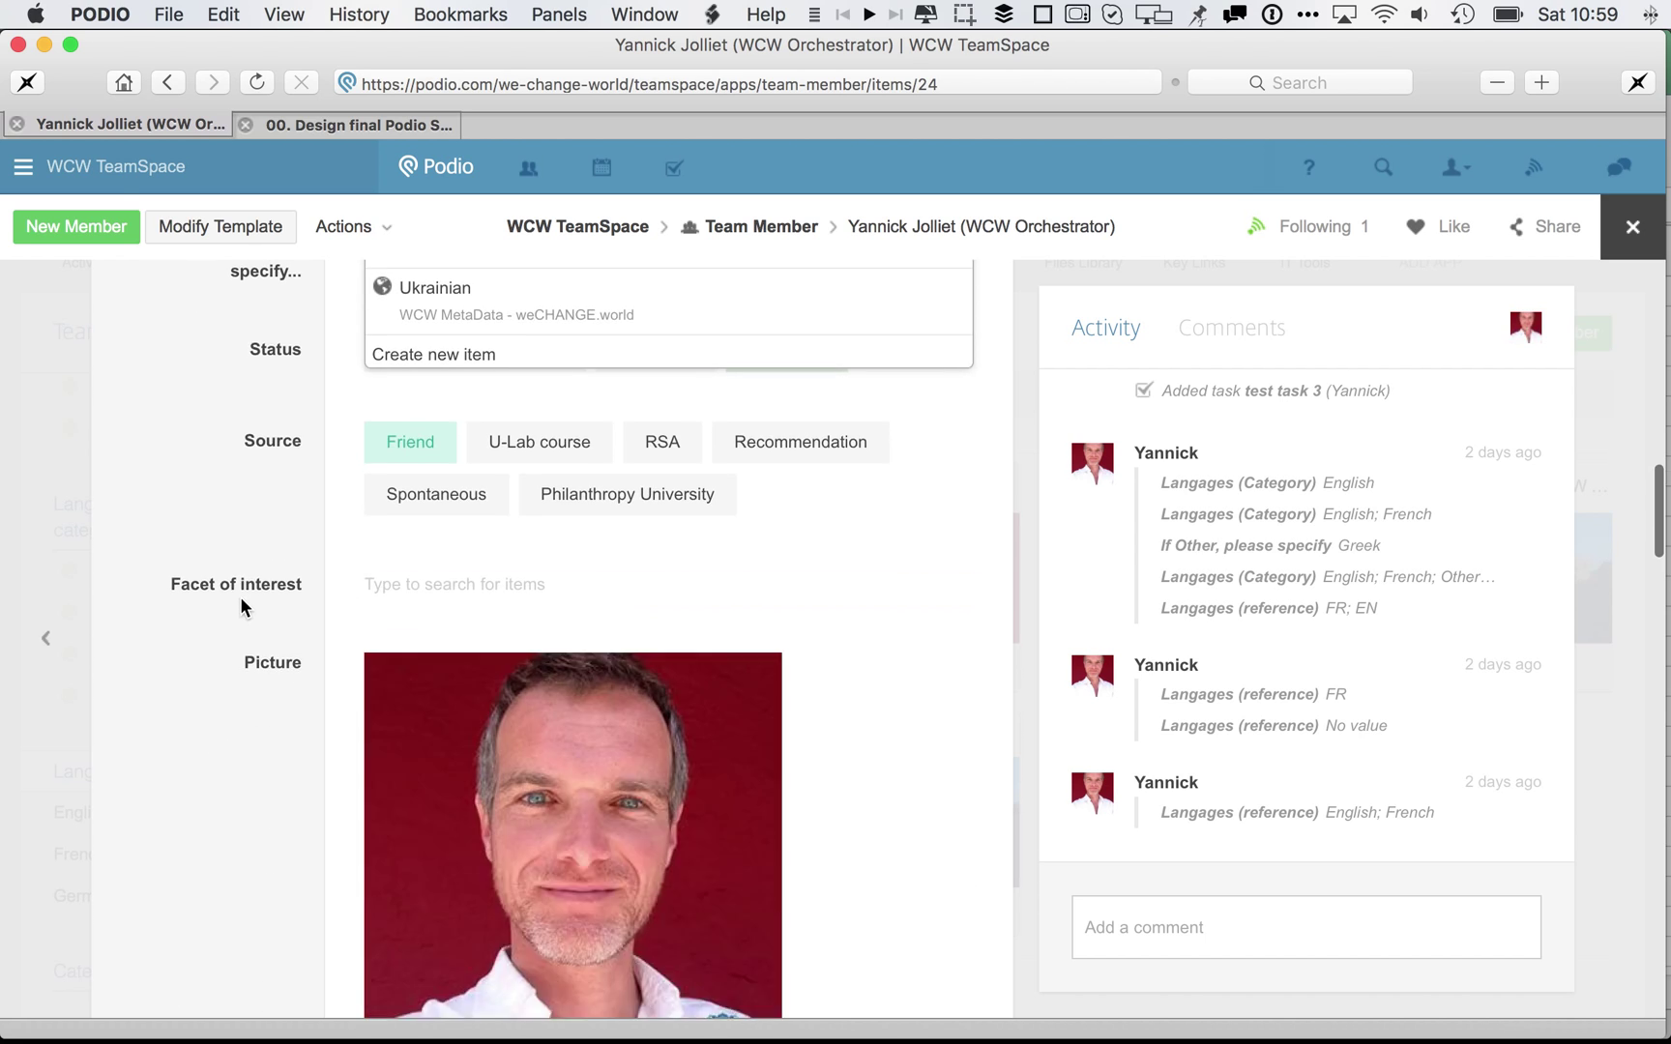
scroll(210, 671, "up", 5)
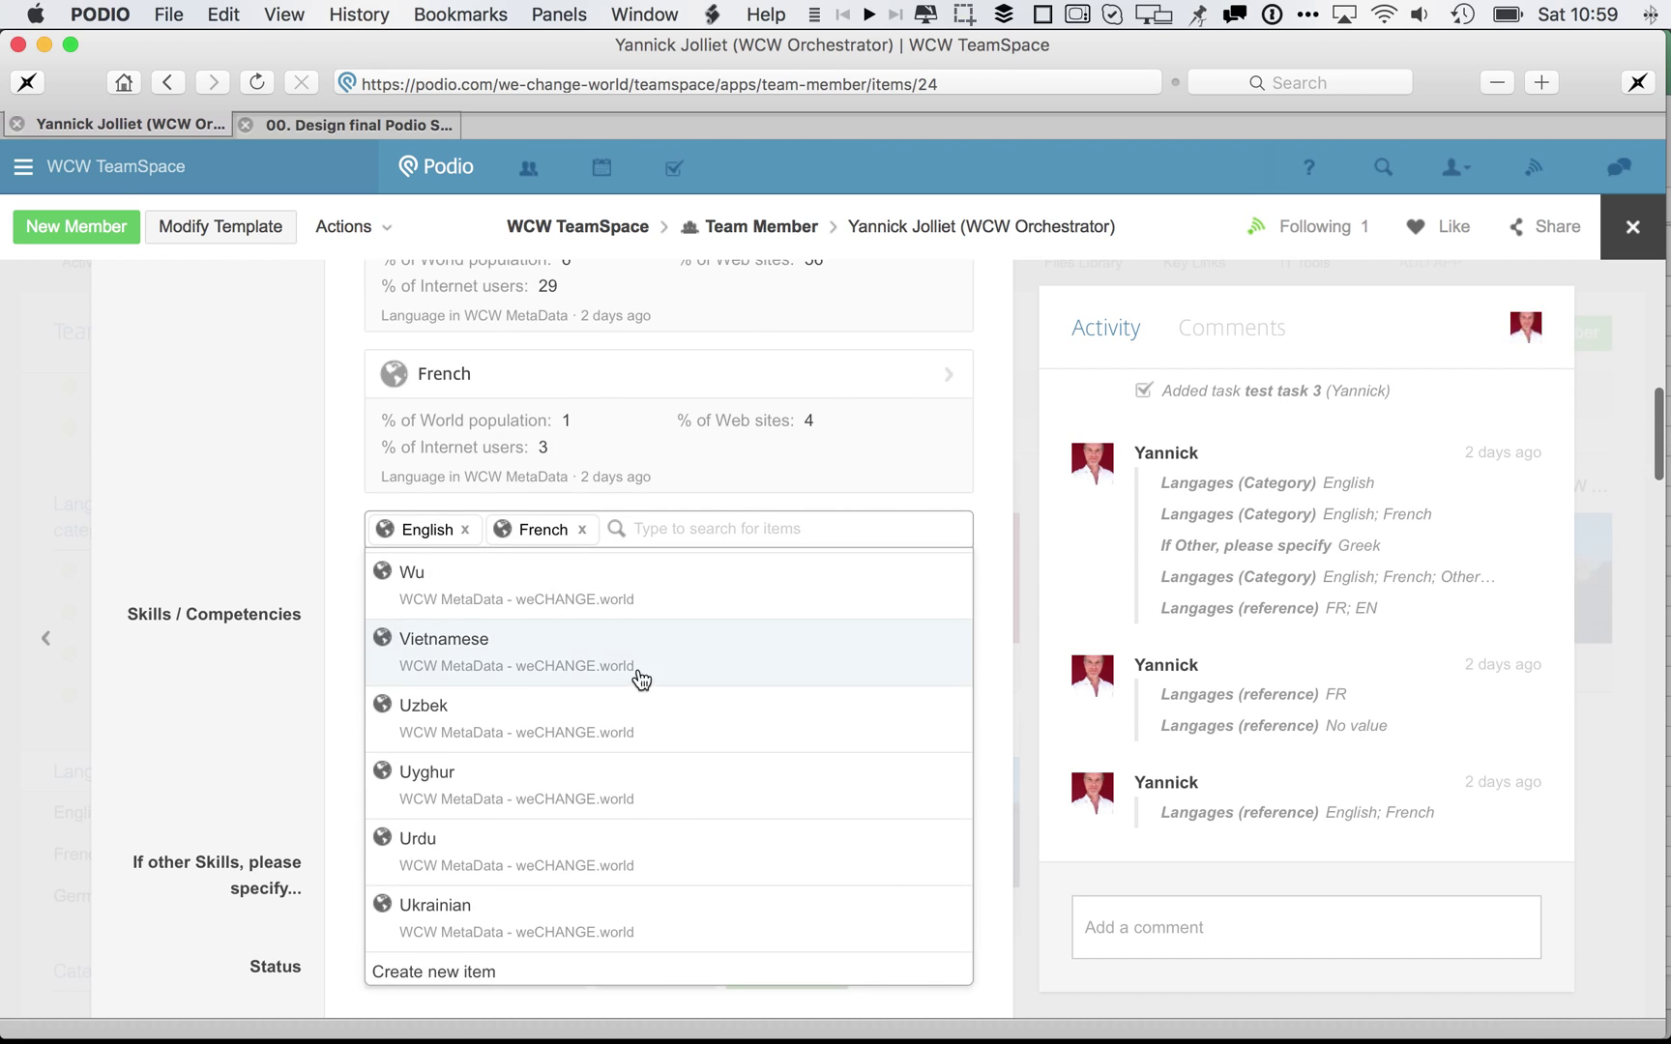
scroll(671, 664, "up", 8)
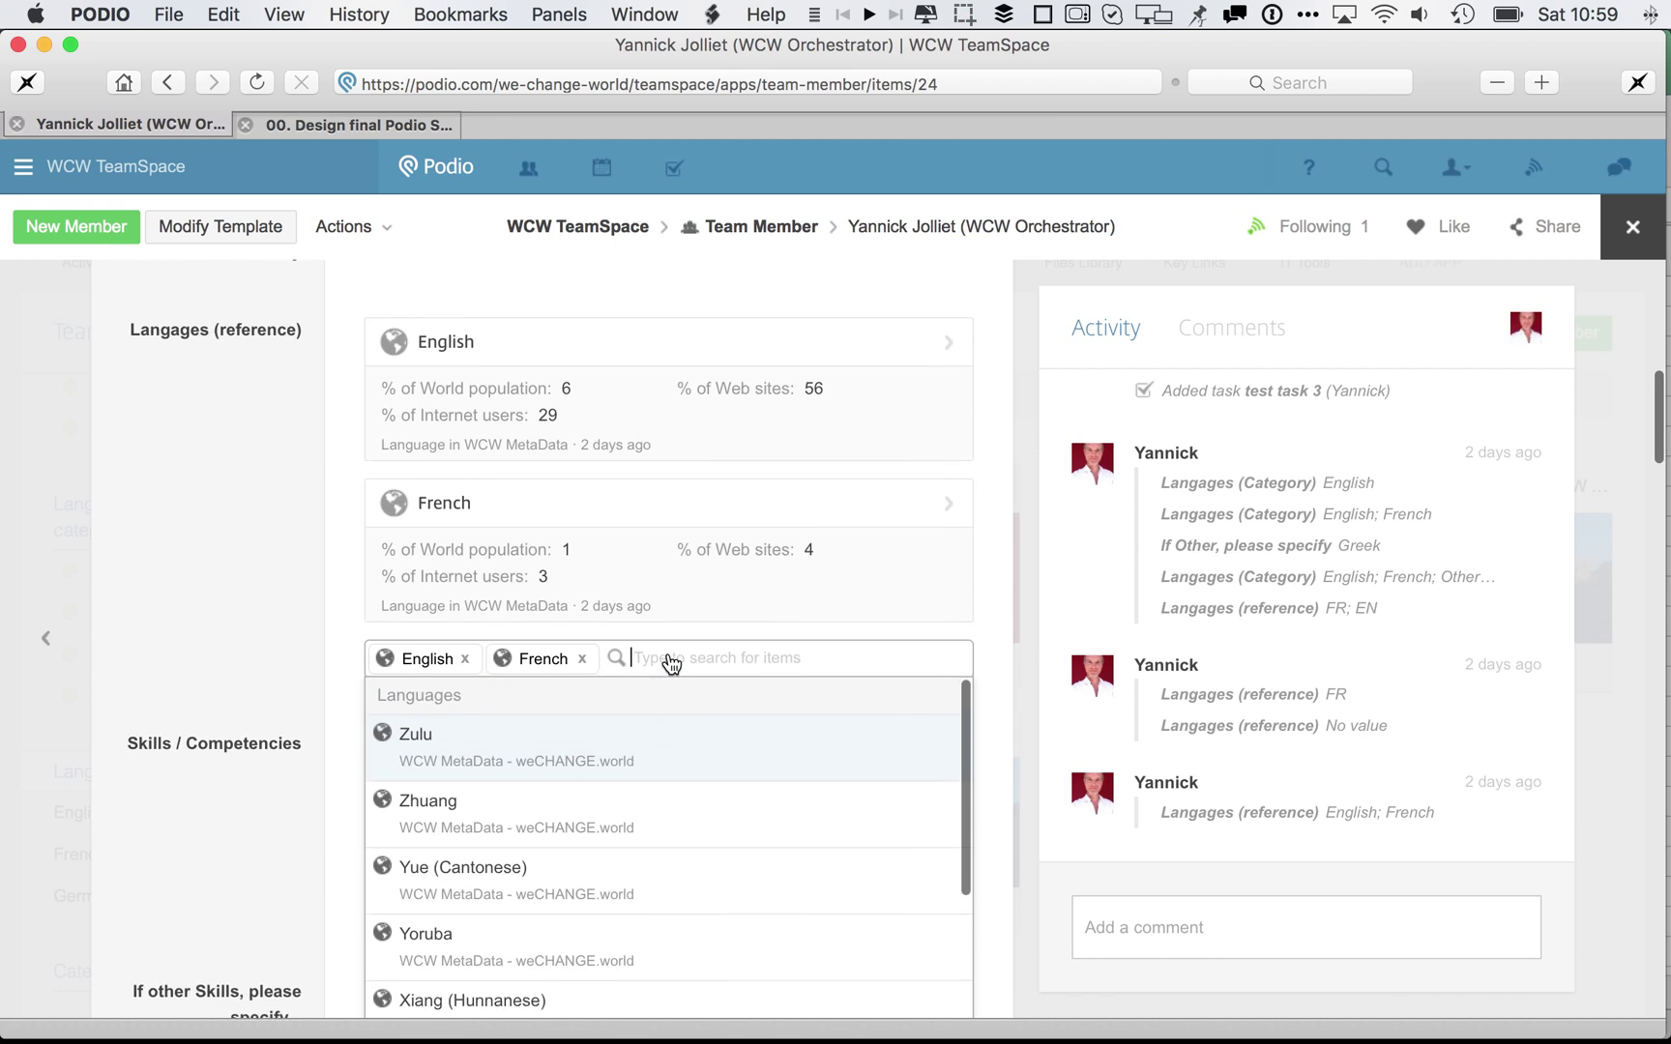
scroll(197, 701, "down", 3)
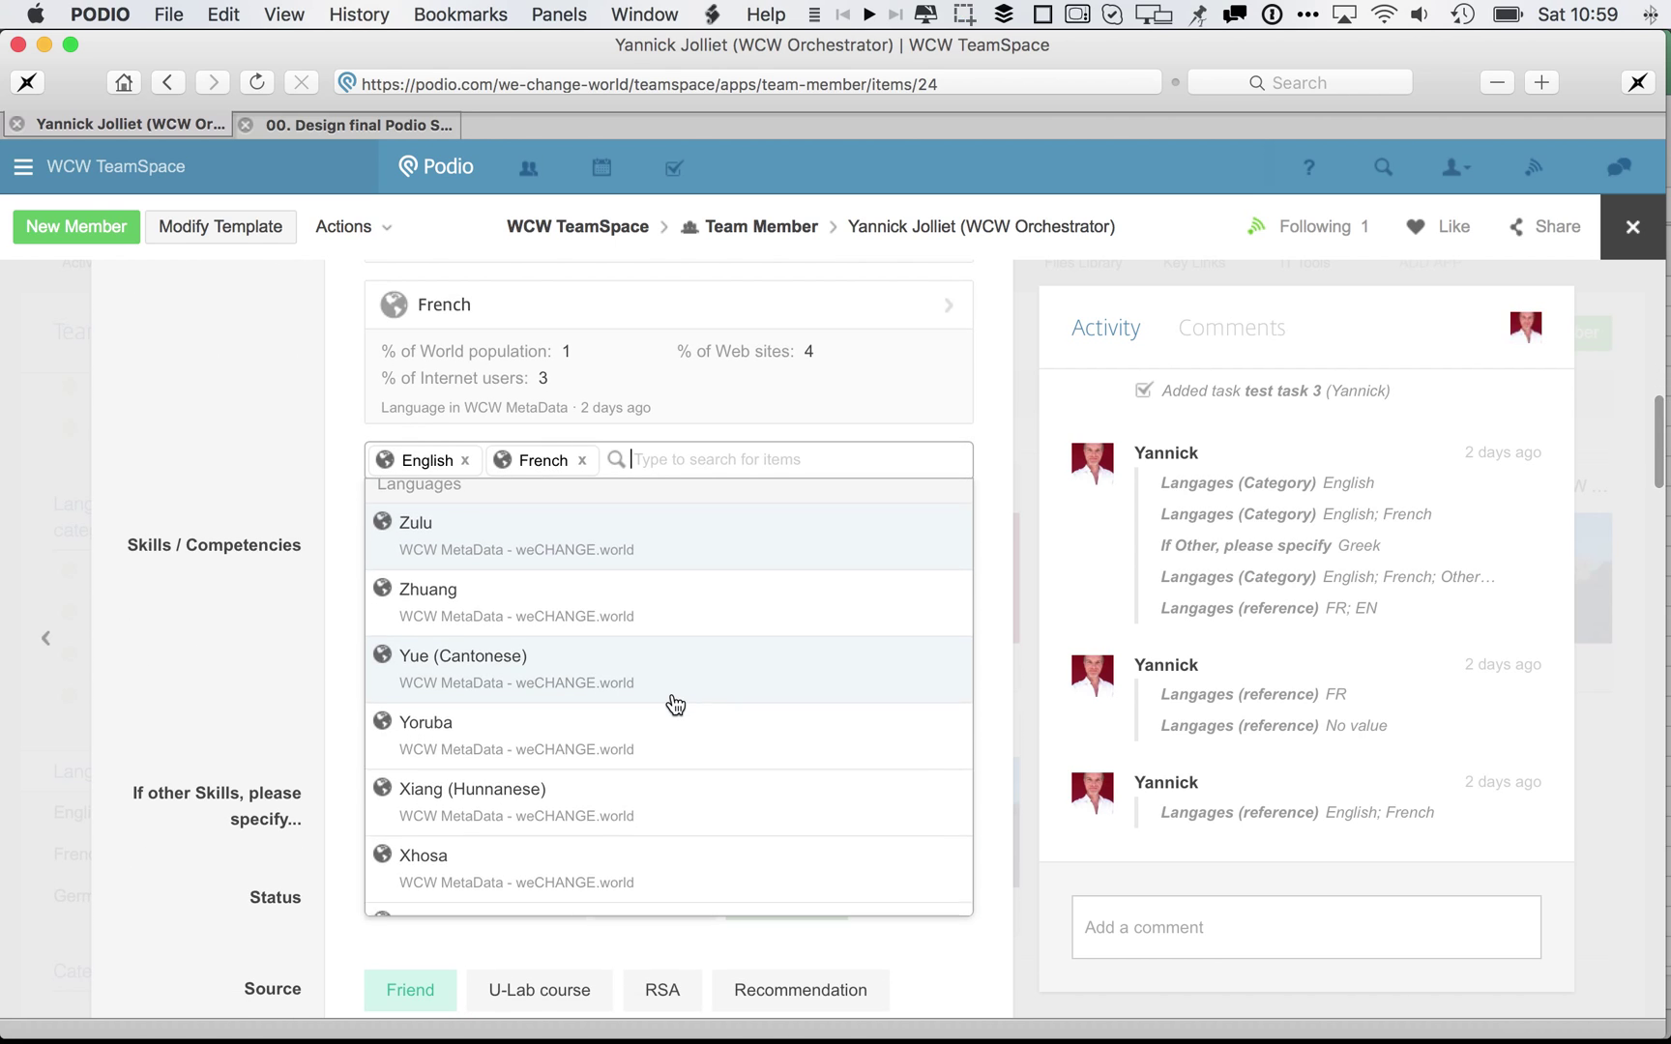
scroll(675, 703, "down", 2)
scroll(675, 703, "down", 5)
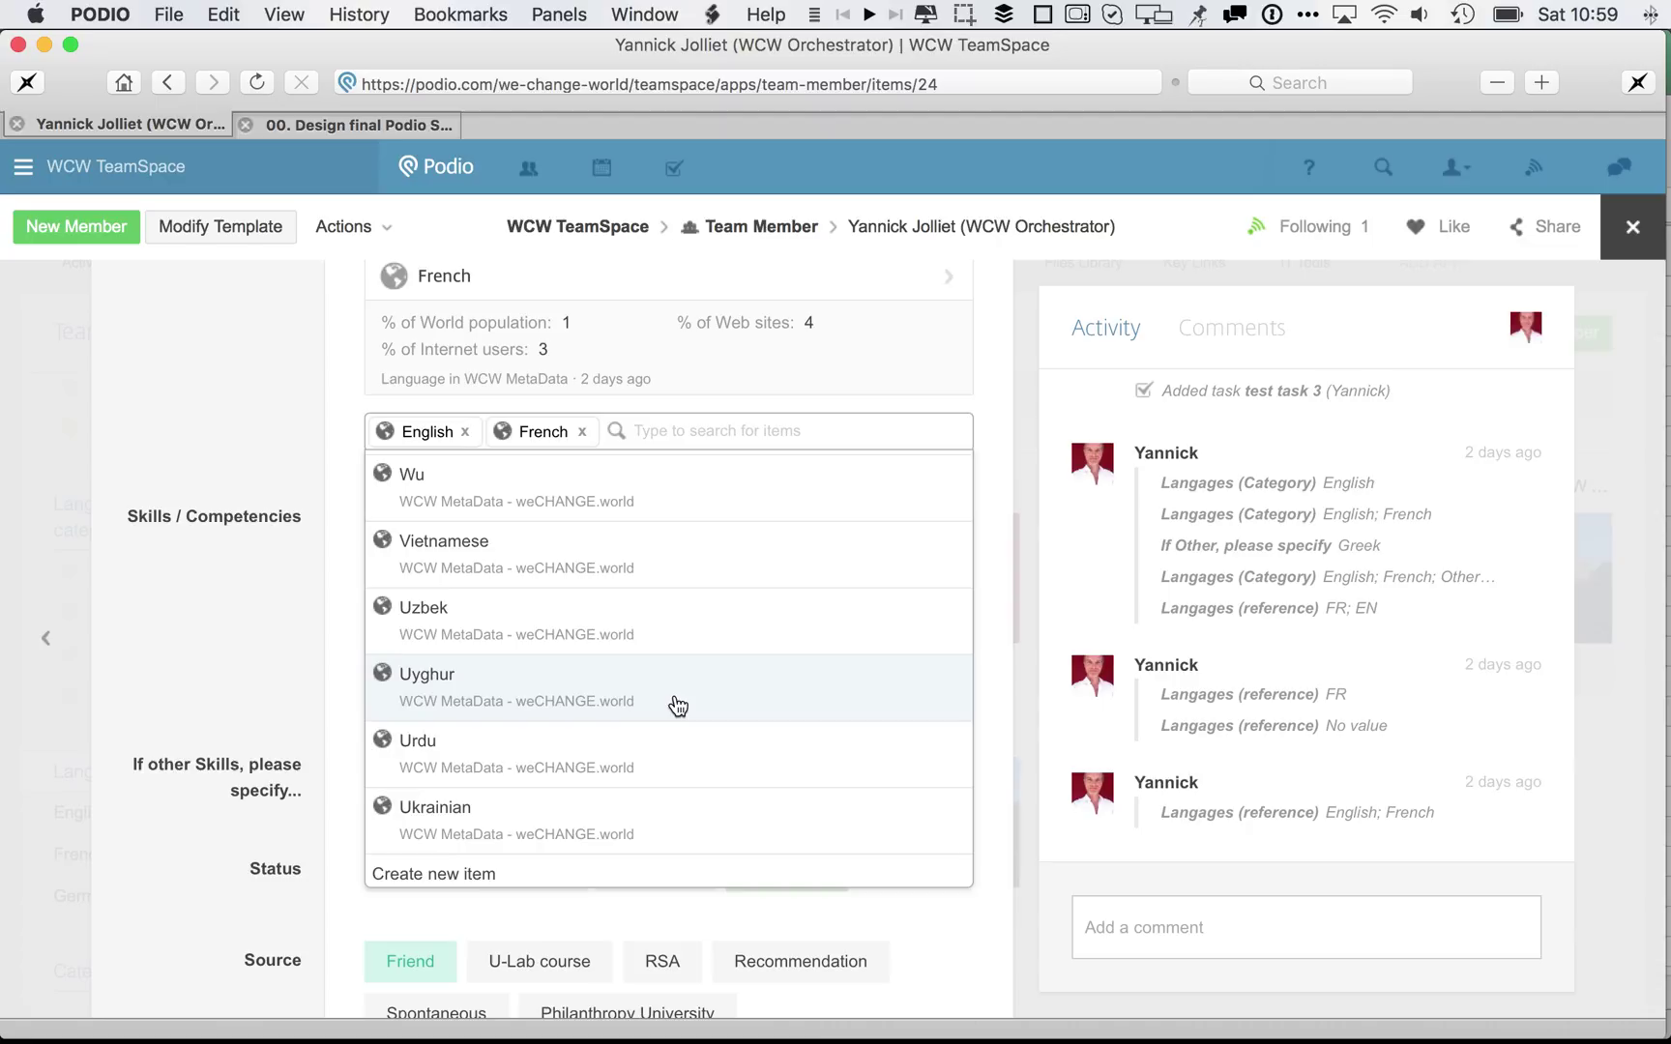
type("deut")
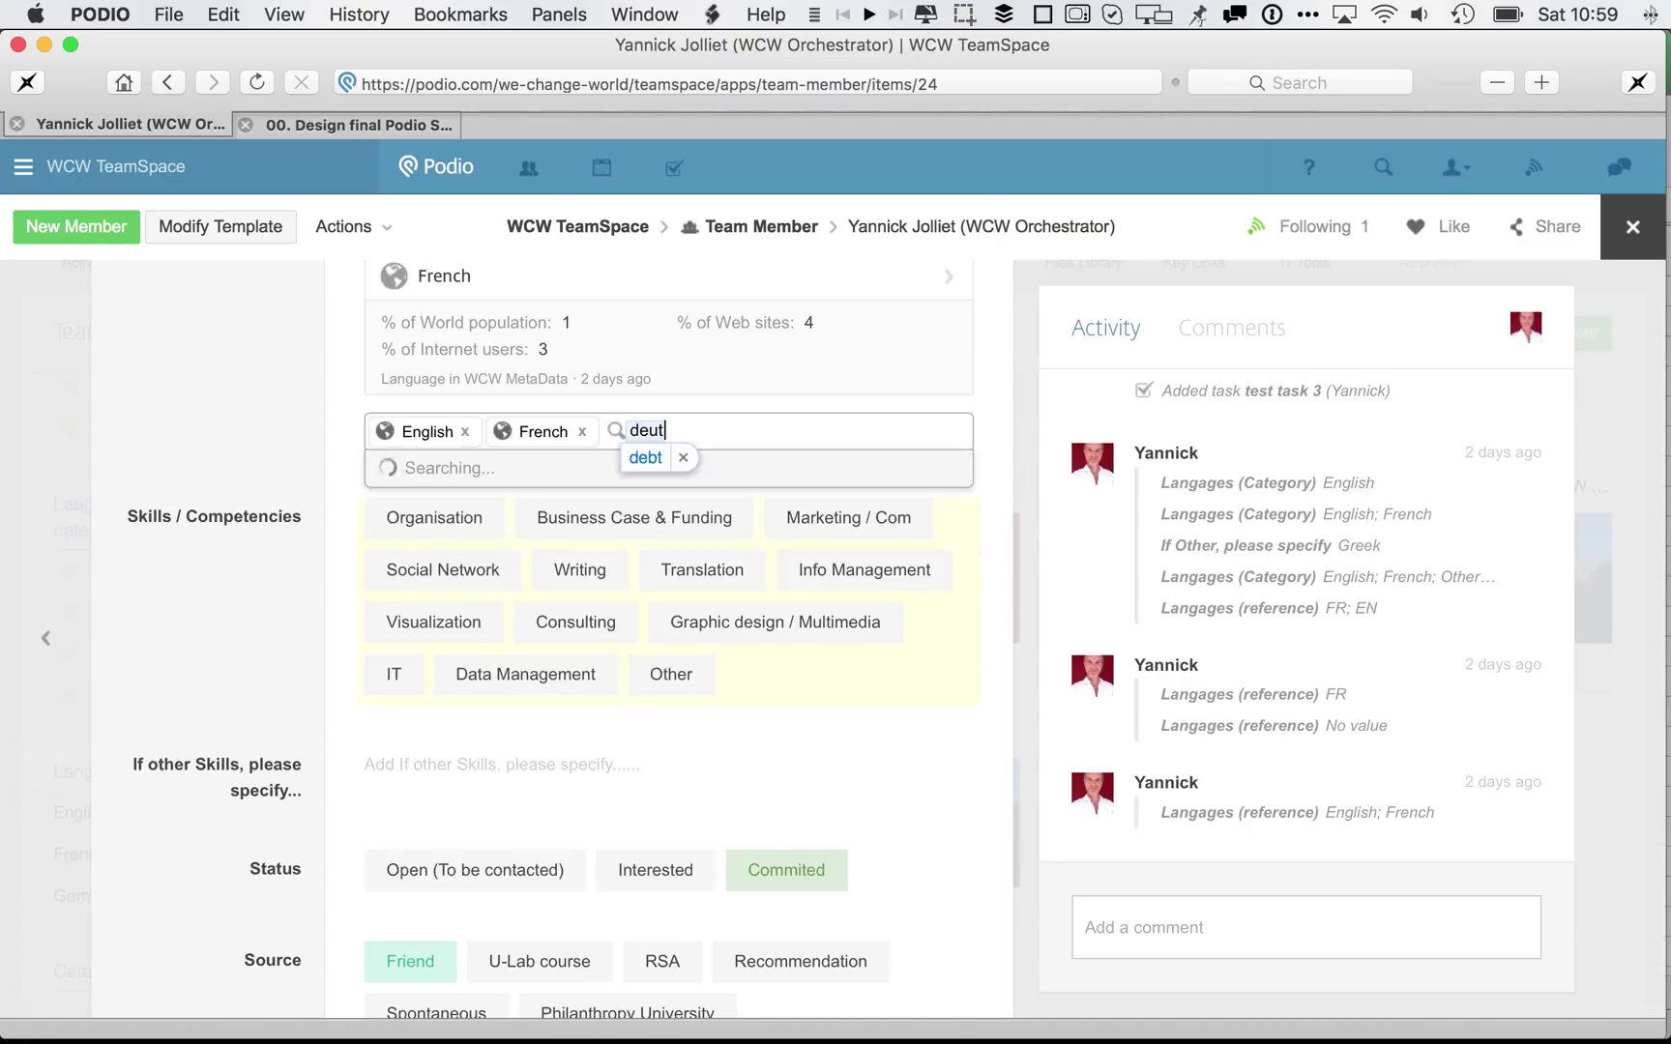
key("BackSpace")
key("BackSpace")
key("BackSpace")
key("BackSpace")
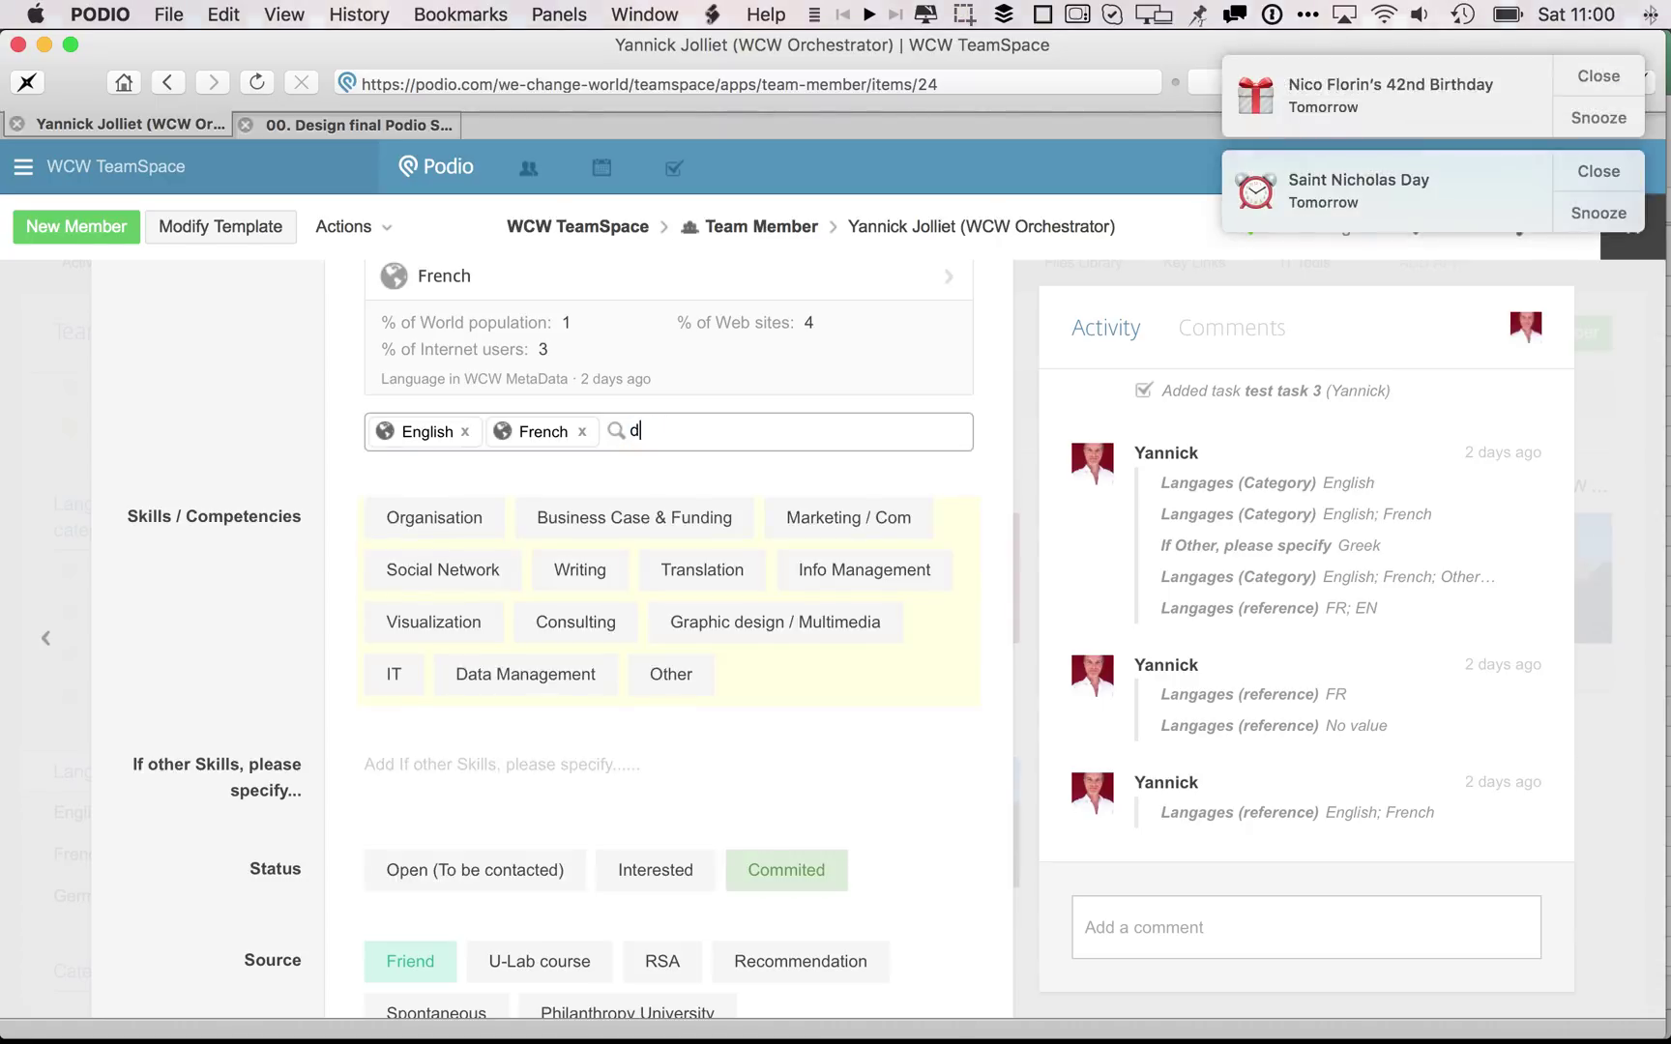
type("germ")
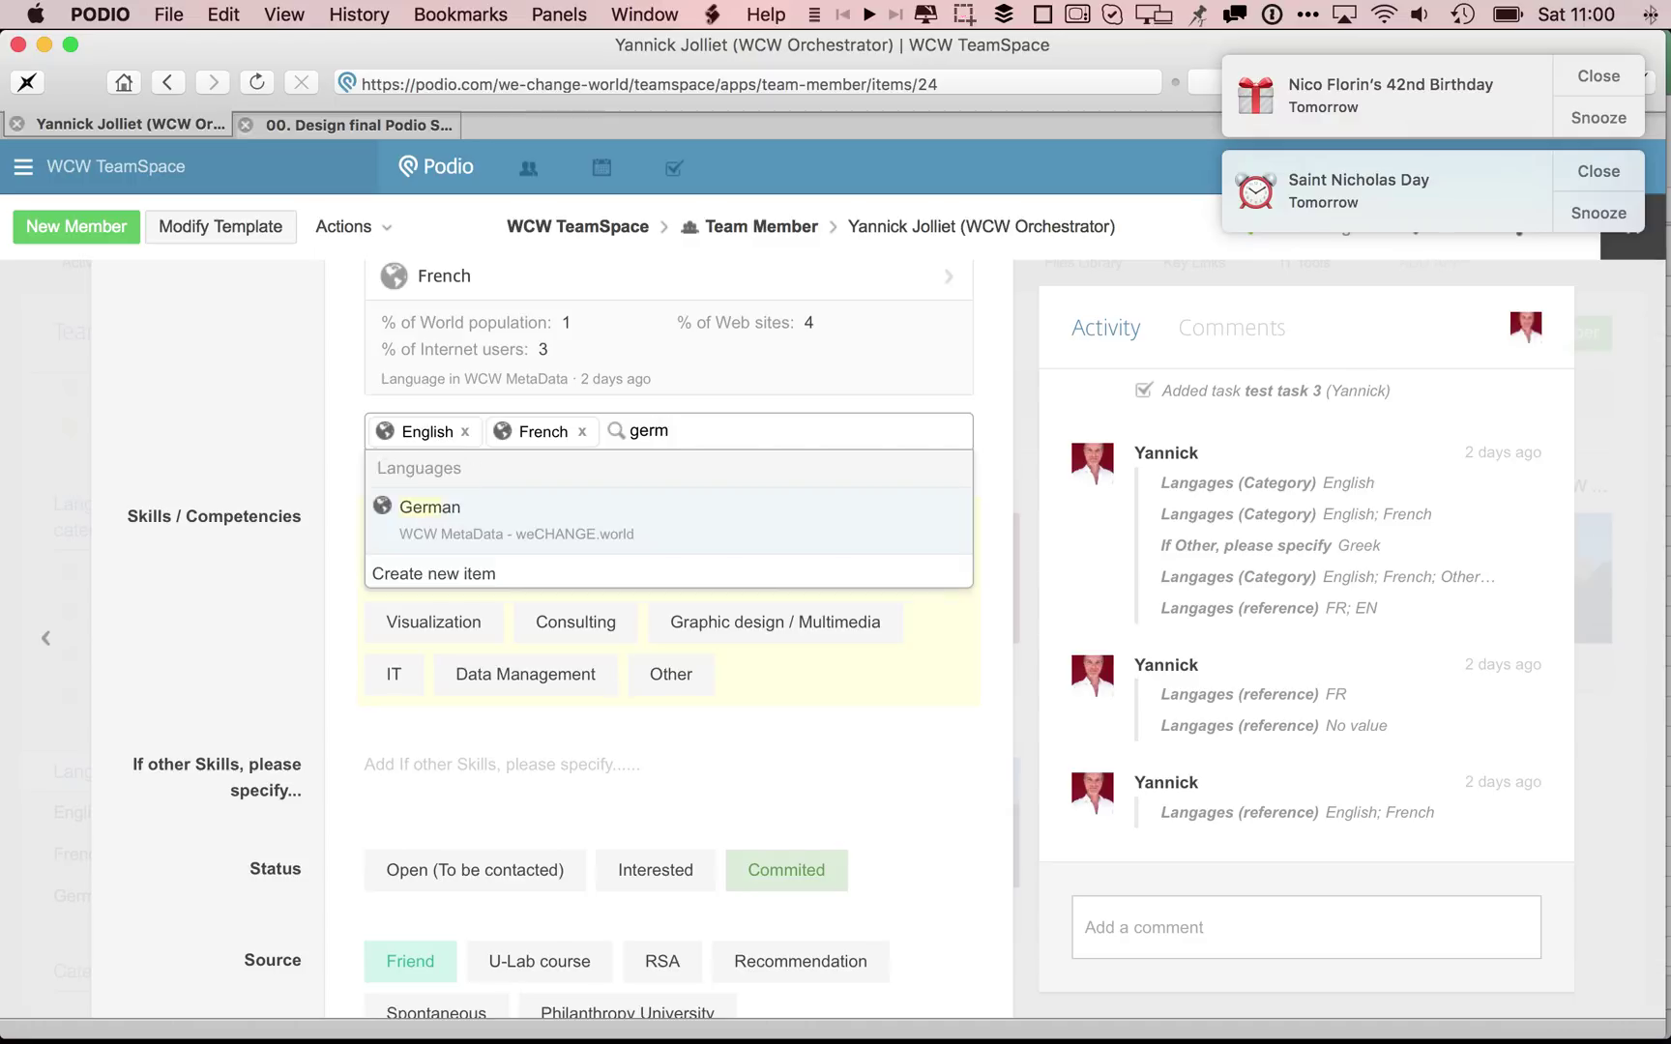
key("BackSpace")
key("BackSpace")
key("BackSpace")
key("BackSpace")
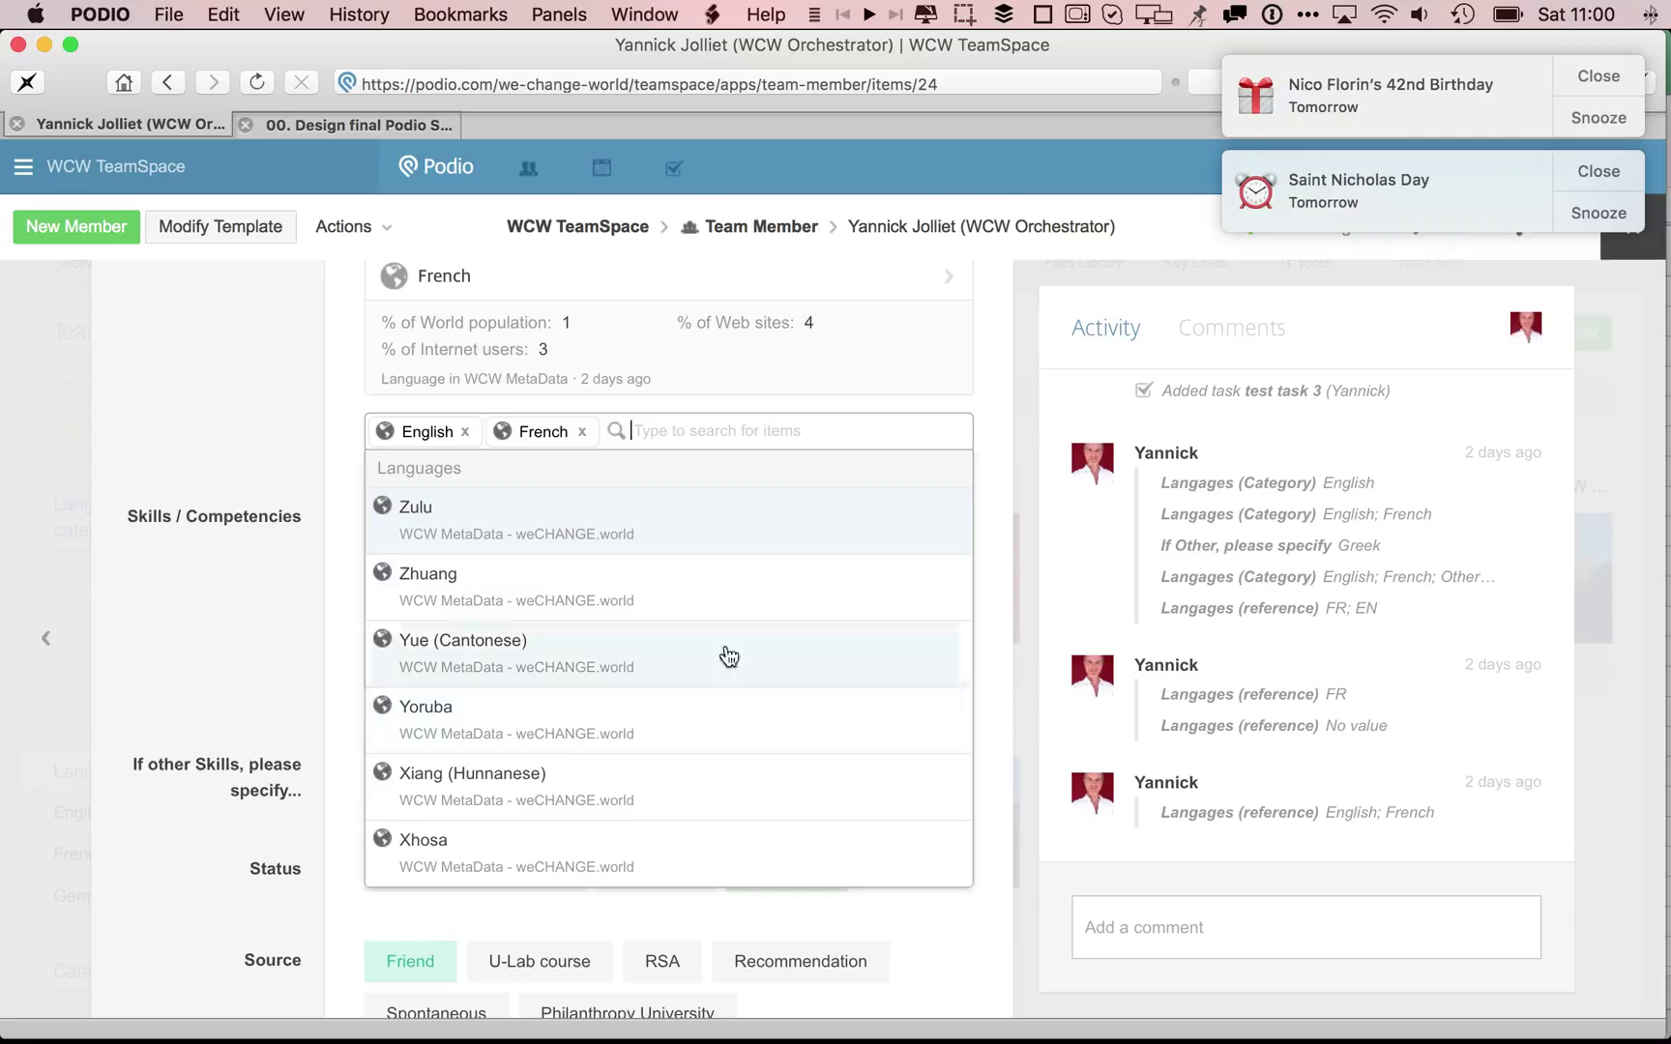
left_click(1598, 172)
Reopen the member's Langages (reference) picker to reach the Create new item option.
left_click(1605, 76)
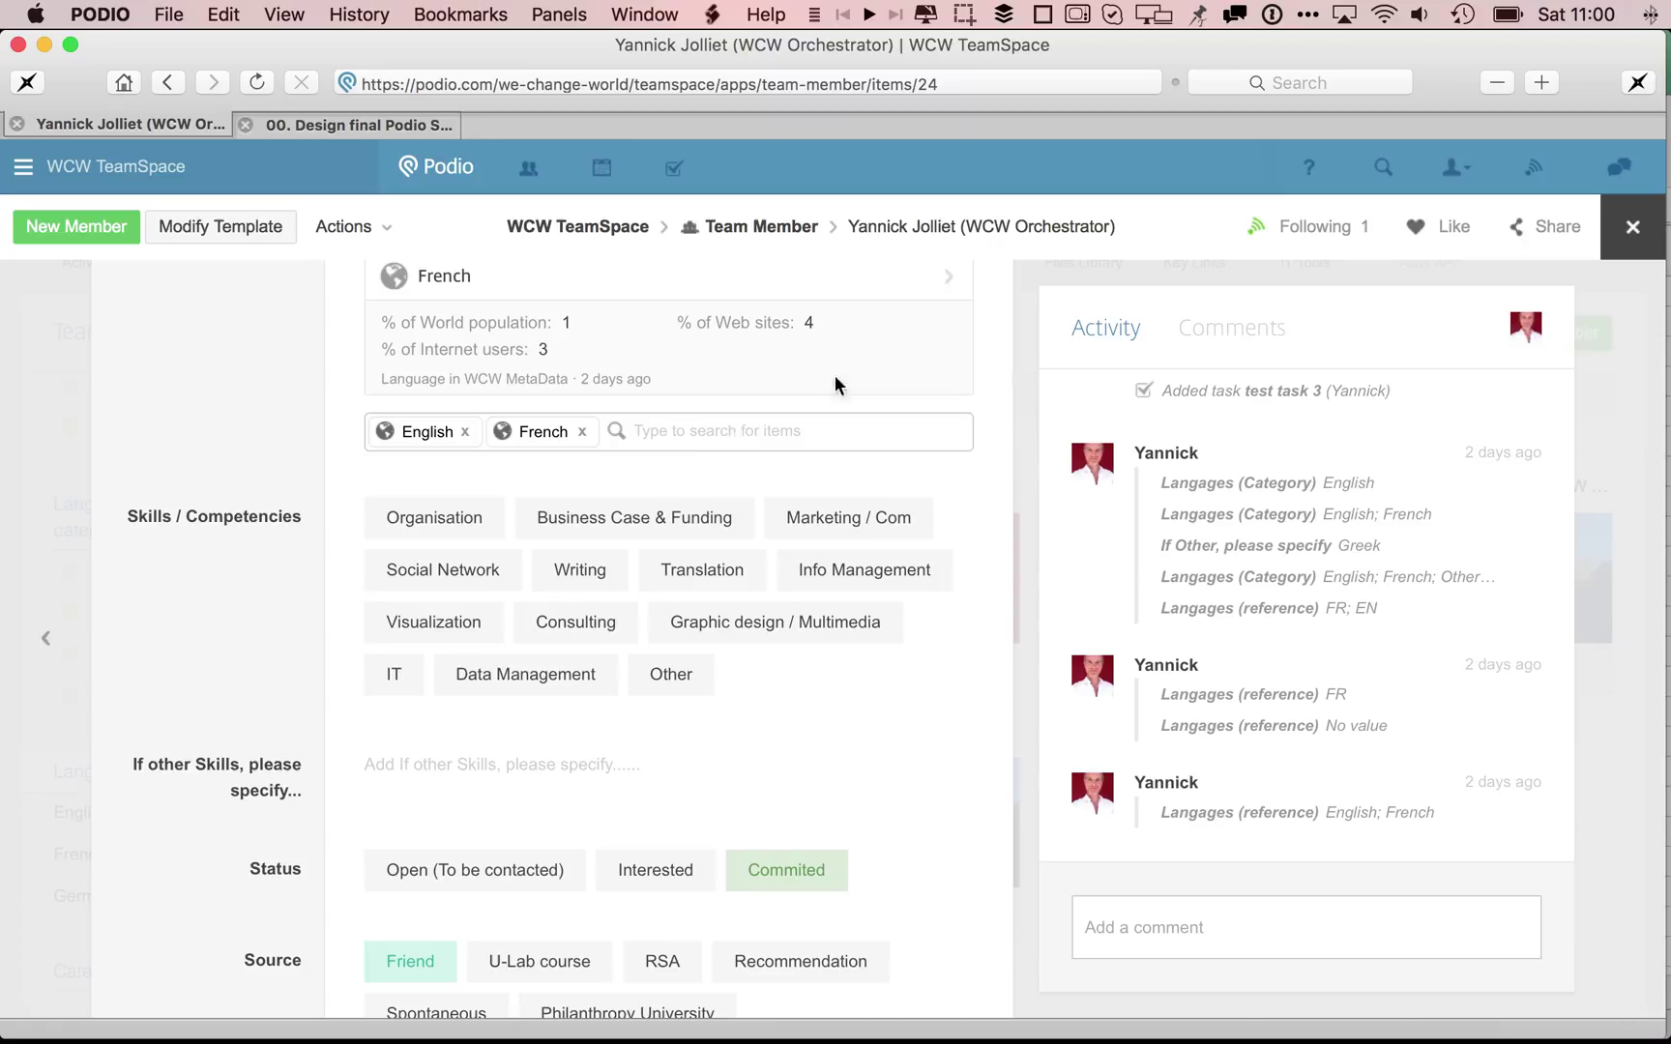
left_click(674, 440)
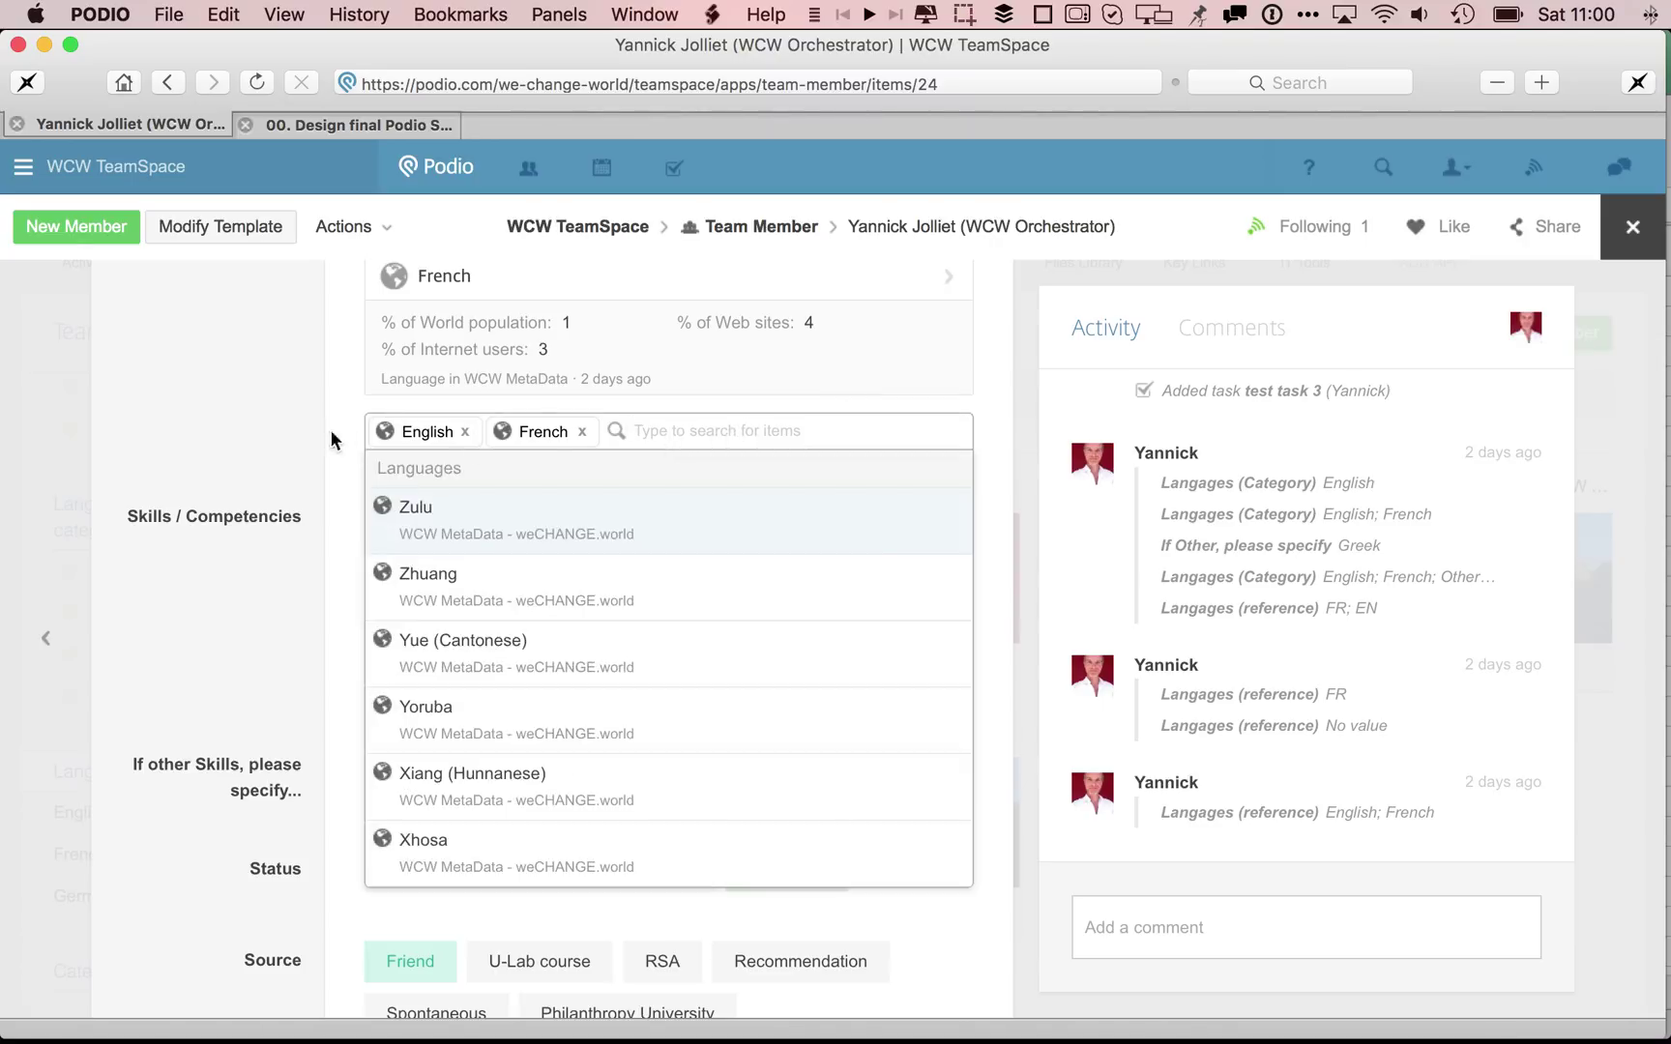
left_click(286, 437)
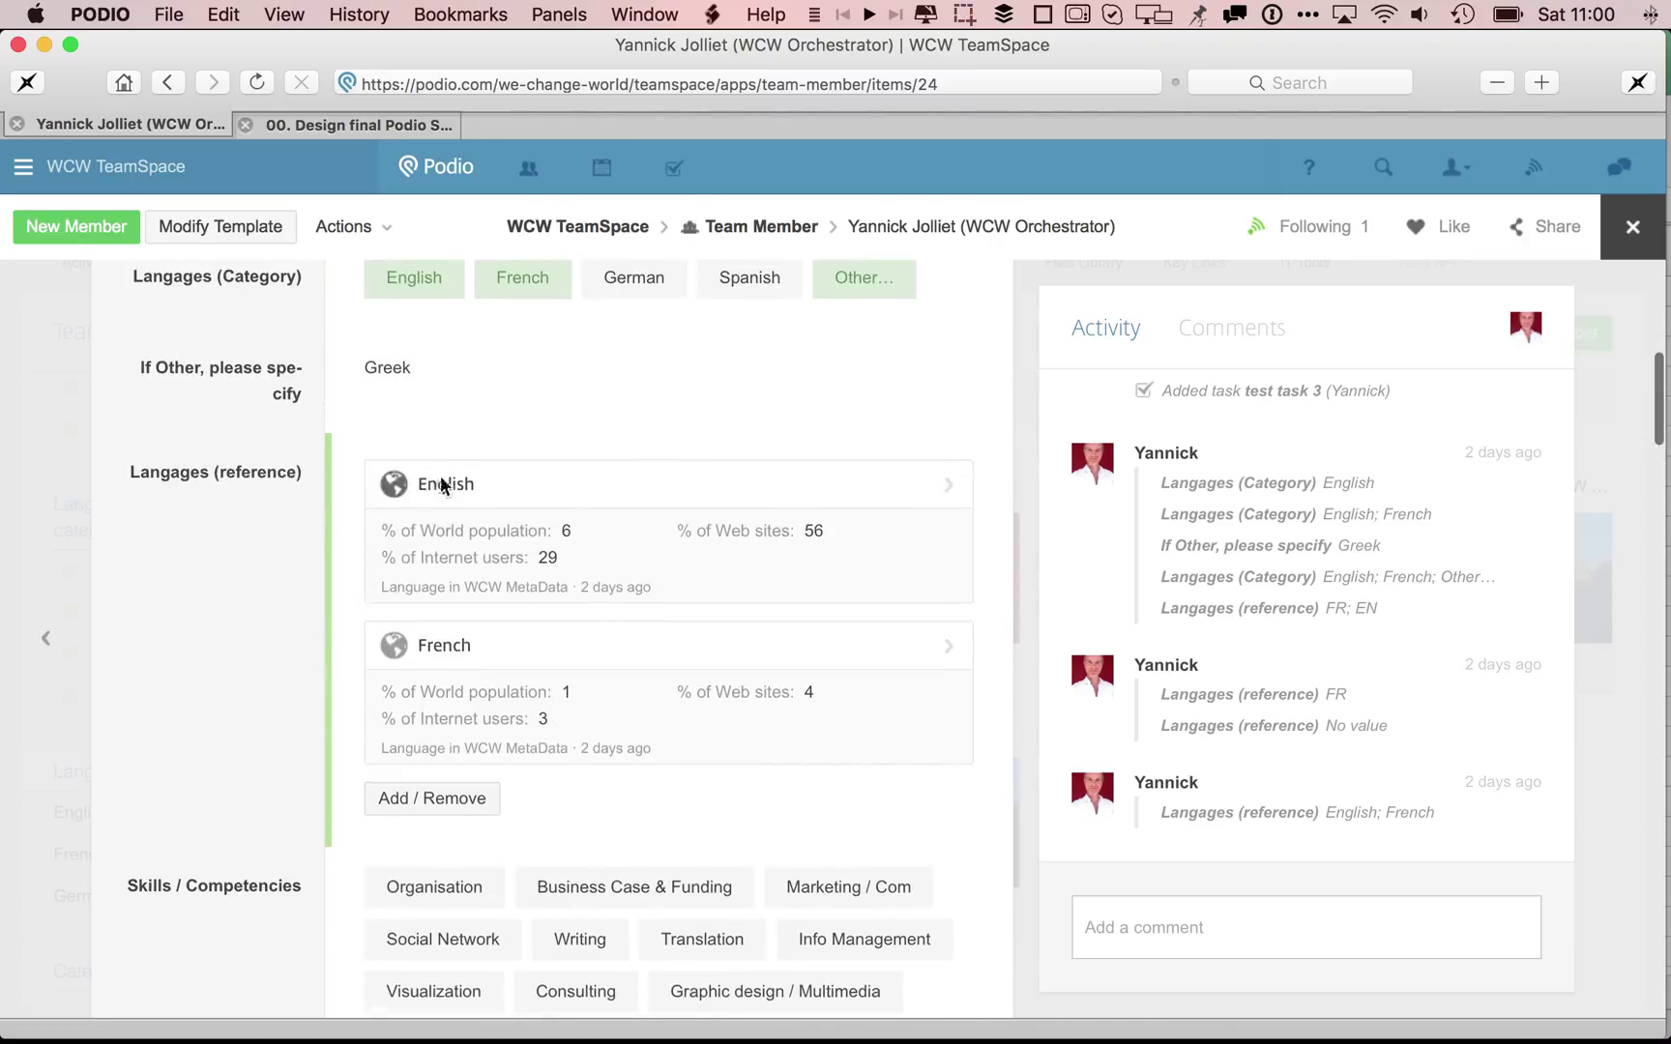
scroll(290, 677, "down", 3)
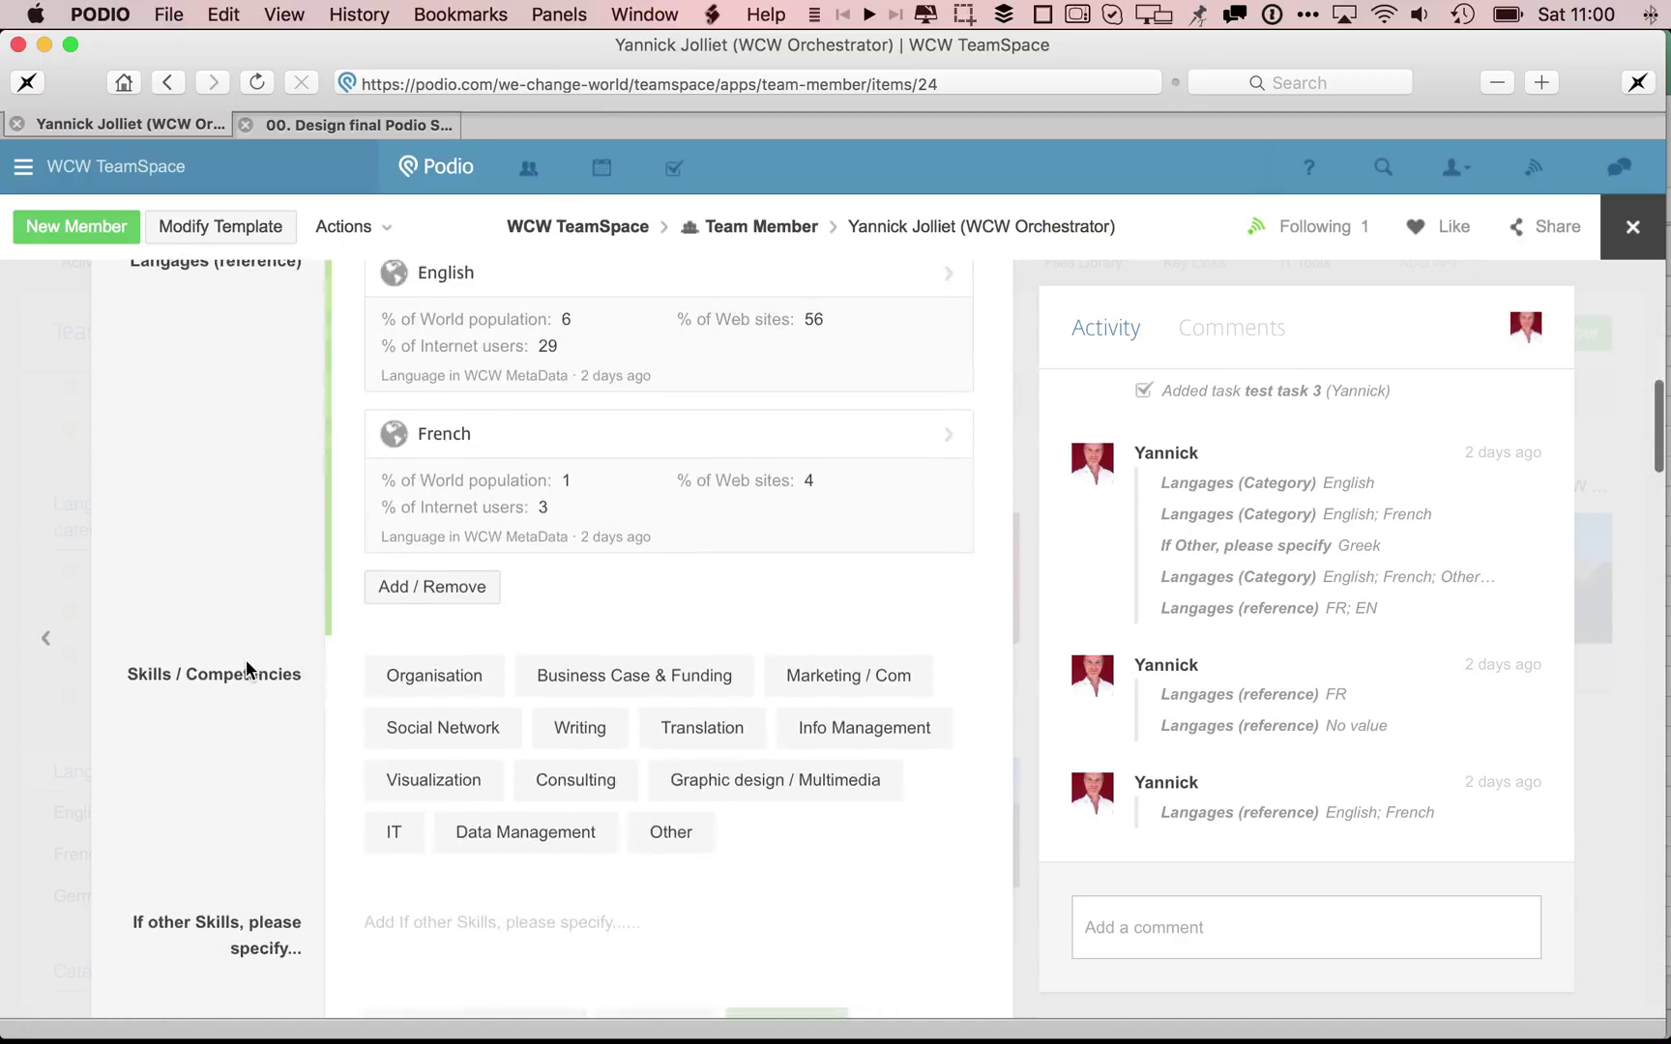
left_click(443, 590)
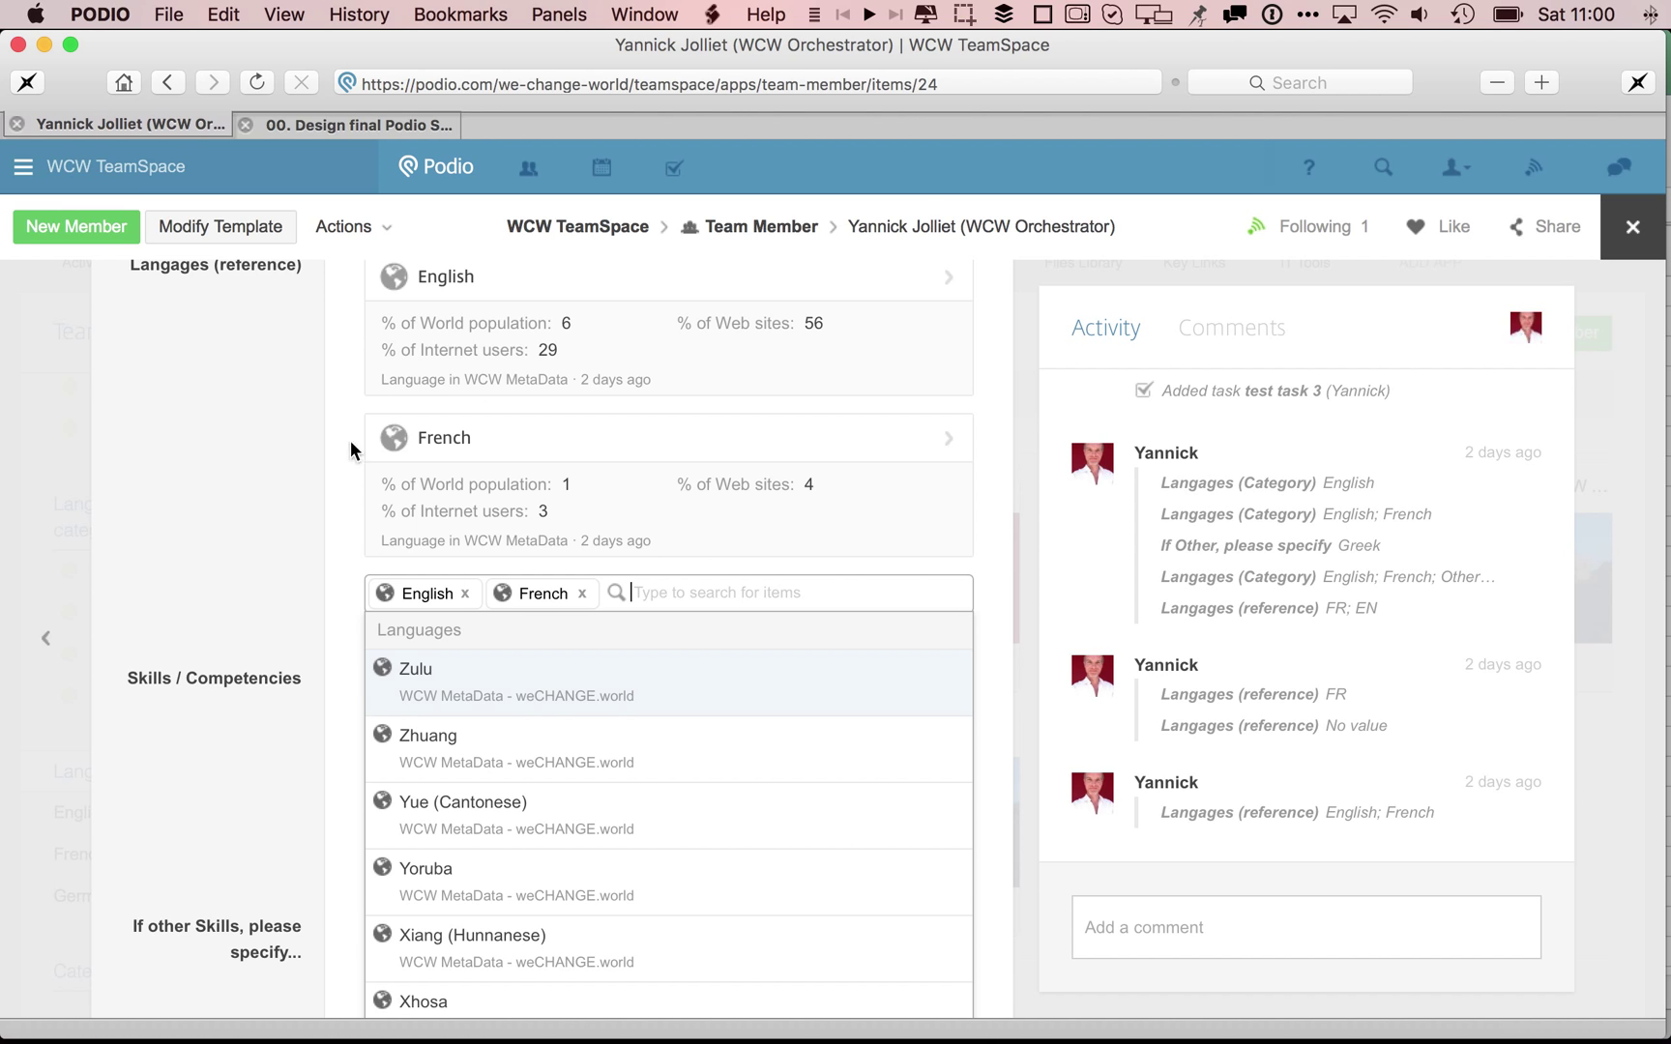
scroll(232, 519, "down", 3)
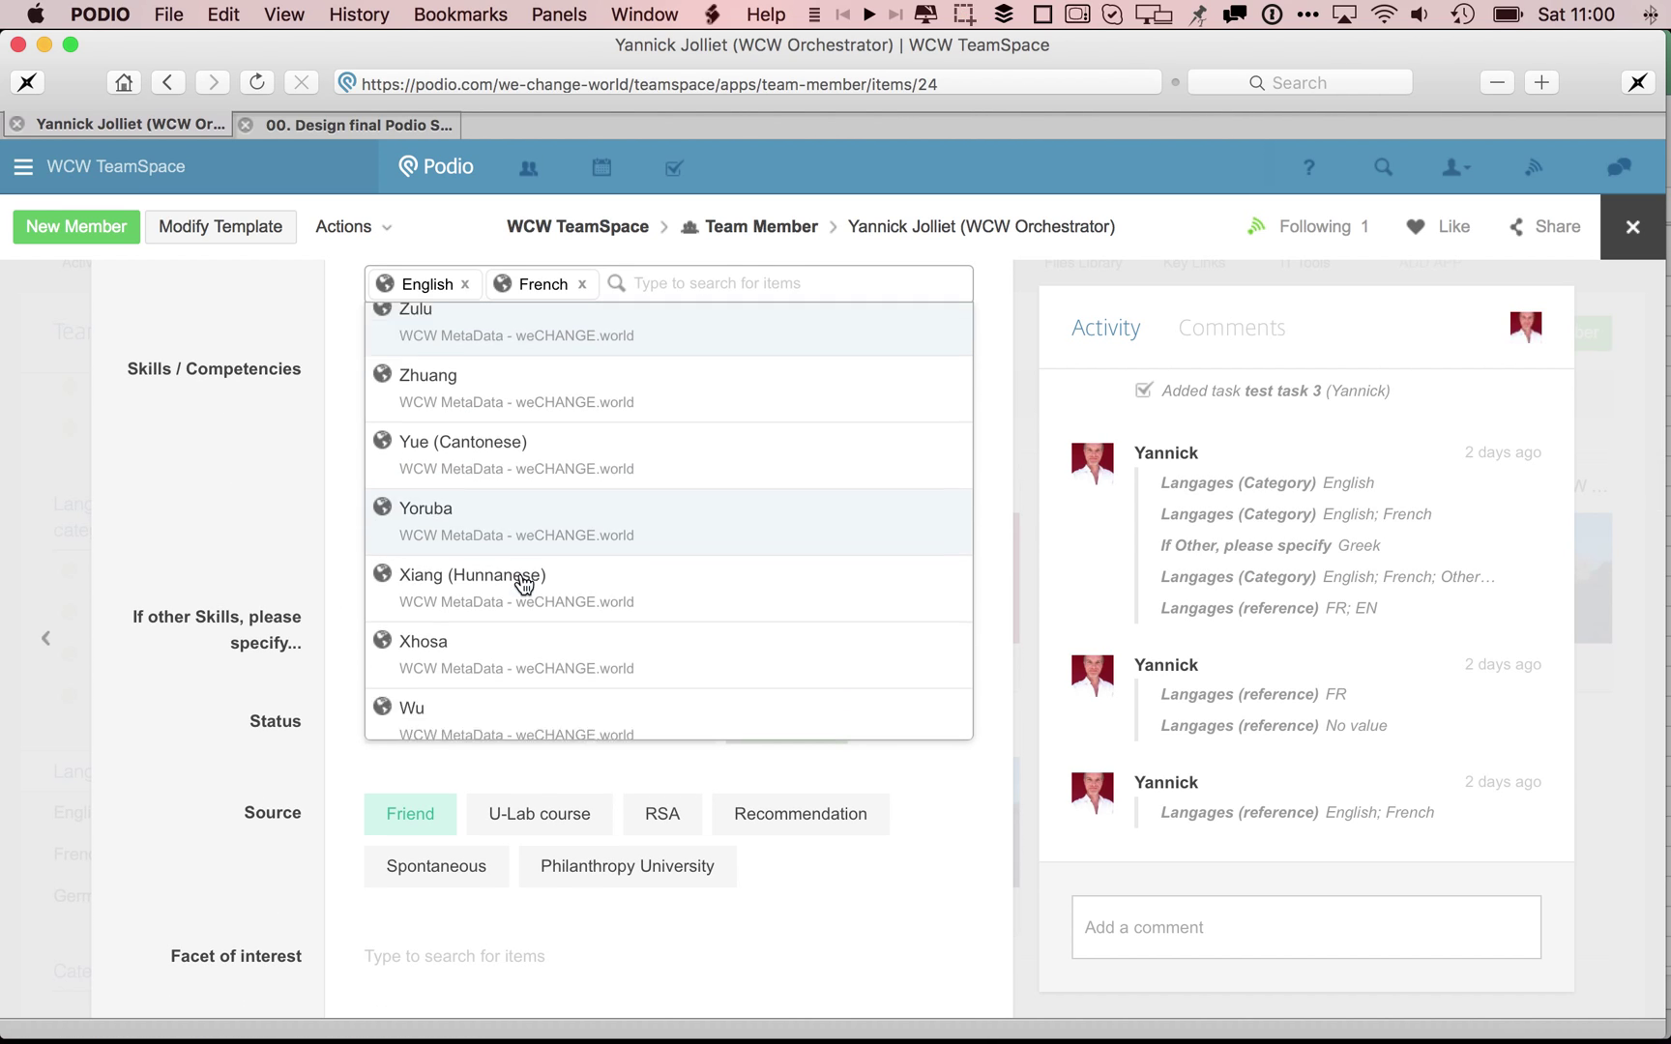
scroll(523, 583, "down", 5)
scroll(161, 462, "up", 10)
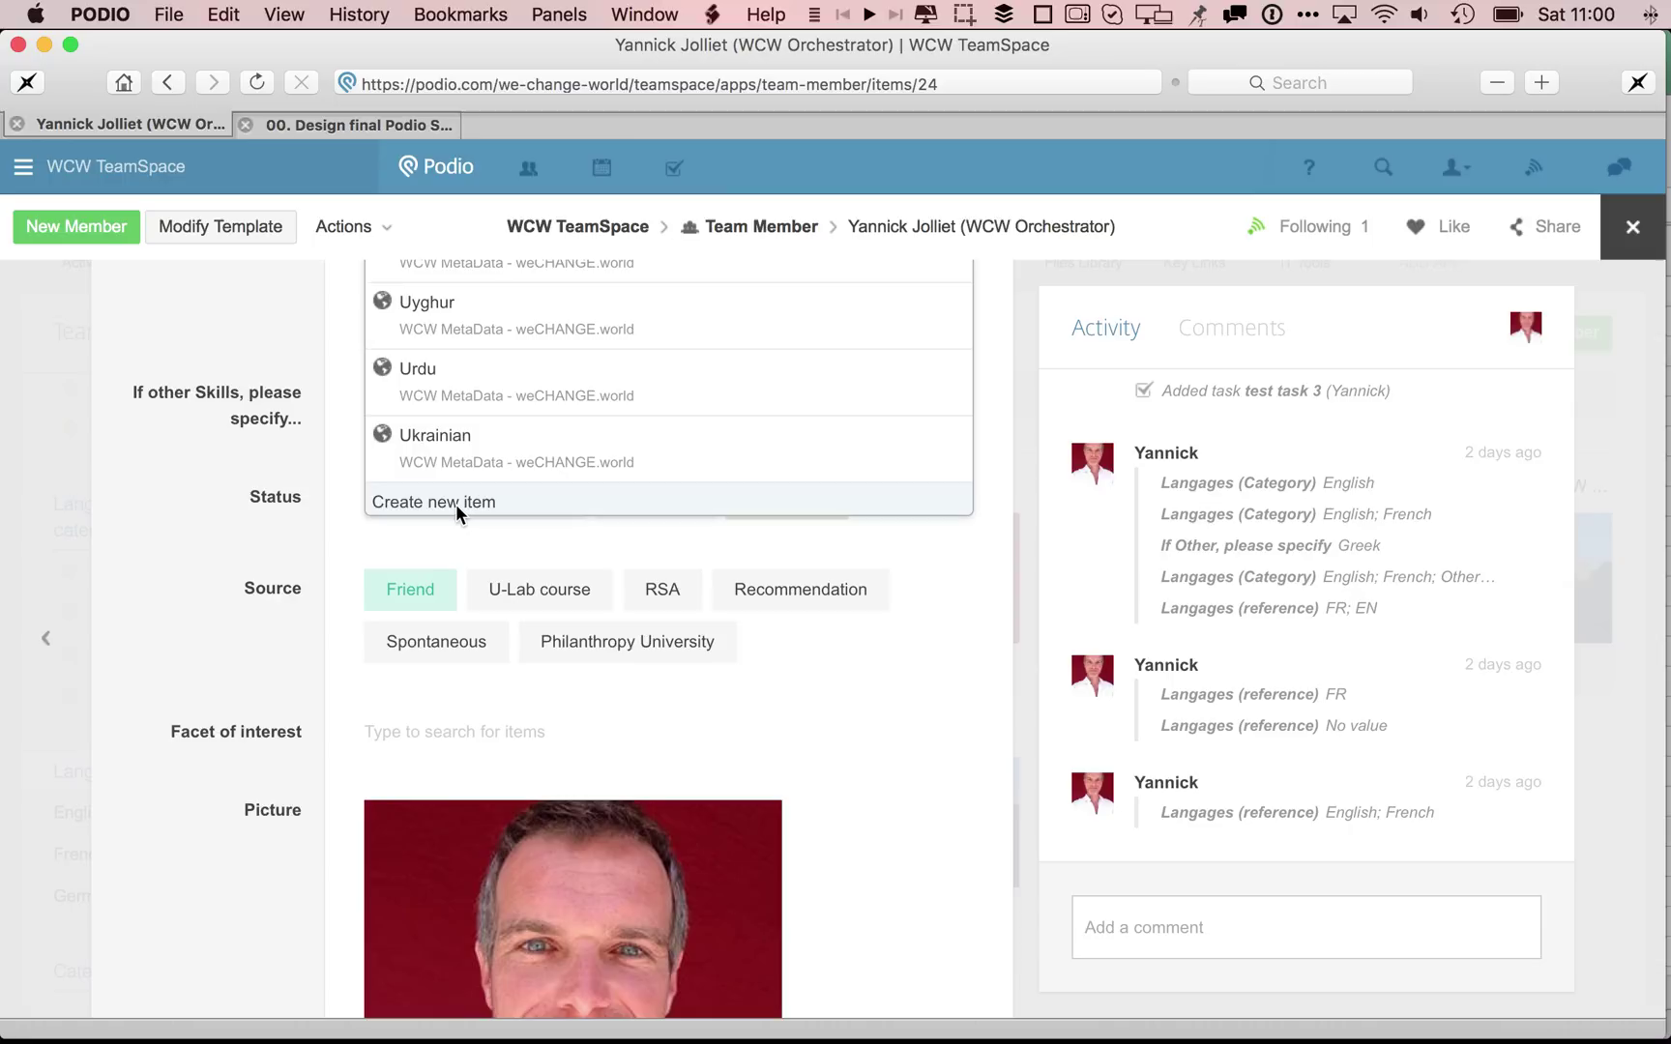
Create a Languages item named 'test language' and attach it to the member's references.
left_click(456, 503)
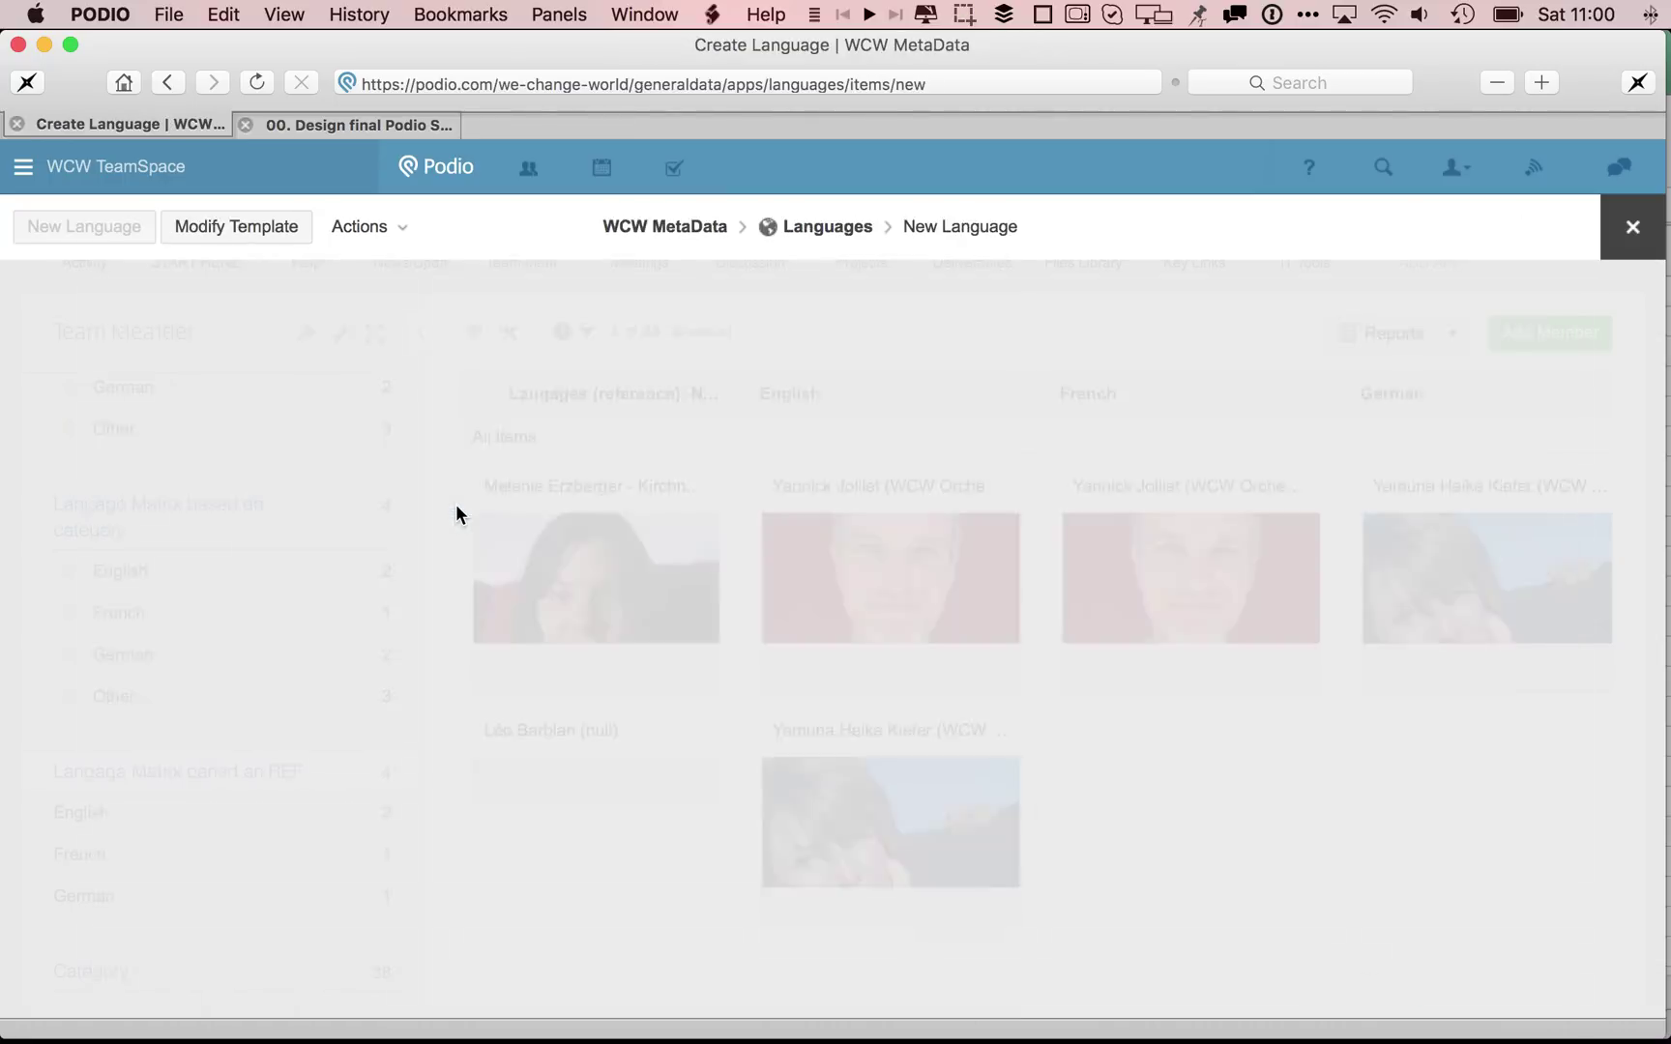
type("test languag")
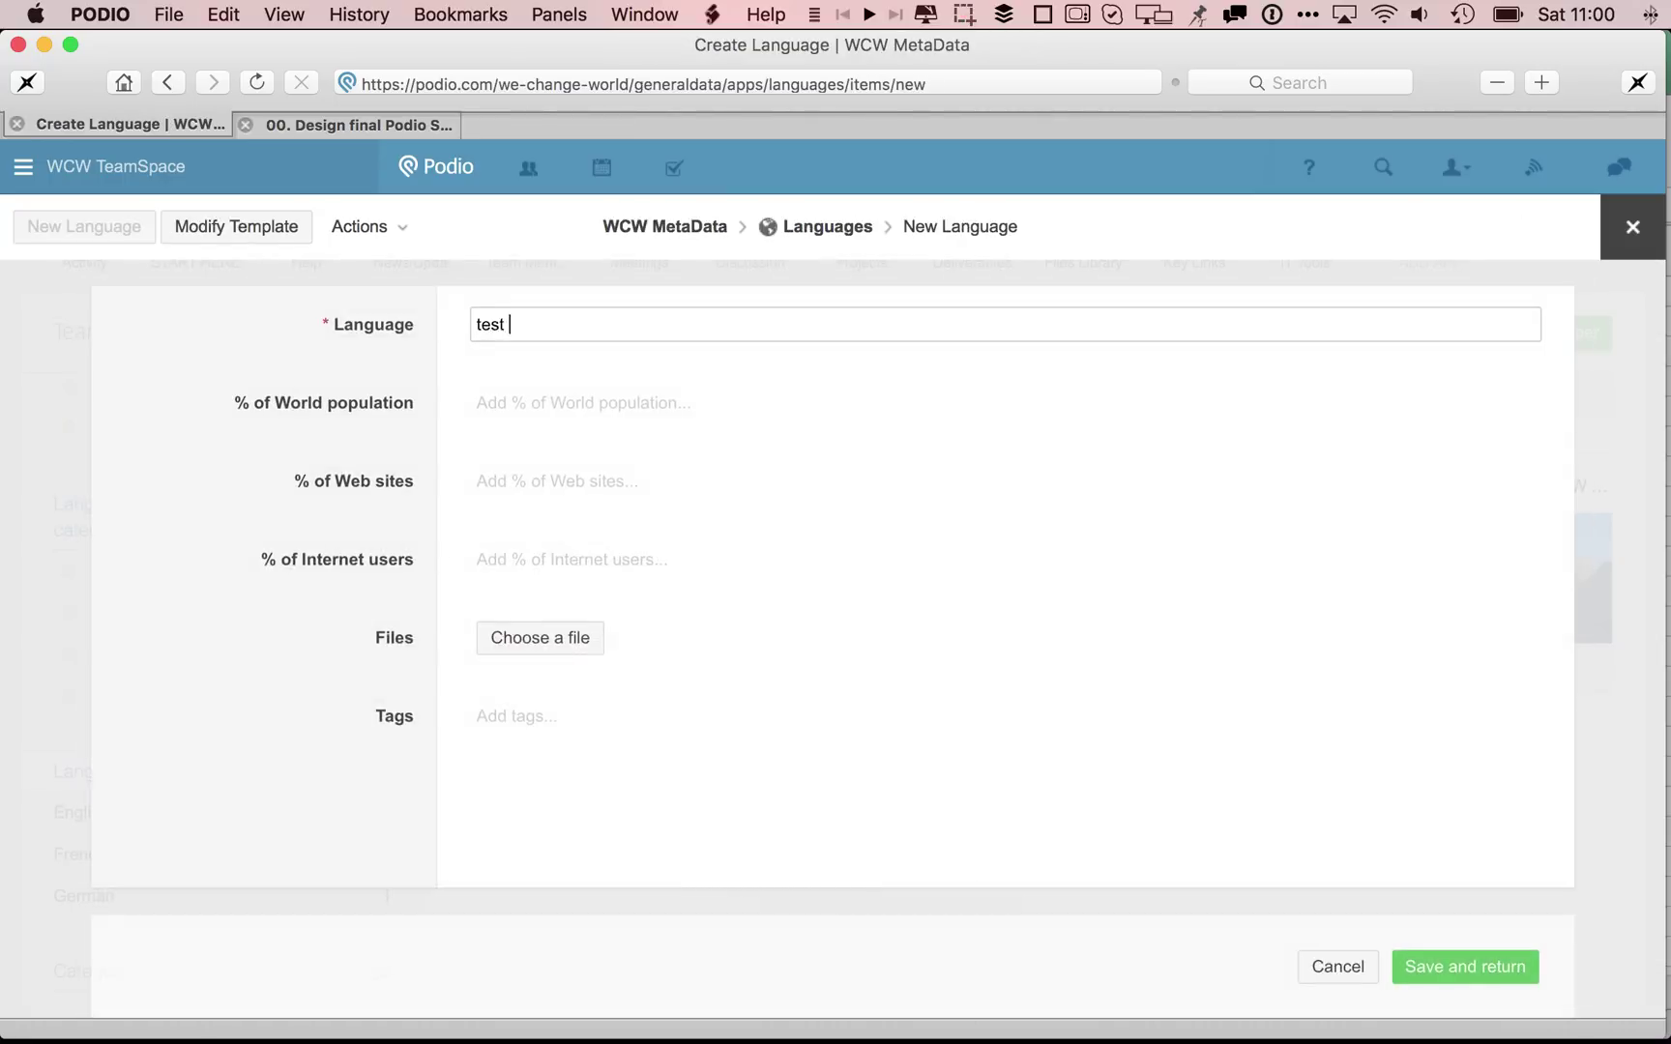
type("e")
left_click(1458, 968)
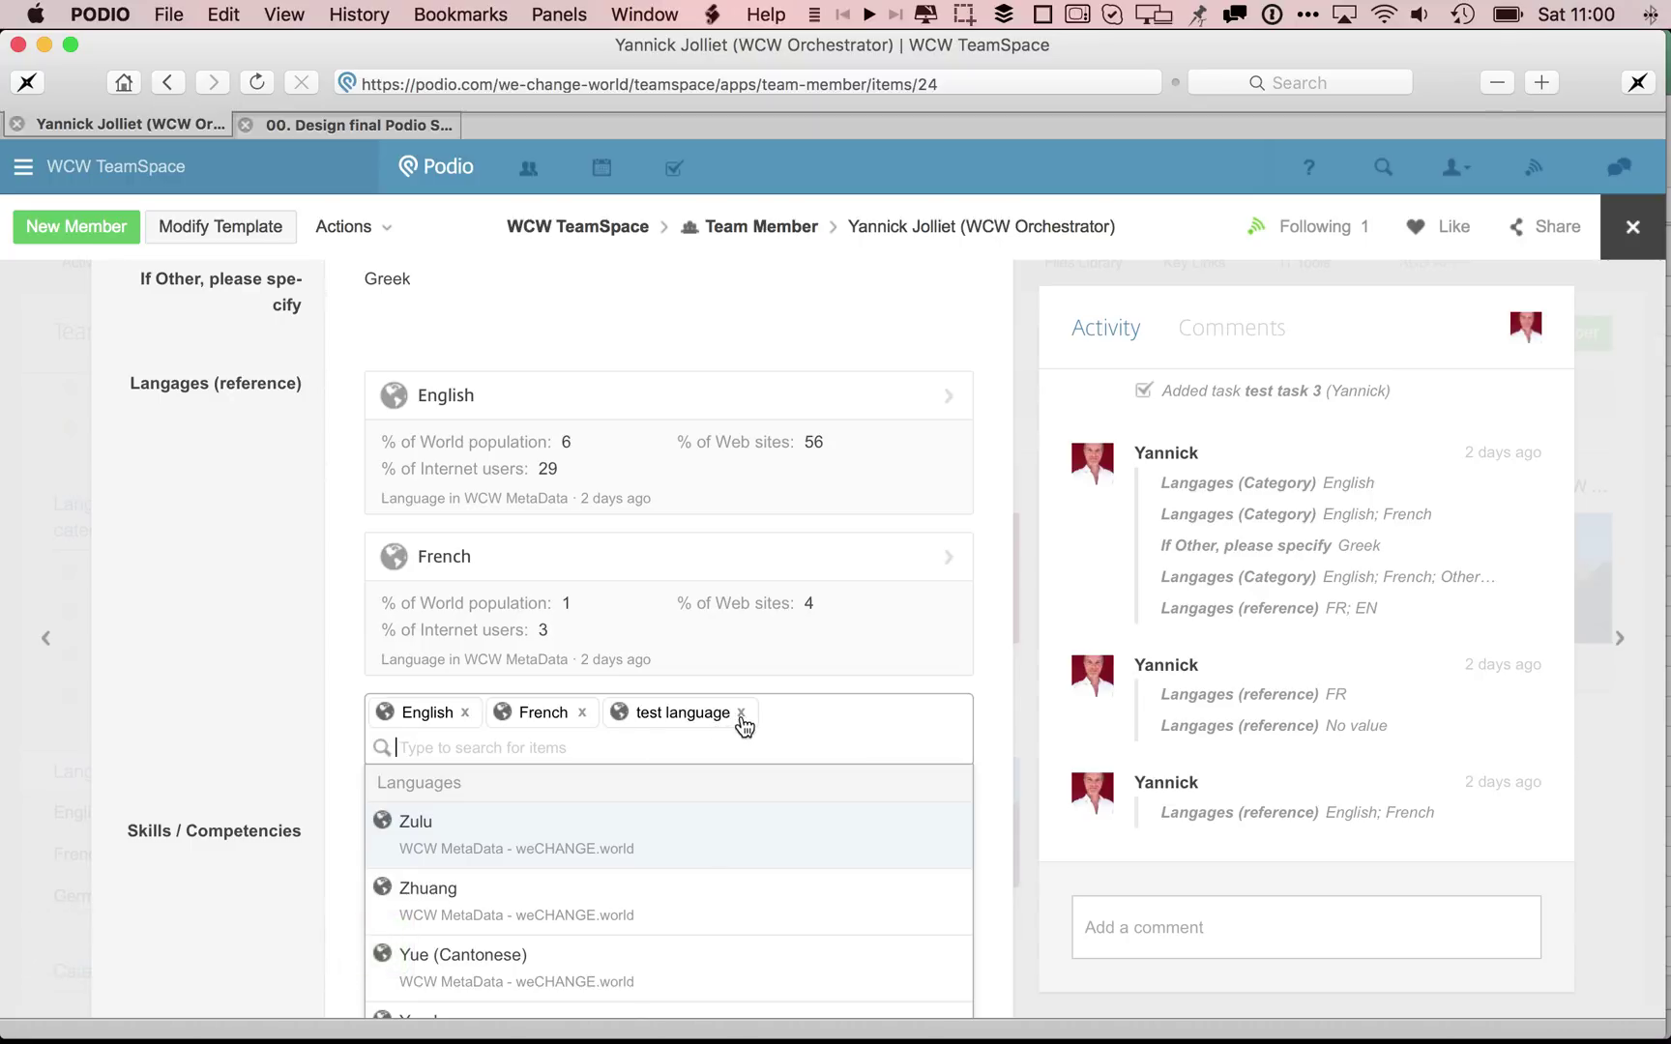
Remove the 'test language' tag, leaving English and French as the member's references.
left_click(741, 716)
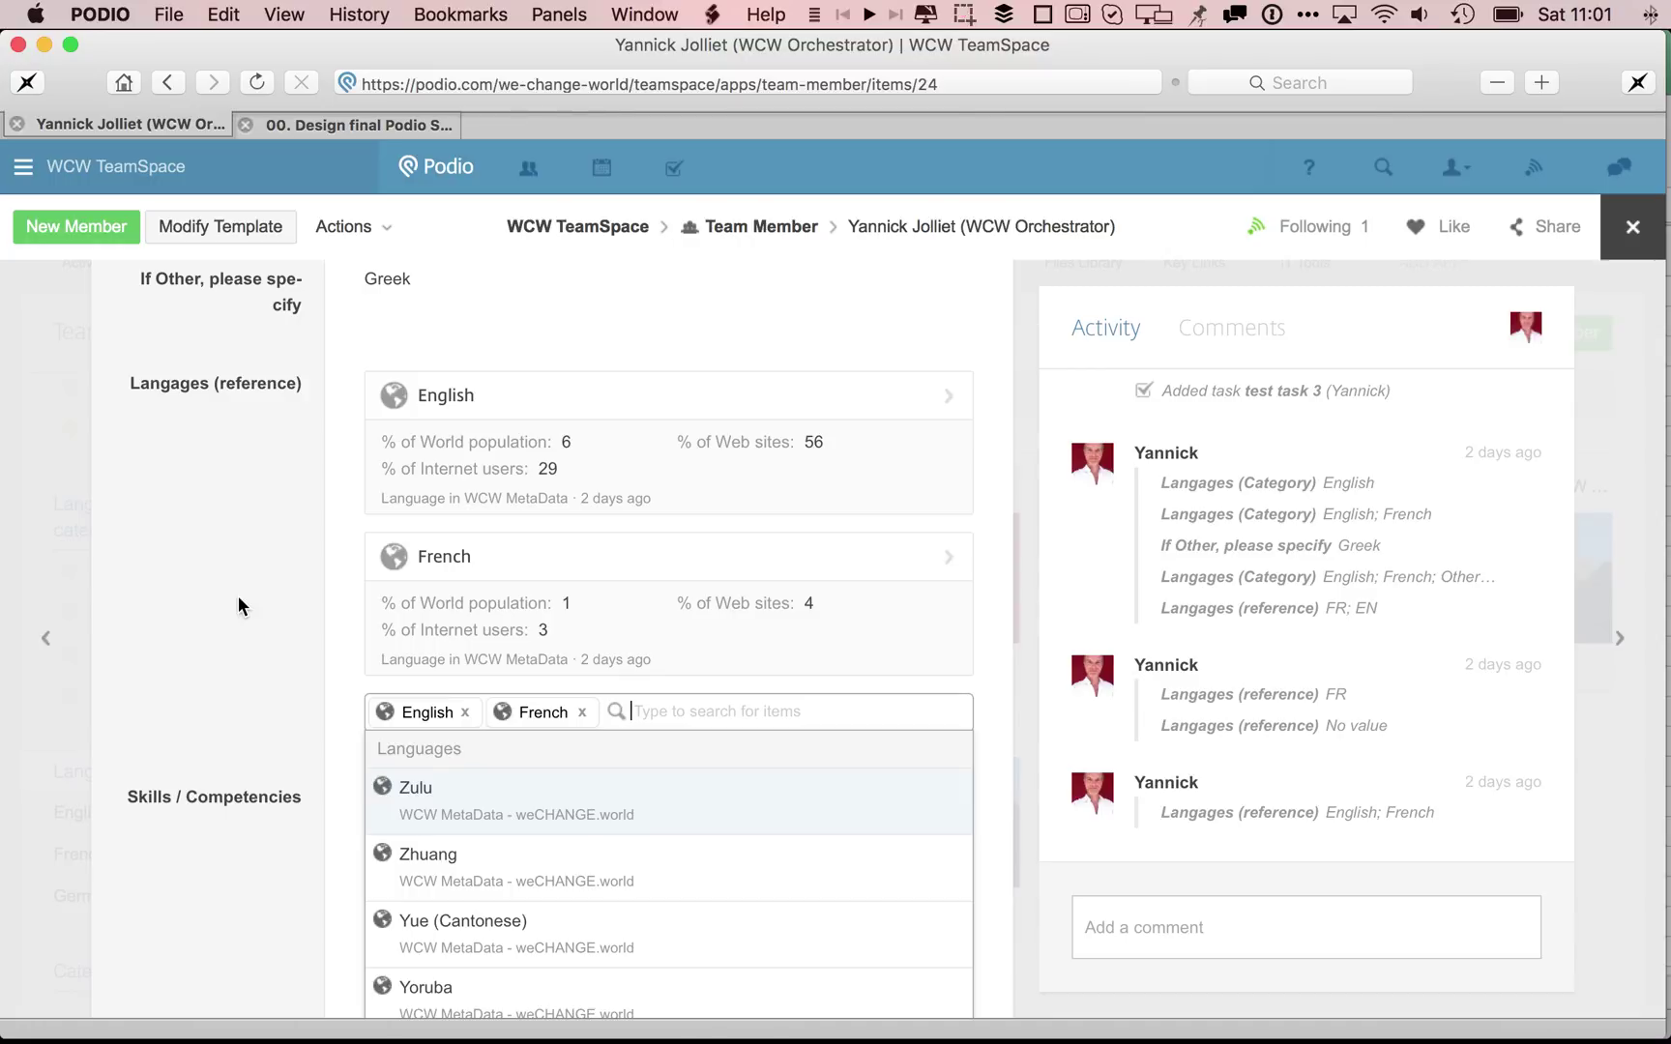
left_click(238, 596)
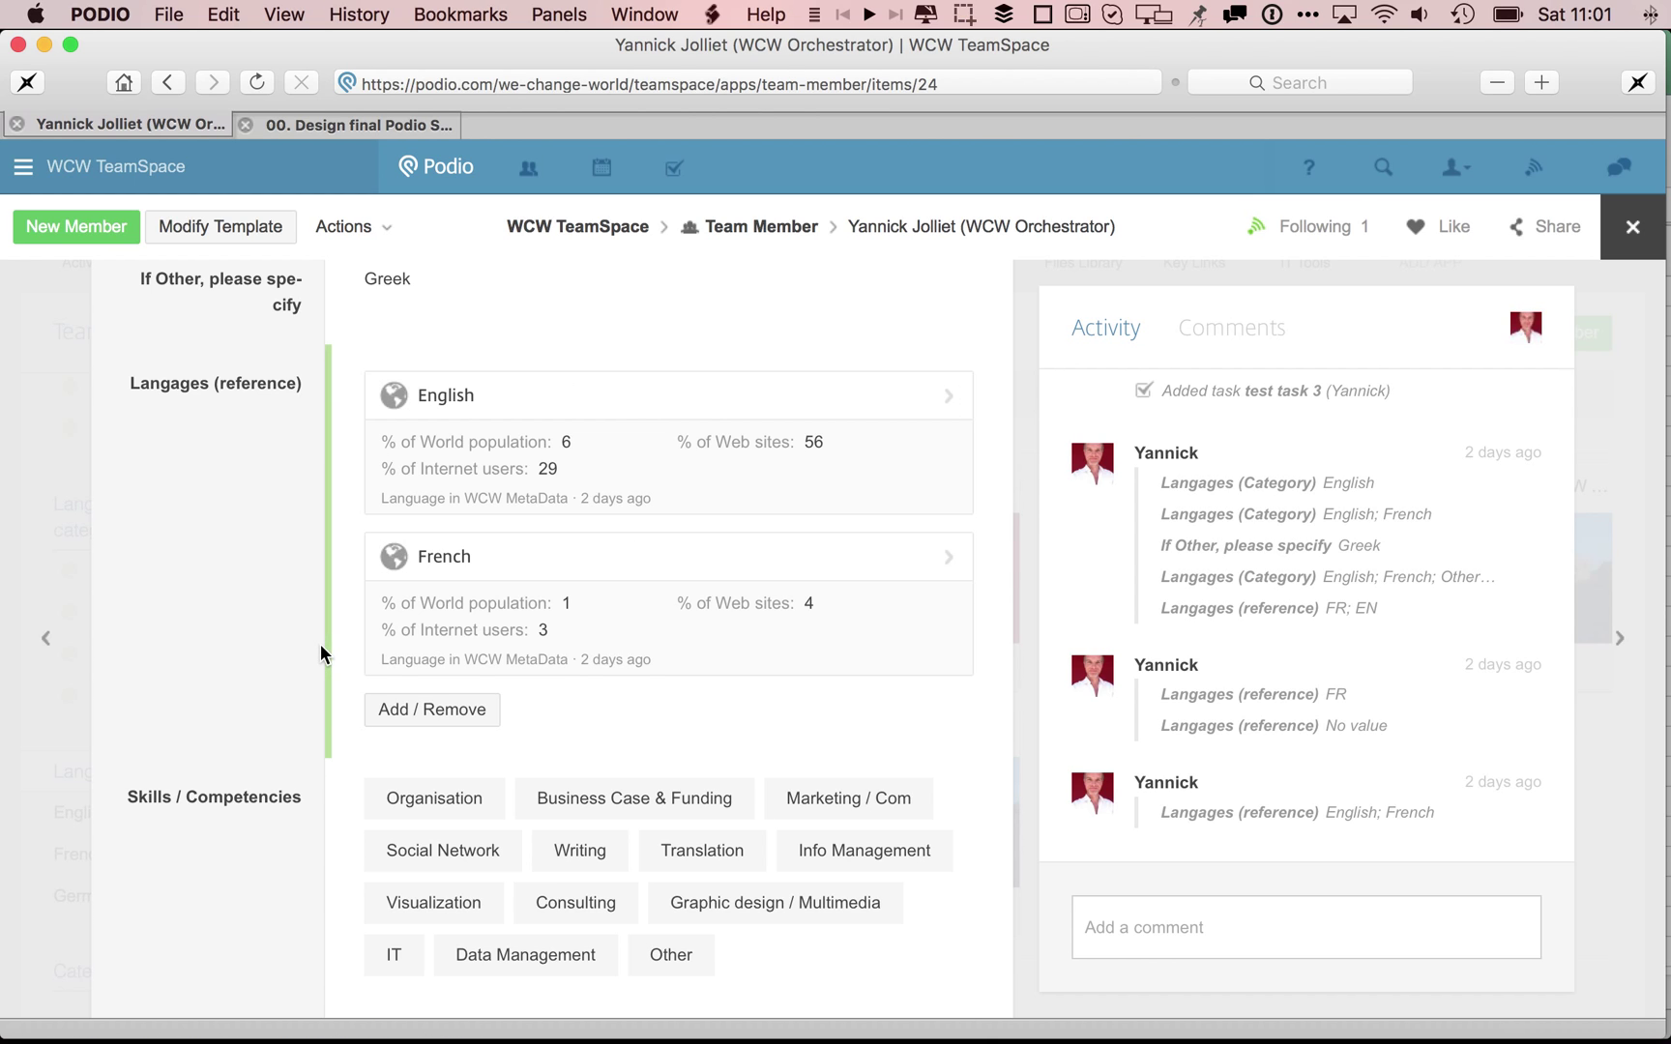
scroll(320, 644, "up", 5)
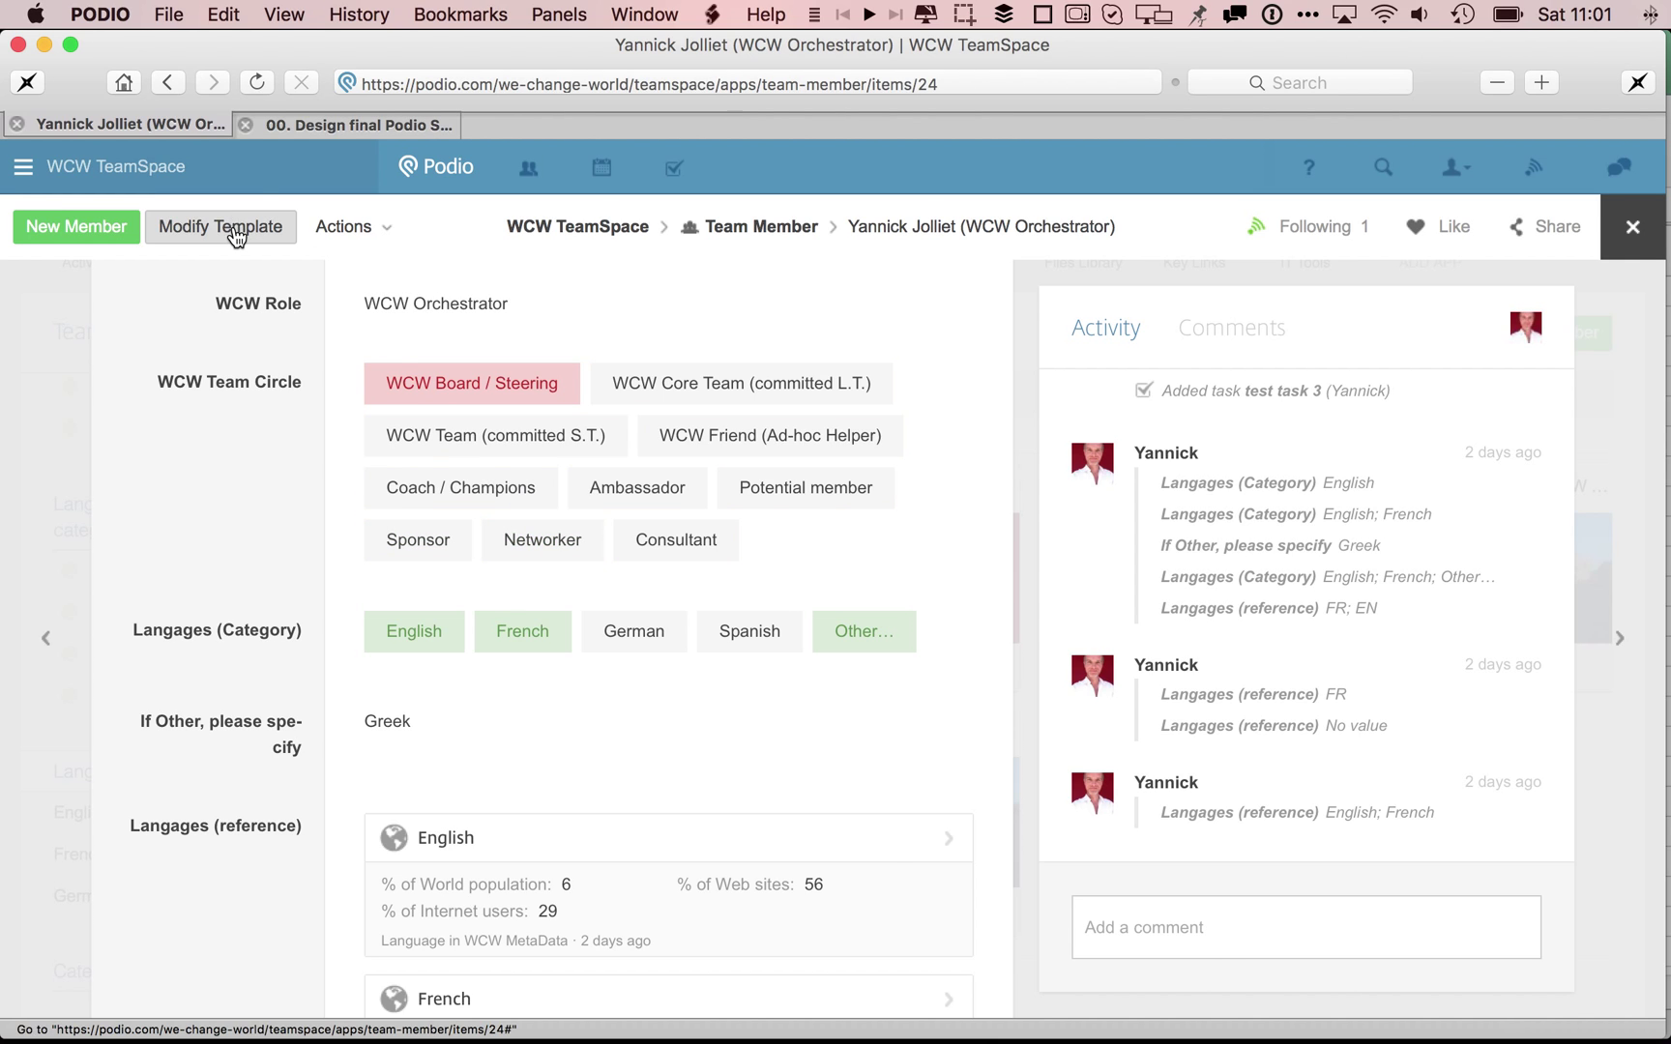
Switch the WCW Team Circle field from Inline to List display in the member template and save.
left_click(236, 235)
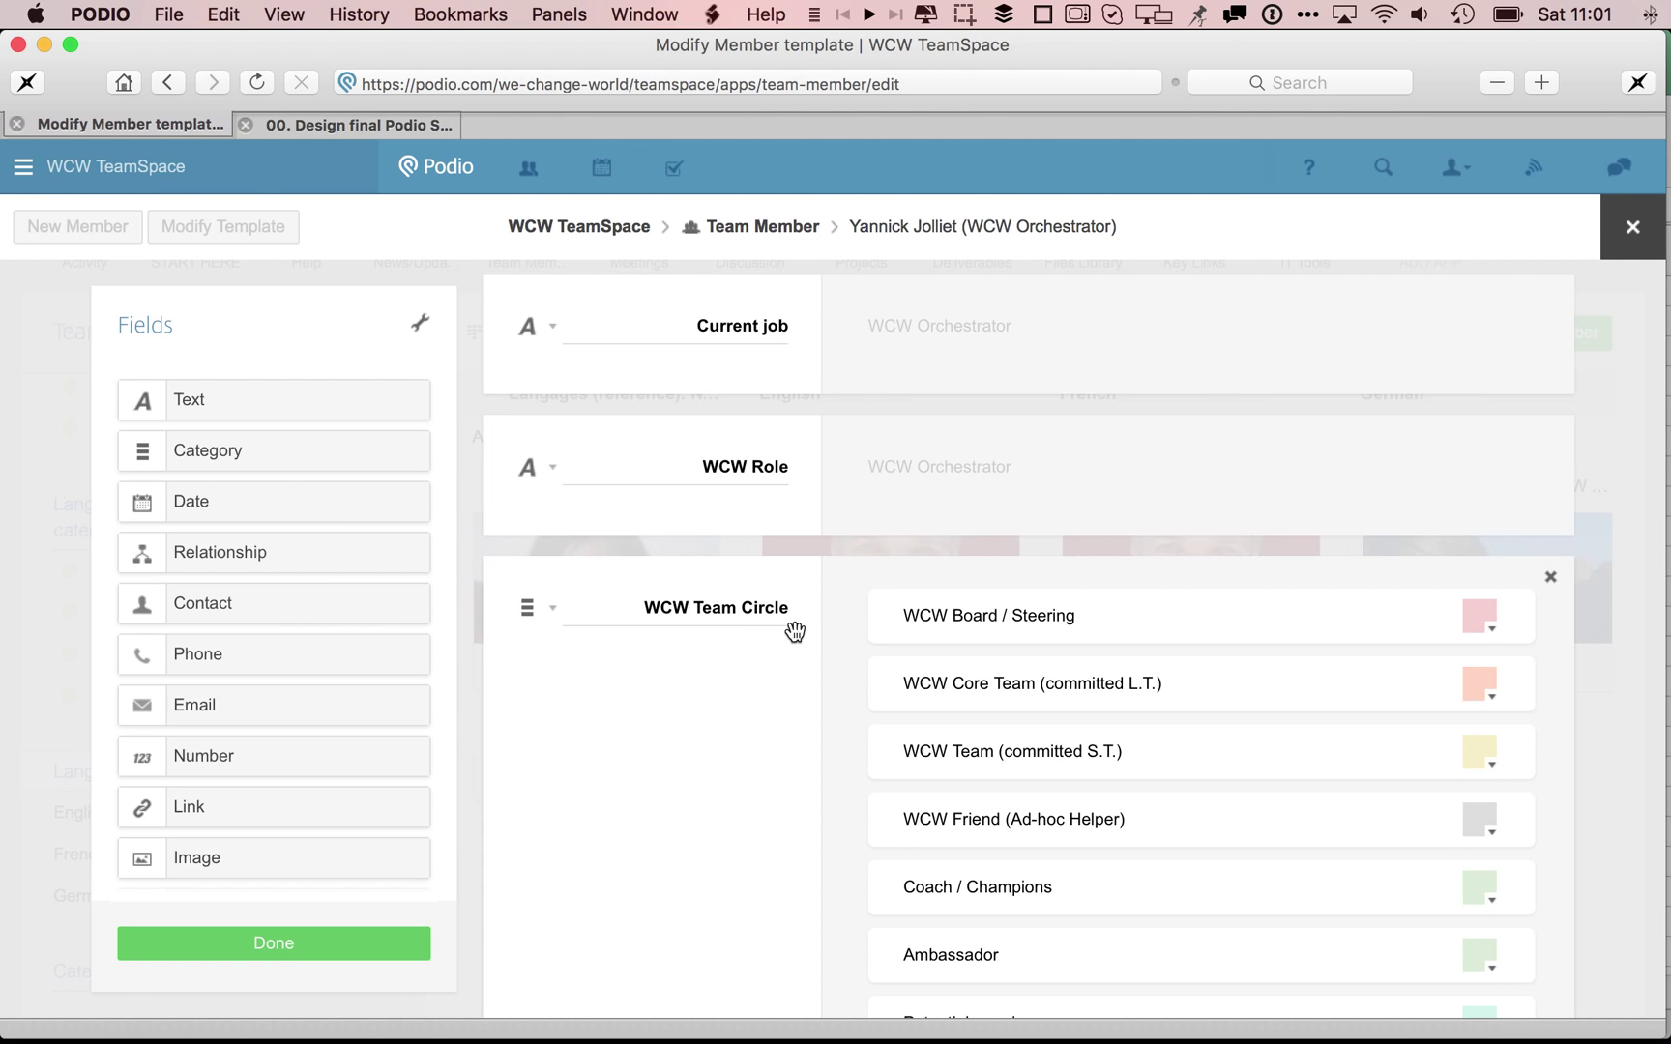
left_click(764, 636)
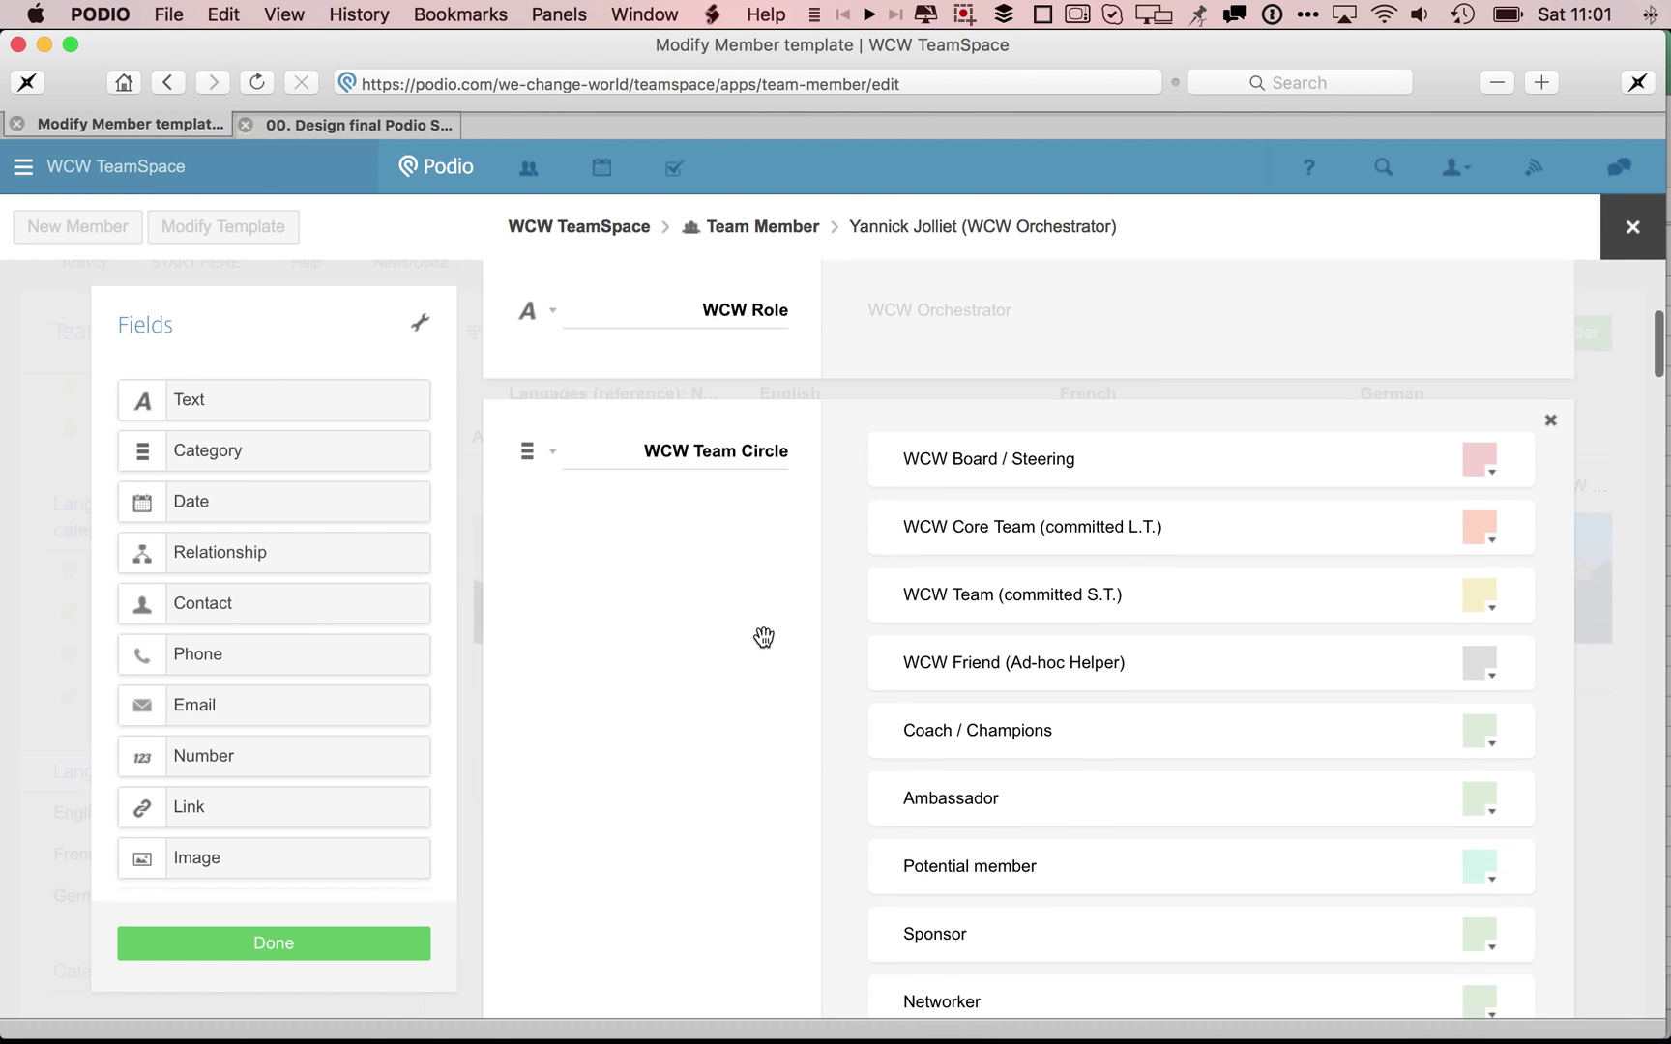
left_click(551, 451)
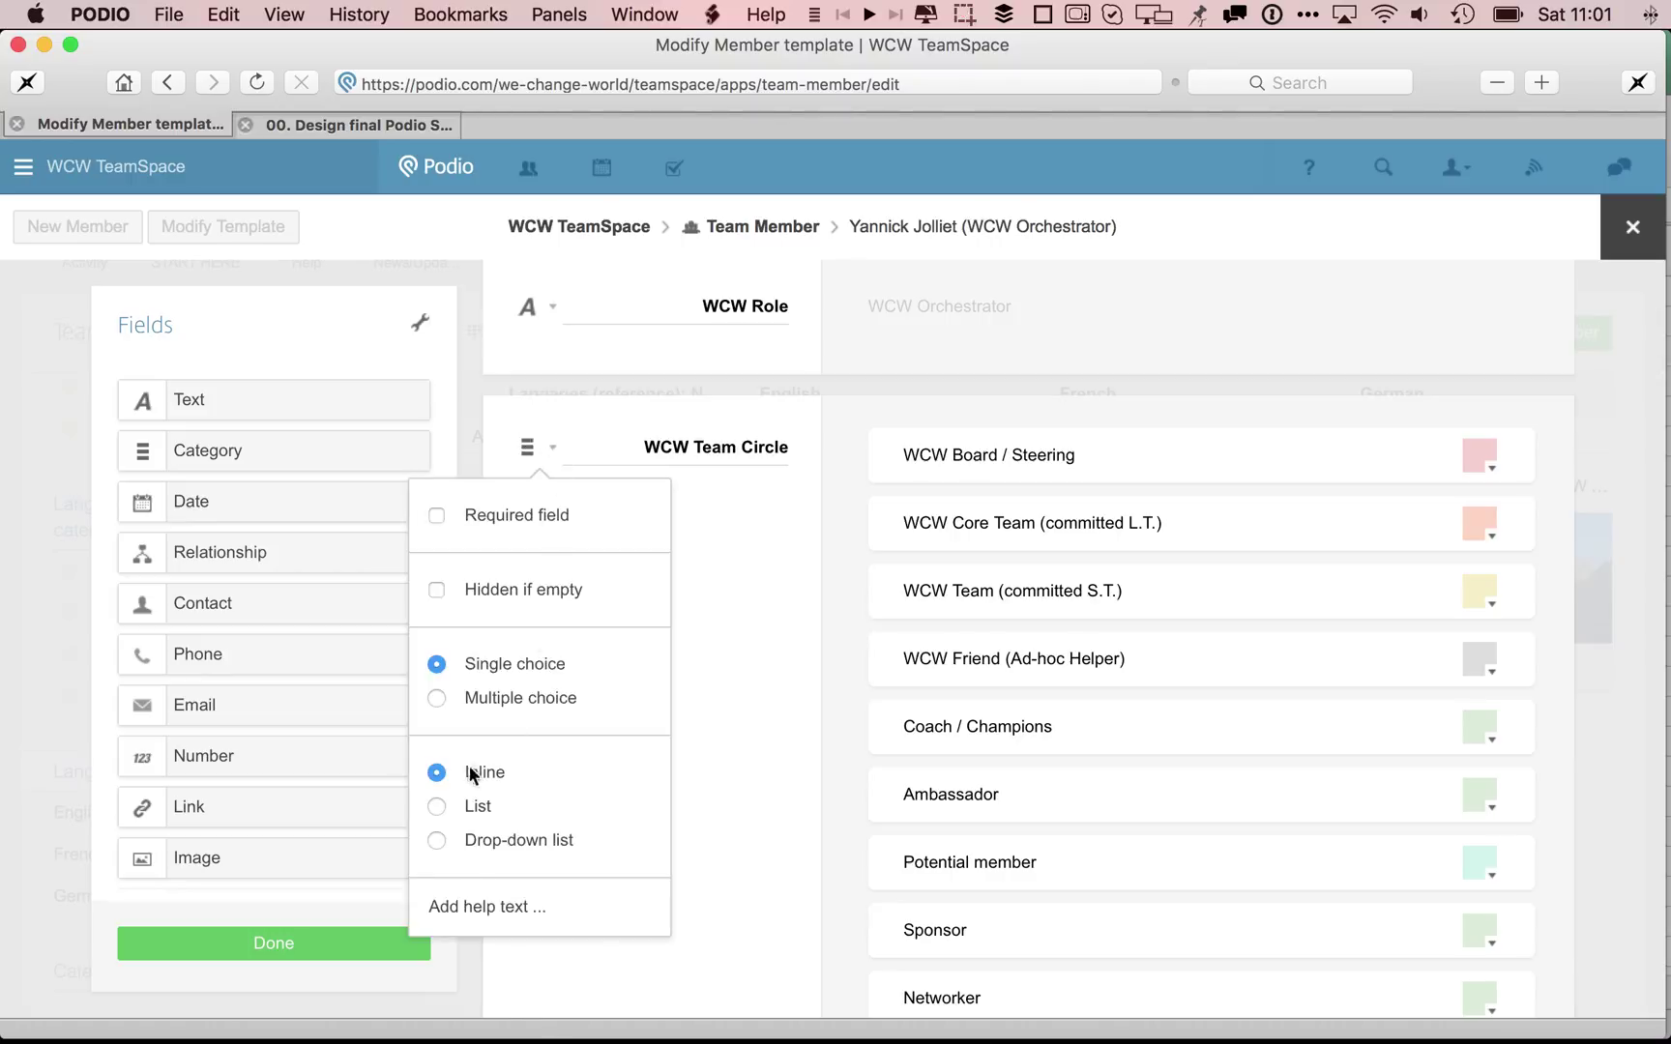
left_click(436, 806)
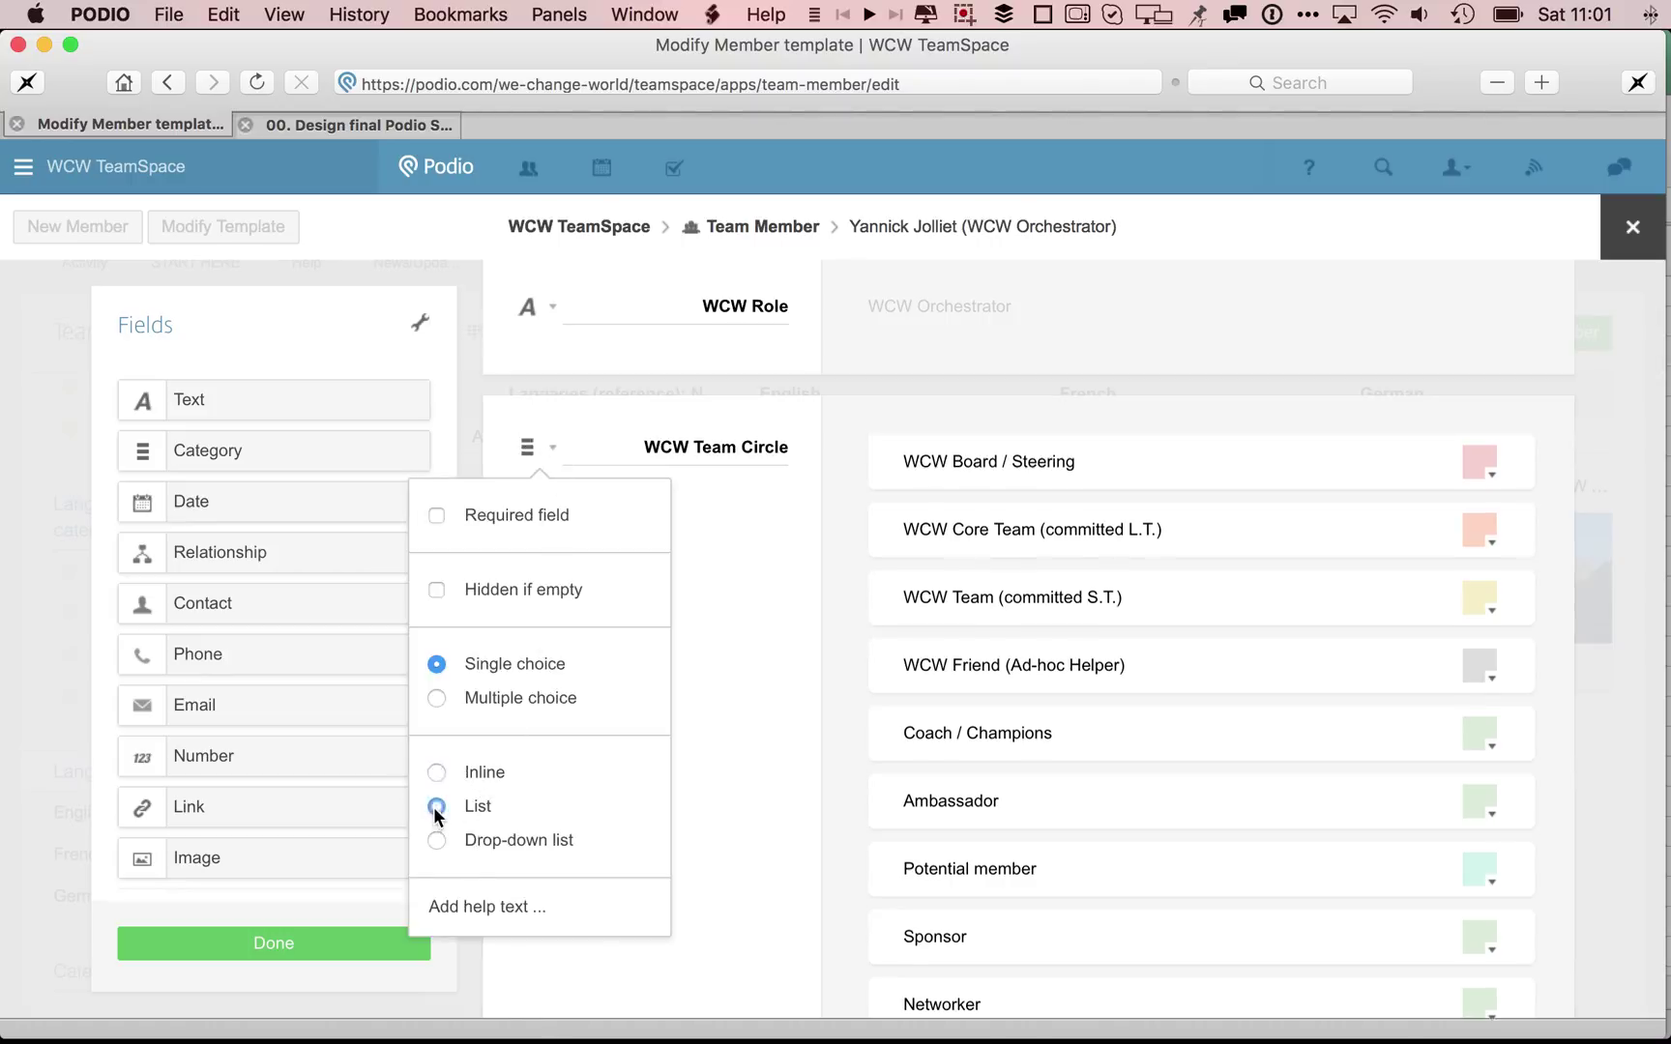
left_click(351, 957)
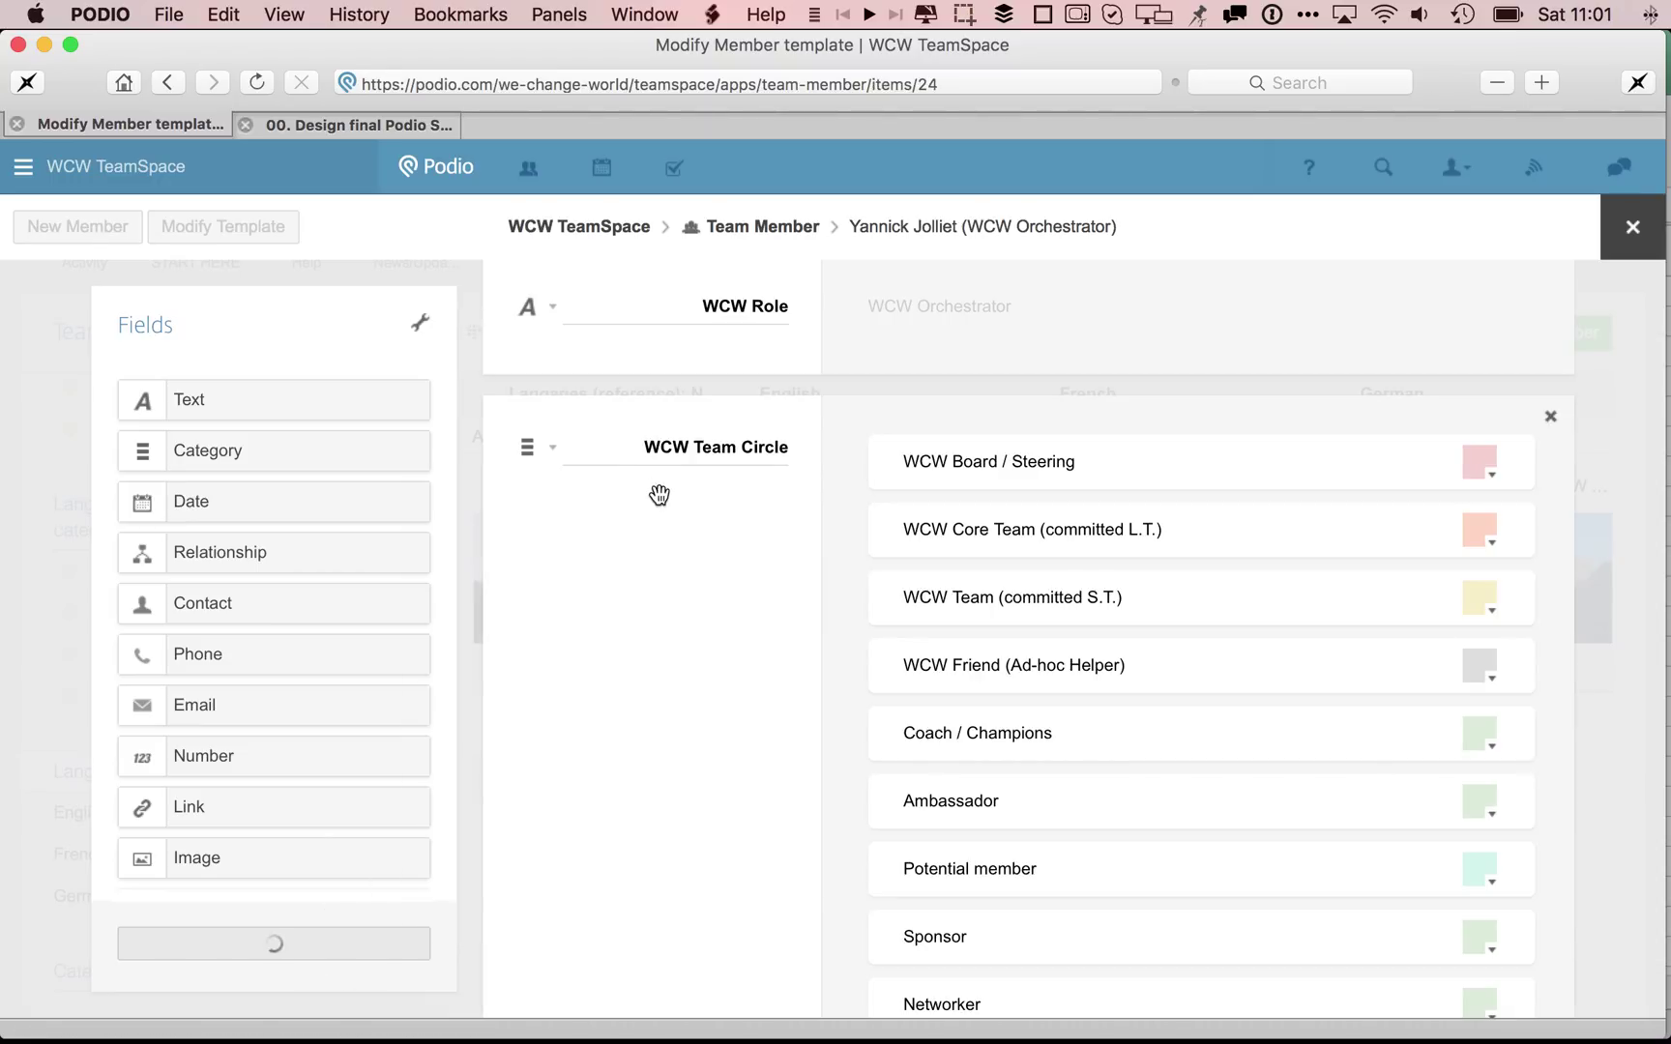
Scroll the member record to review WCW Team Circle shown as a vertical list.
scroll(579, 605, "down", 2)
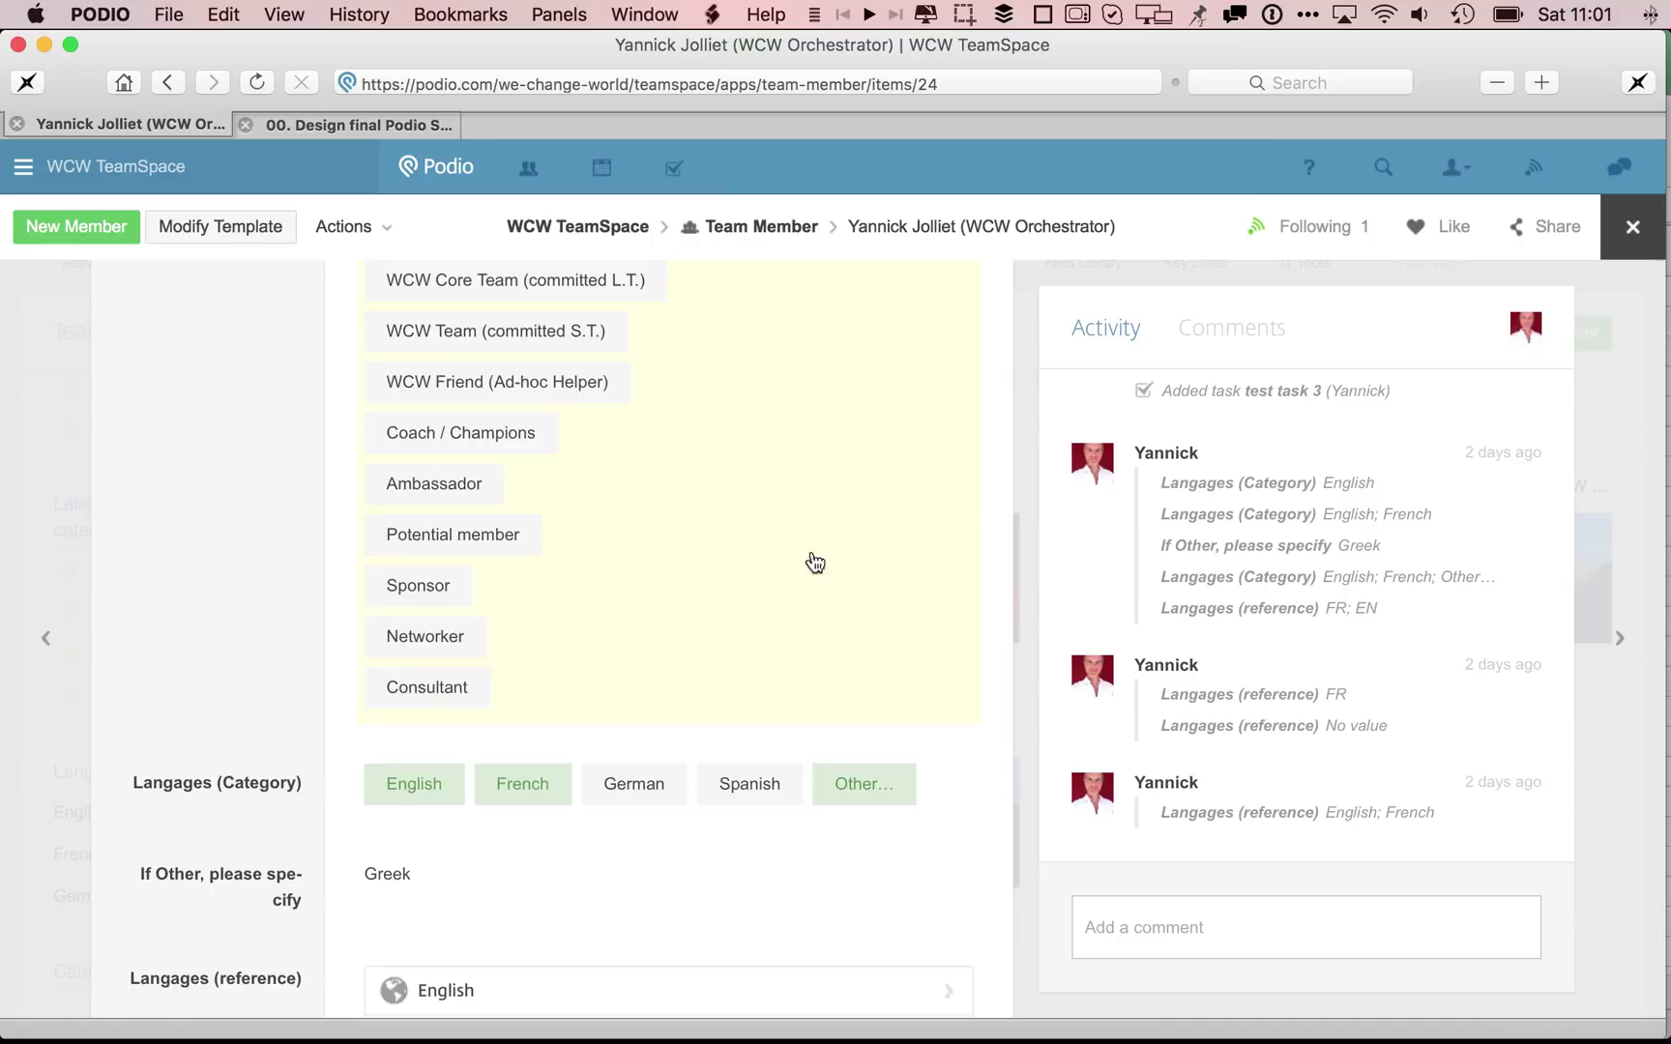
scroll(527, 445, "up", 3)
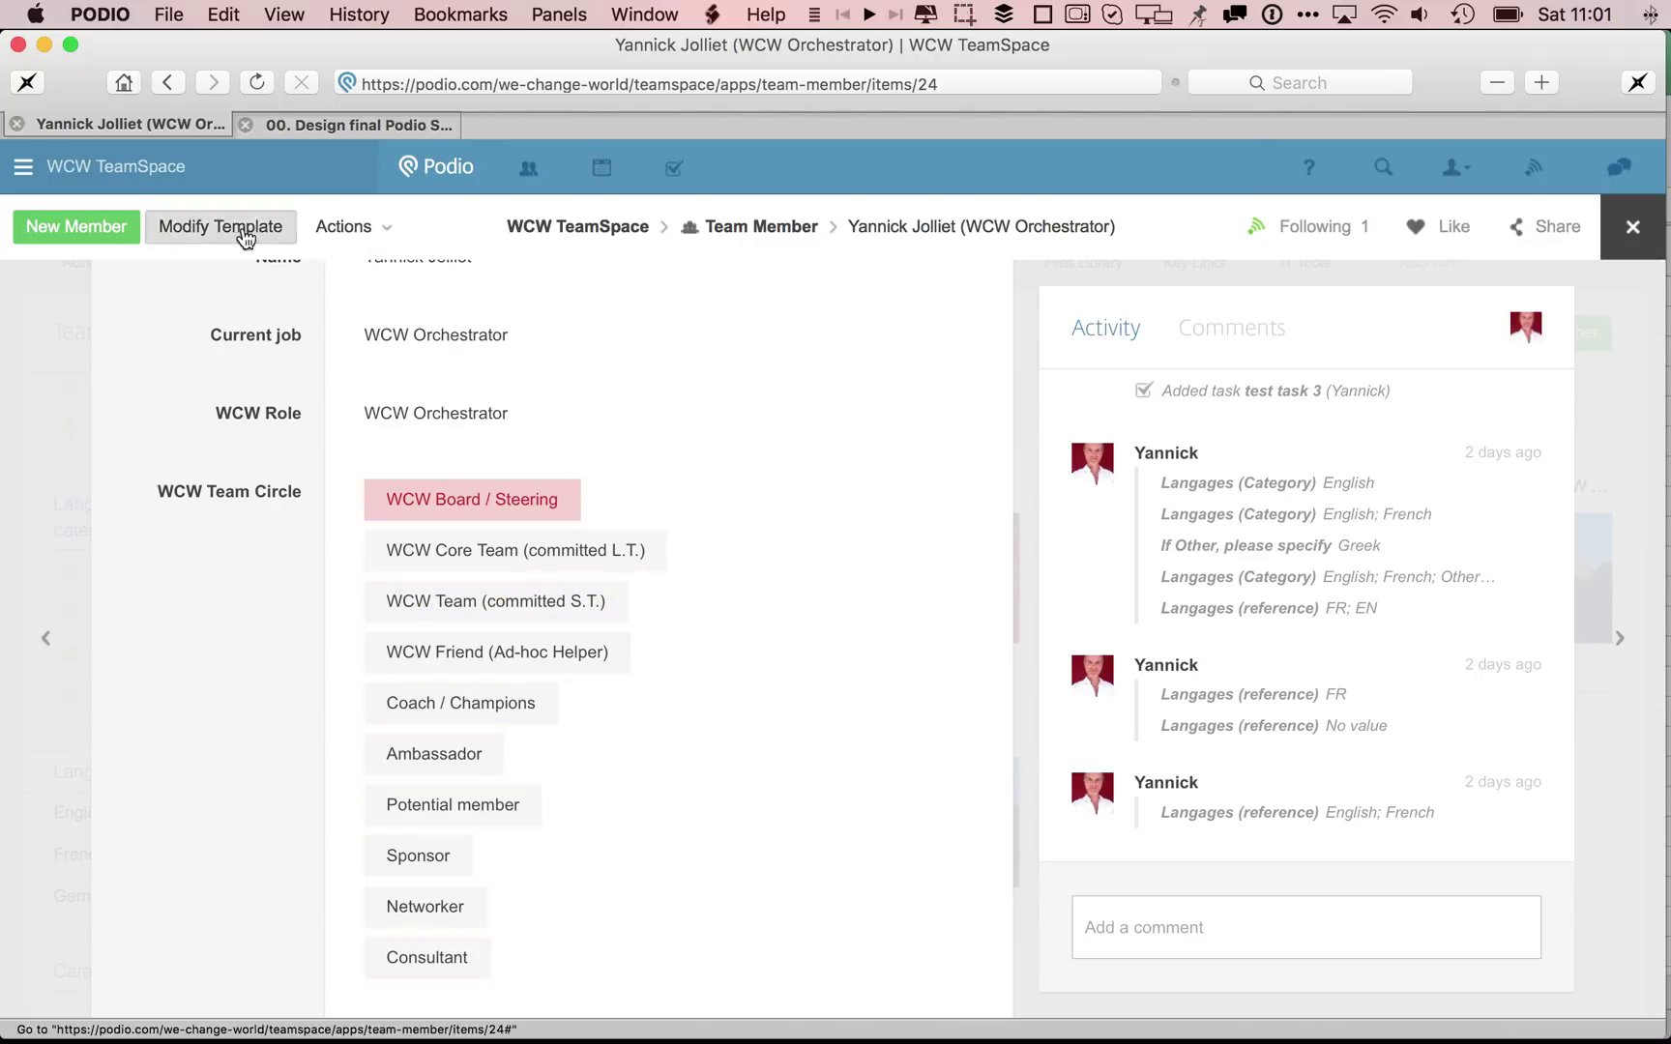
Change the WCW Team Circle field to Drop-down list display in the member template and save.
left_click(247, 236)
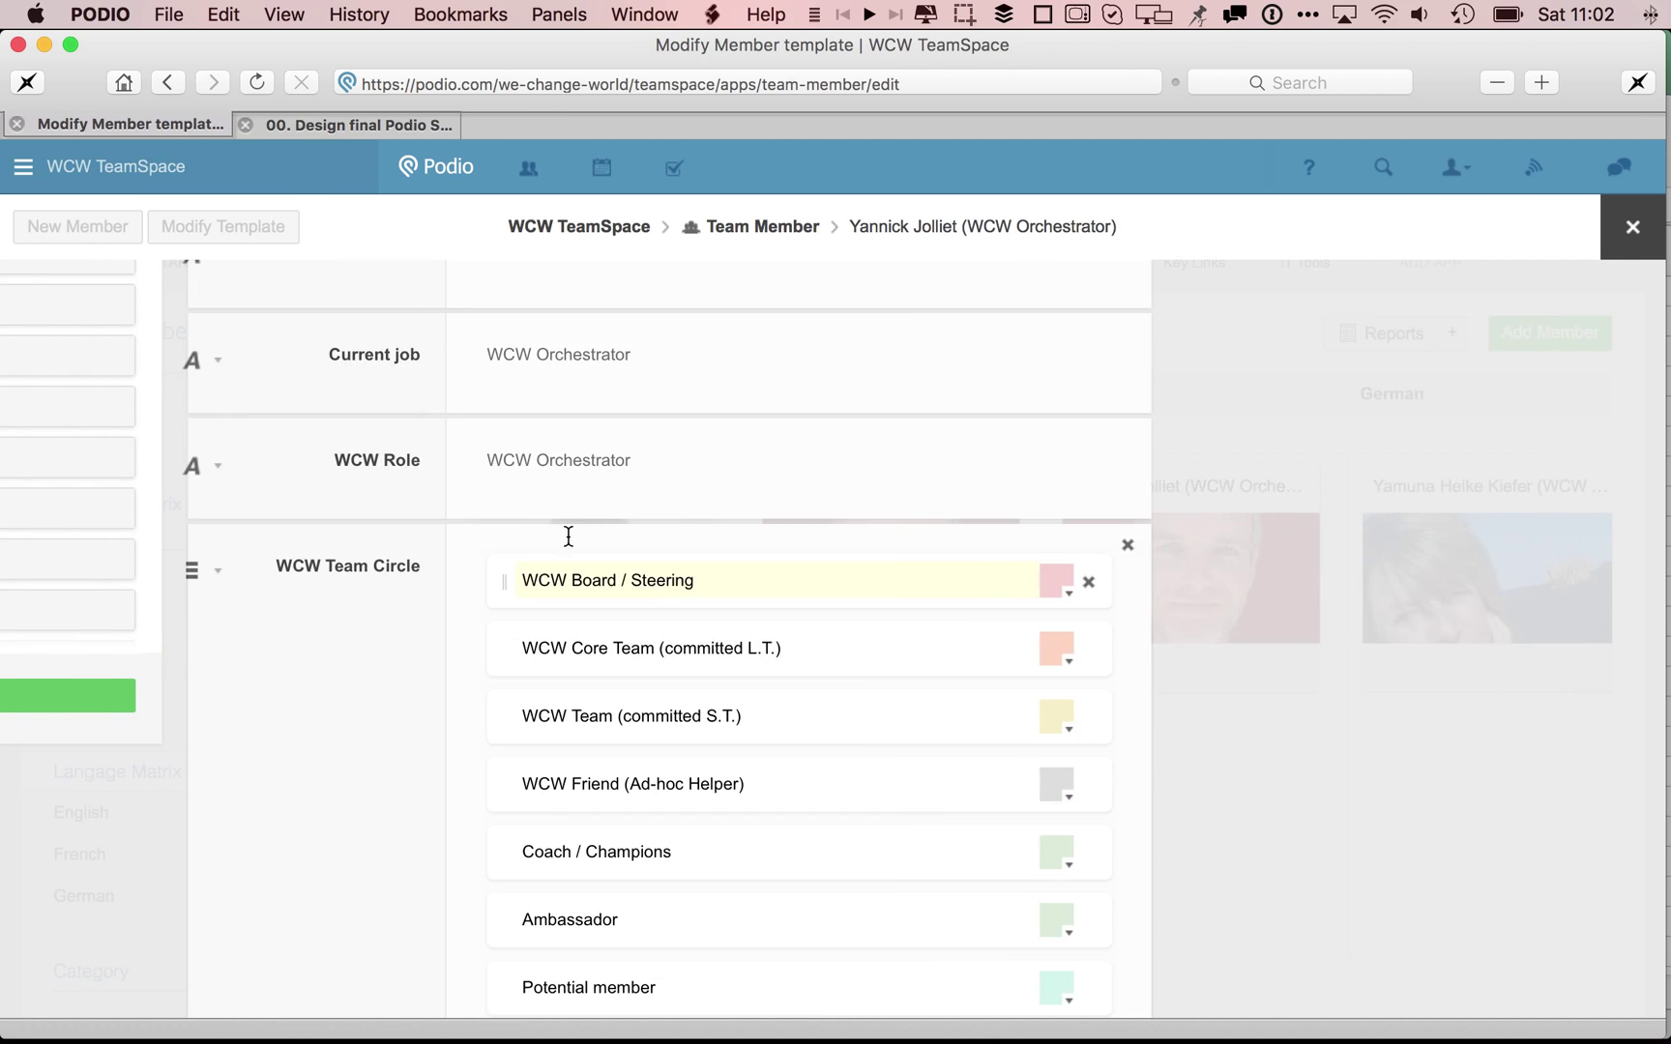
scroll(561, 716, "down", 5)
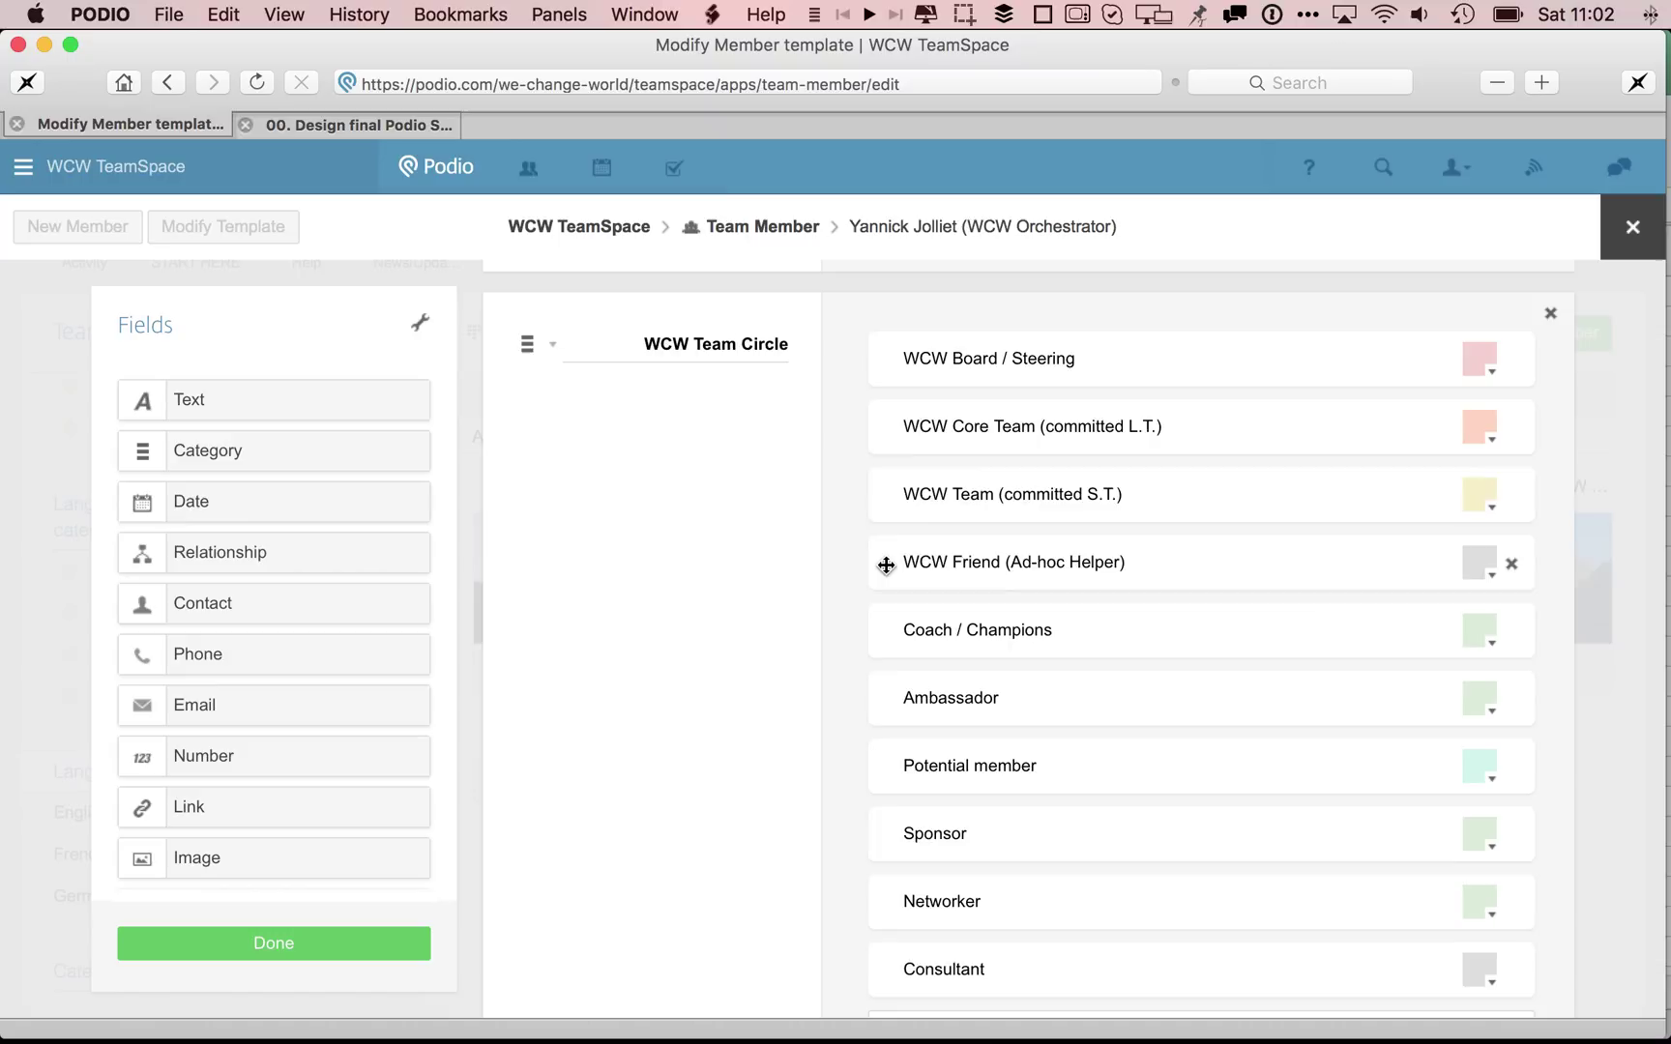
mouse_move(882, 562)
left_mouse_down()
mouse_move(888, 474)
mouse_move(881, 560)
left_mouse_up()
left_click(552, 350)
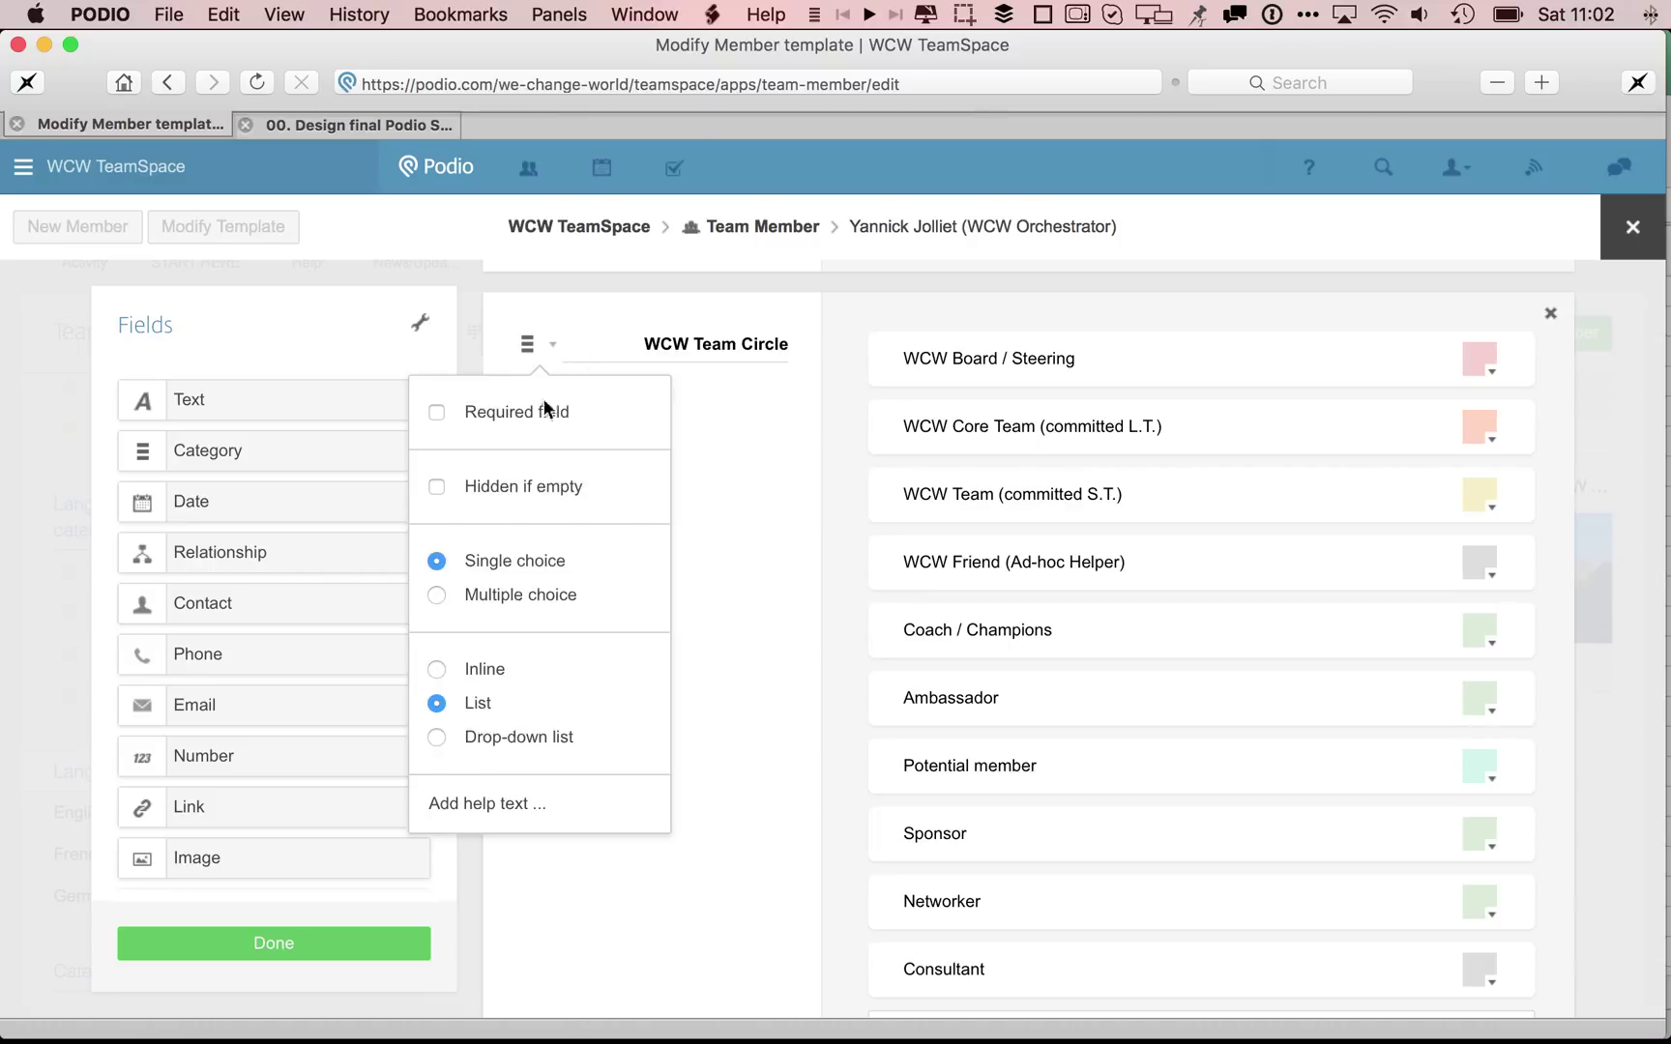
left_click(437, 738)
left_click(386, 944)
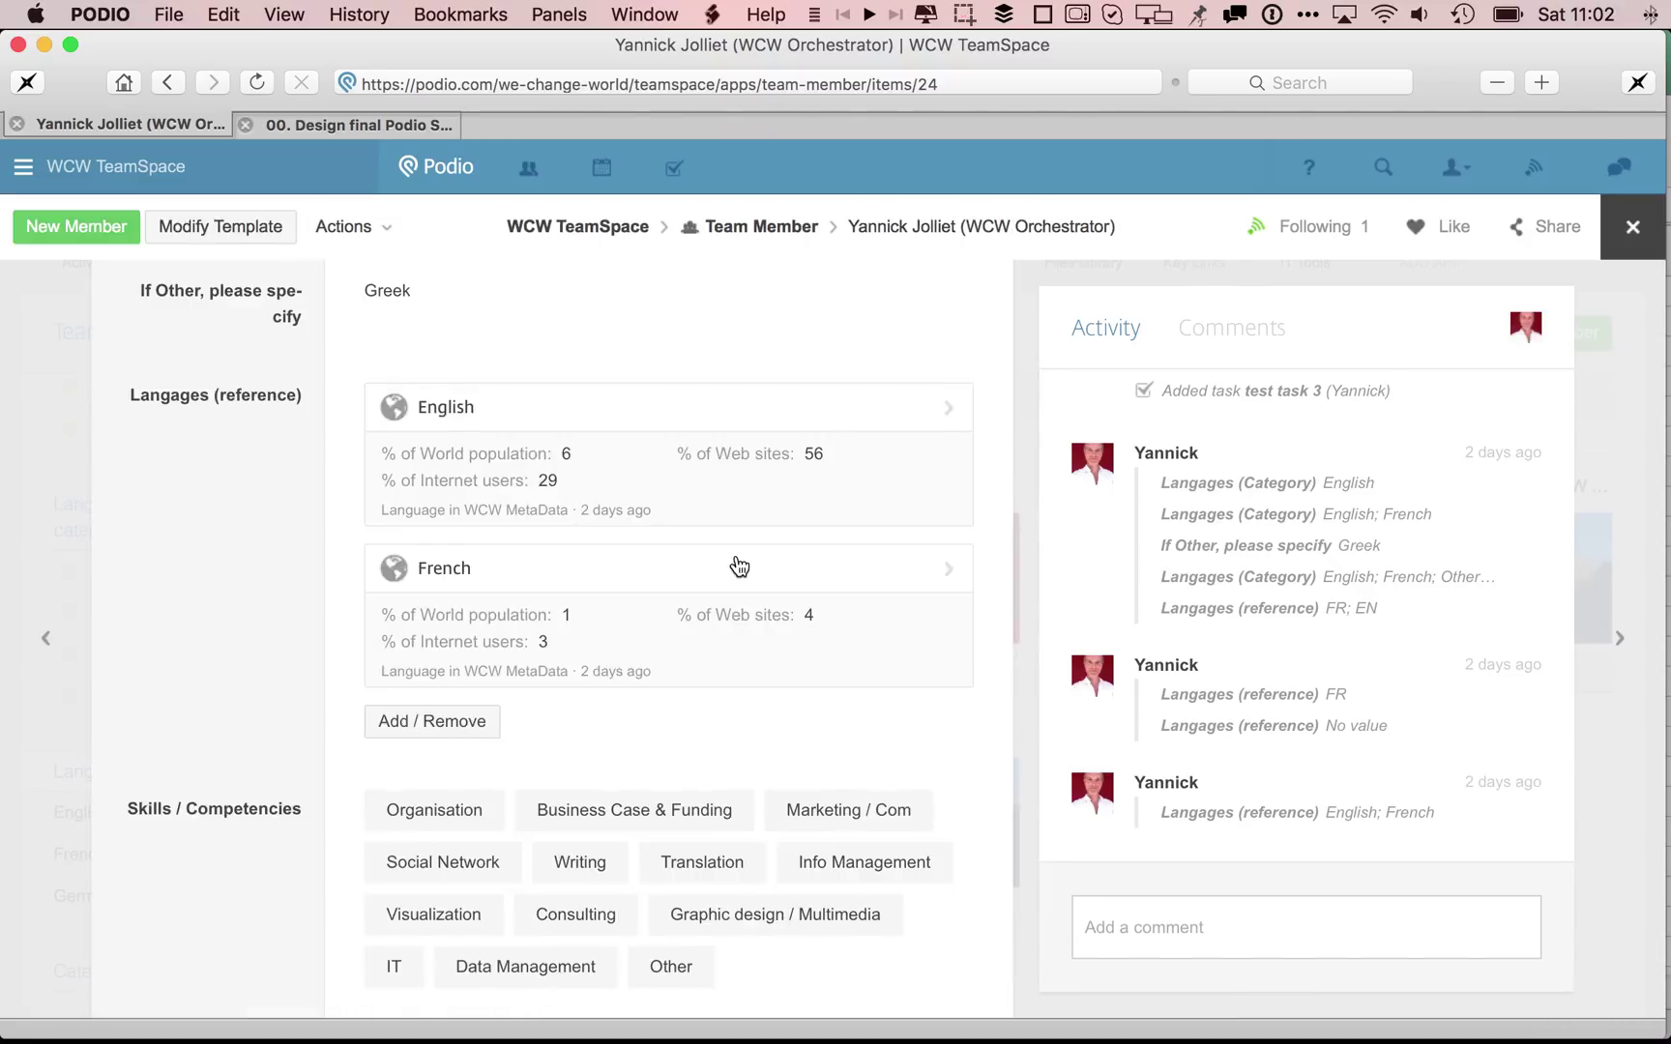
scroll(581, 571, "up", 5)
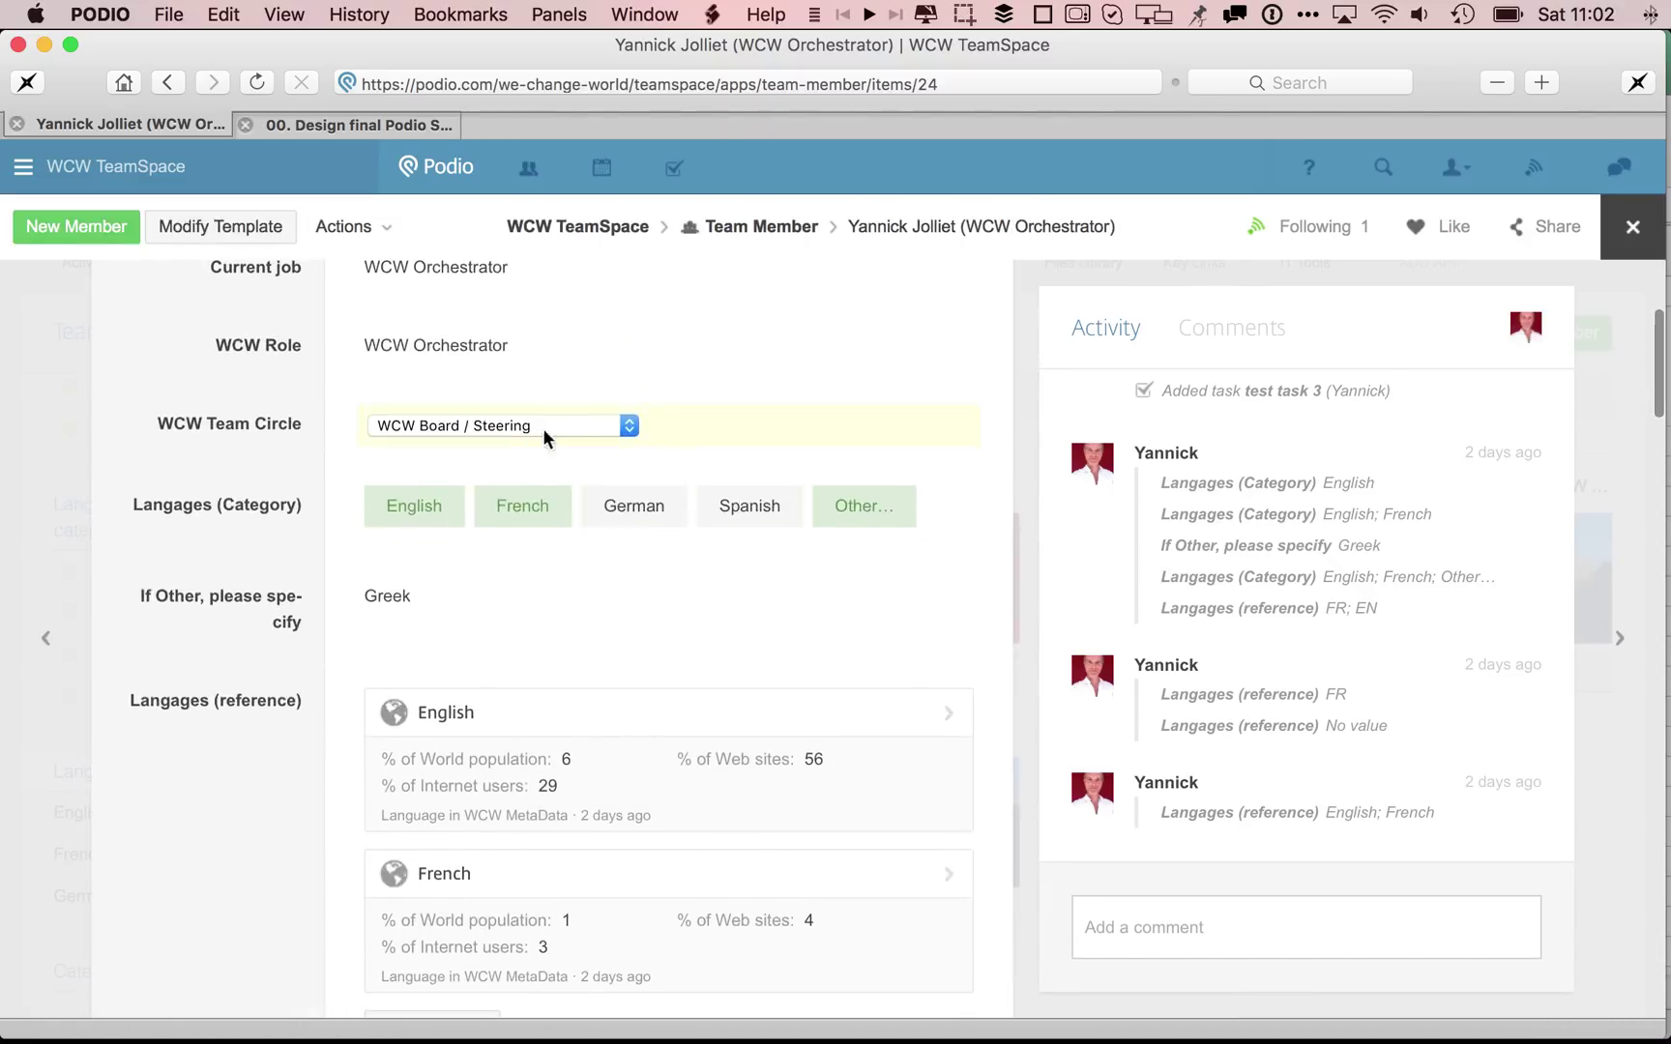
left_click(551, 430)
left_click(803, 440)
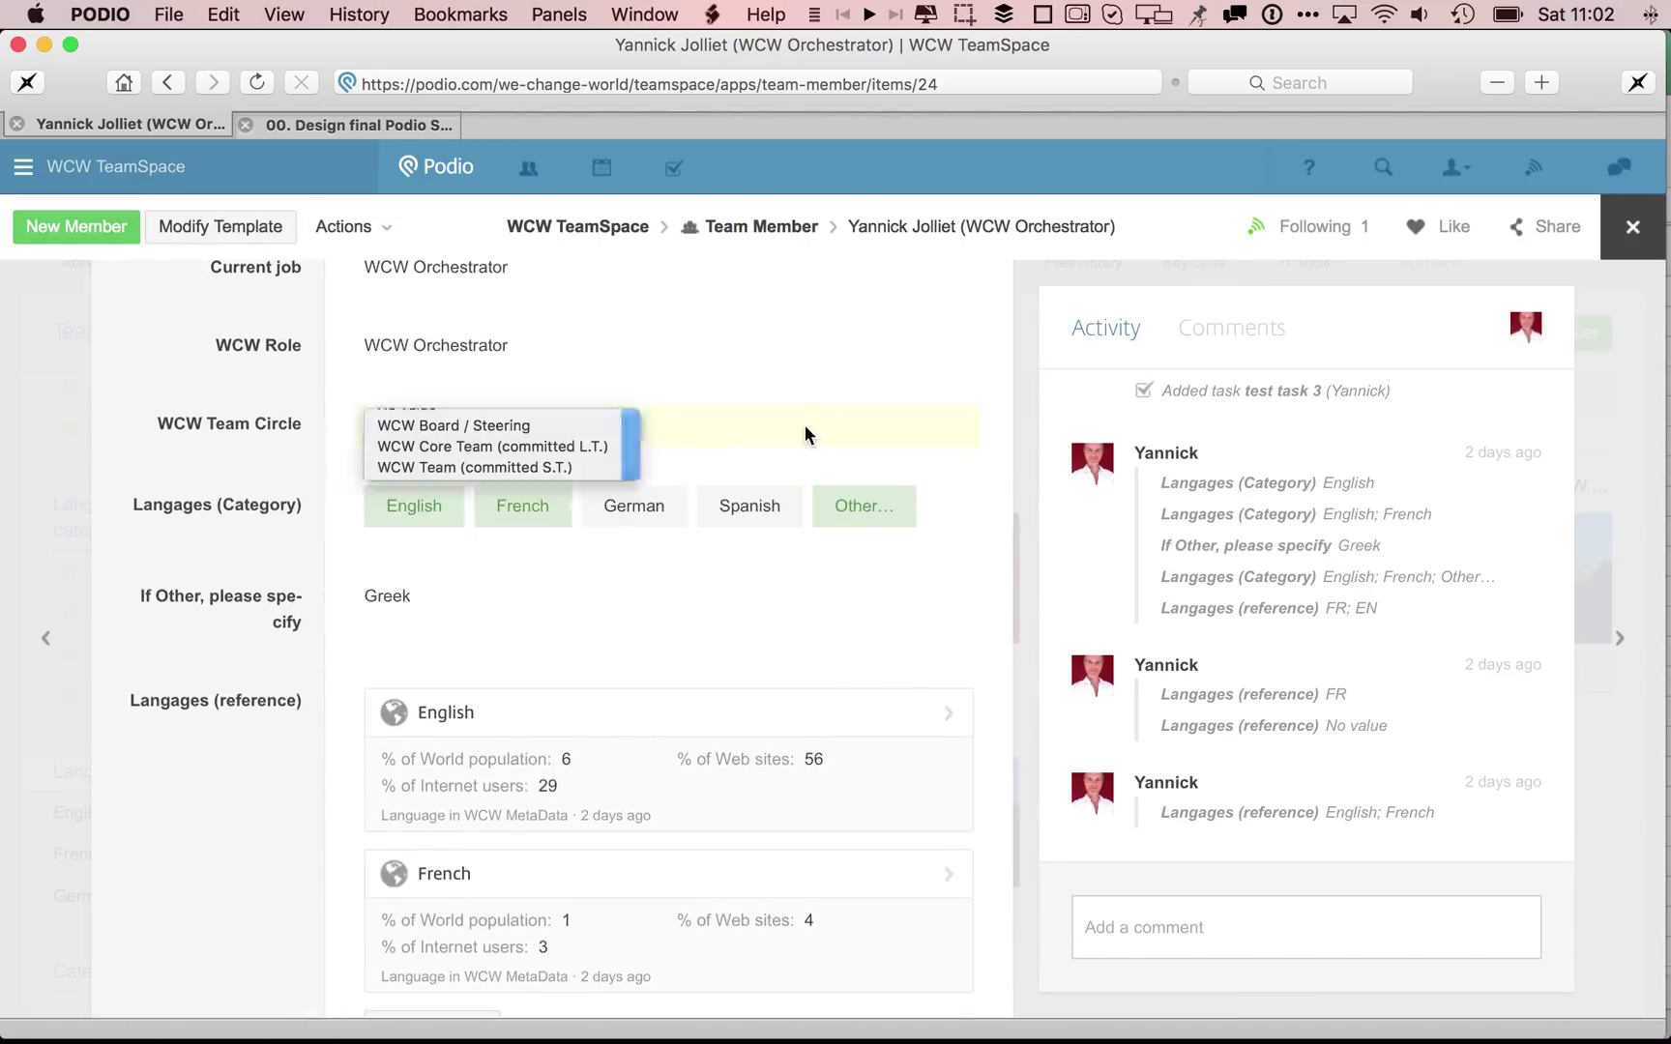
left_click(611, 435)
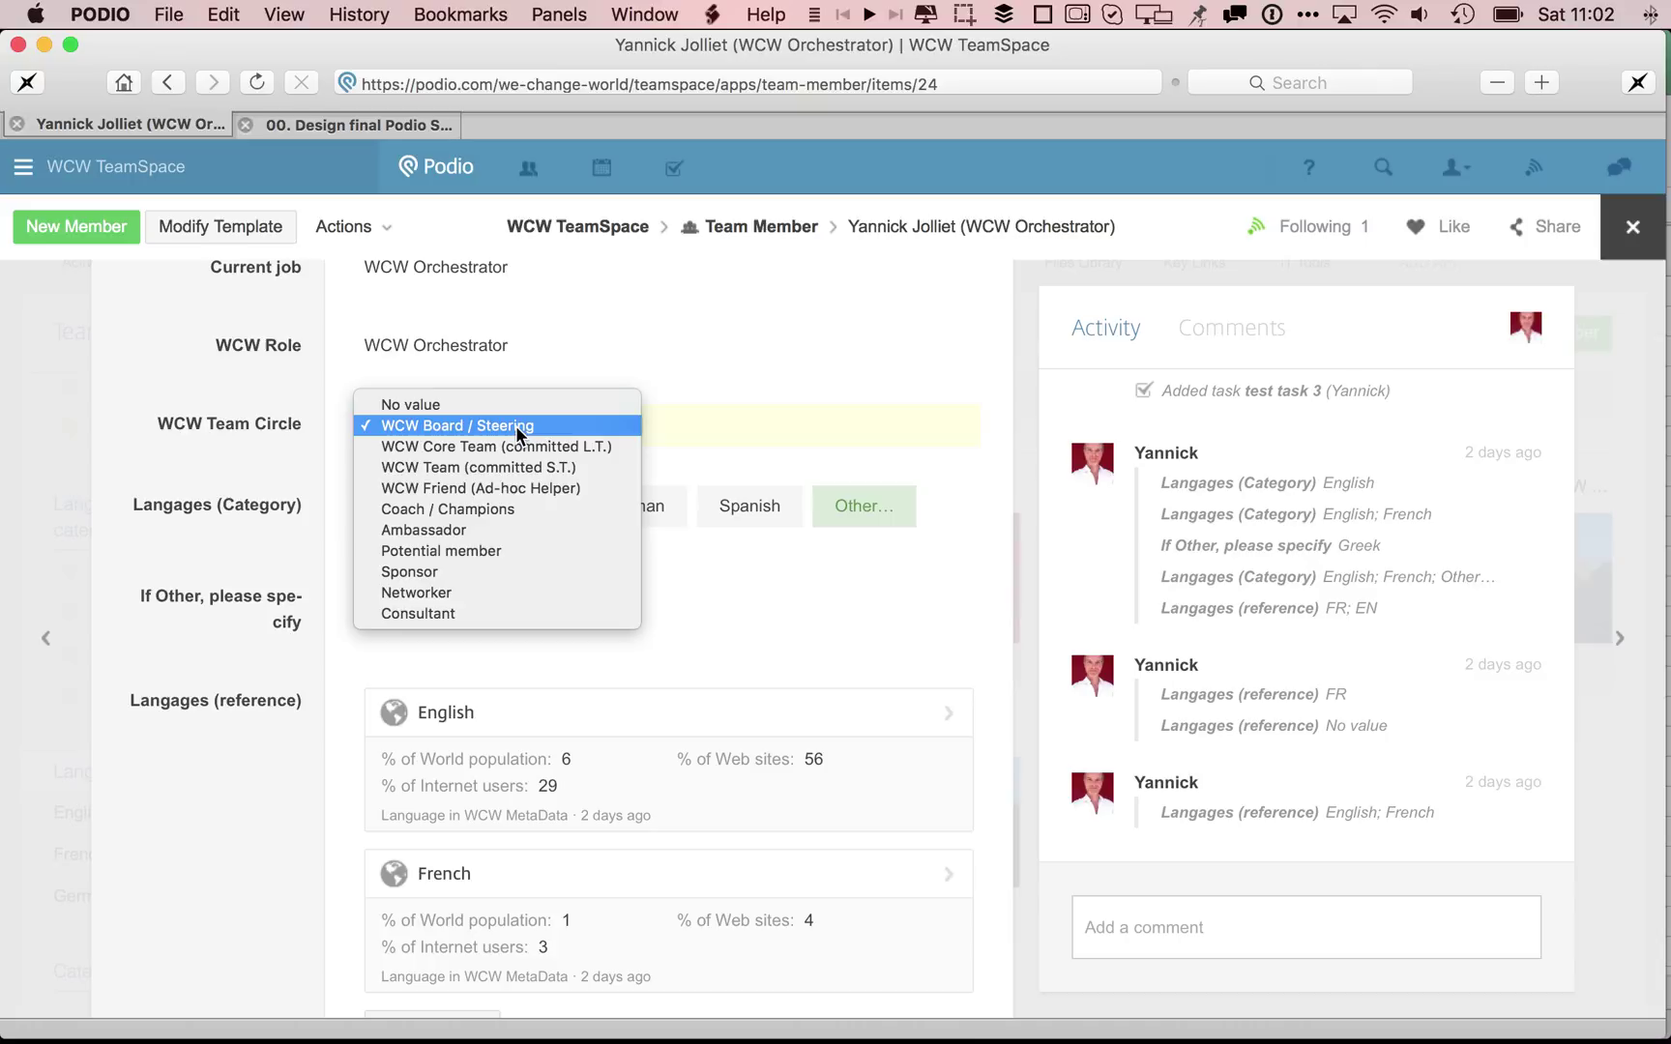
left_click(868, 440)
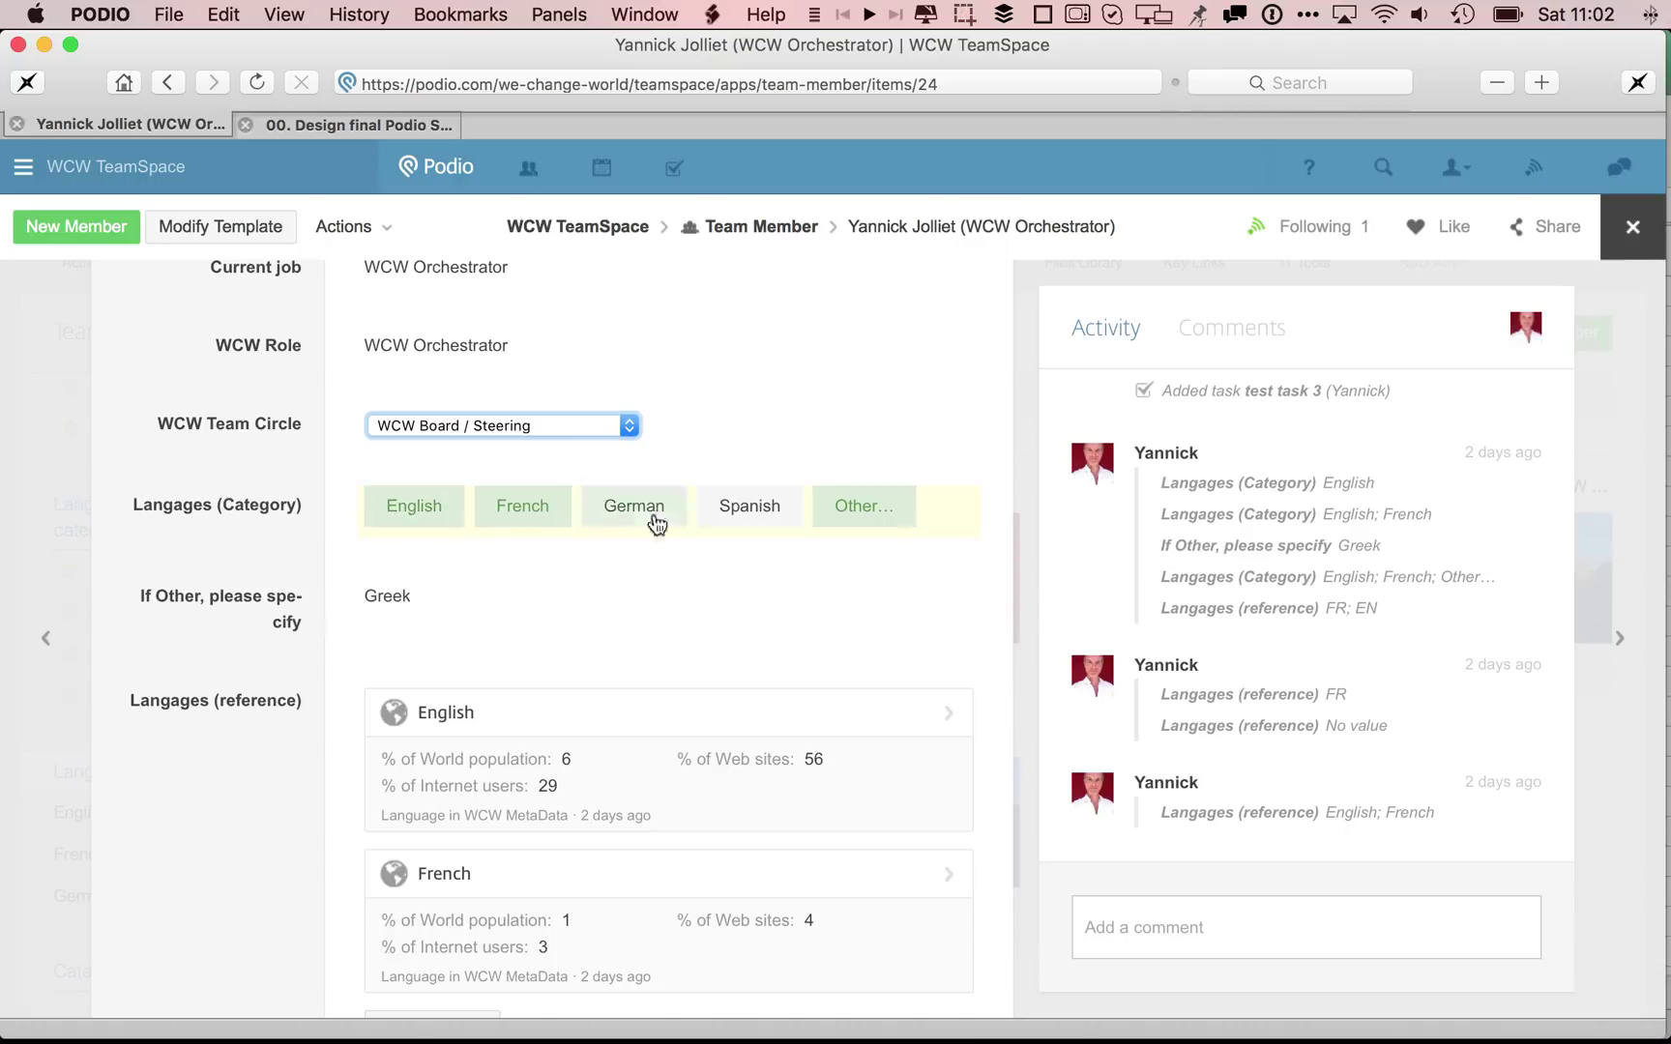
left_click(628, 426)
left_click(638, 426)
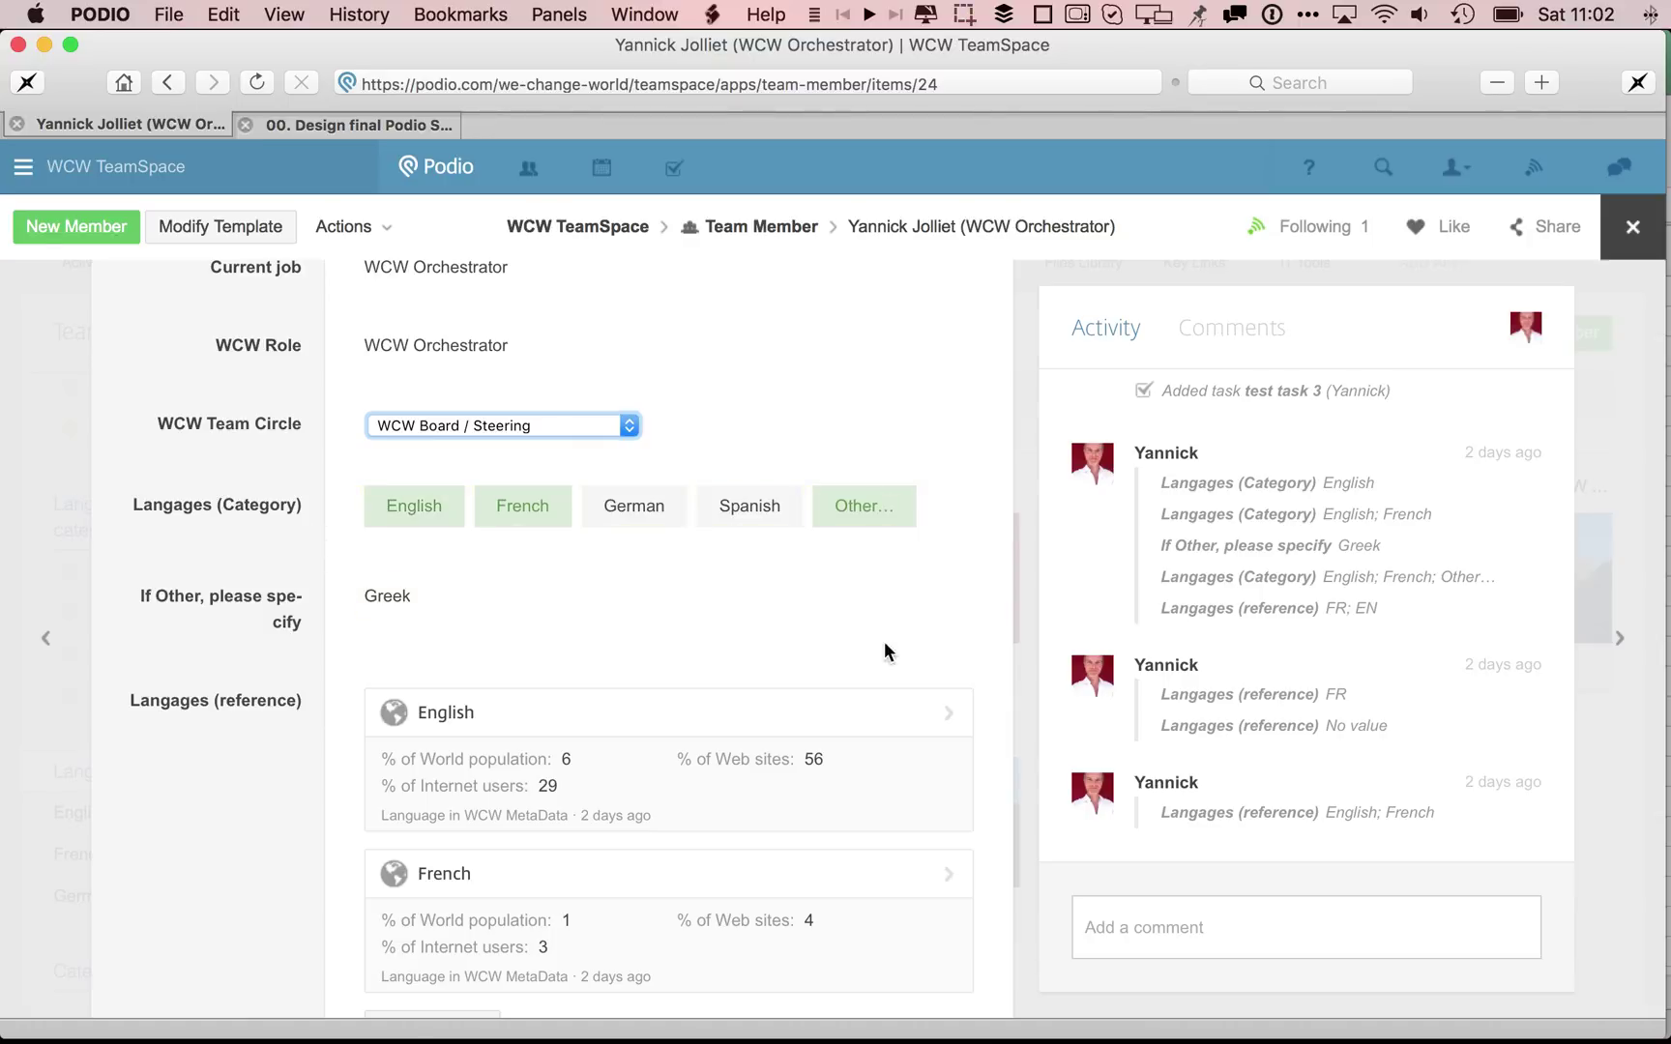
left_click(618, 427)
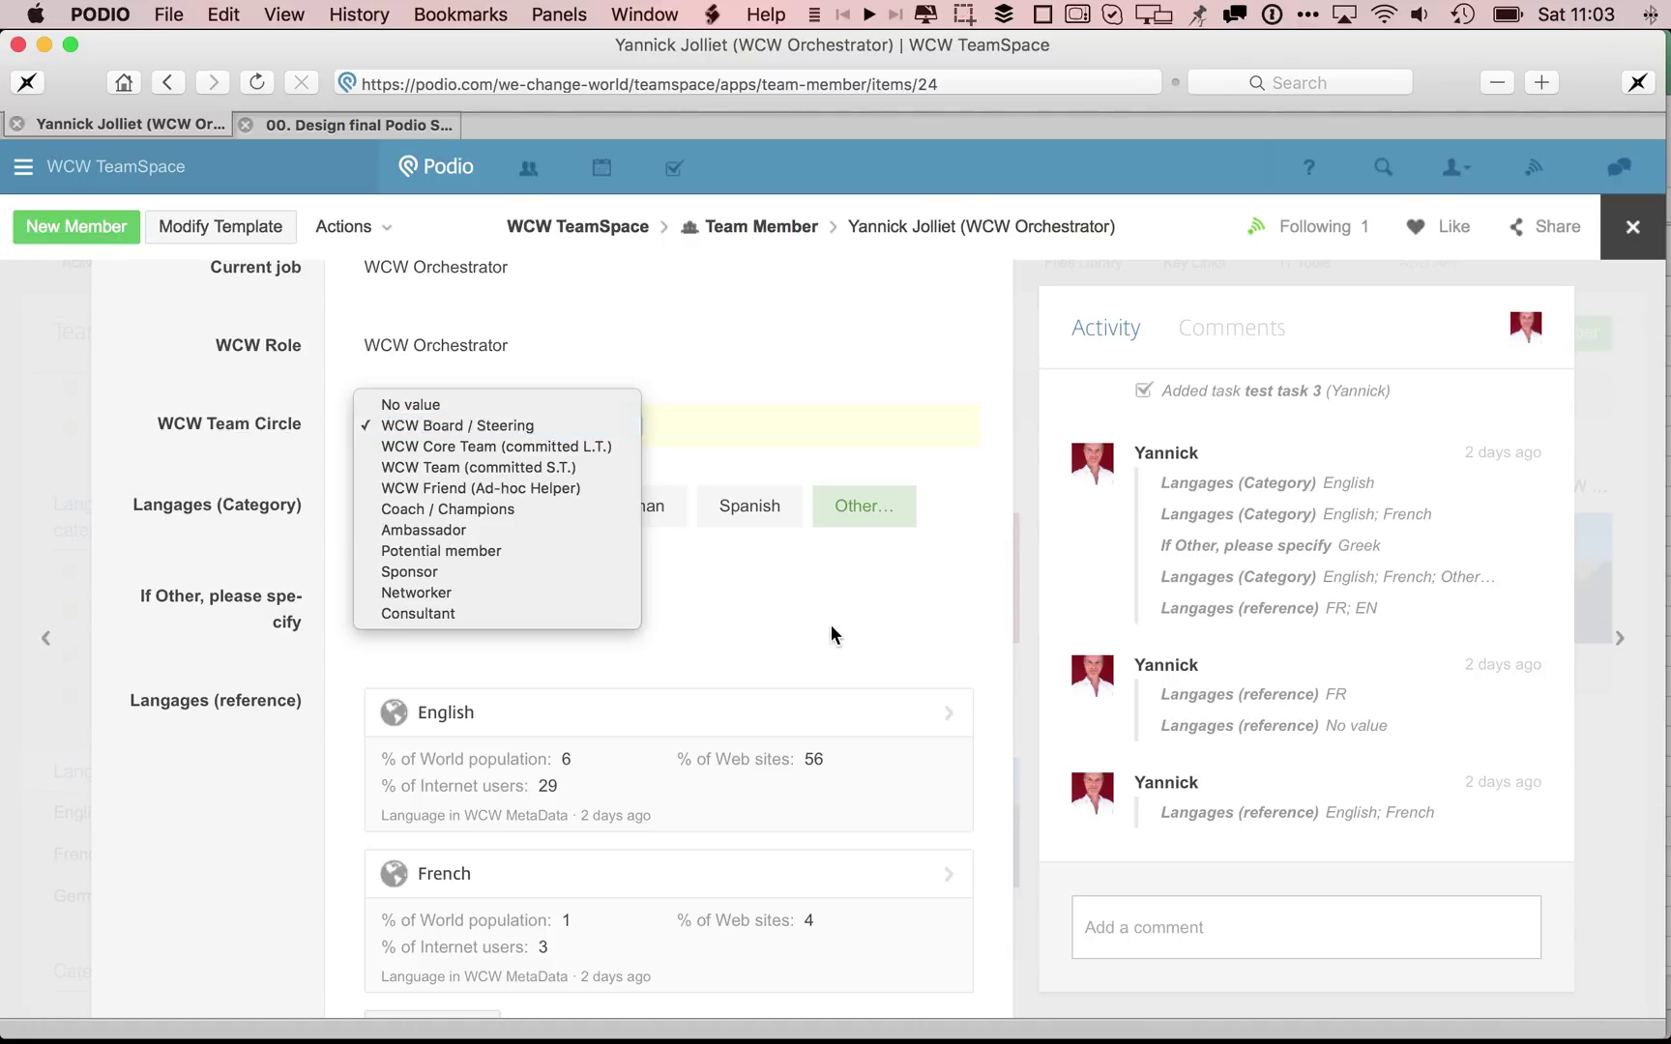
key("s")
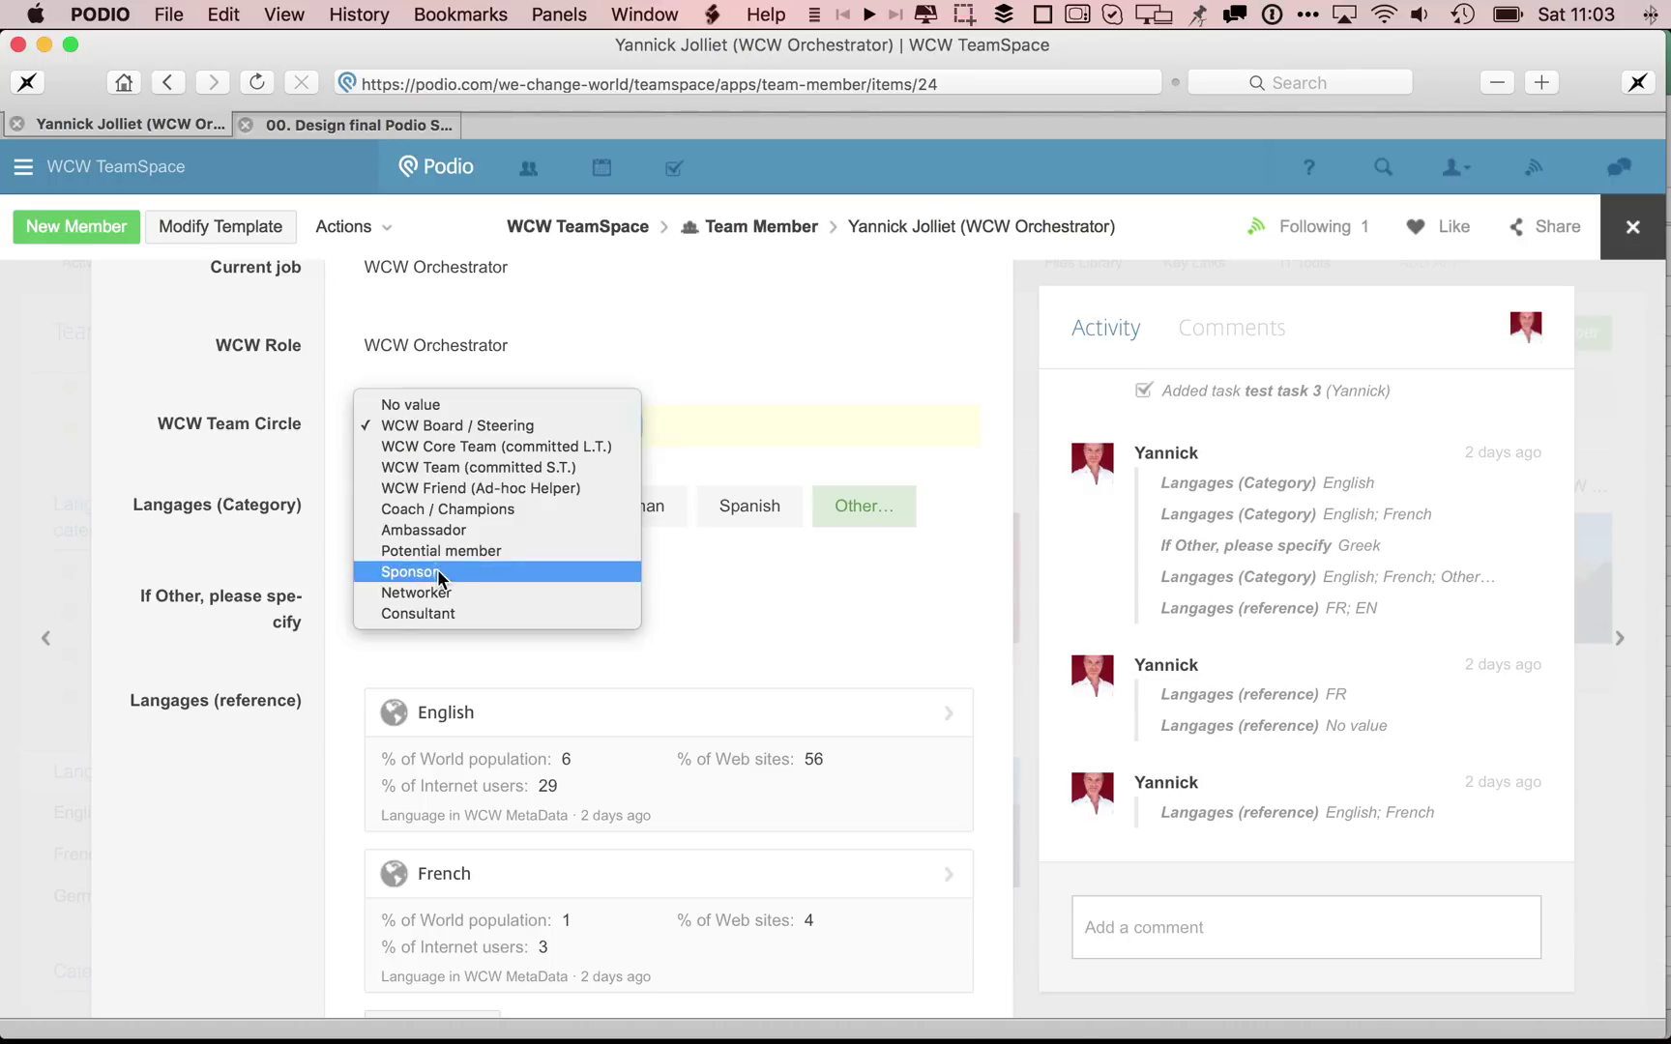
left_click(735, 592)
Search the language picker for 's', 'a' and 'ge', then close it without adding anything.
scroll(735, 597, "down", 4)
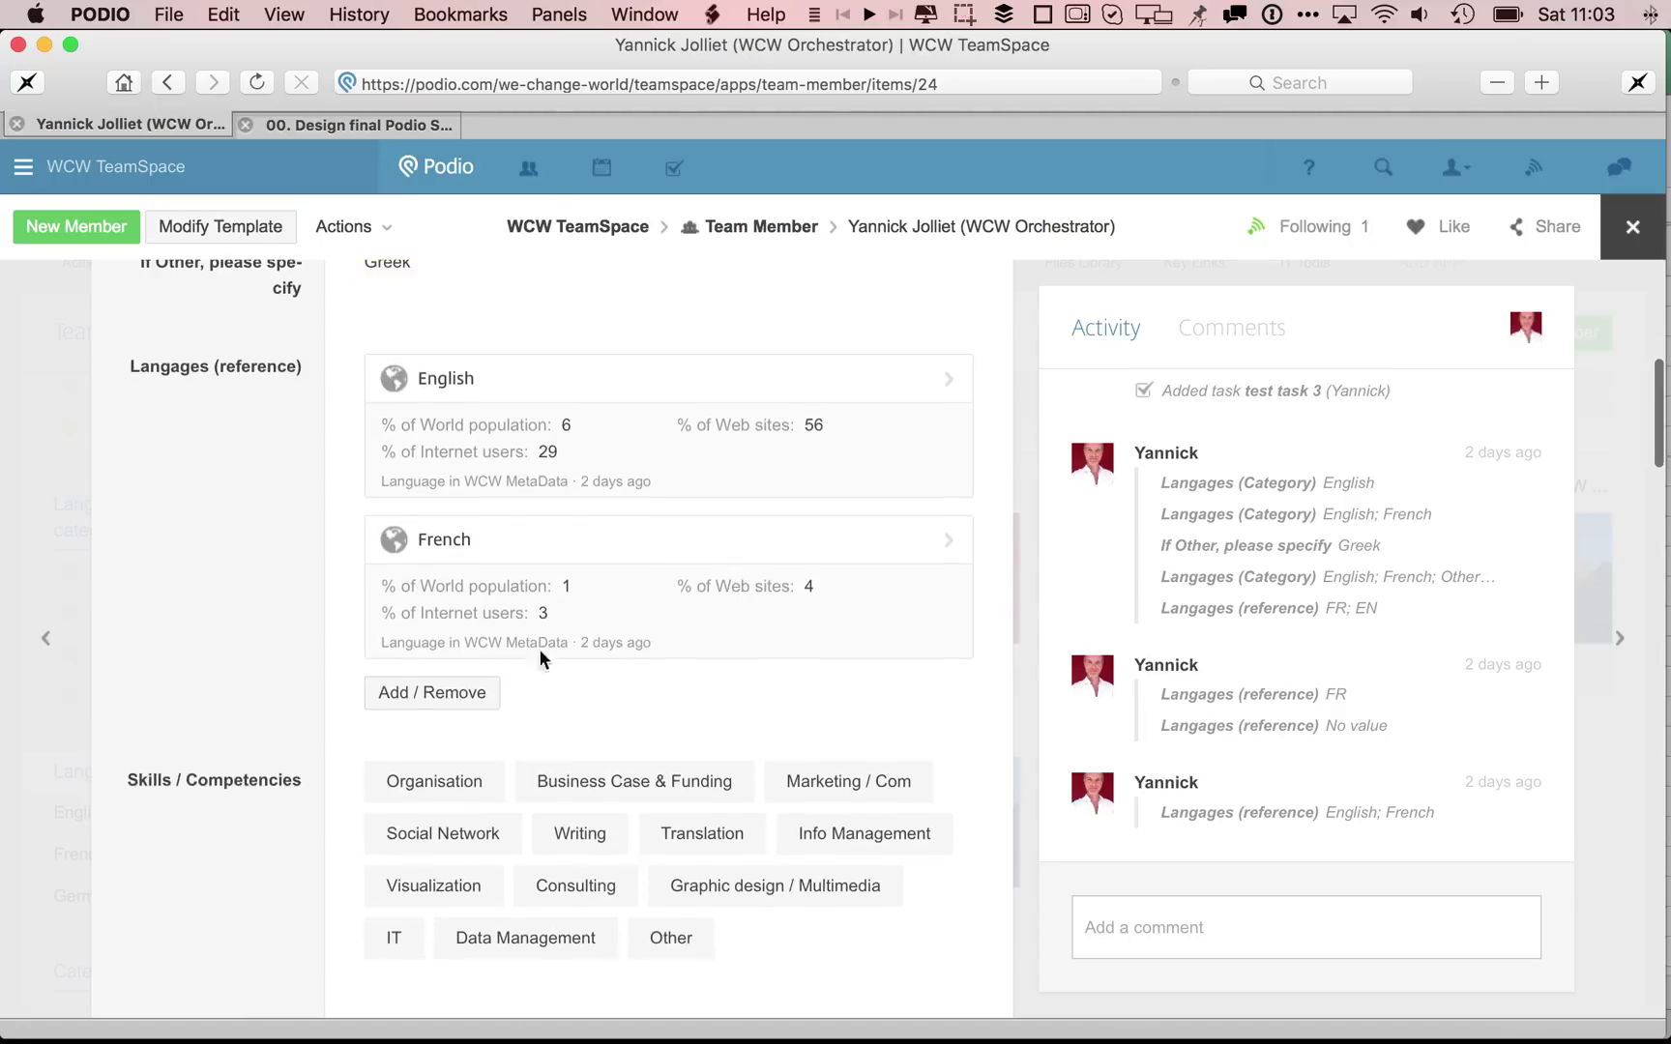
left_click(480, 698)
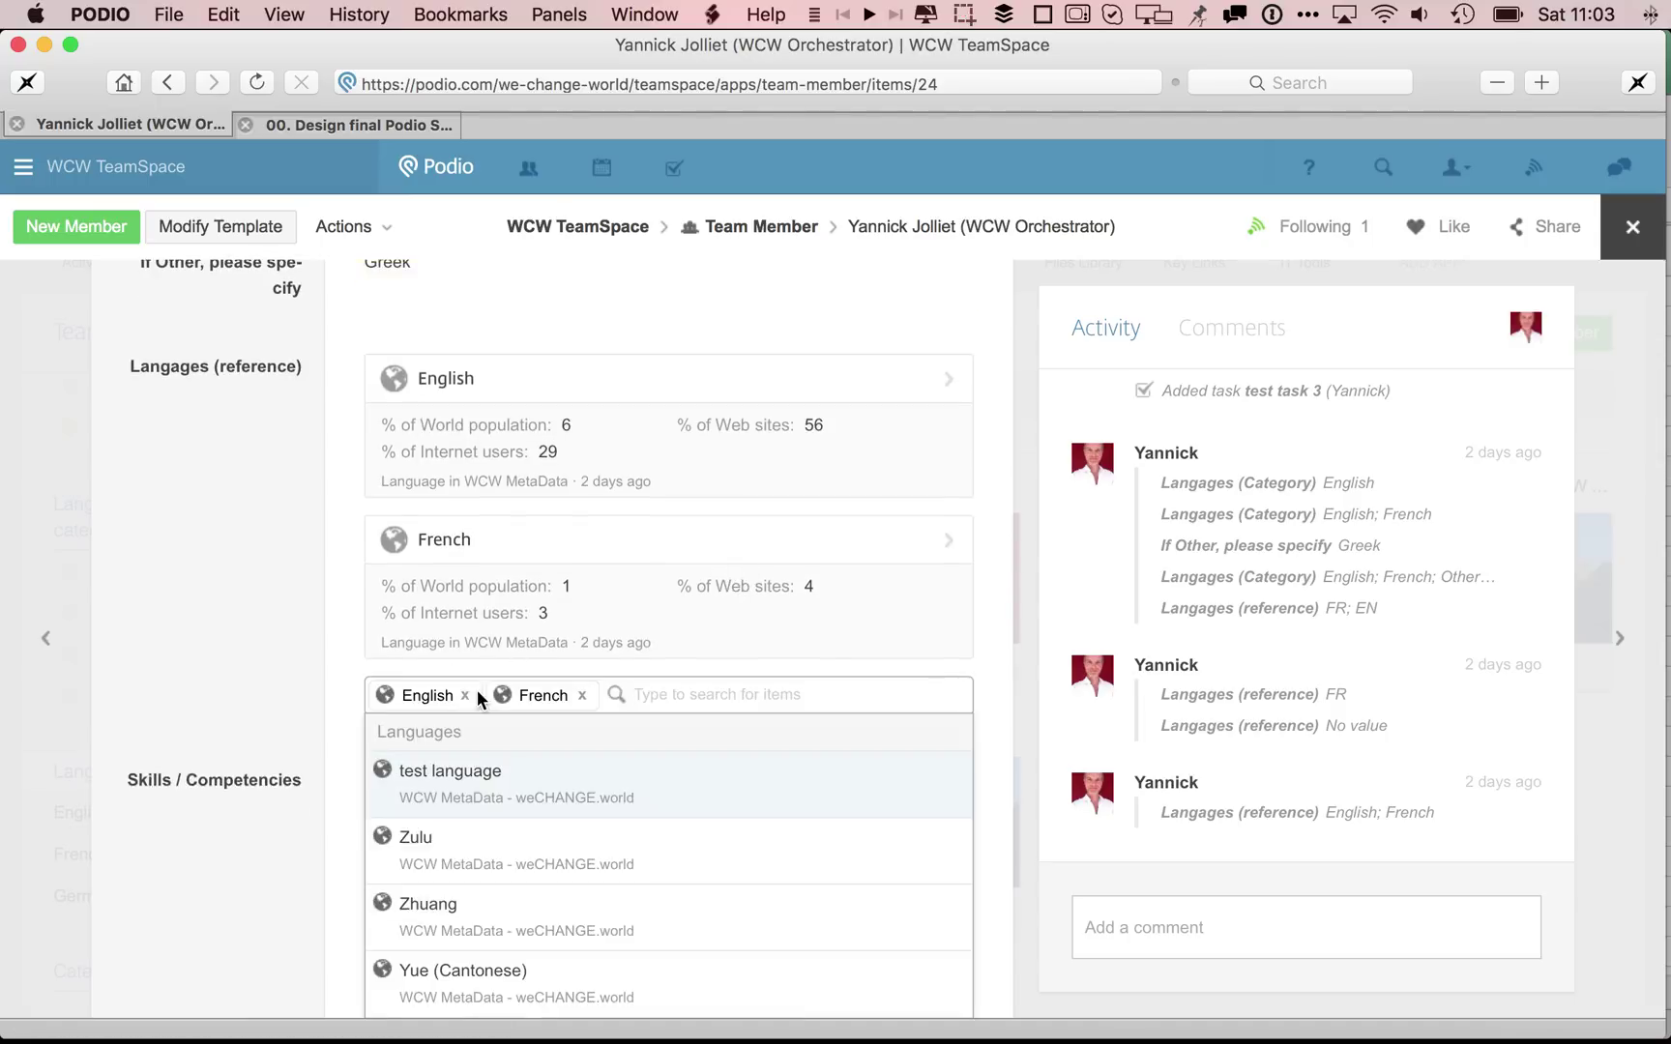
type("s")
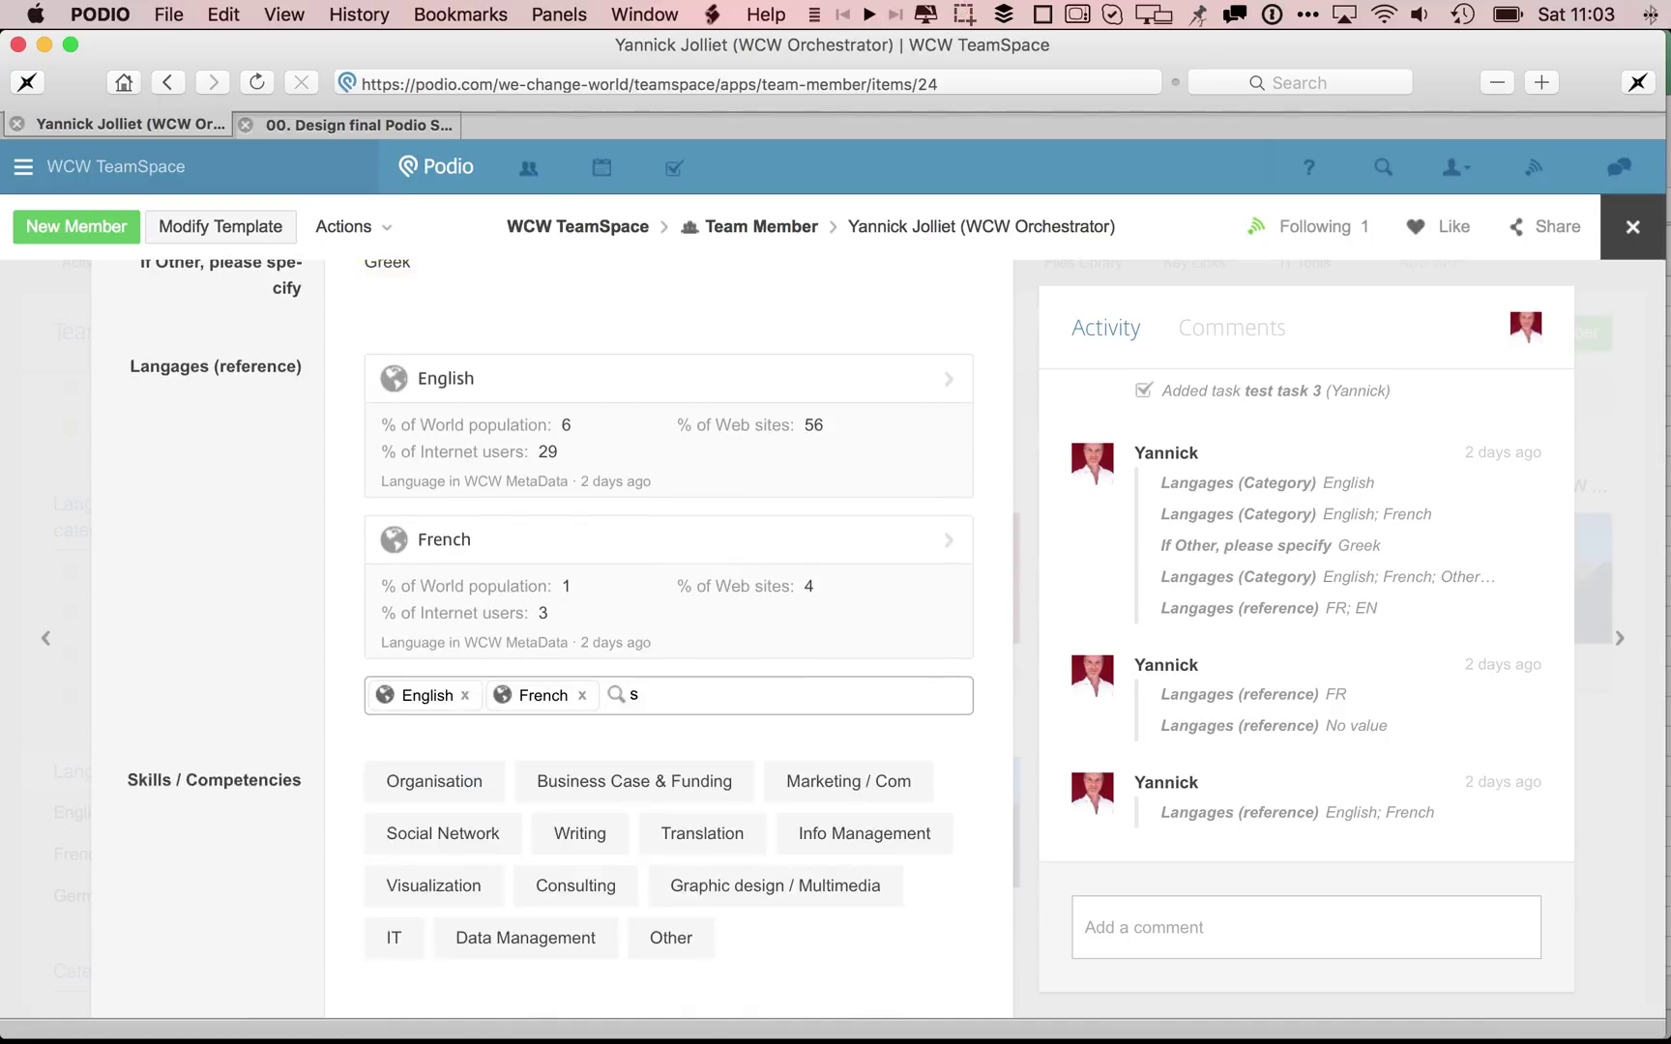
scroll(258, 654, "down", 3)
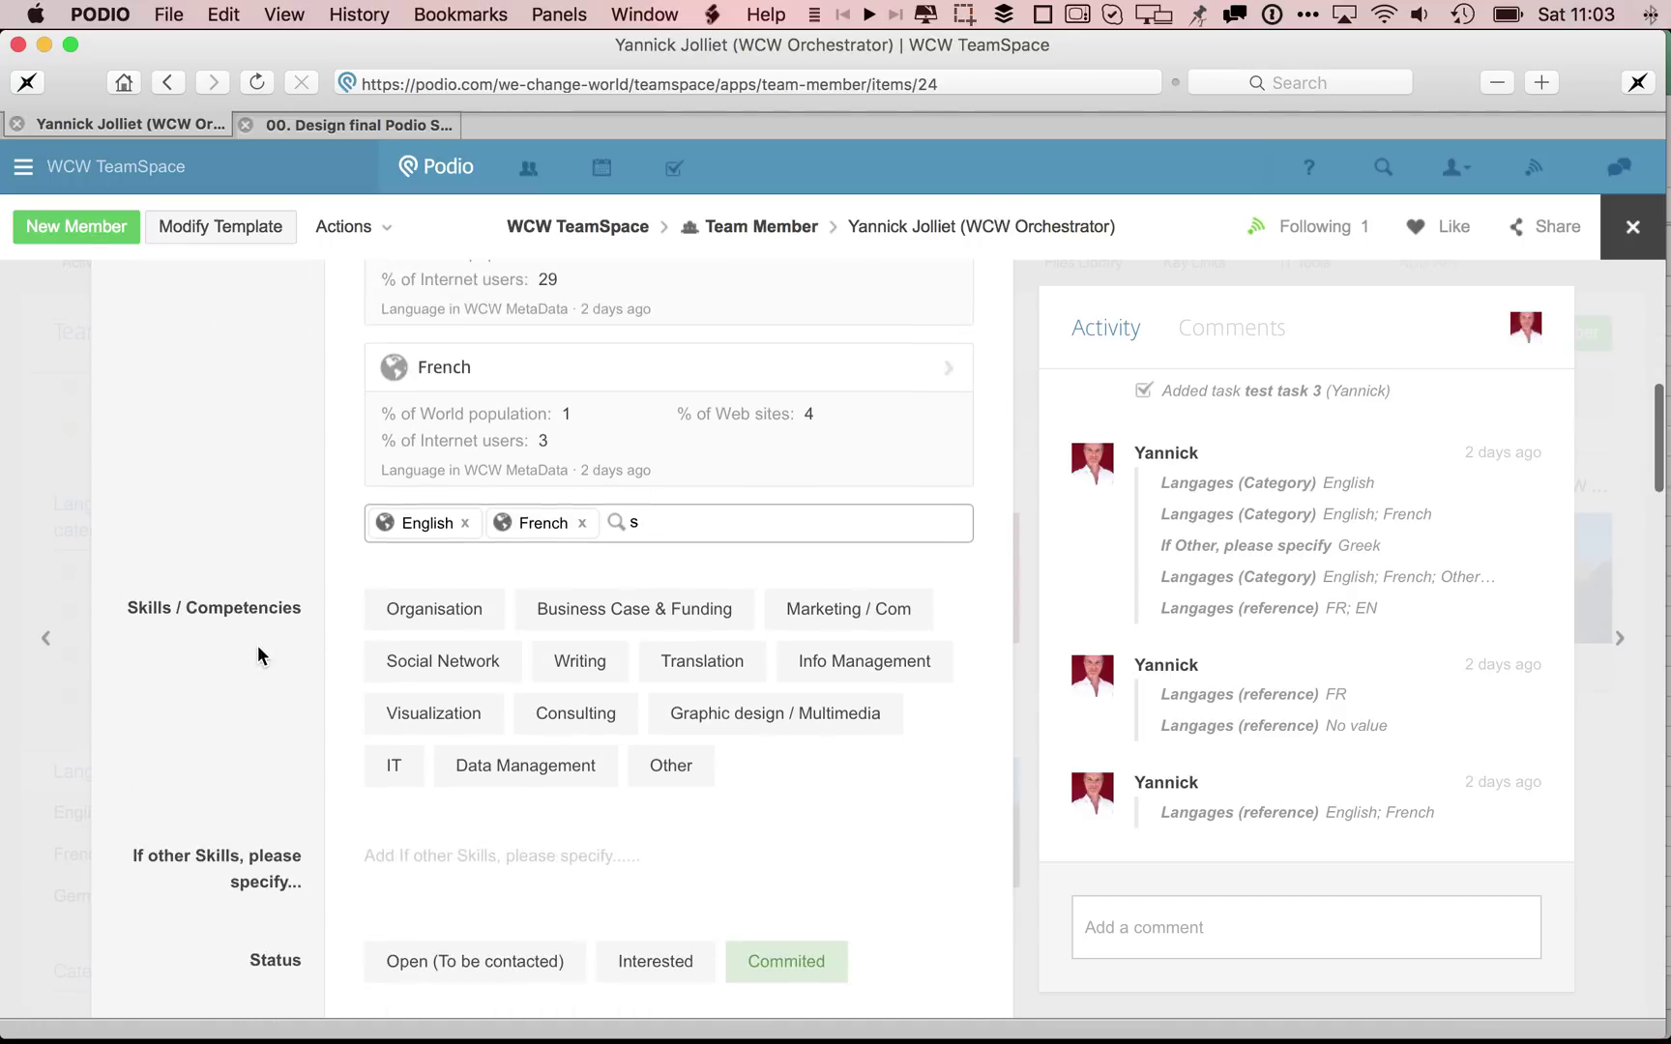
key("BackSpace")
type("a")
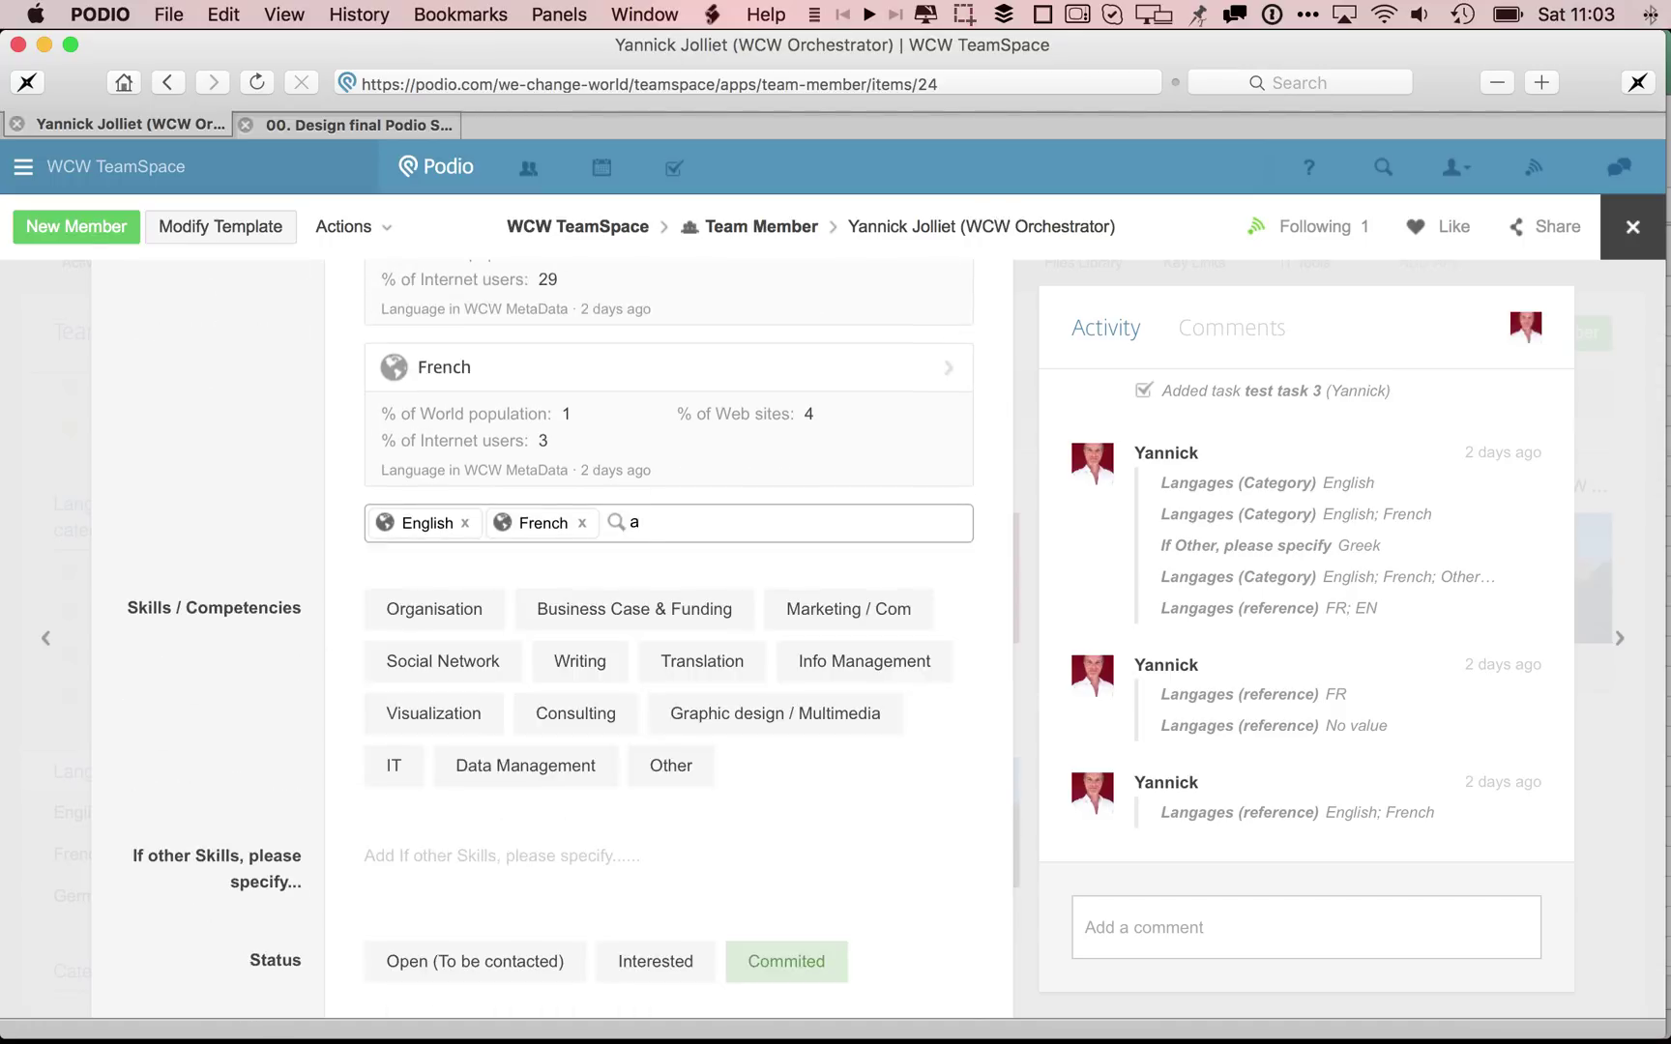
key("BackSpace")
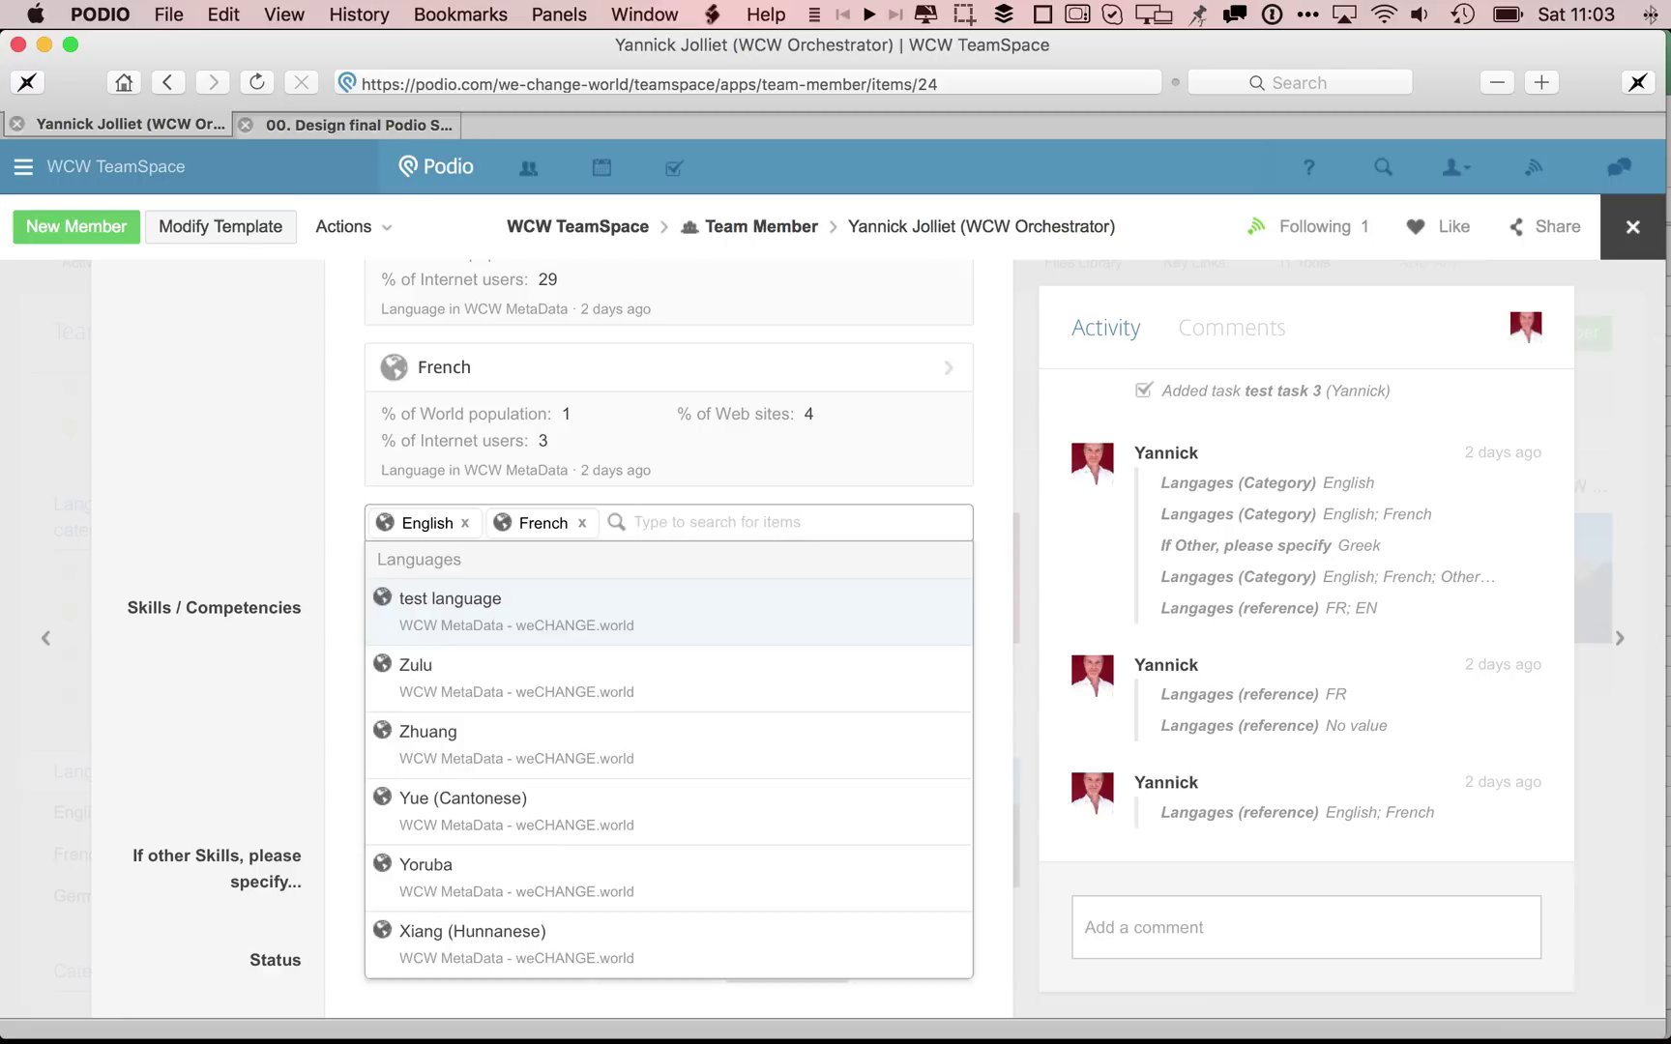
type("ge")
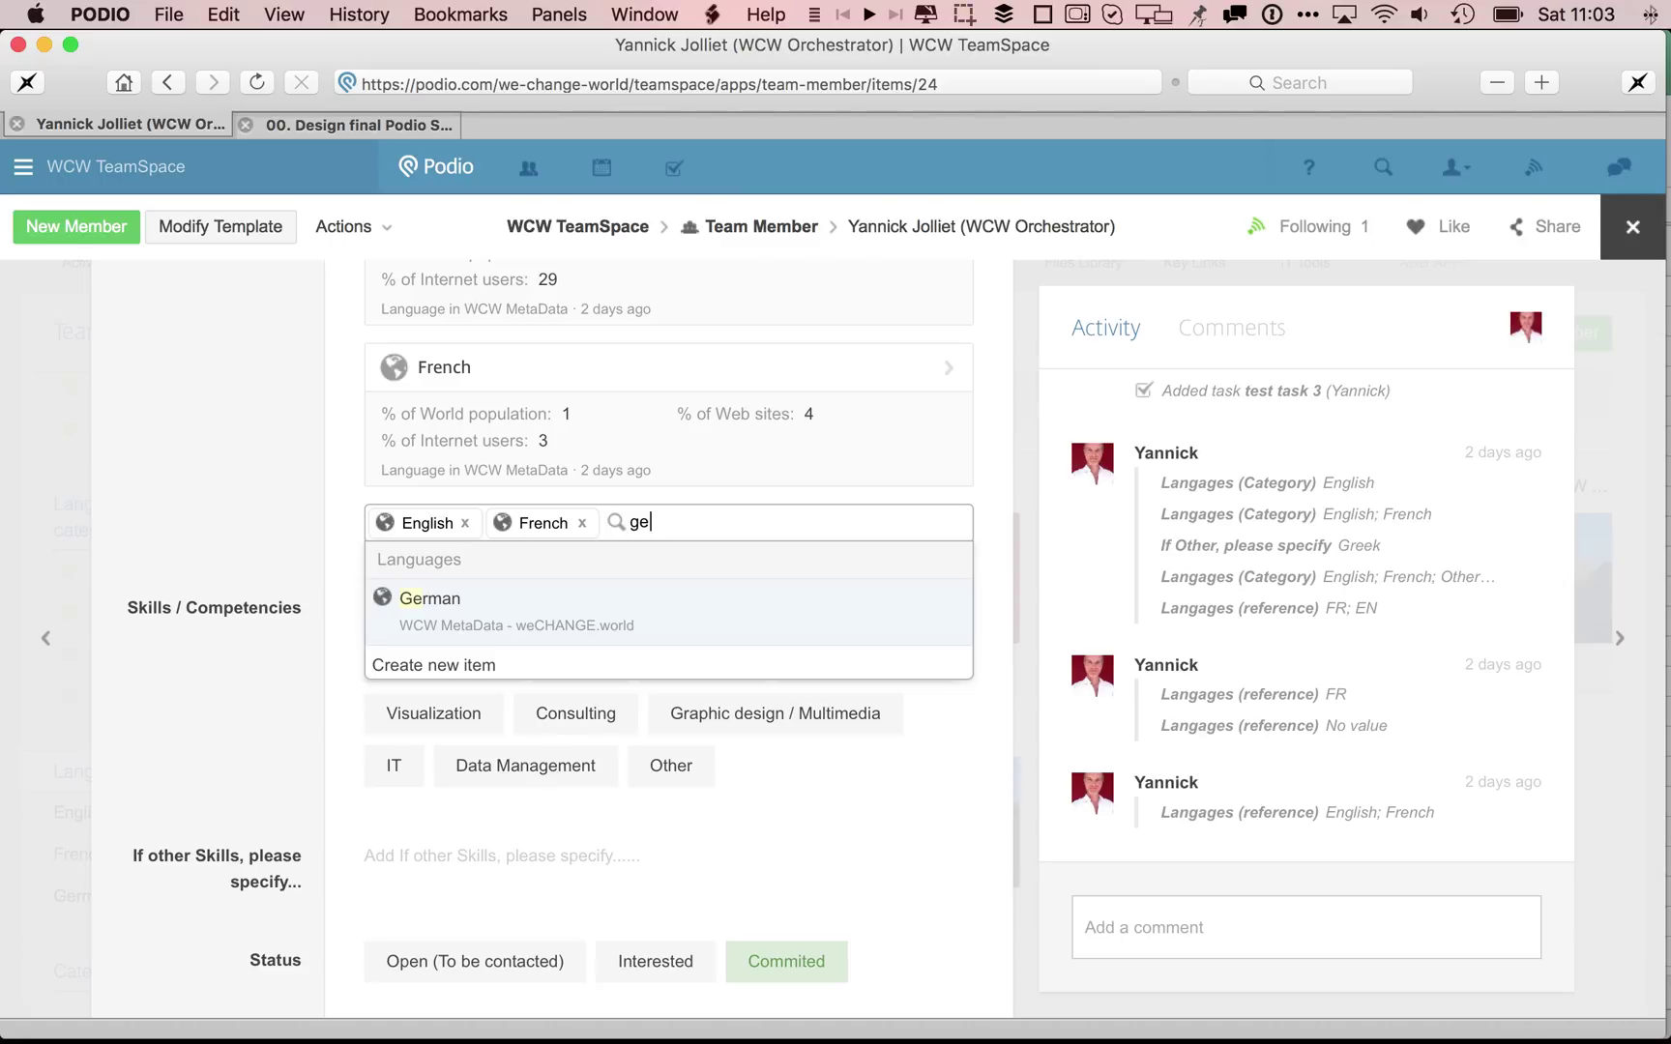
key("BackSpace")
key("BackSpace")
left_click(182, 498)
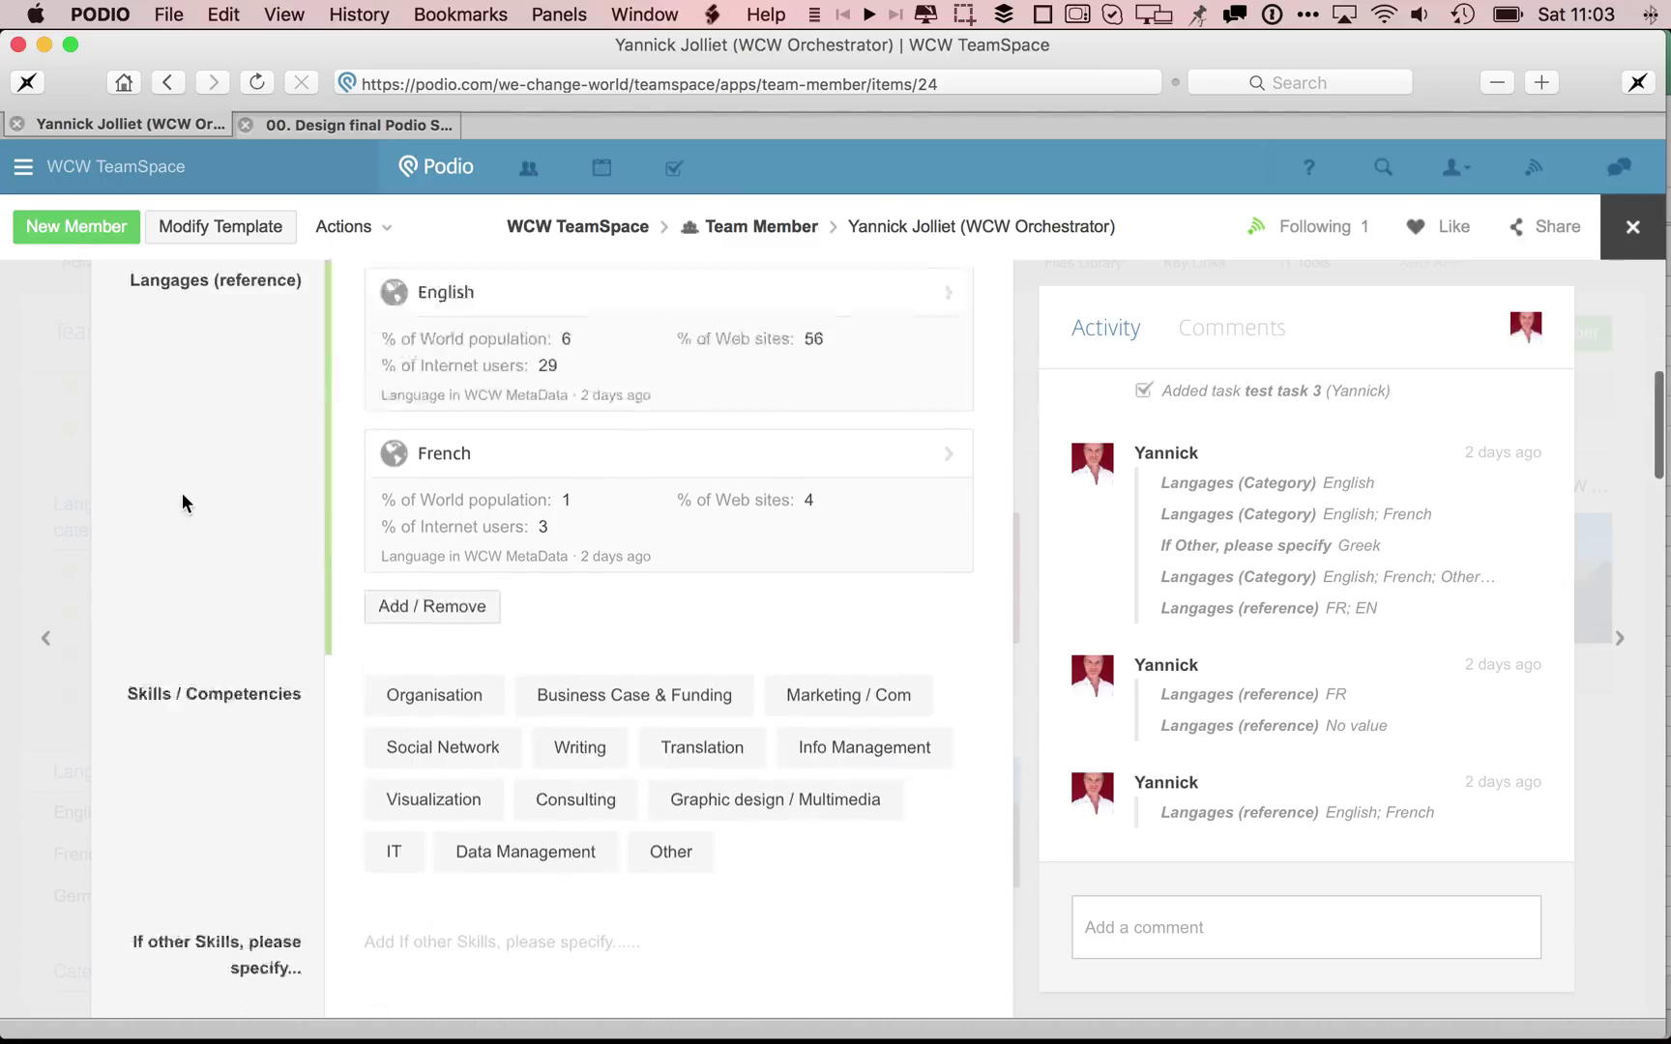
Scroll up the member record and open its template for editing.
scroll(183, 503, "up", 3)
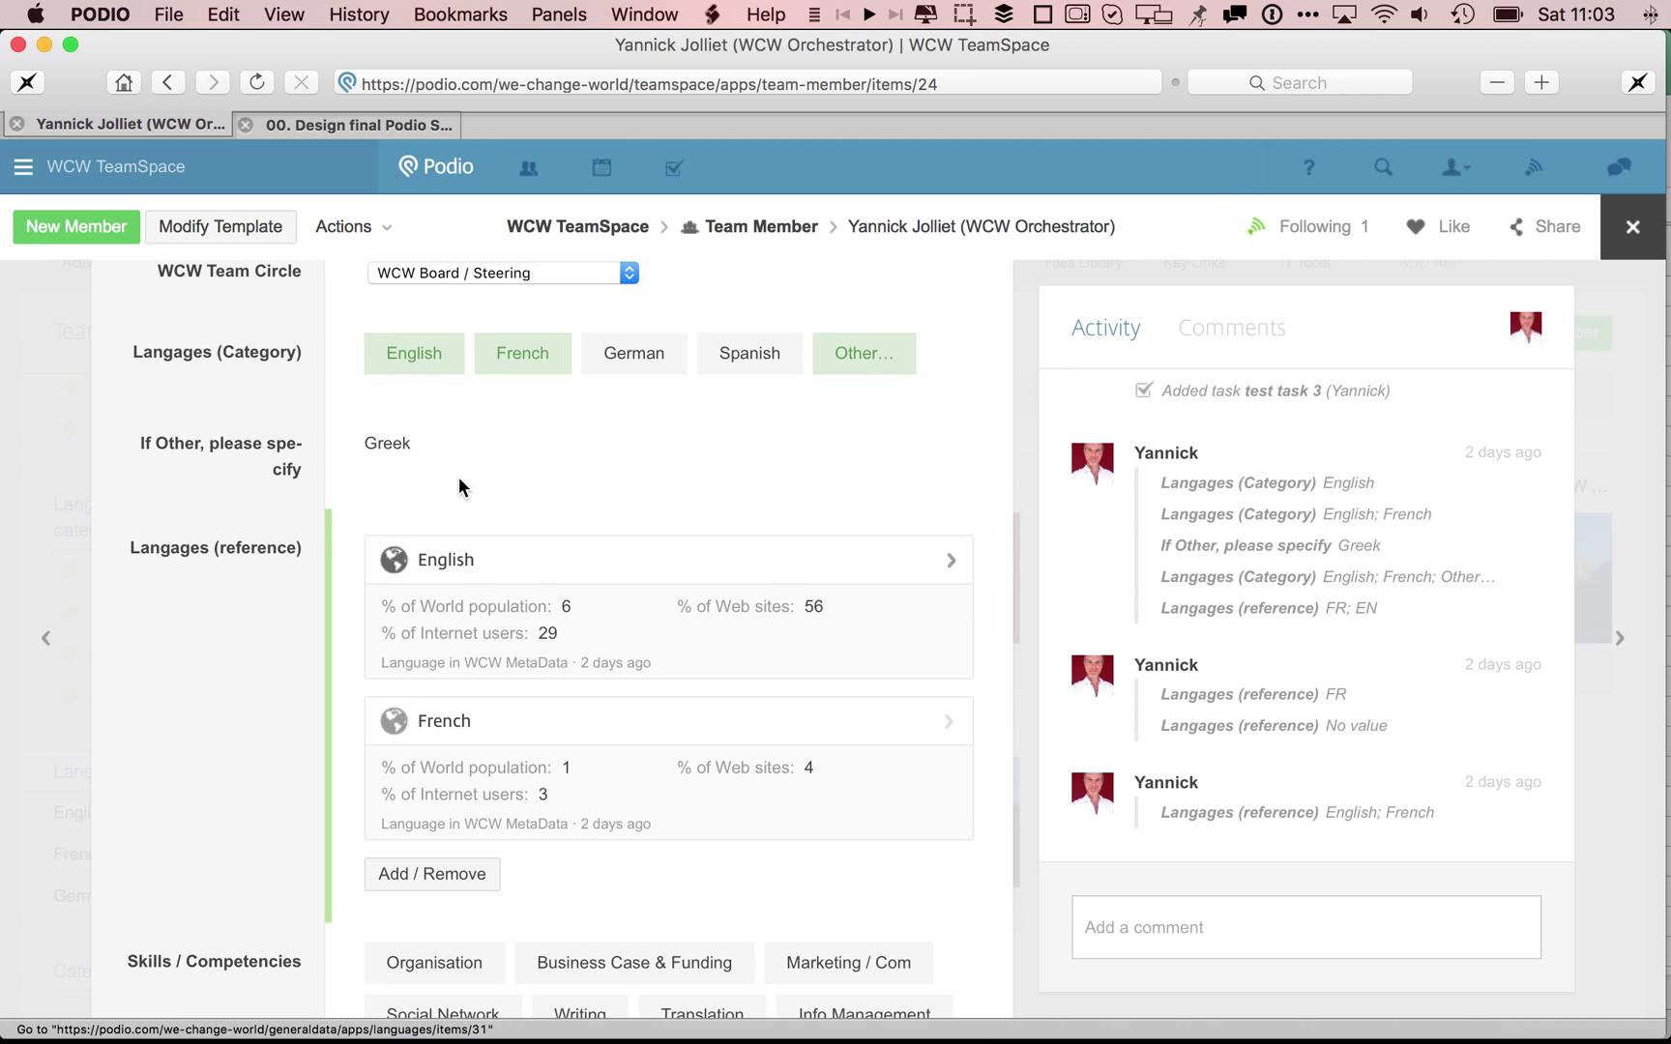
scroll(290, 377, "up", 2)
left_click(257, 227)
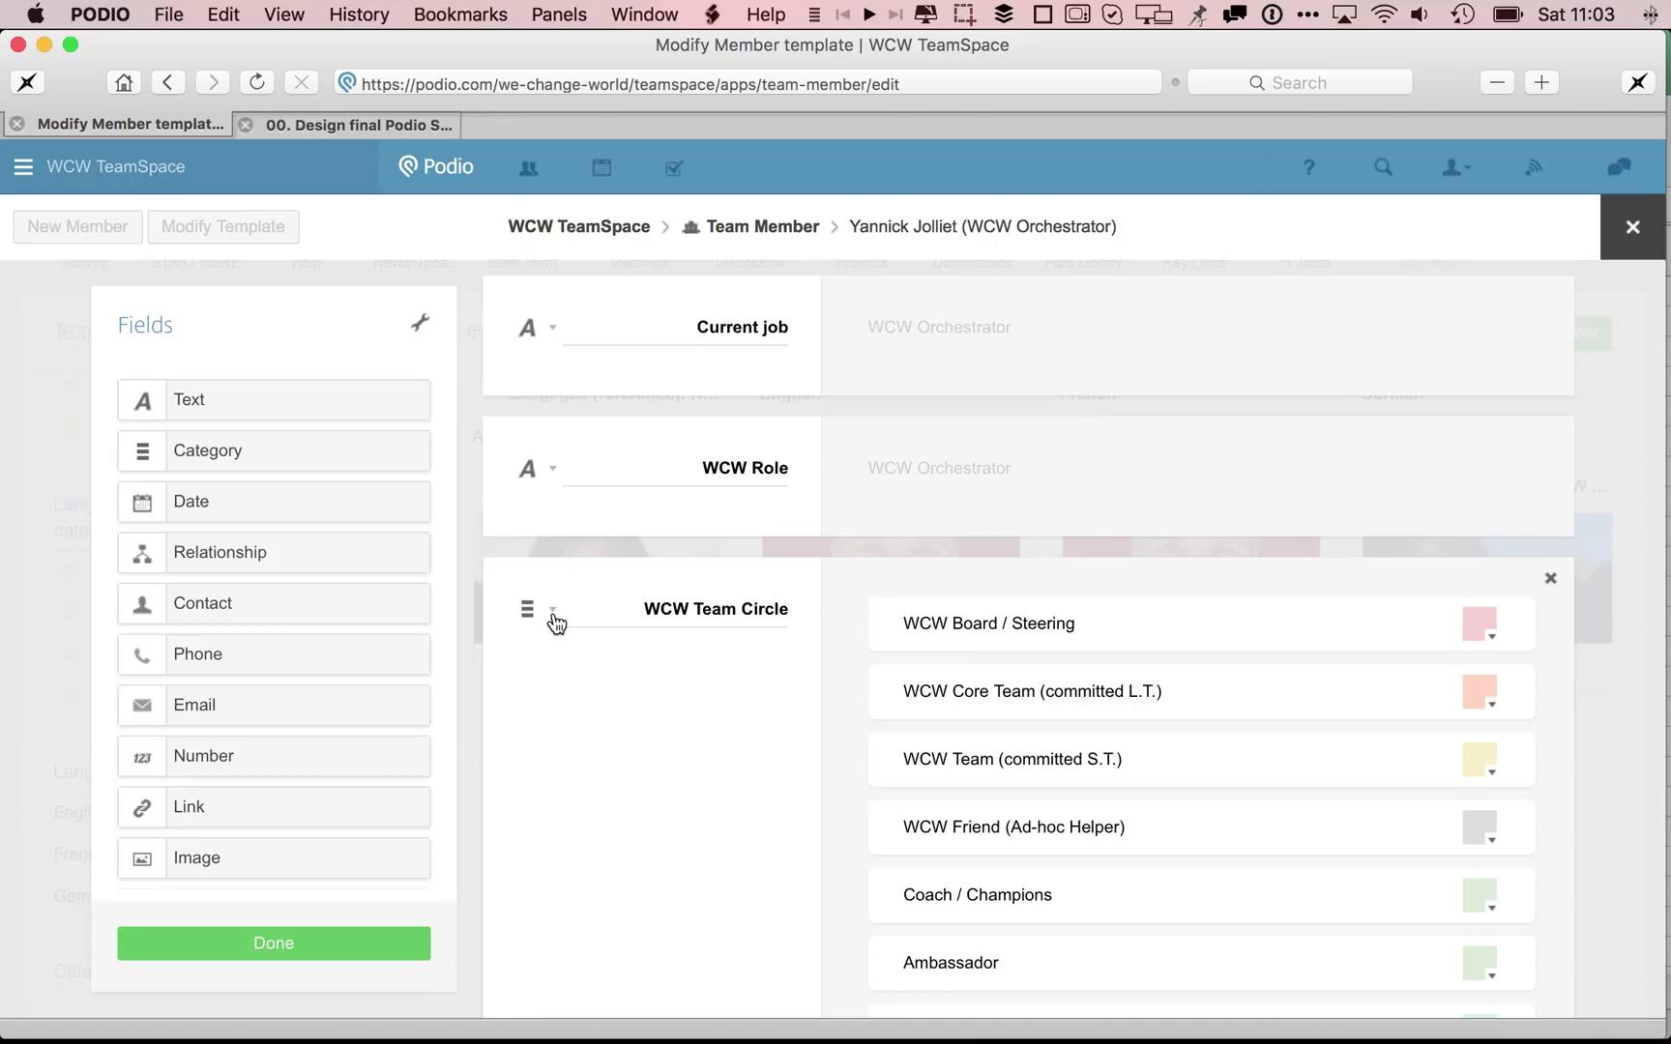
Set WCW Team Circle to Inline display, trying Multiple choice before reverting to Single choice.
left_click(553, 613)
left_click(729, 642)
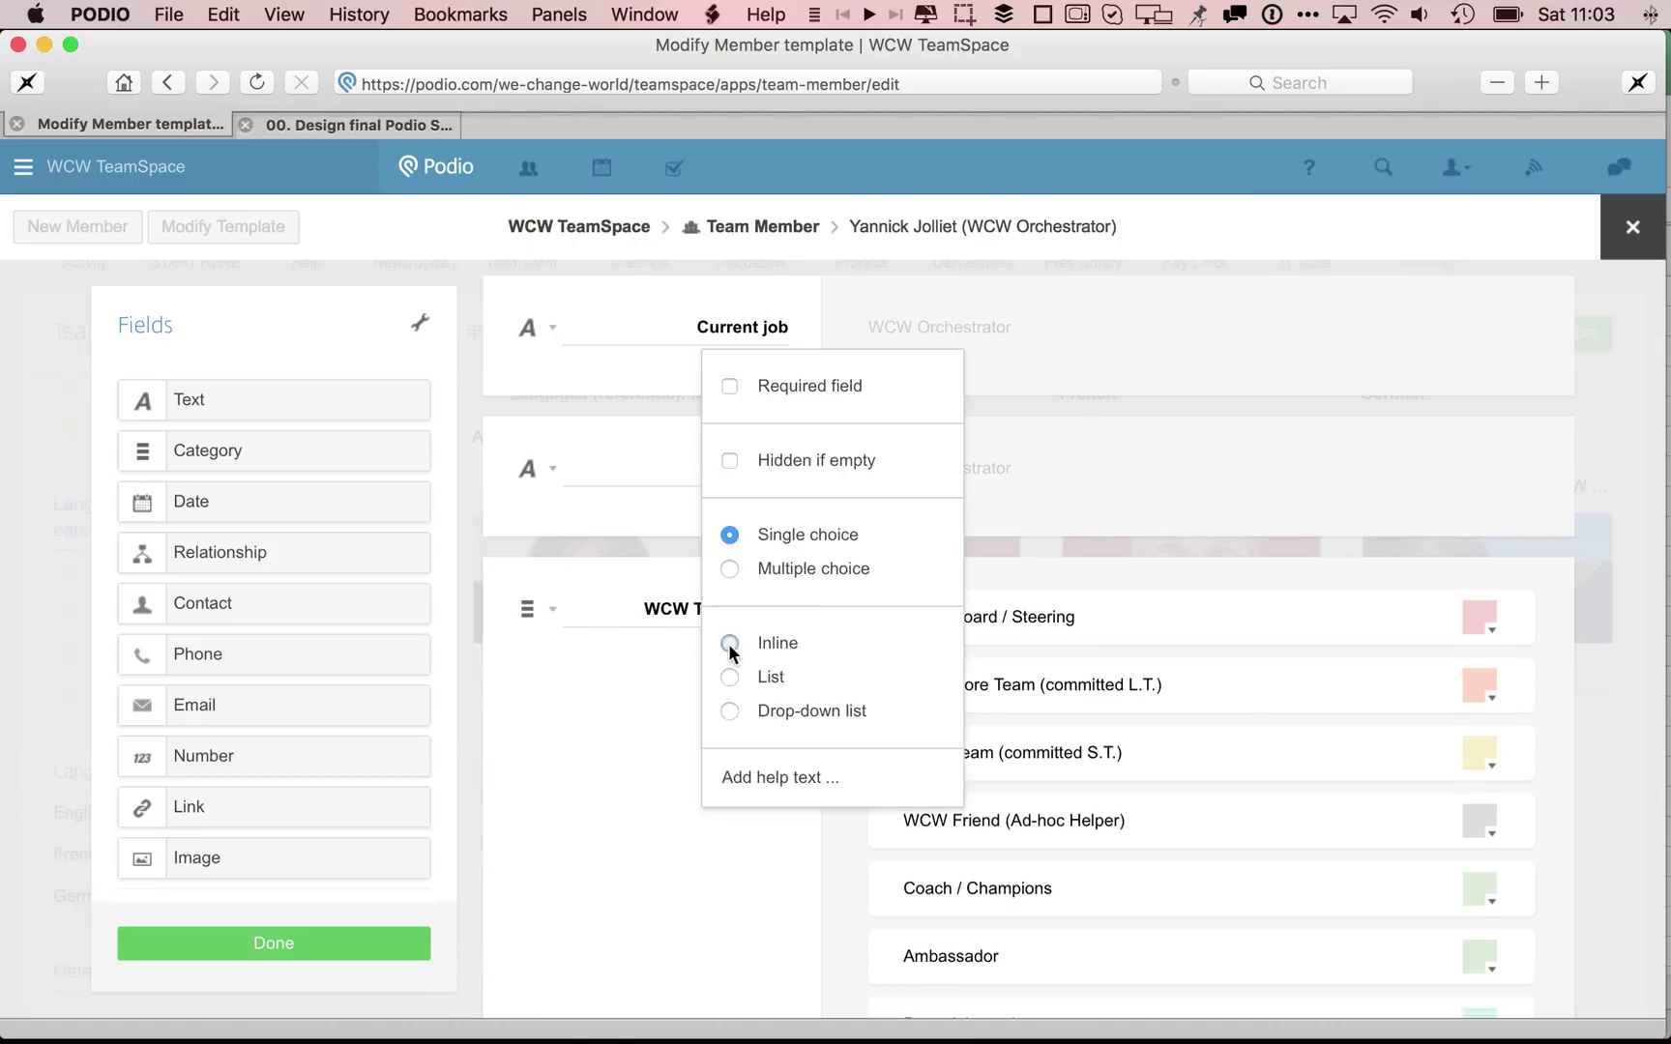
left_click(730, 570)
left_click(730, 536)
left_click(628, 757)
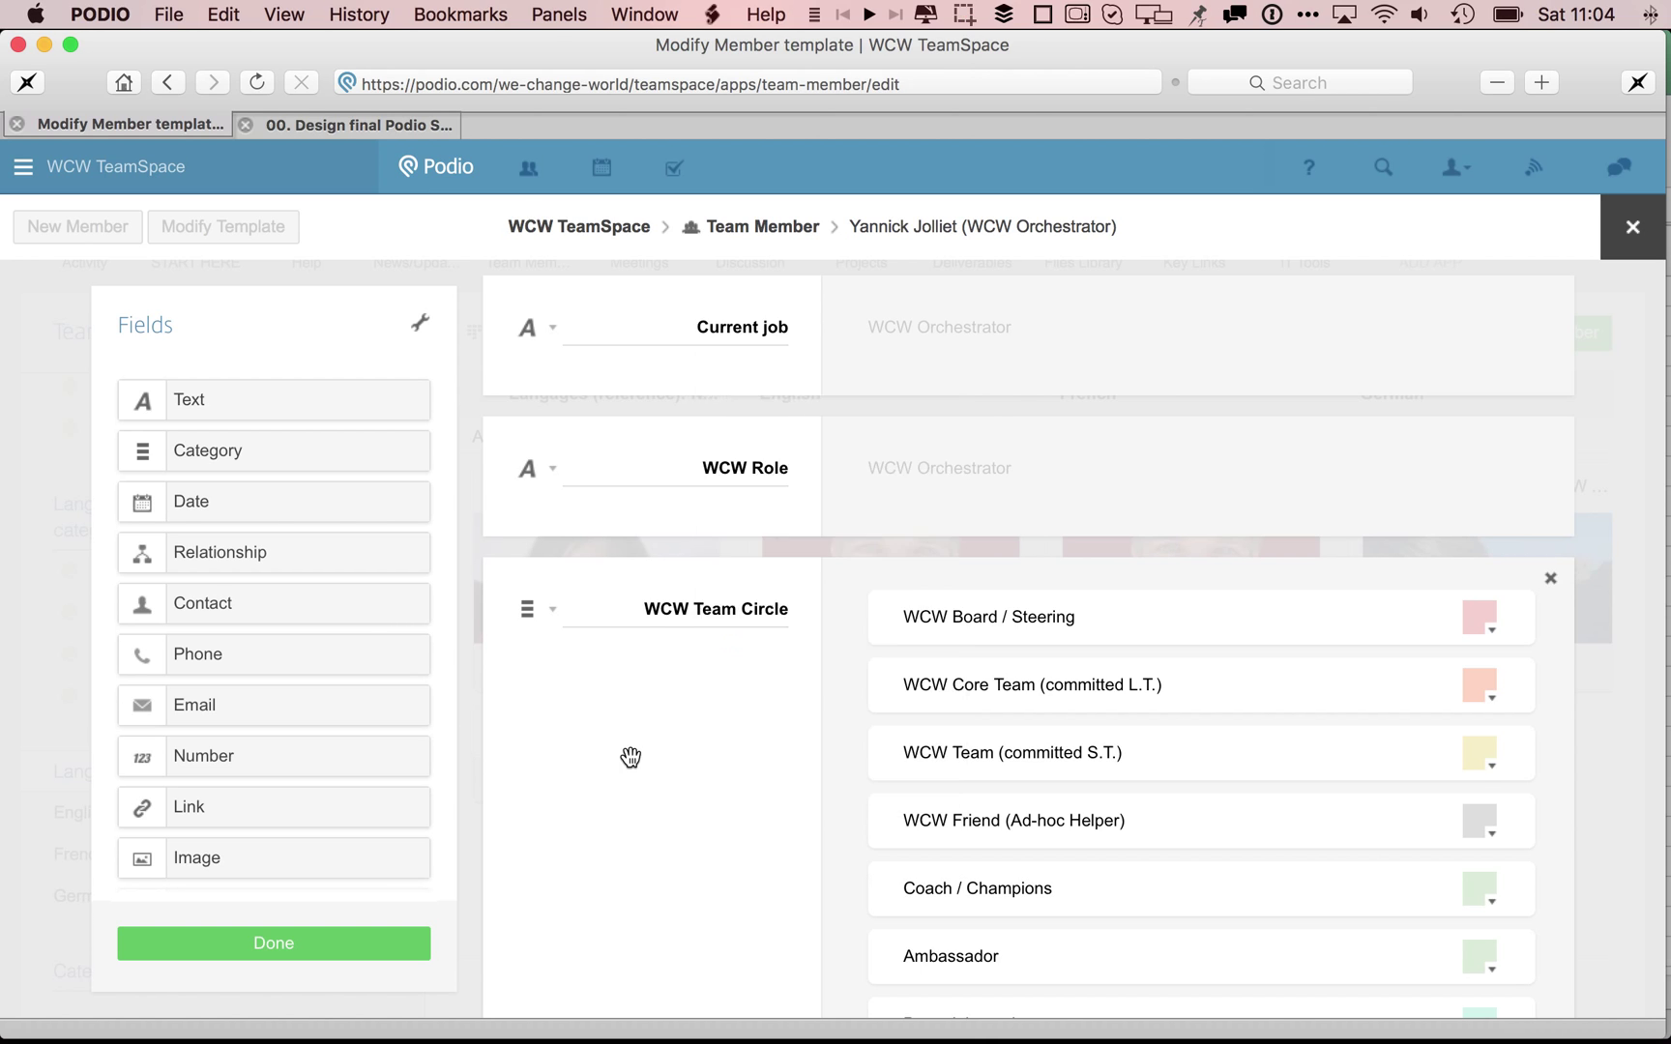
Open the Choose an app settings for the Langages (reference) field, which currently lists Languages.
scroll(633, 757, "down", 10)
scroll(631, 757, "down", 13)
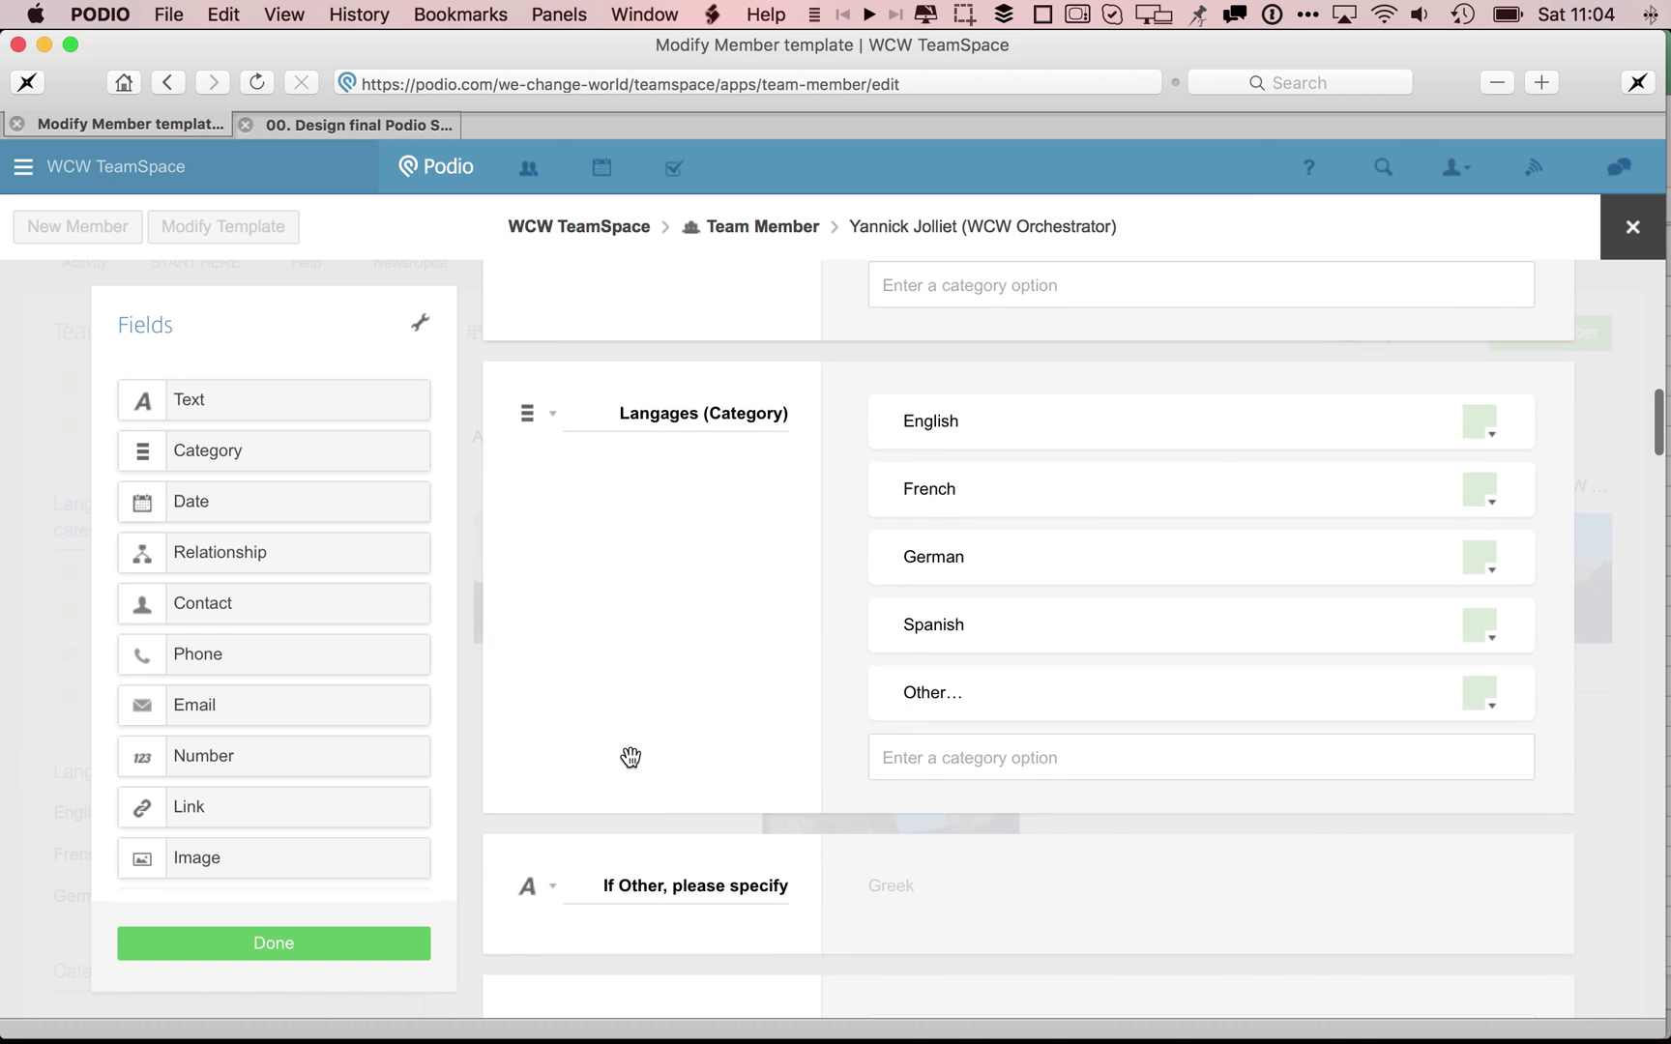
scroll(630, 757, "down", 4)
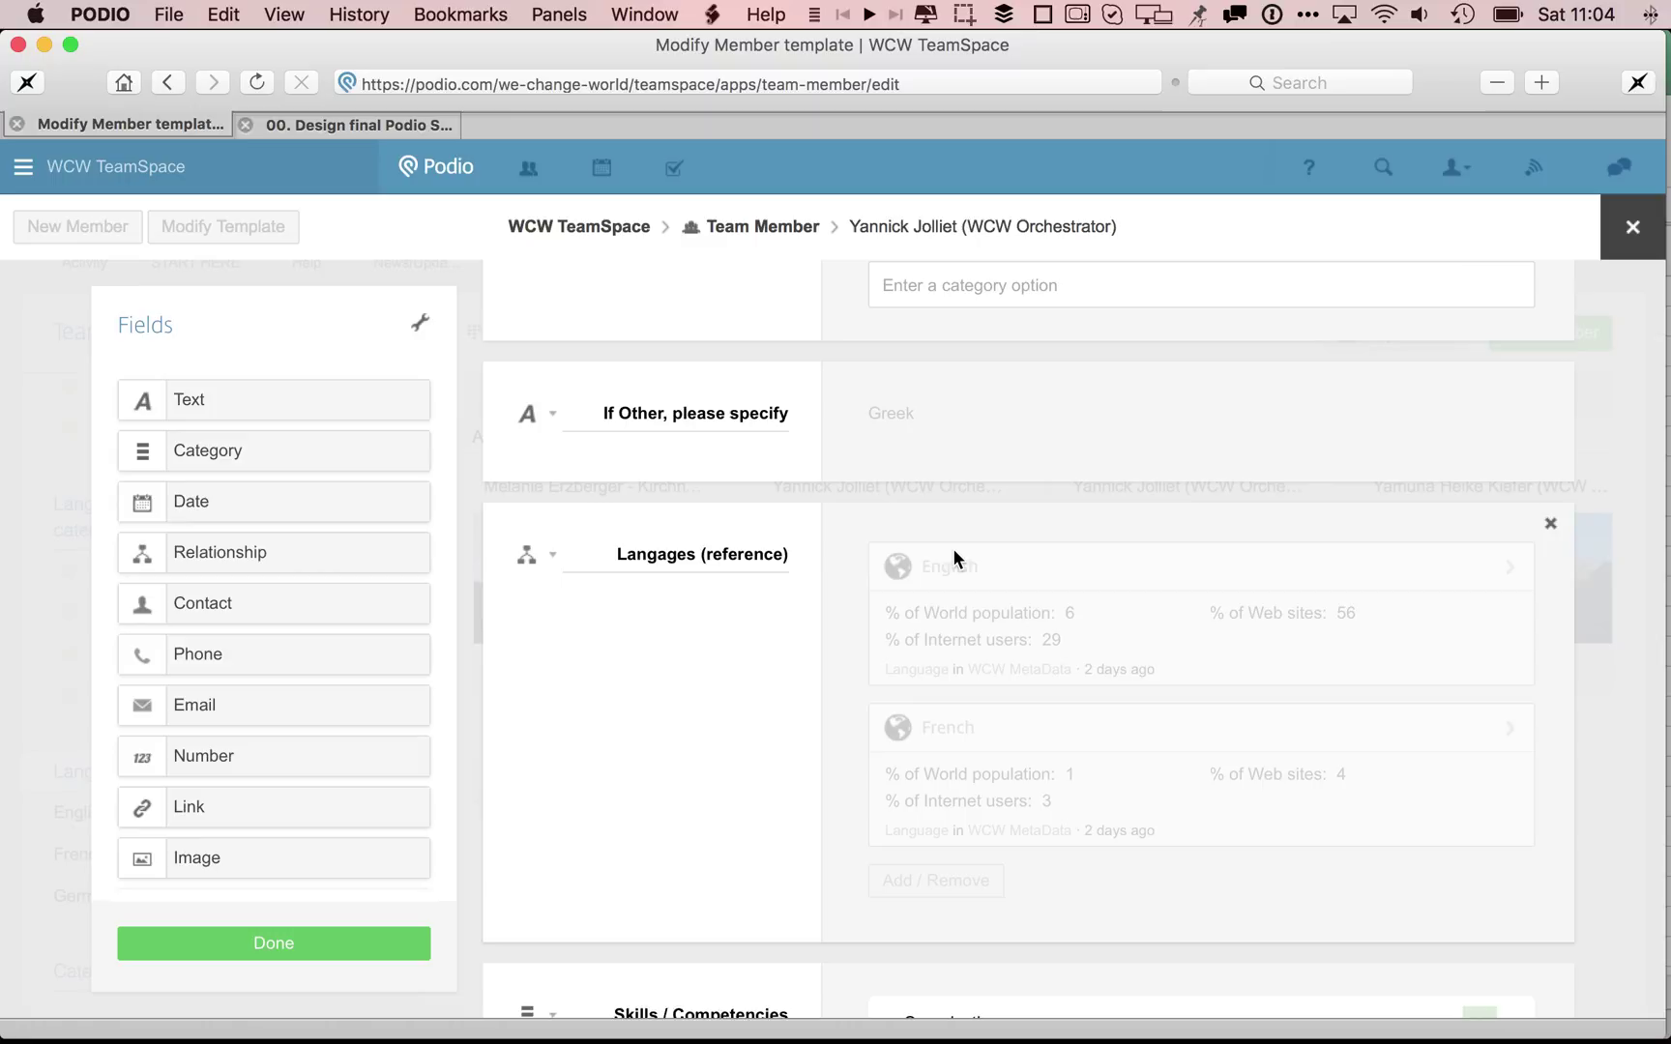
left_click(552, 557)
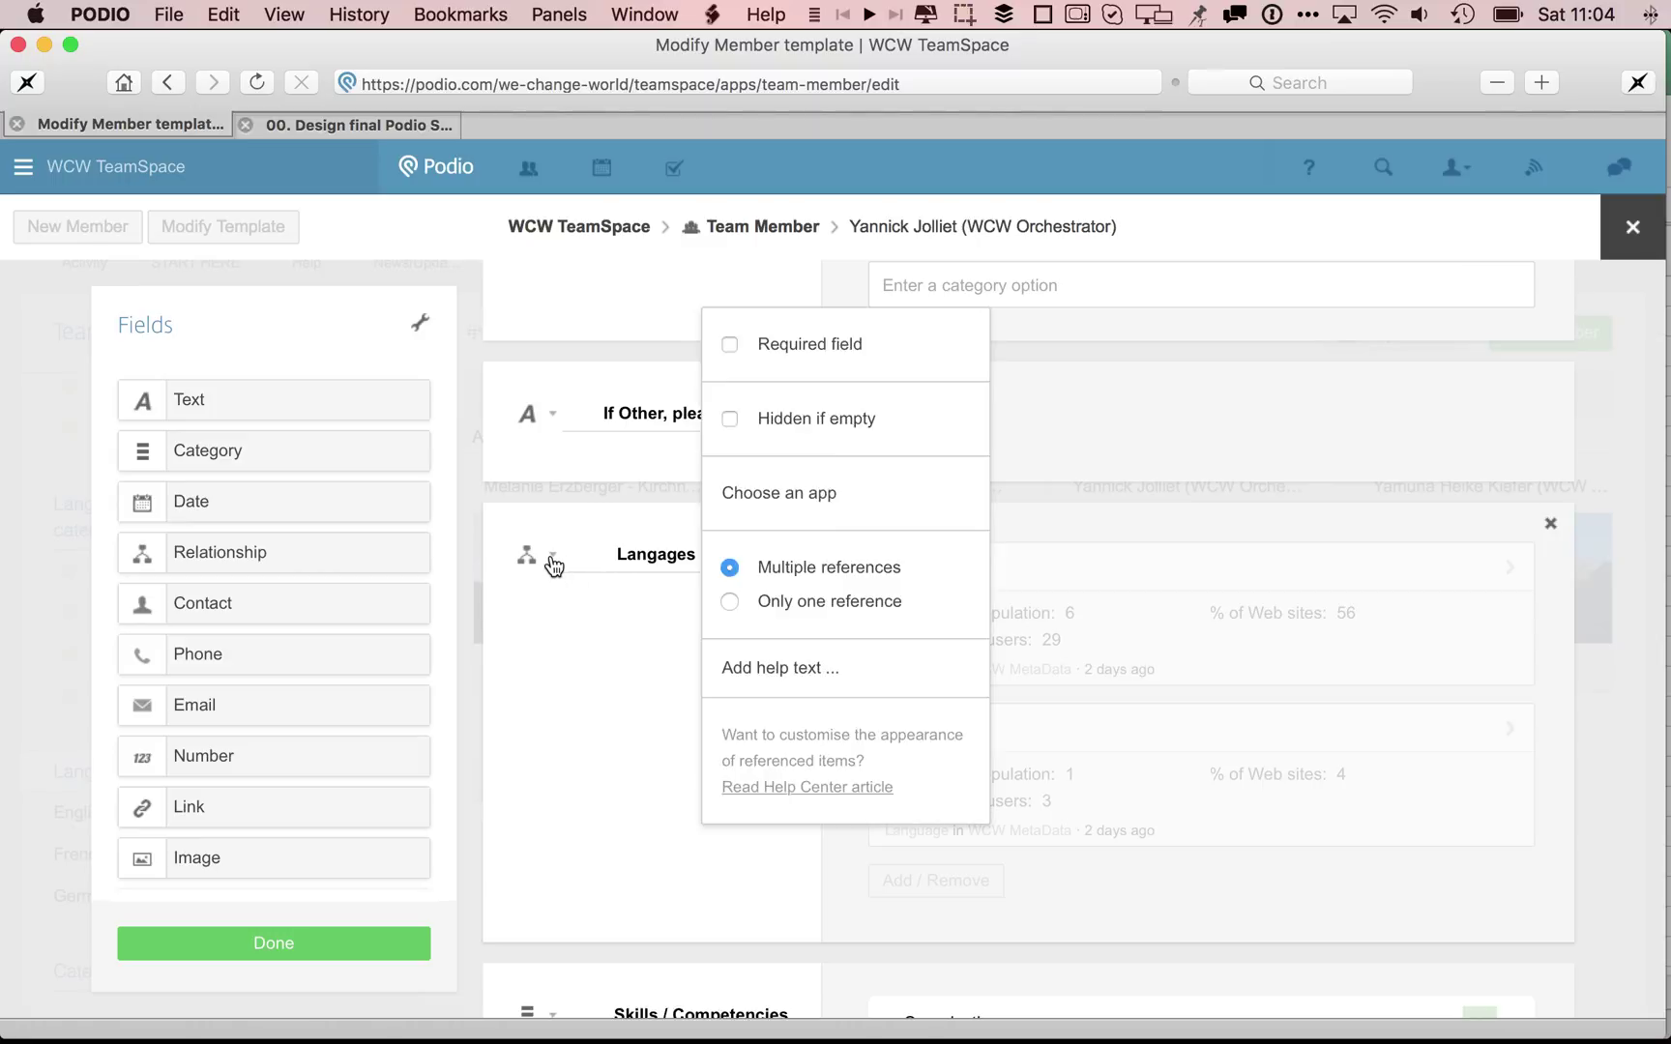
left_click(824, 495)
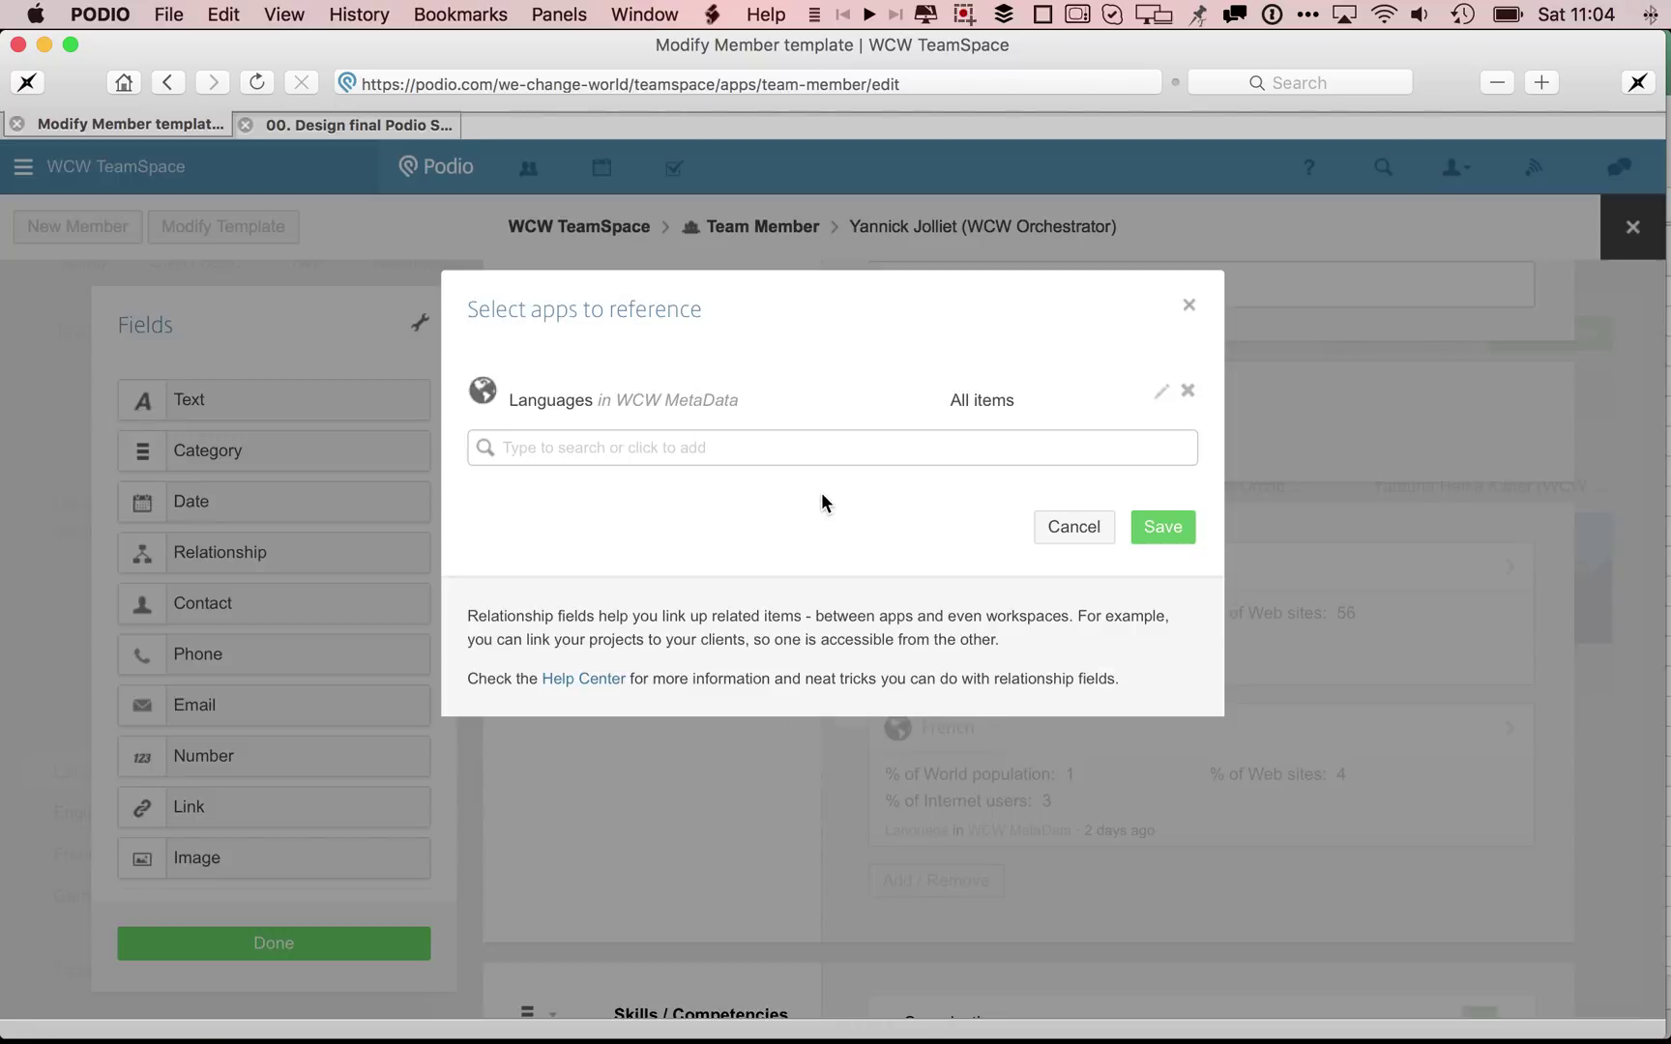
Replace the referenced app with Languages from WCW MetaData, found by searching 'lang', and save.
left_click(795, 443)
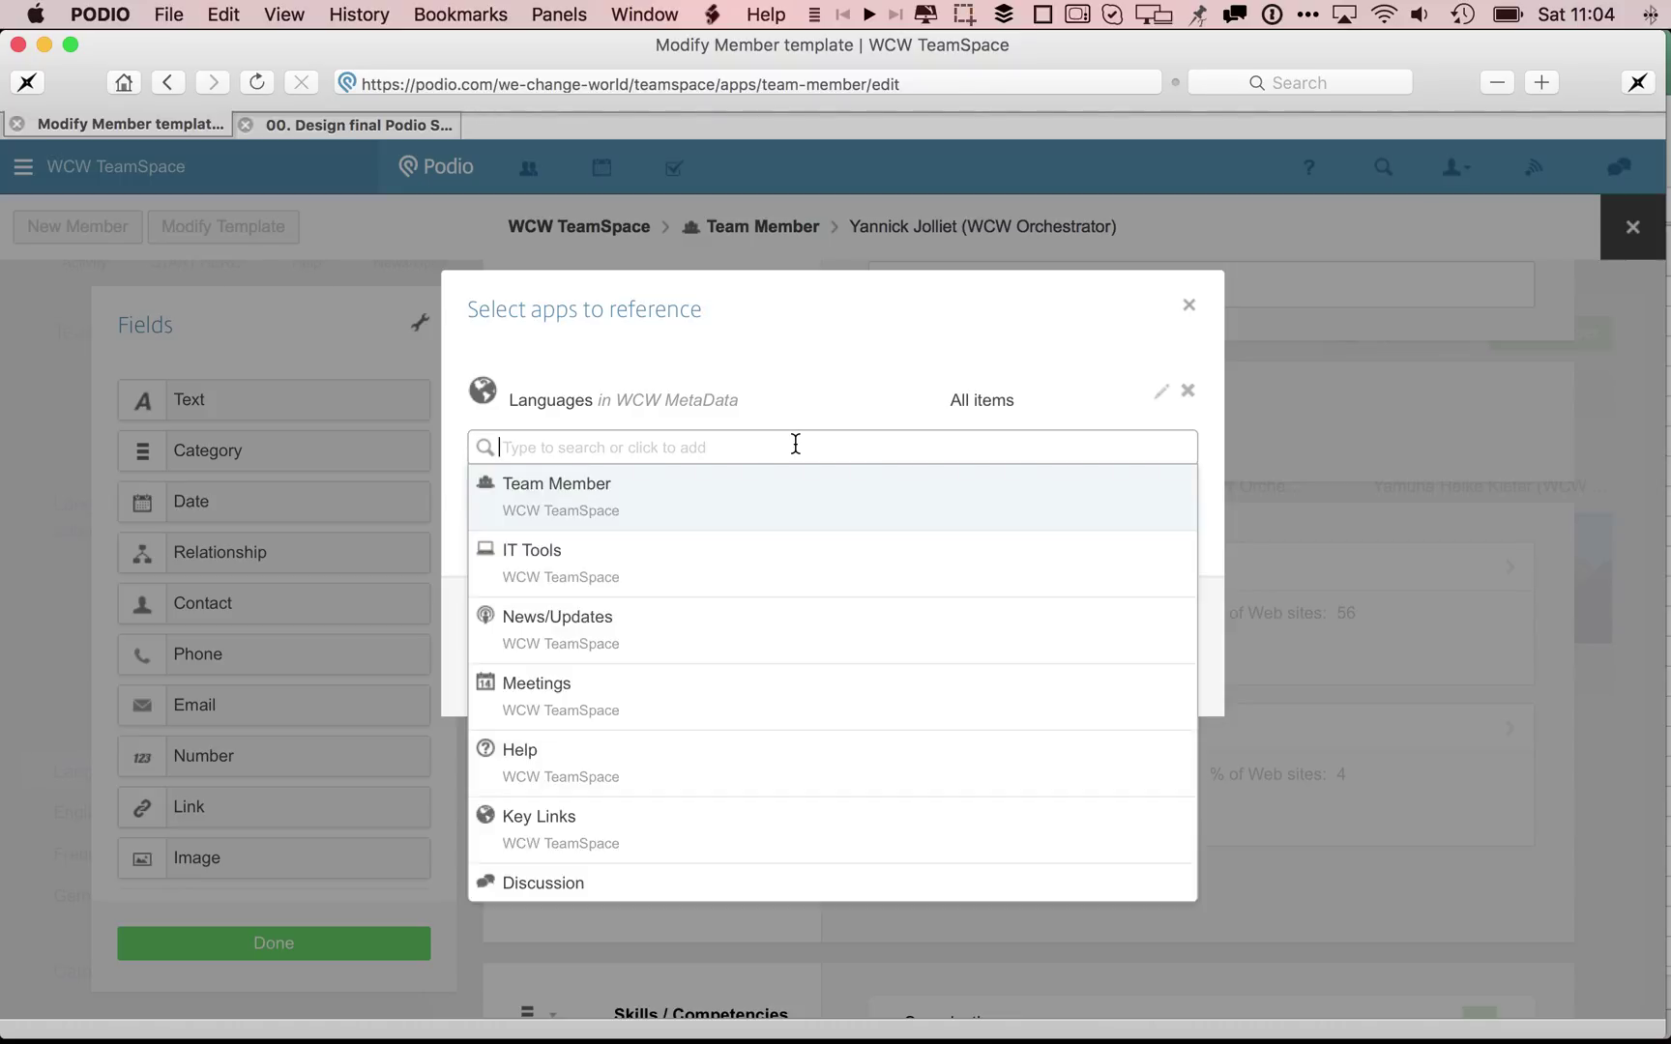
type("lang")
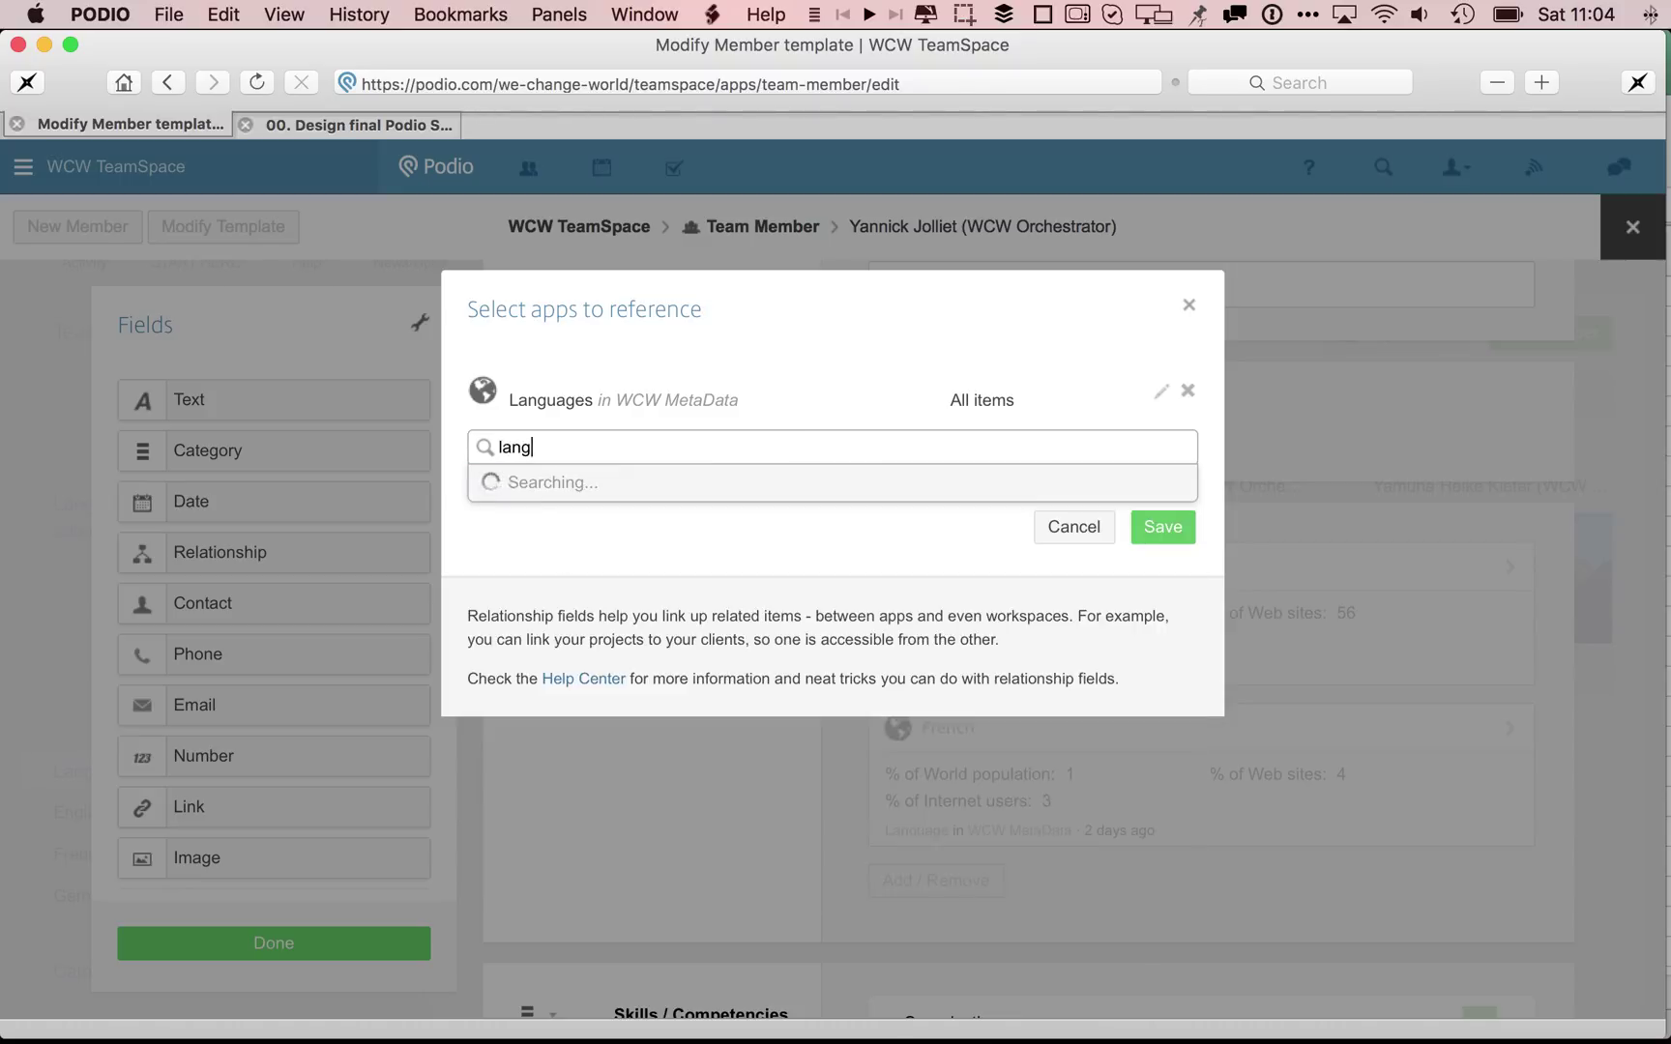
key("BackSpace")
key("BackSpace")
key("BackSpace")
key("BackSpace")
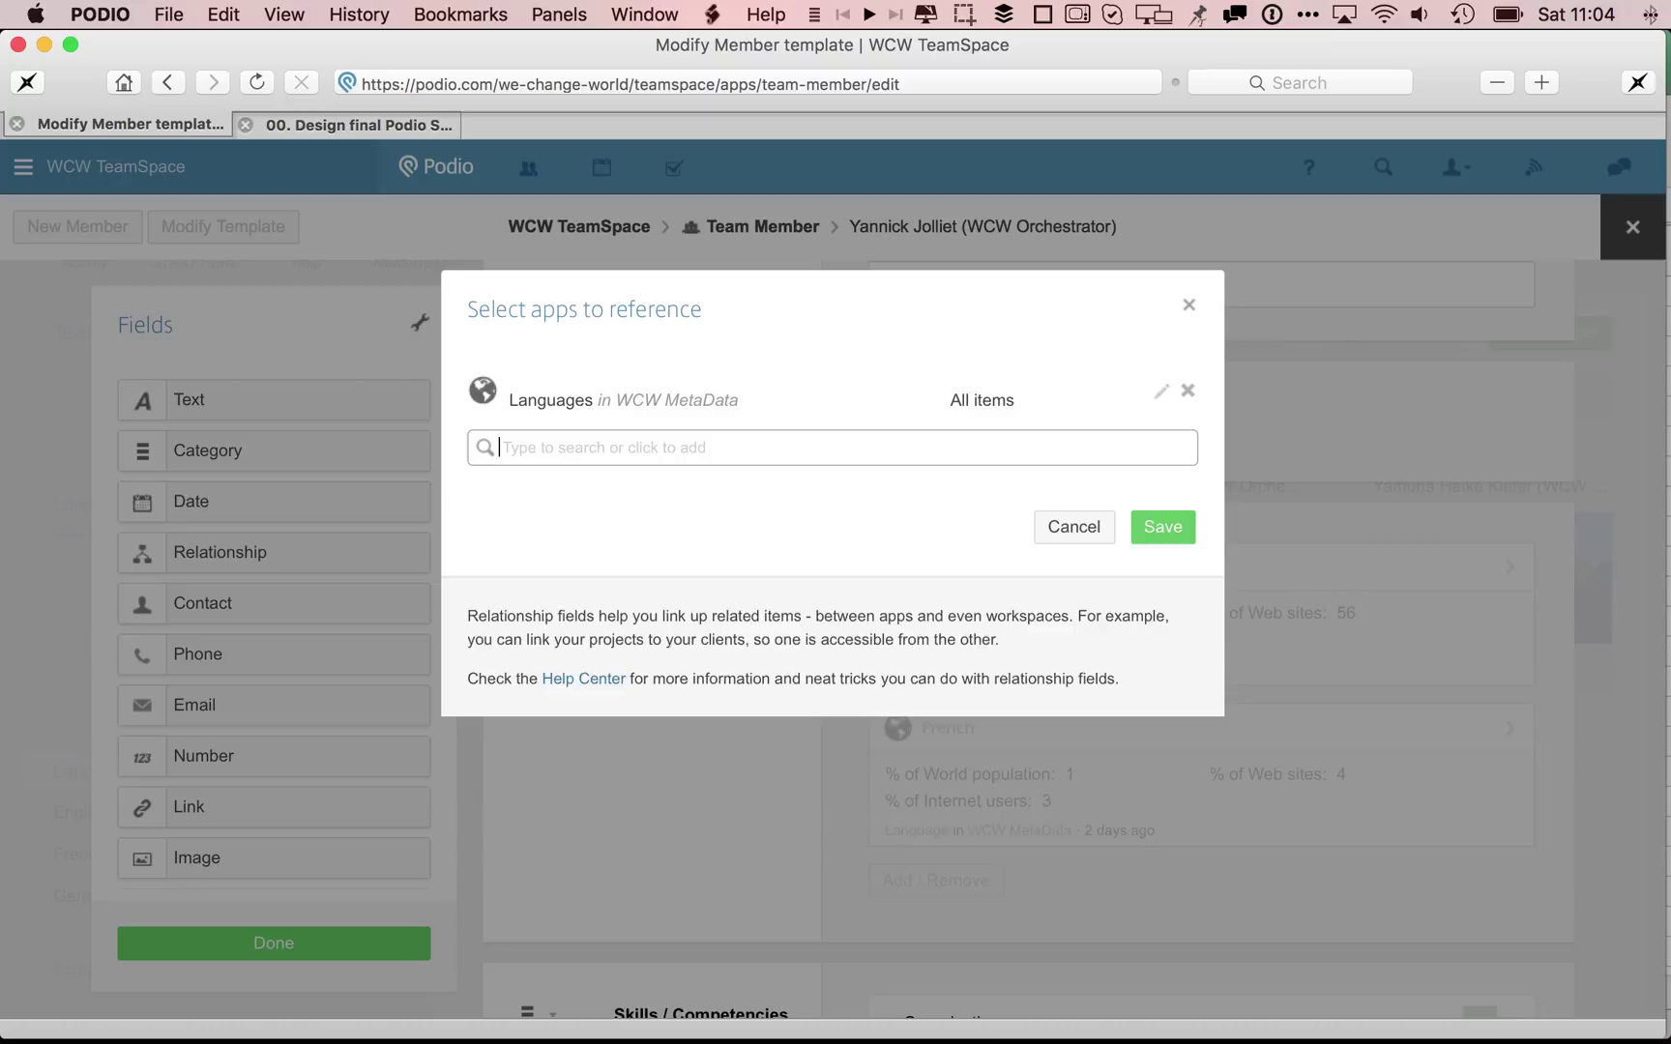
left_click(654, 321)
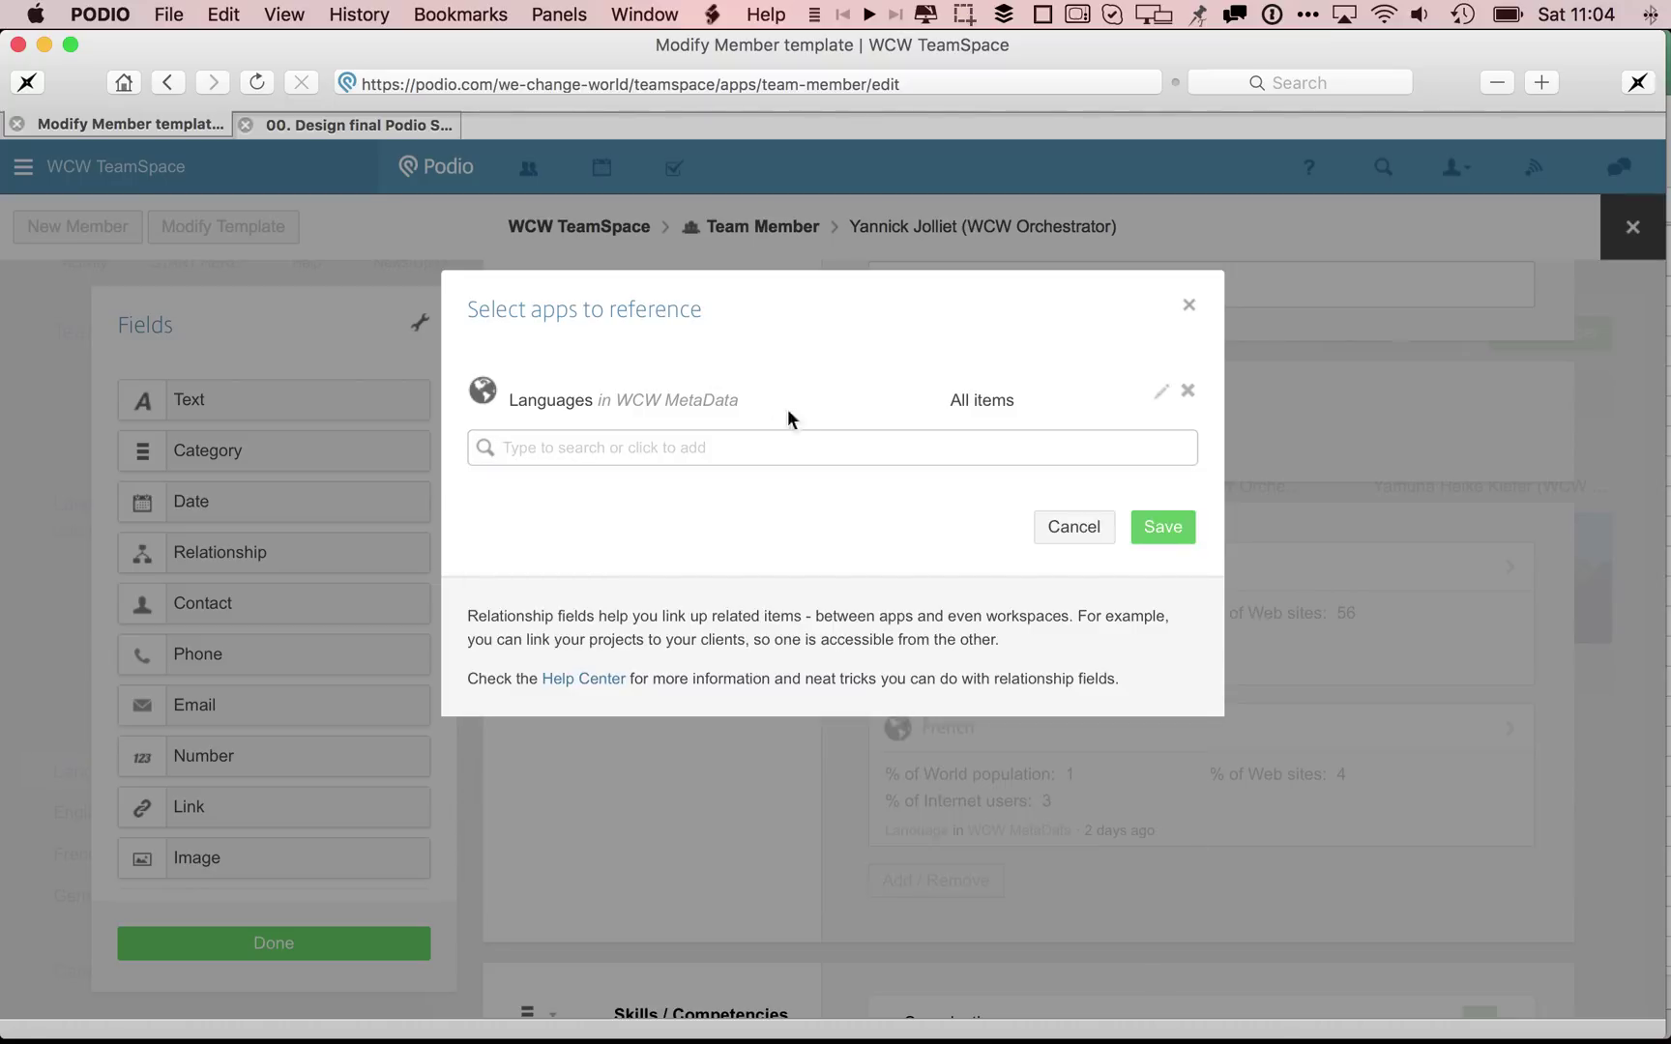
left_click(1188, 391)
left_click(527, 447)
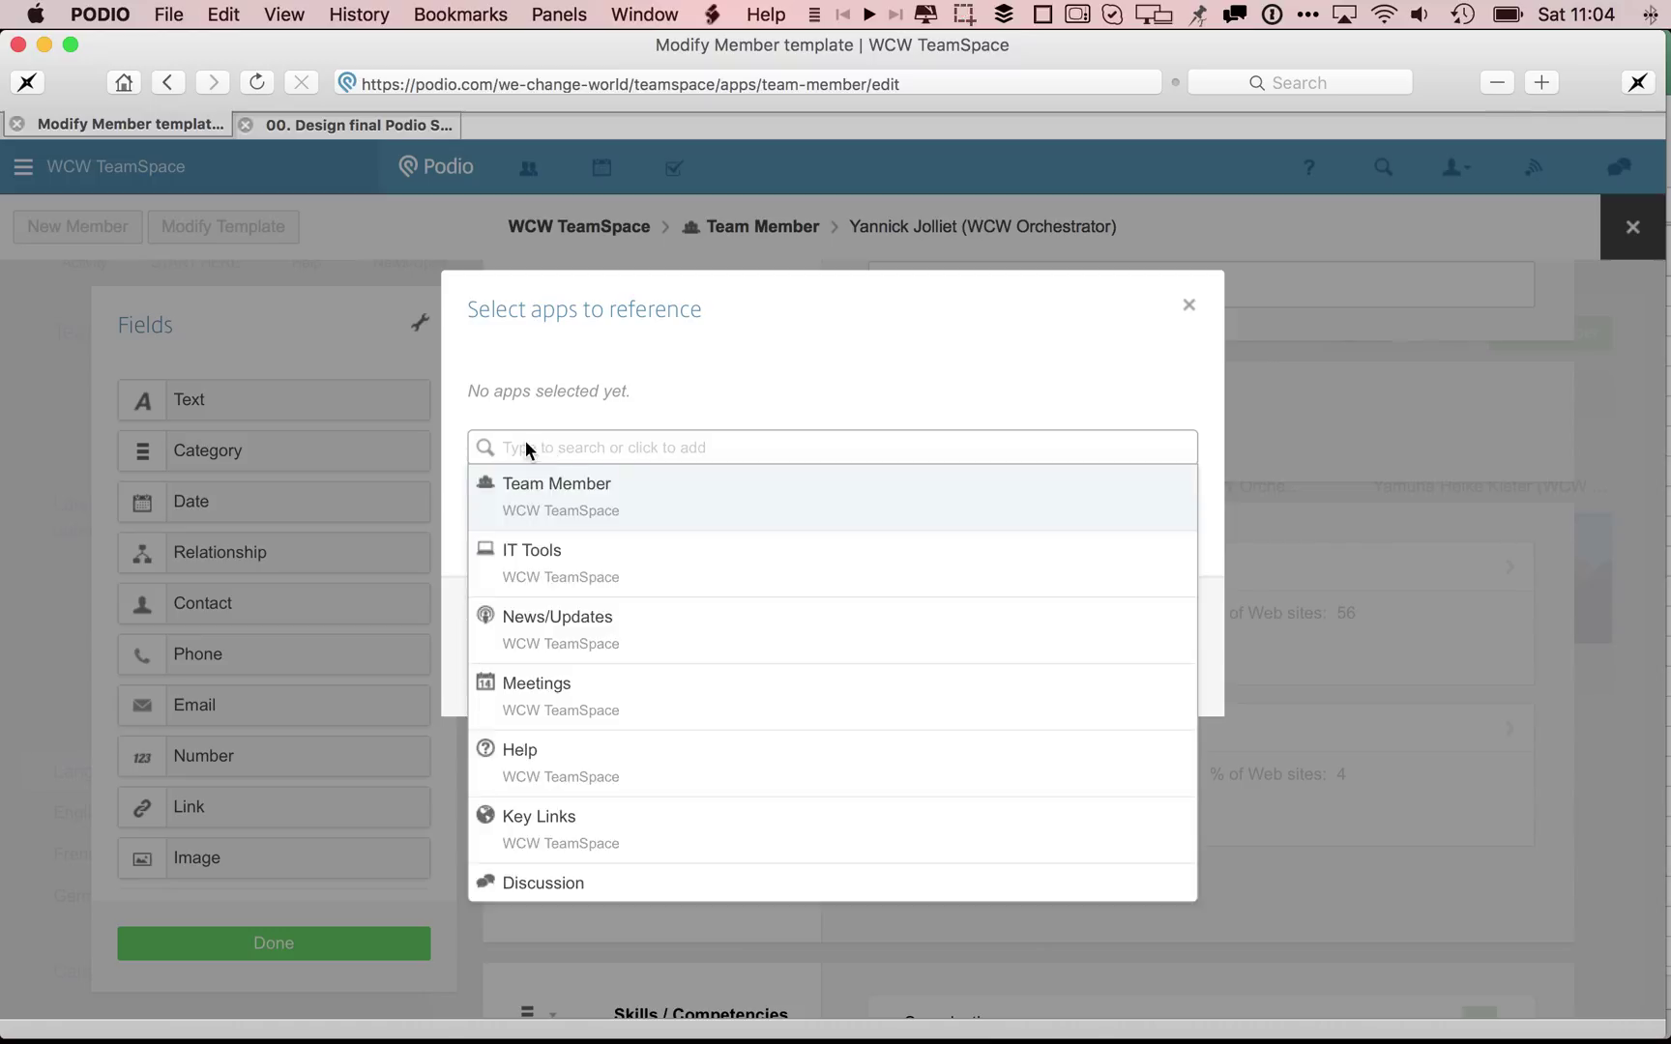
type("lang")
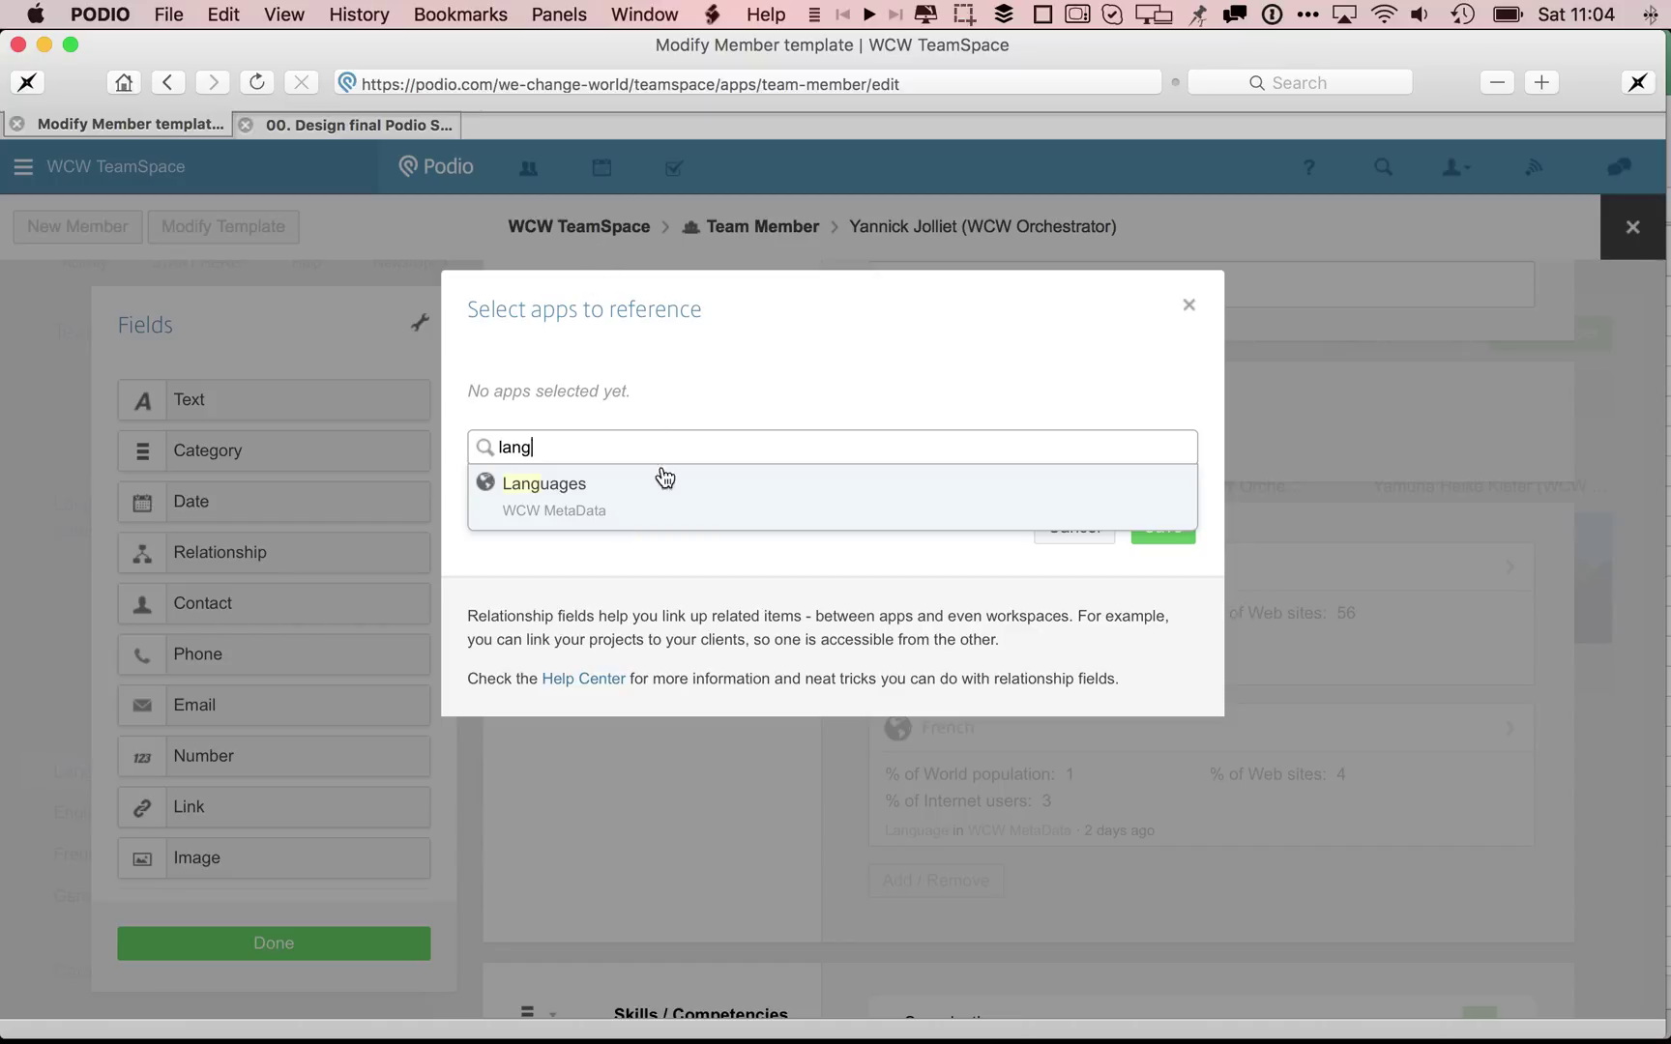
left_click(553, 492)
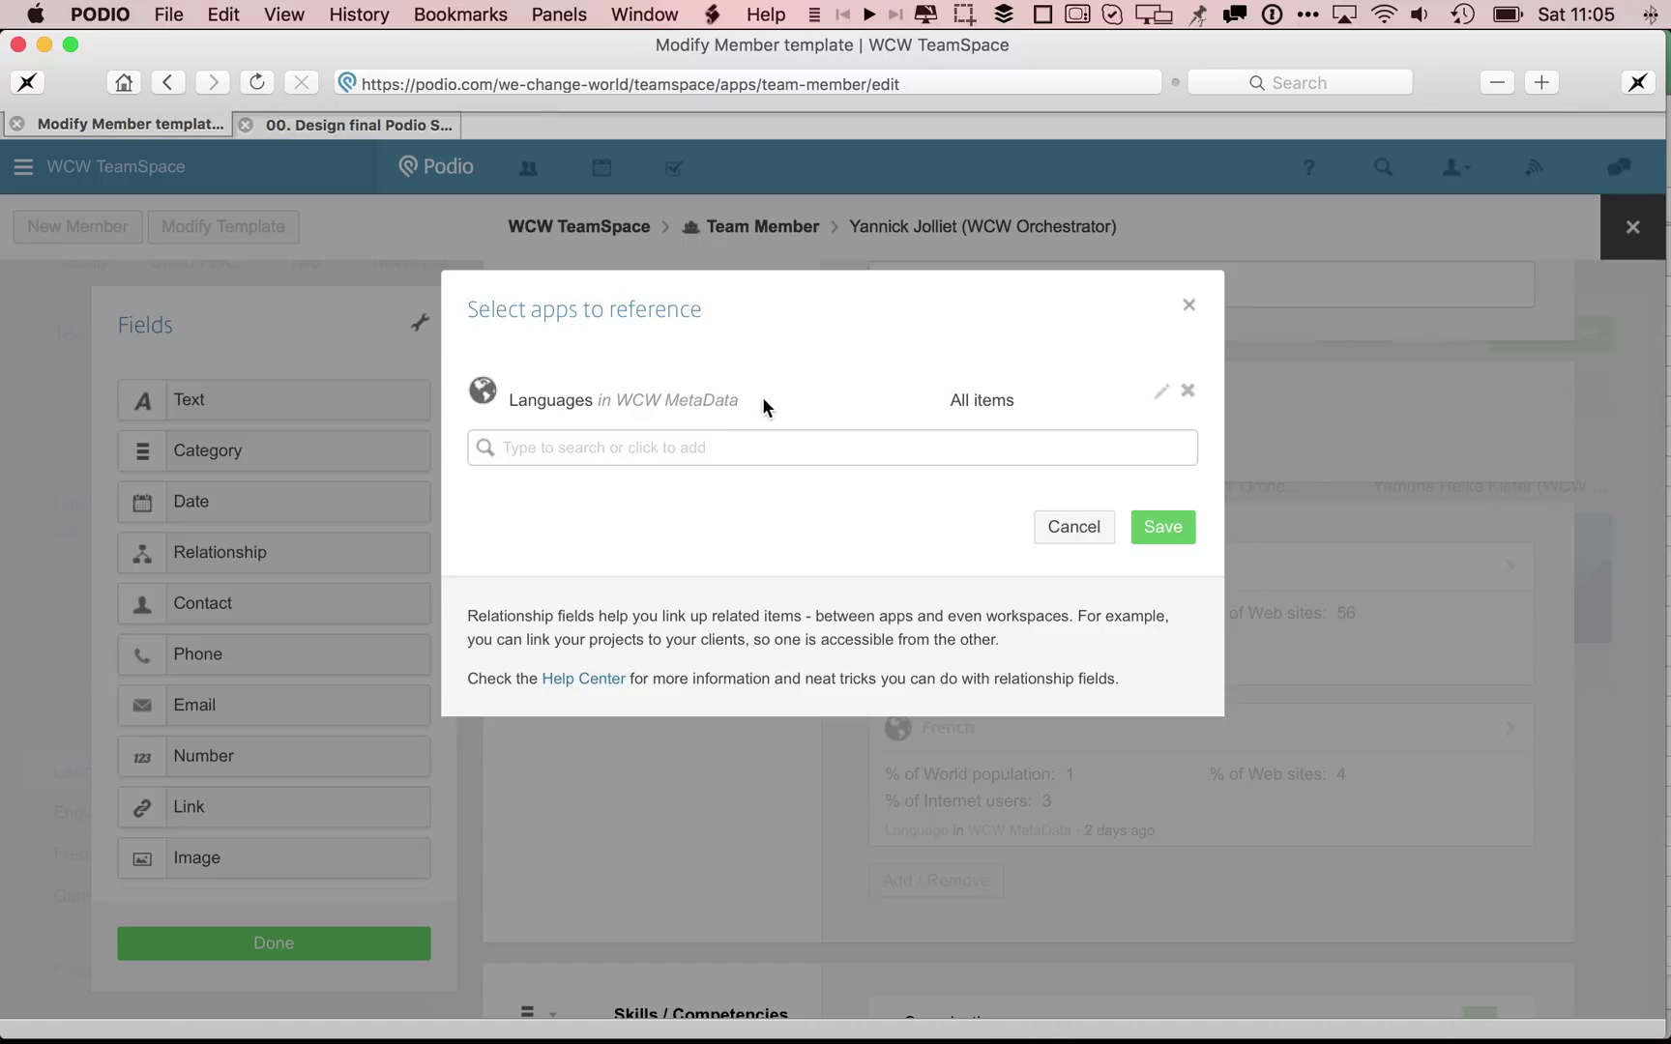
left_click(1161, 525)
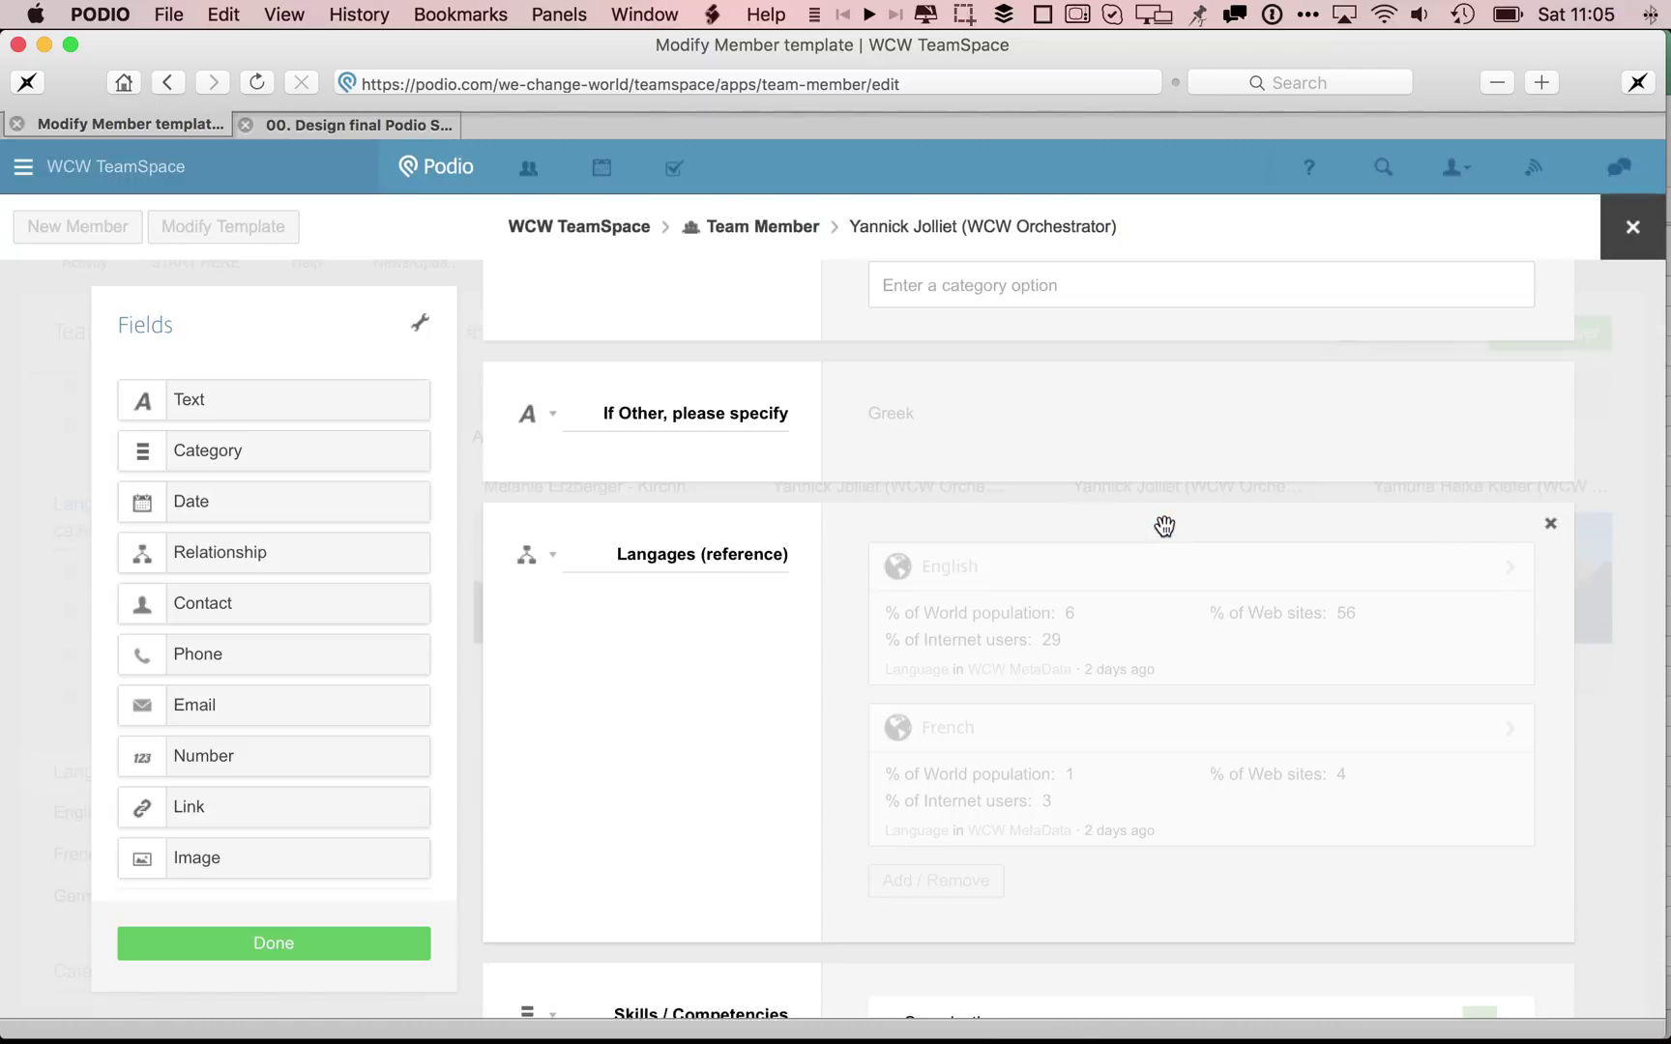
Finish editing the team member template.
scroll(757, 596, "up", 2)
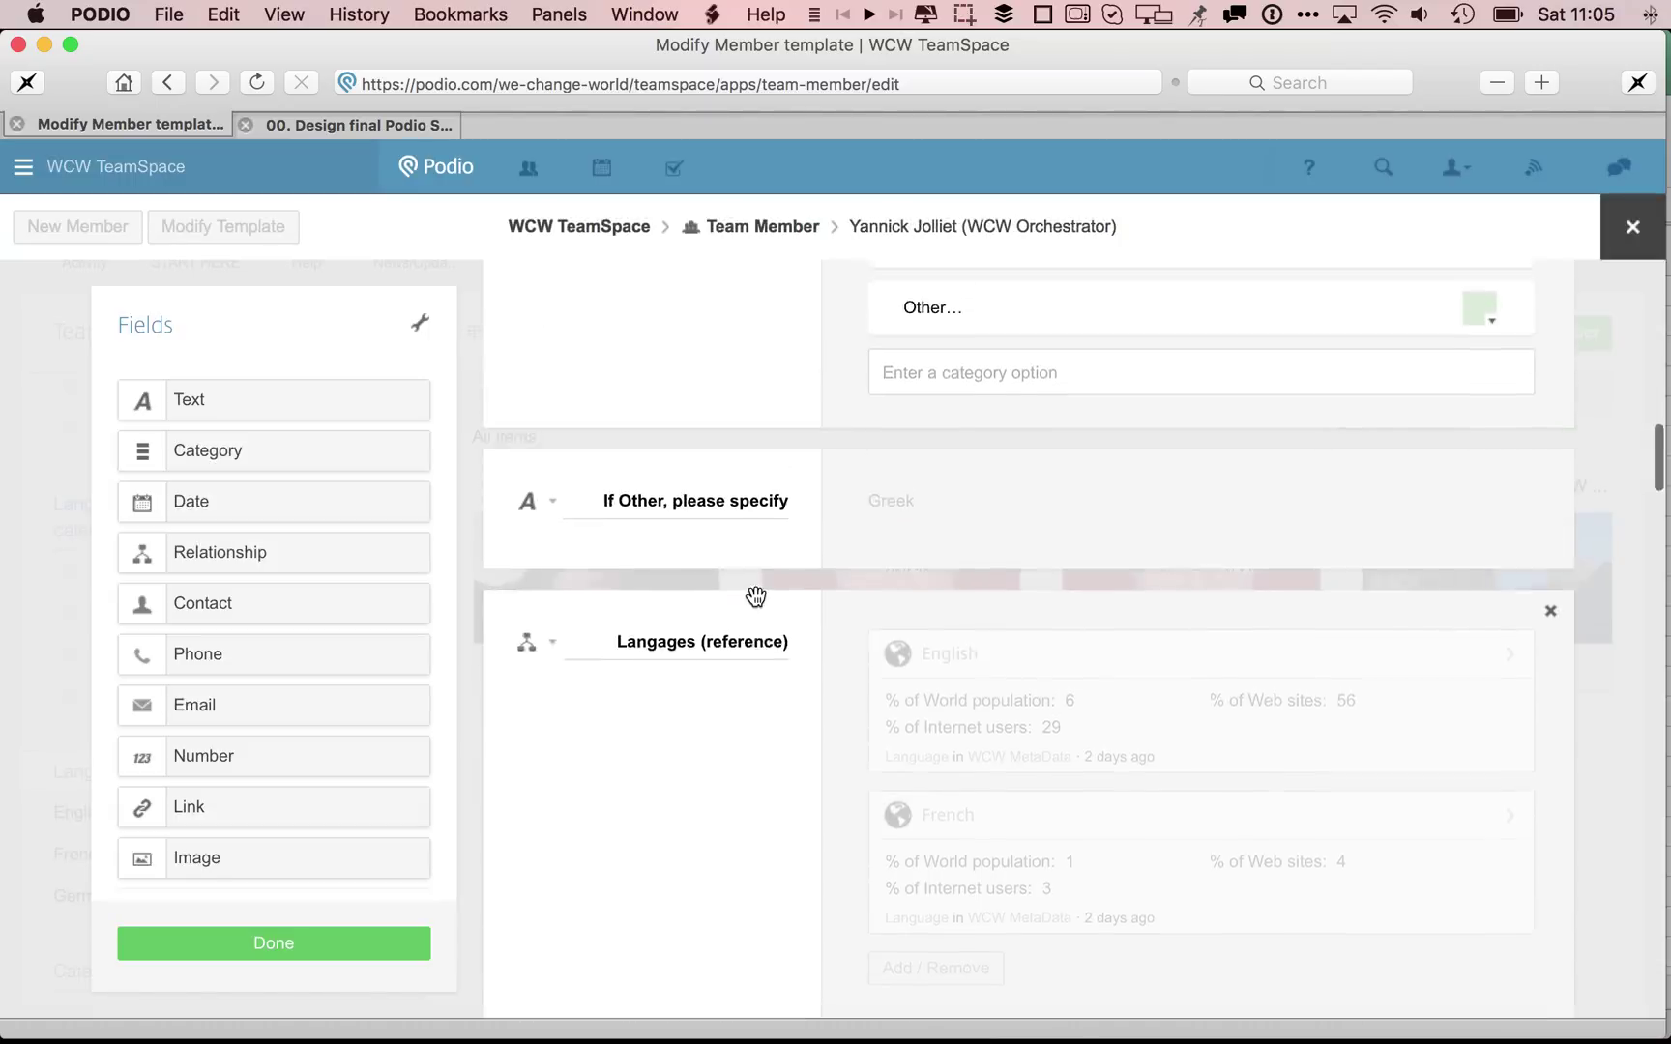
scroll(757, 597, "down", 3)
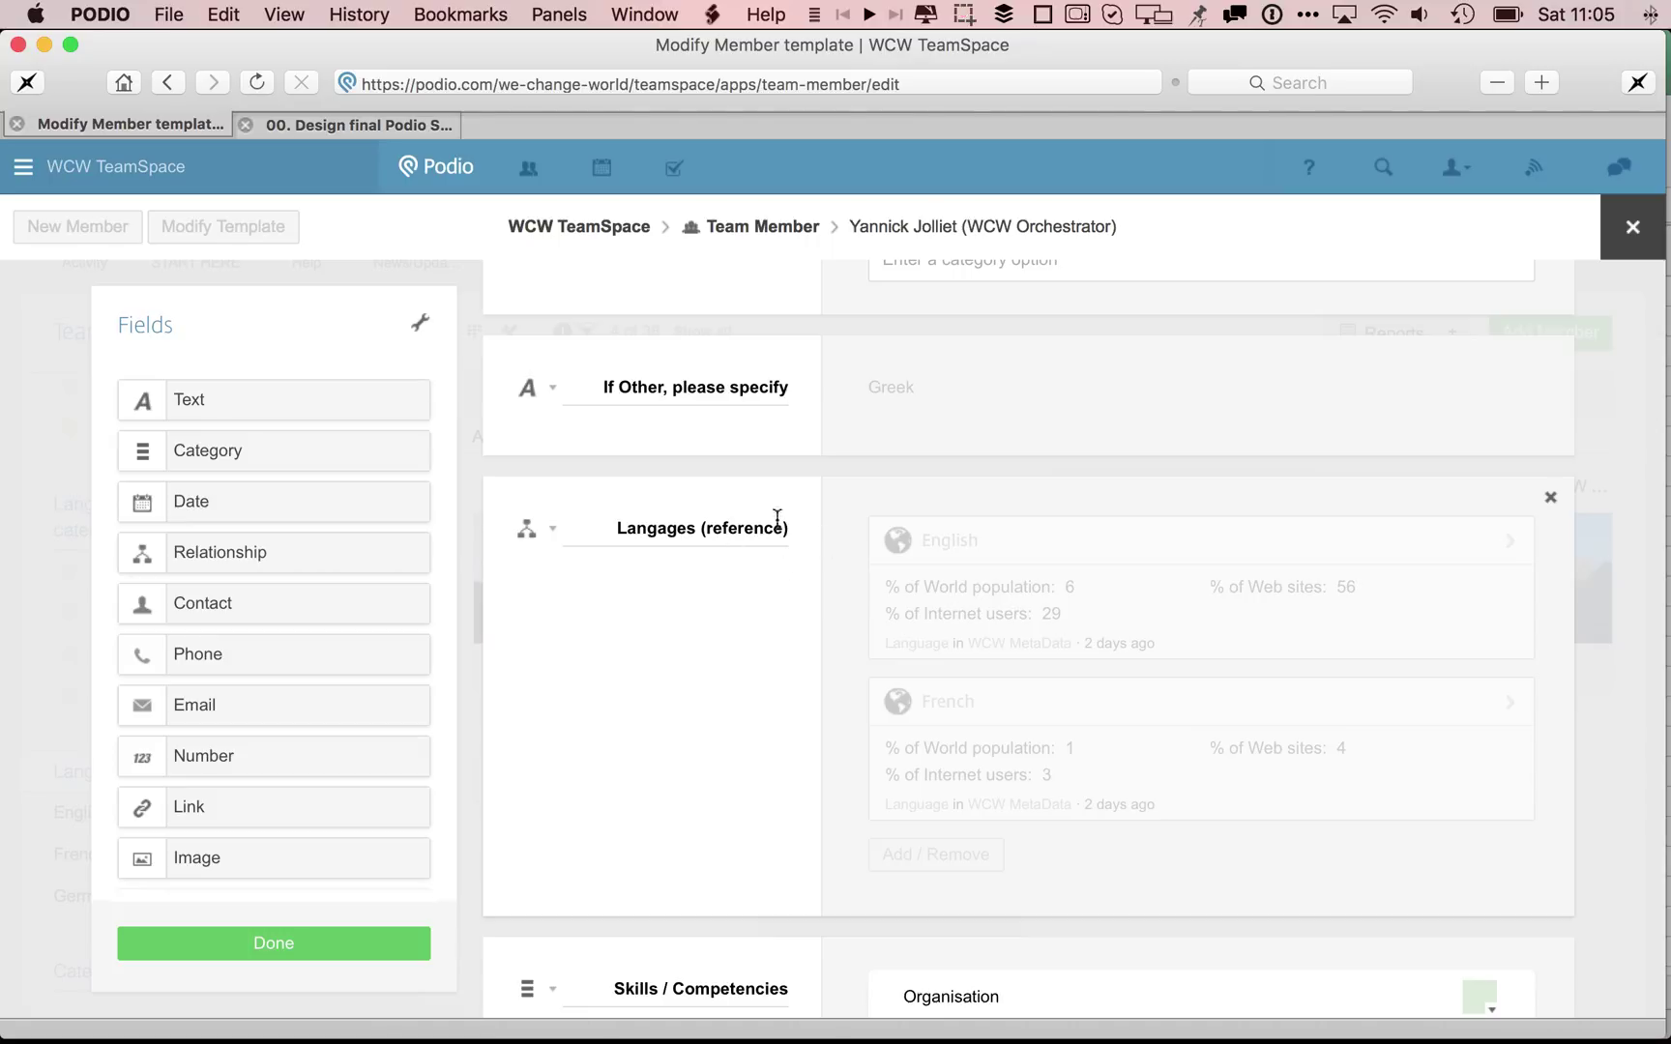
left_click(317, 946)
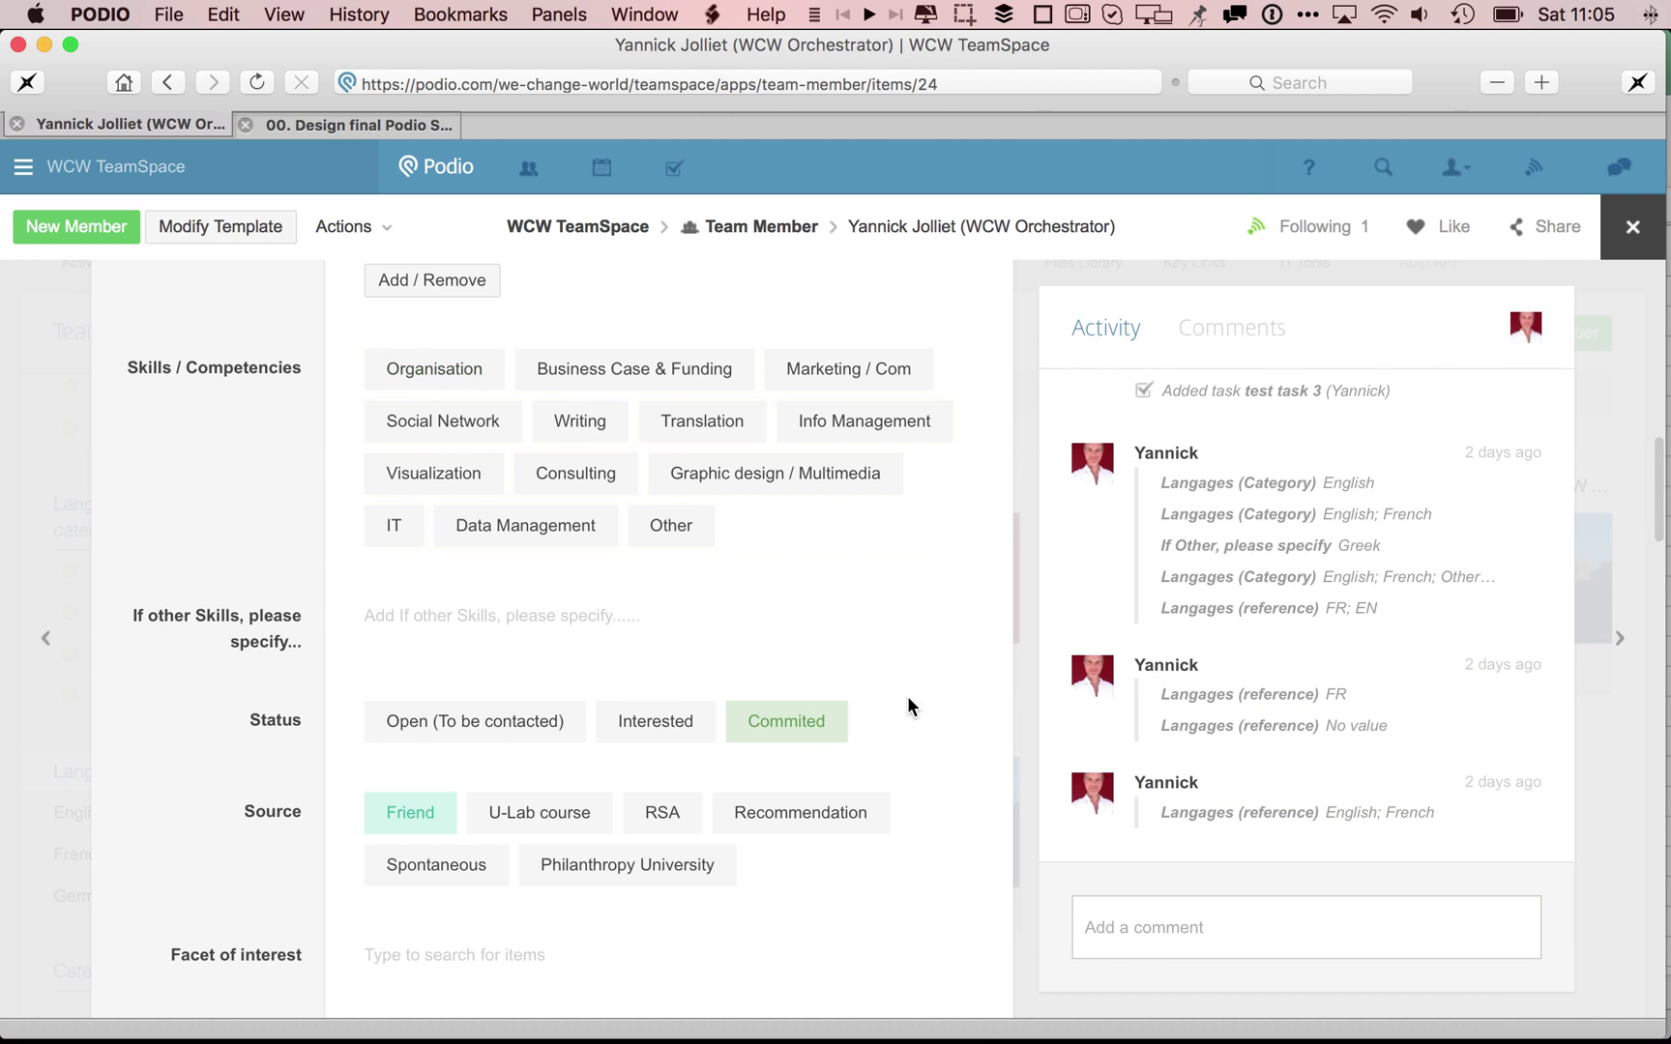
scroll(591, 696, "down", 8)
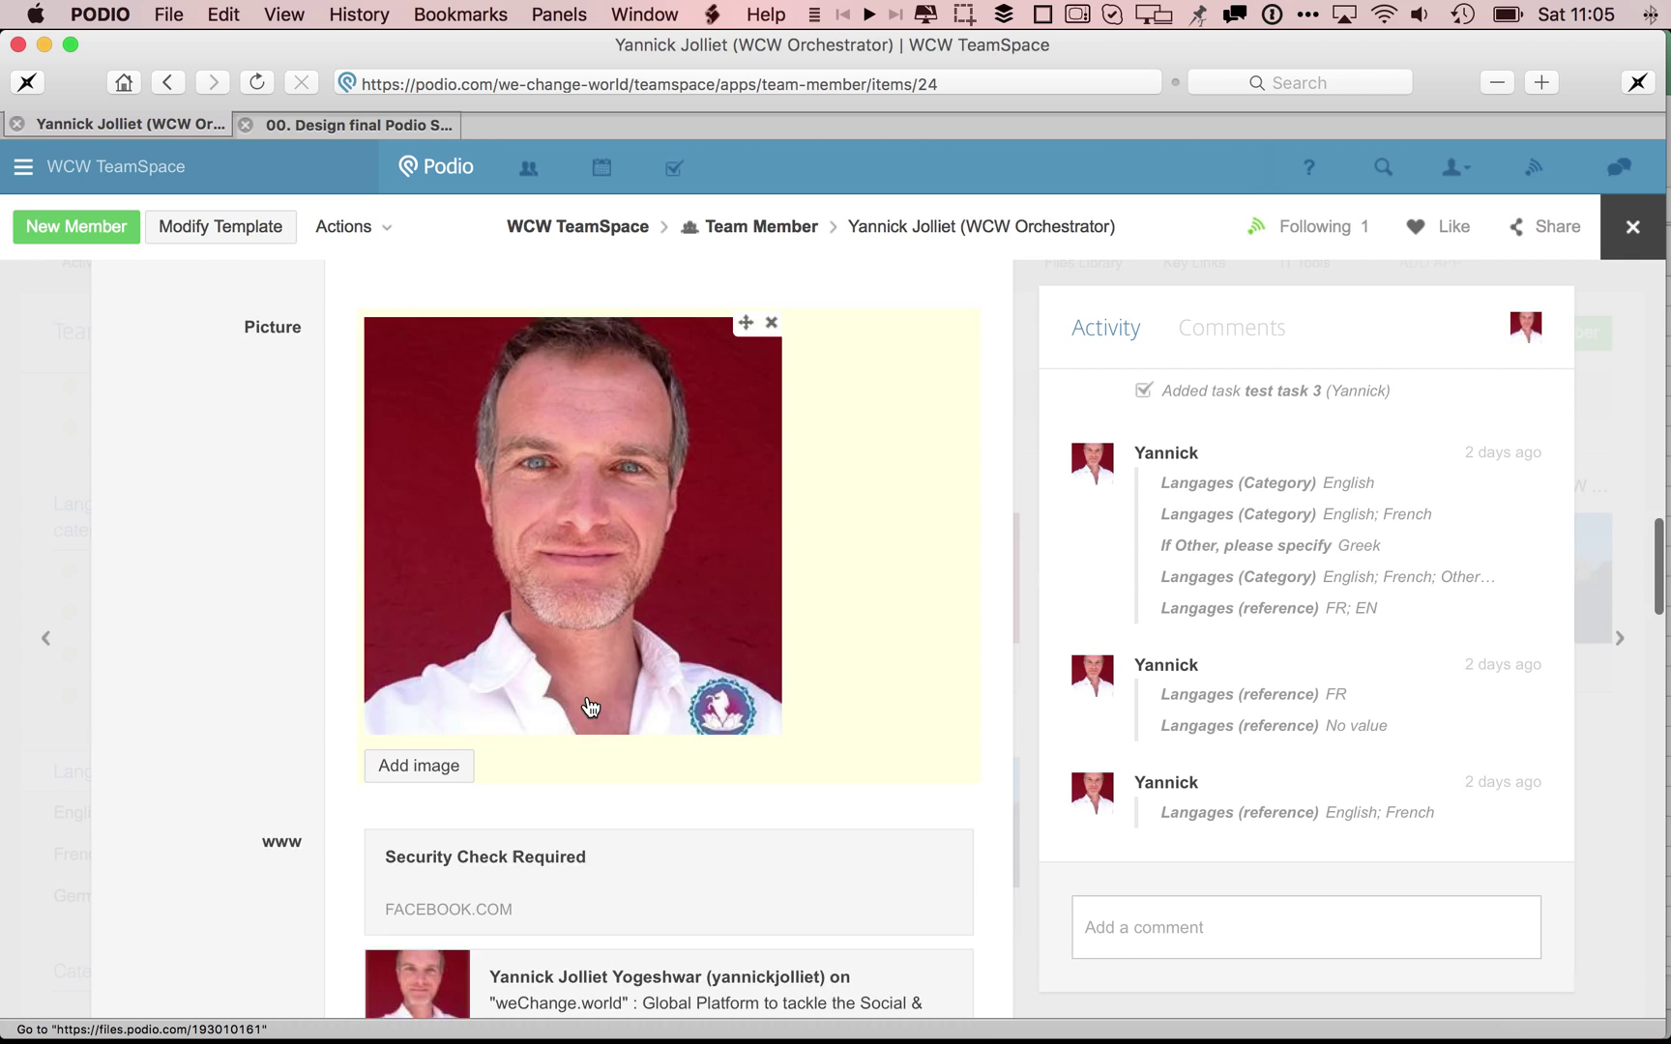
scroll(590, 706, "down", 2)
scroll(590, 706, "up", 10)
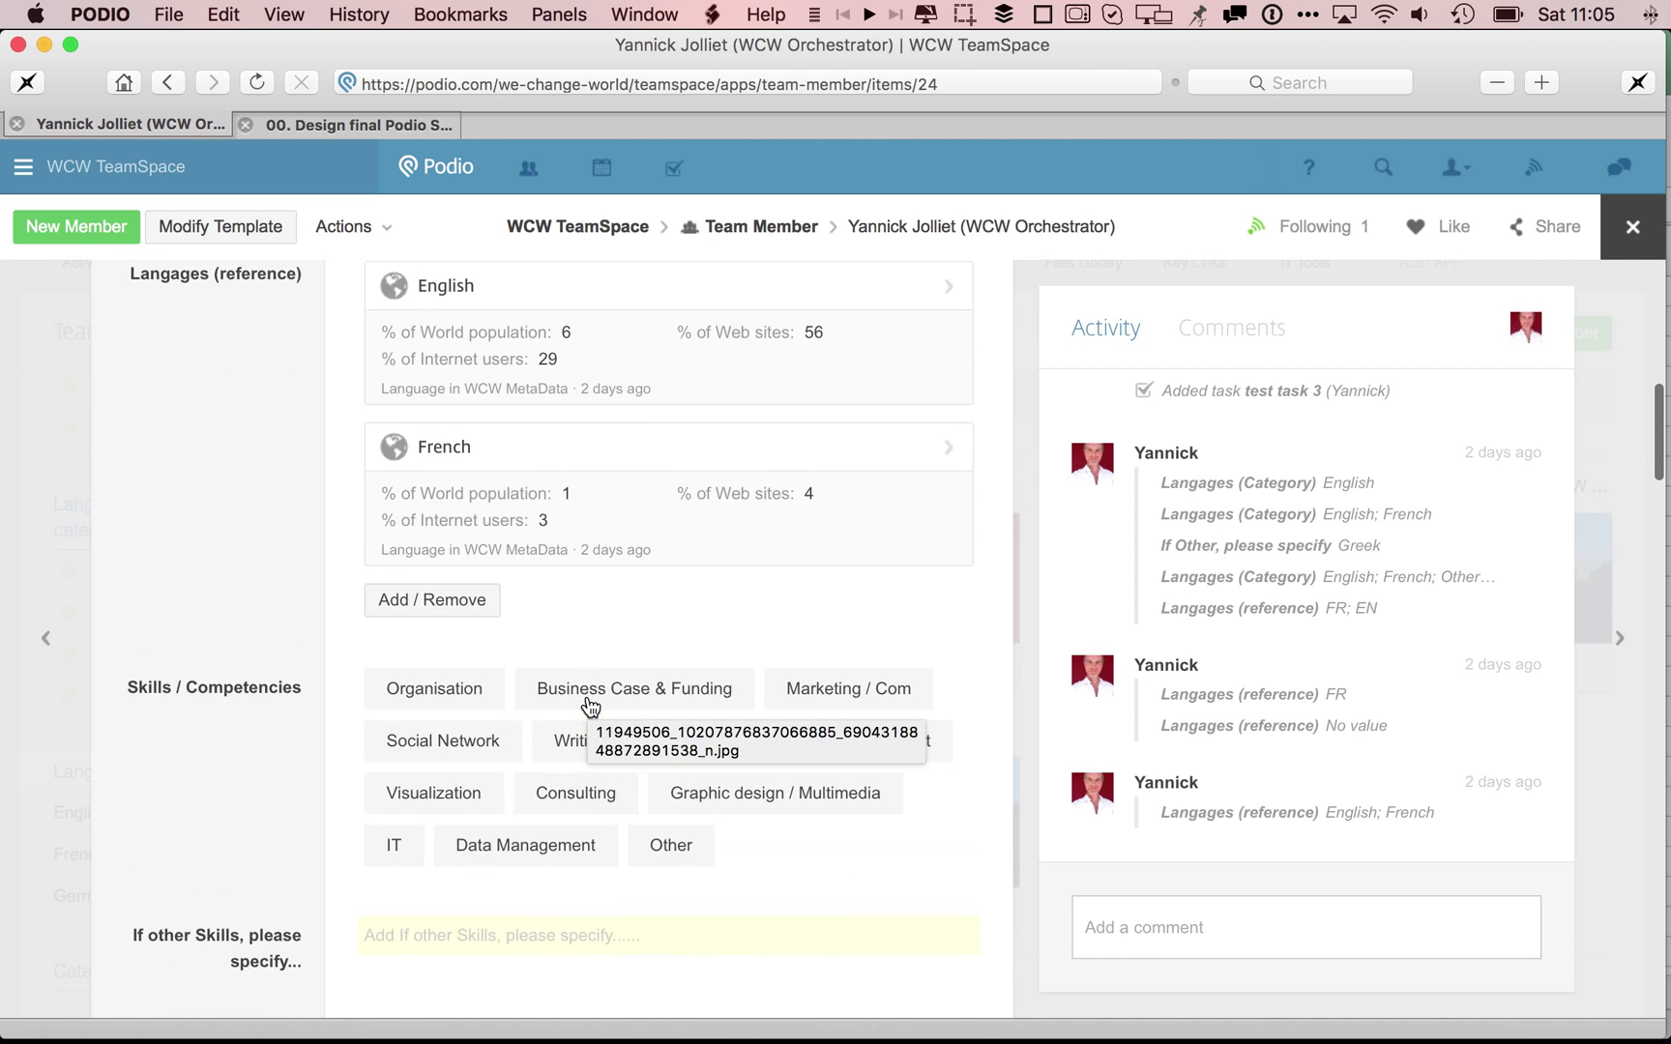
left_click(458, 924)
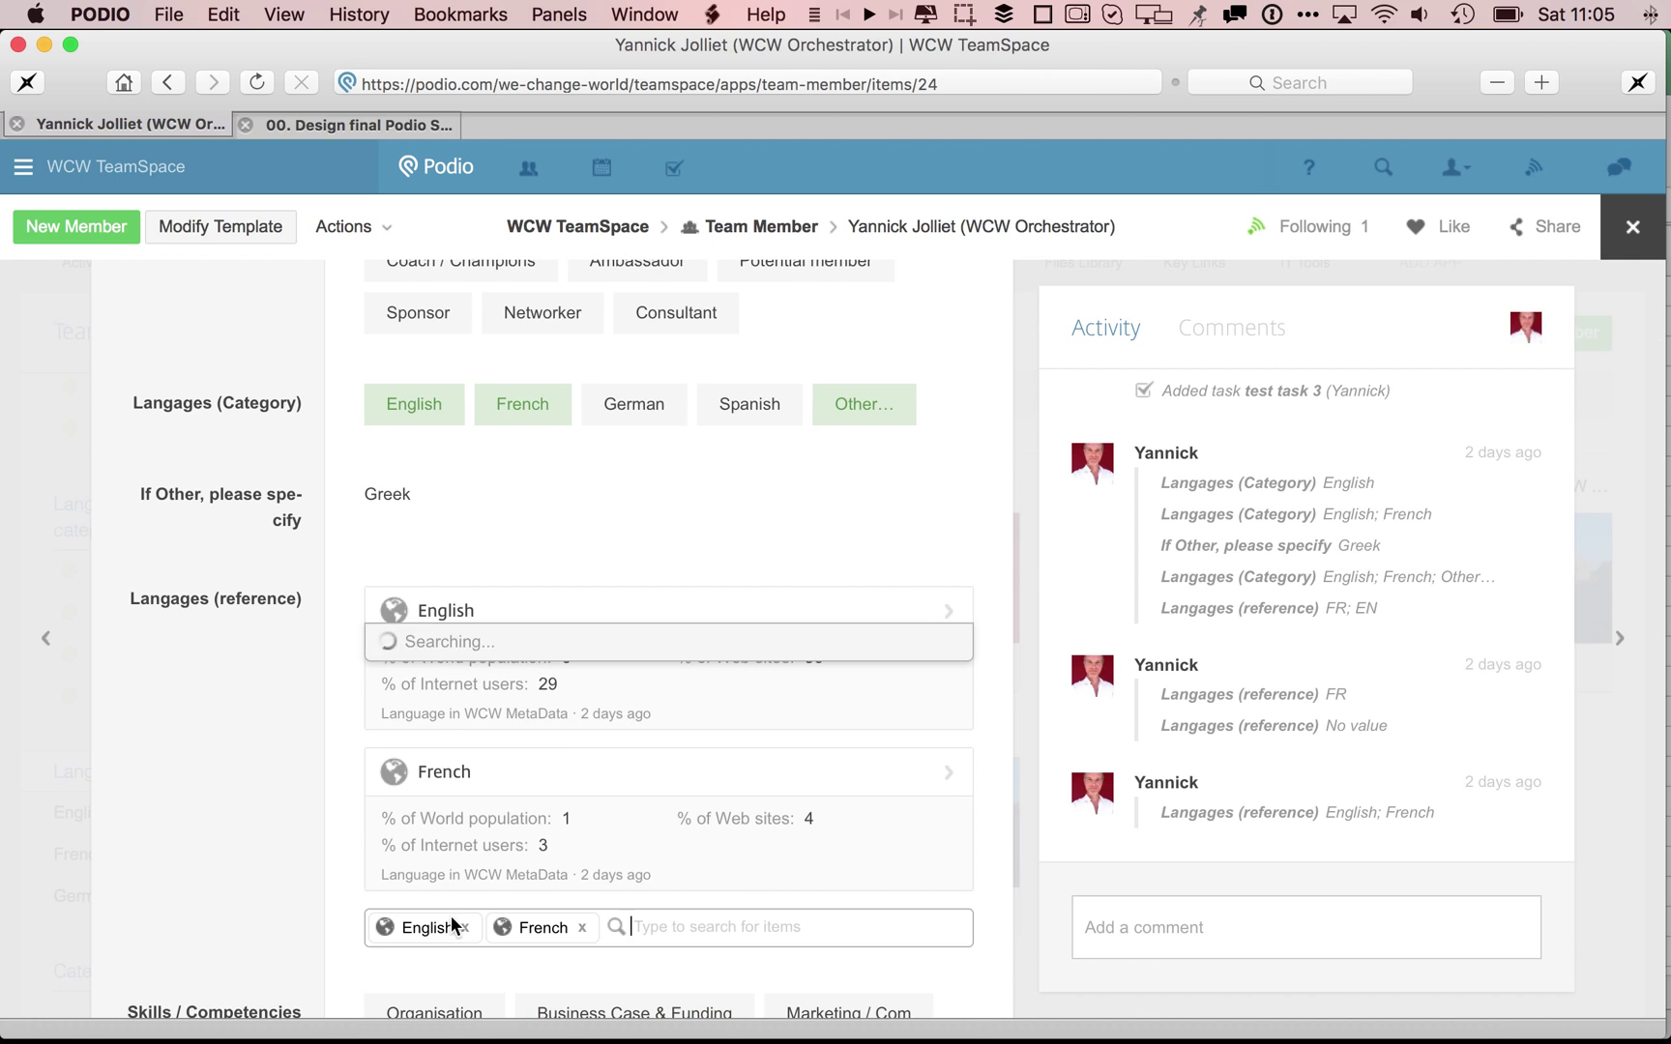
scroll(149, 800, "down", 3)
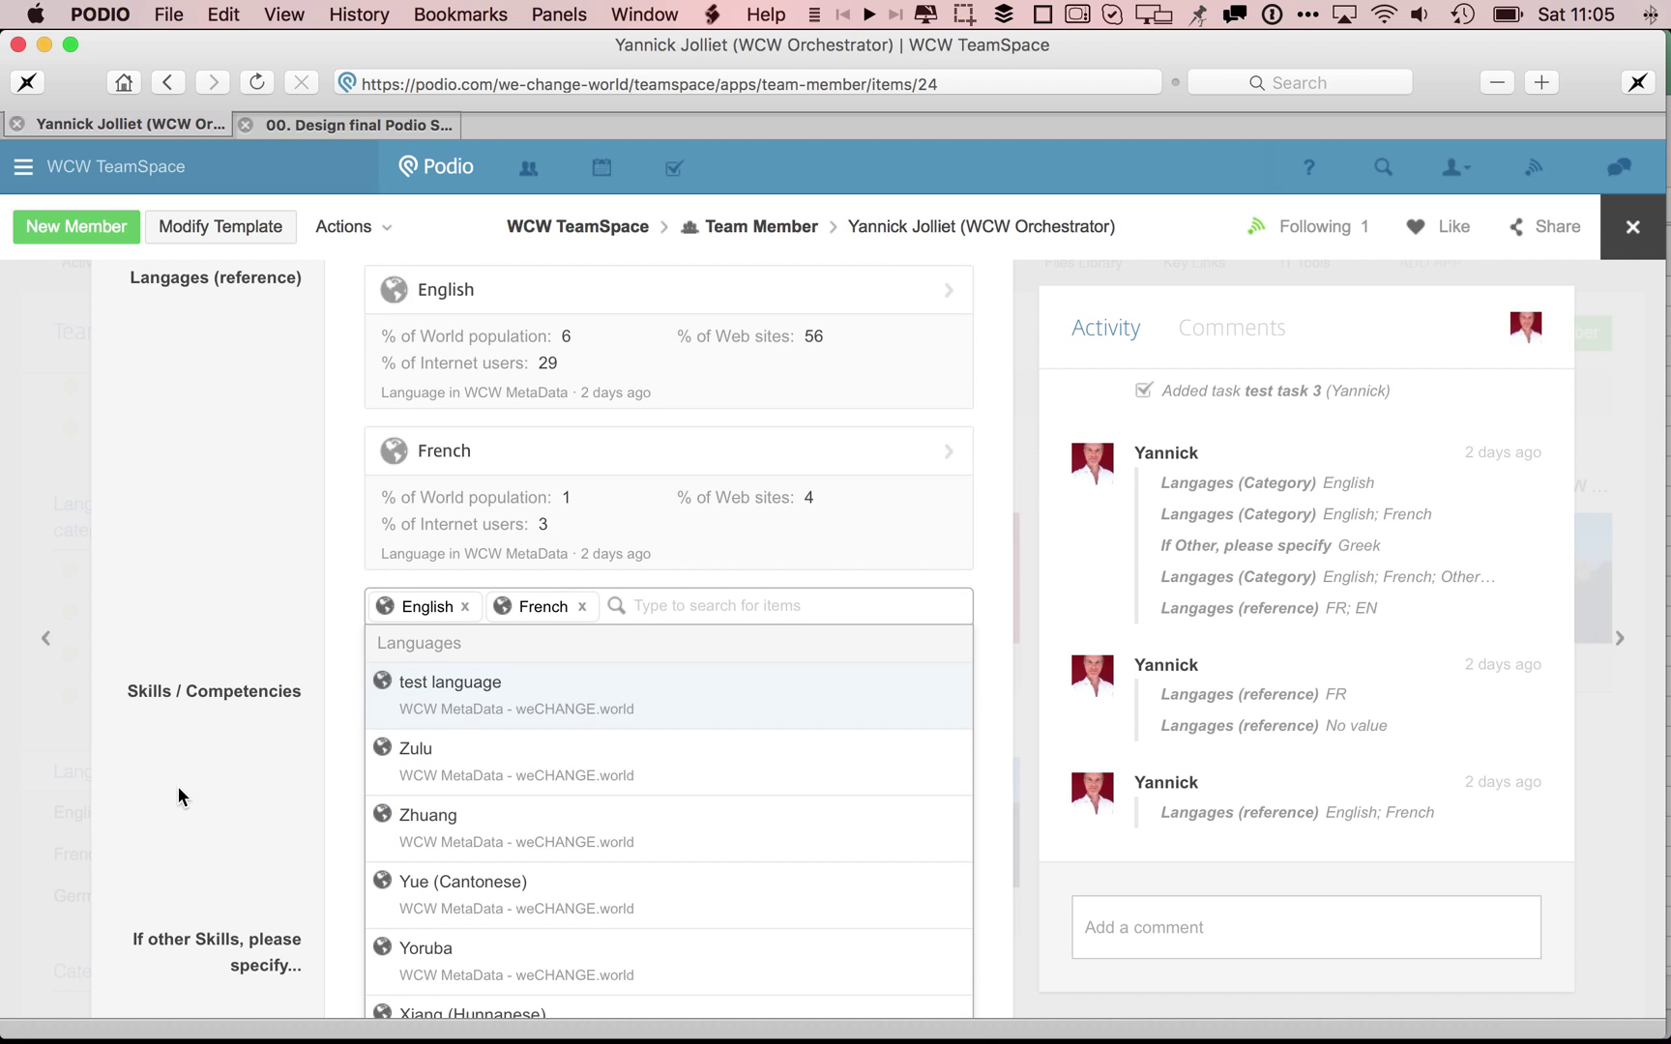
scroll(178, 785, "down", 2)
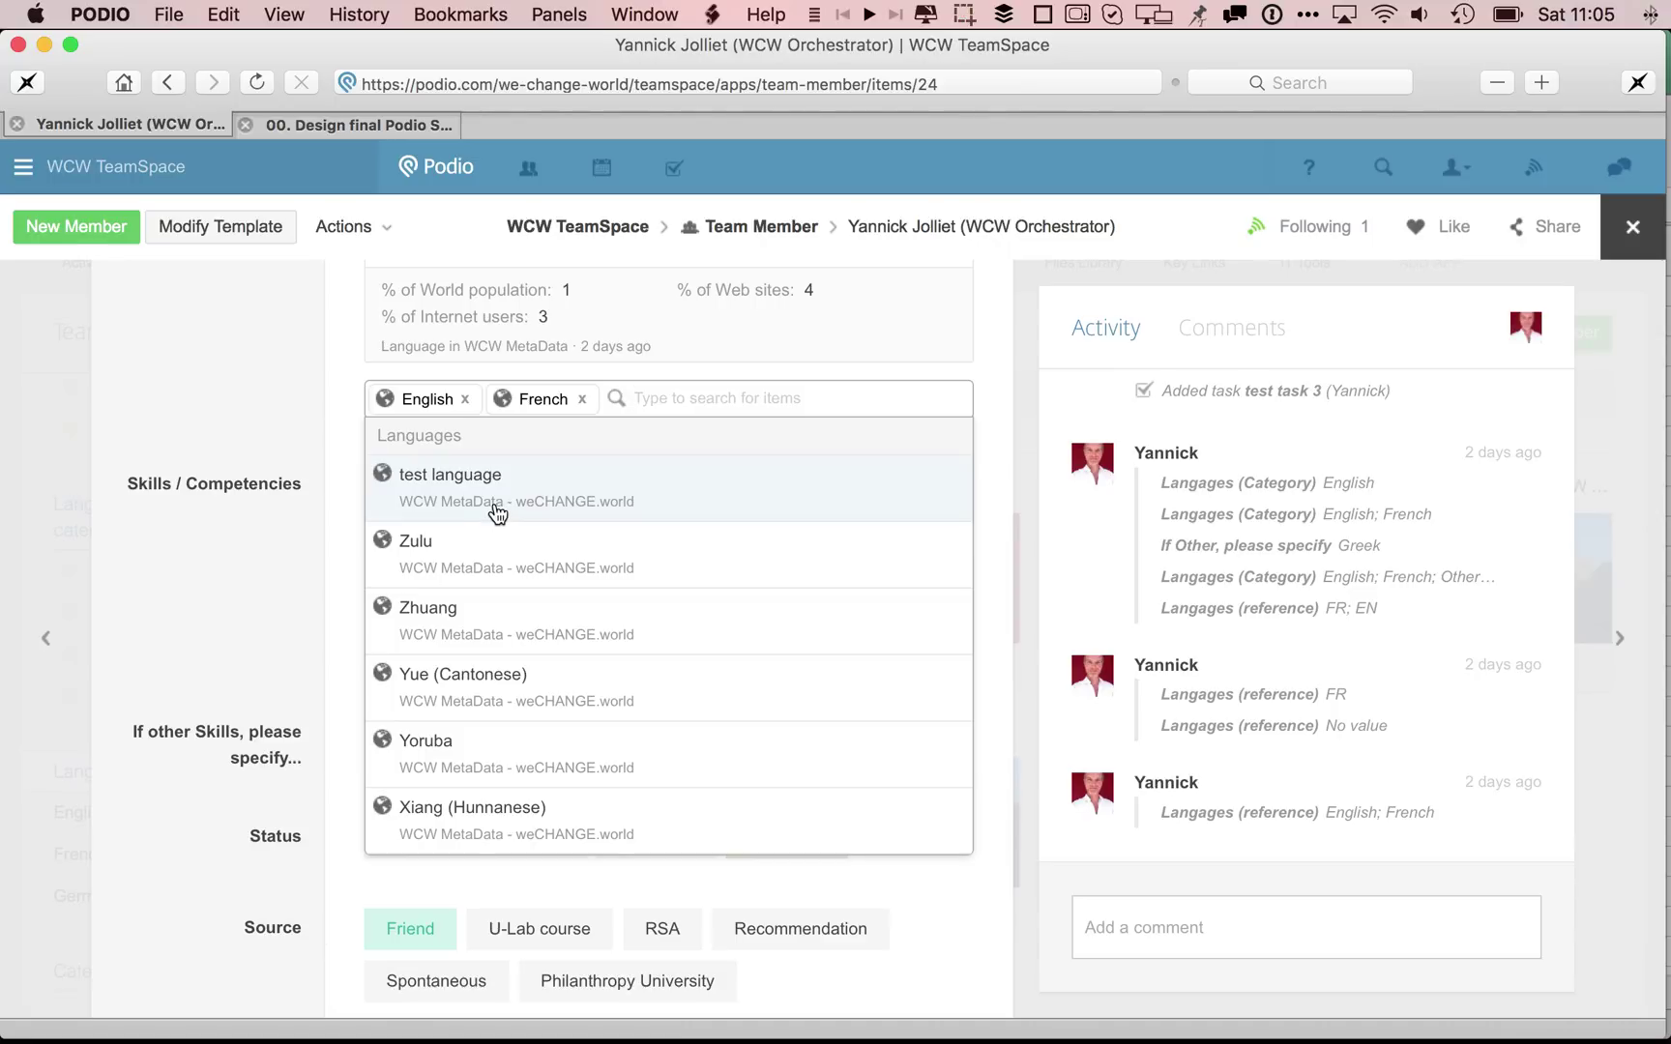
type("te")
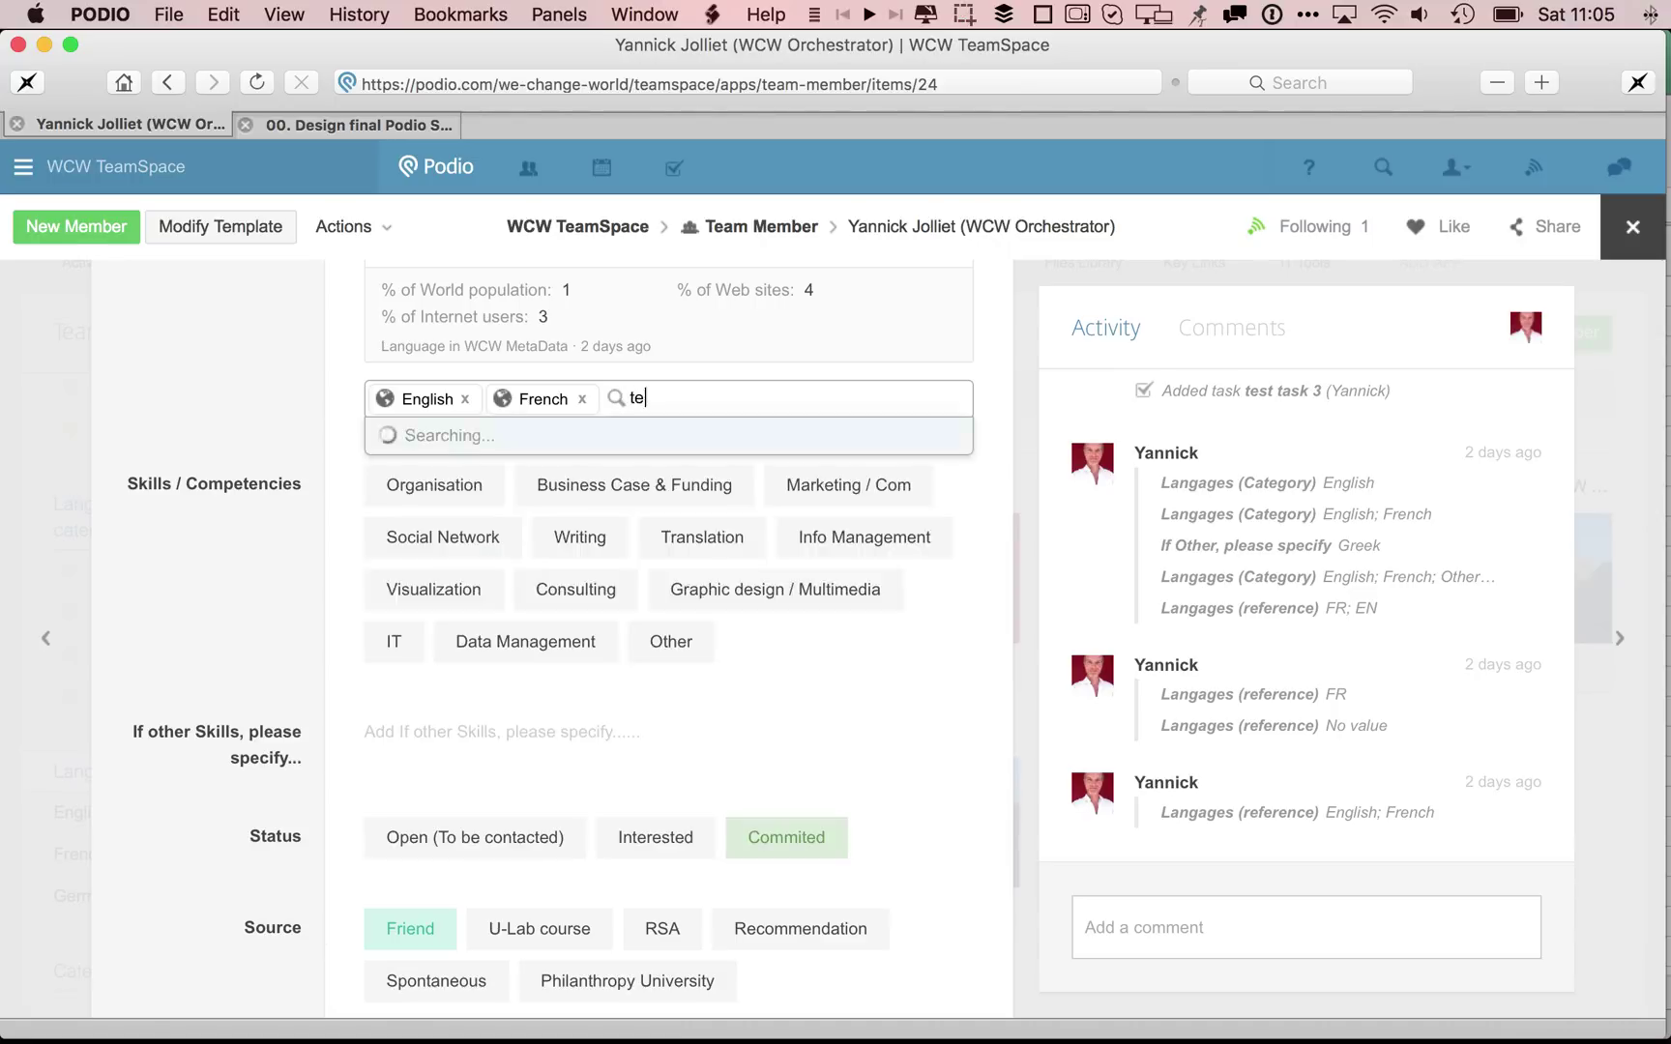
left_click(454, 476)
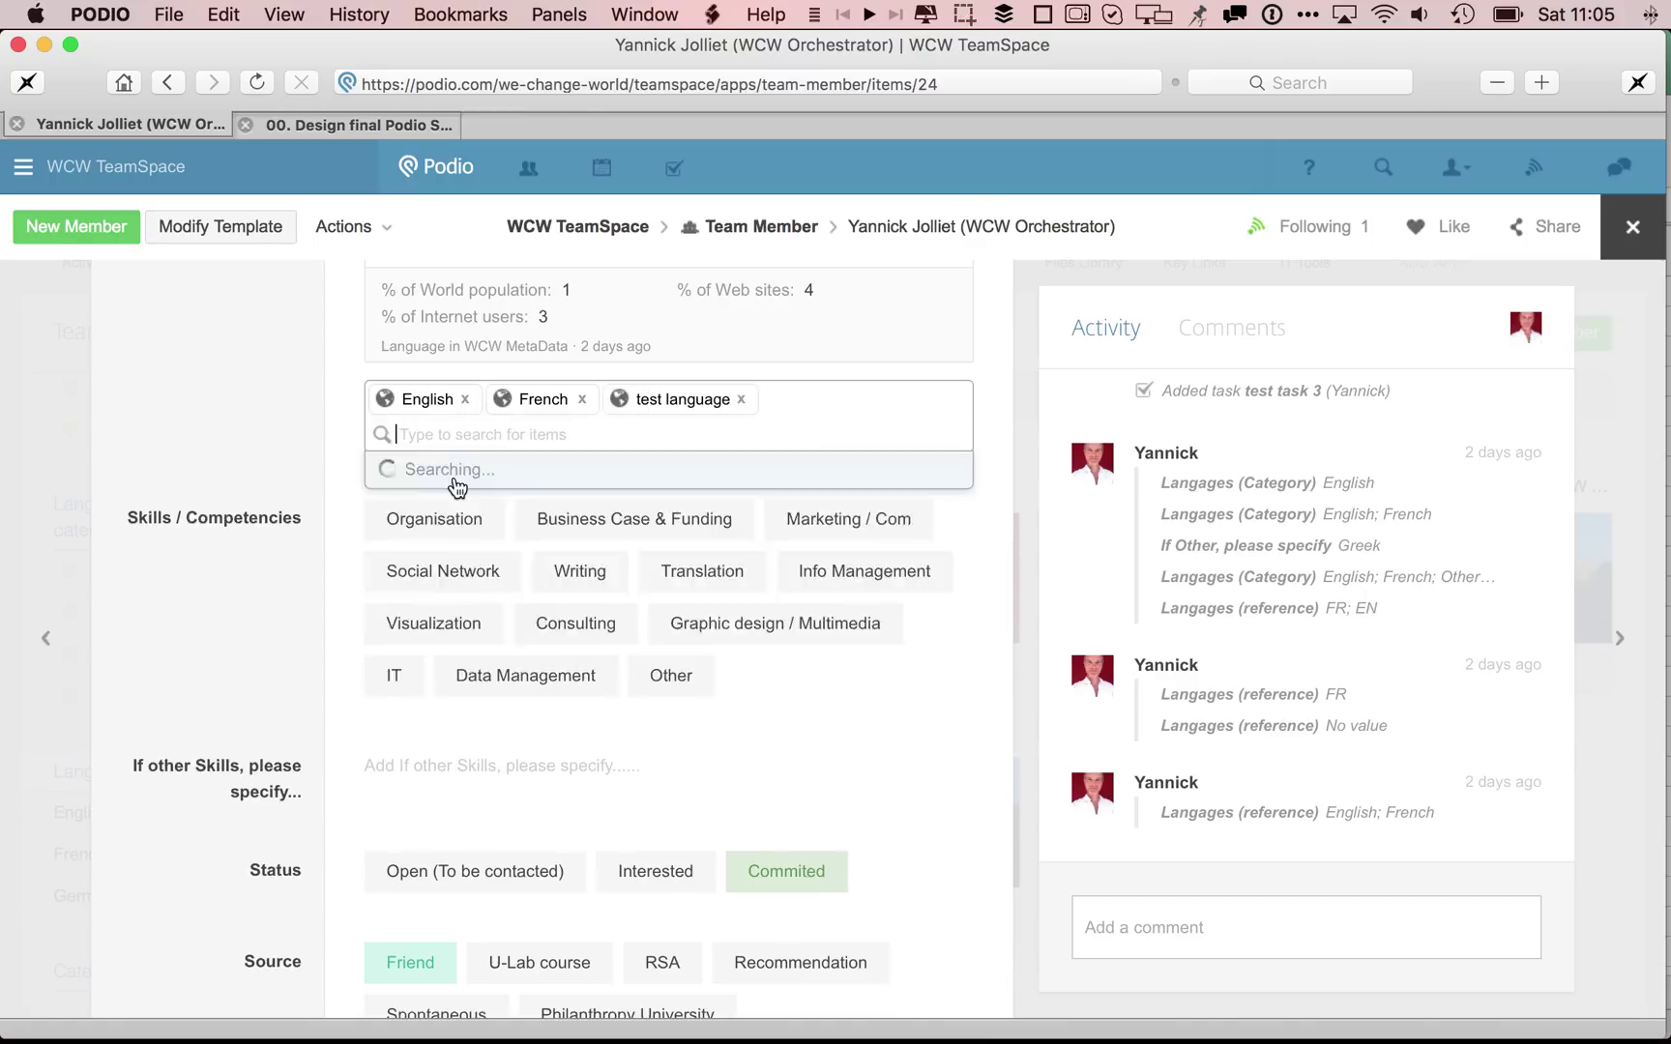
left_click(743, 400)
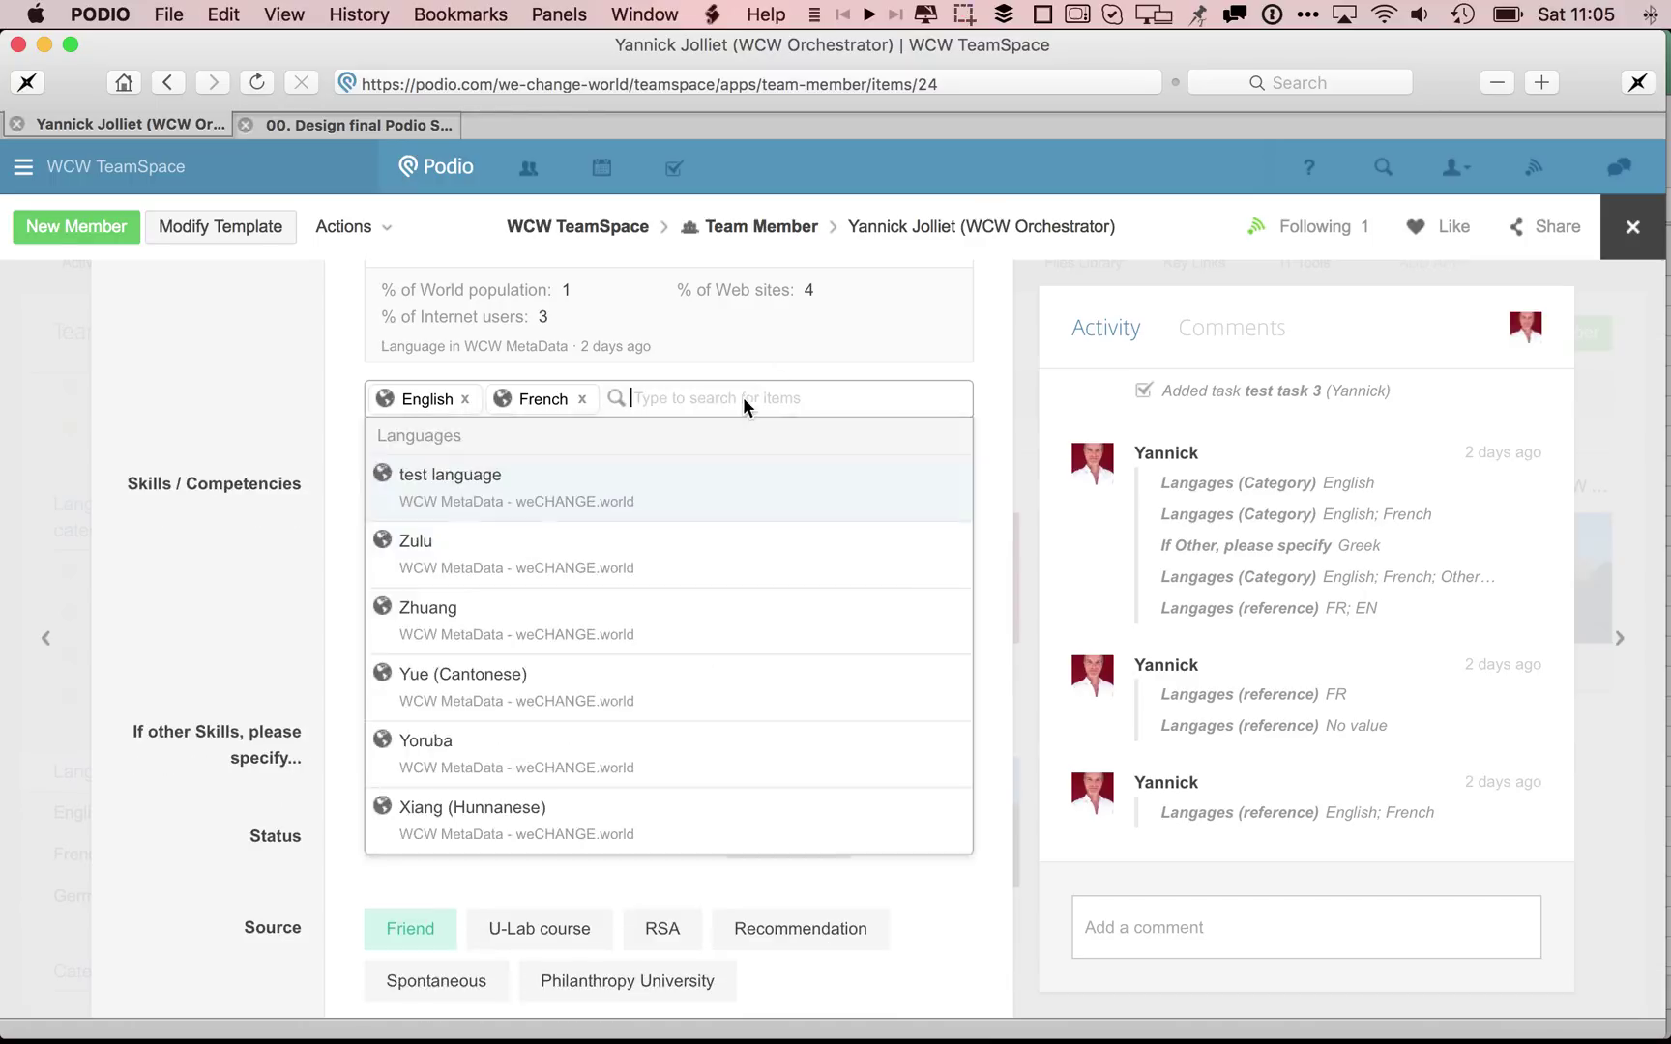
left_click(279, 398)
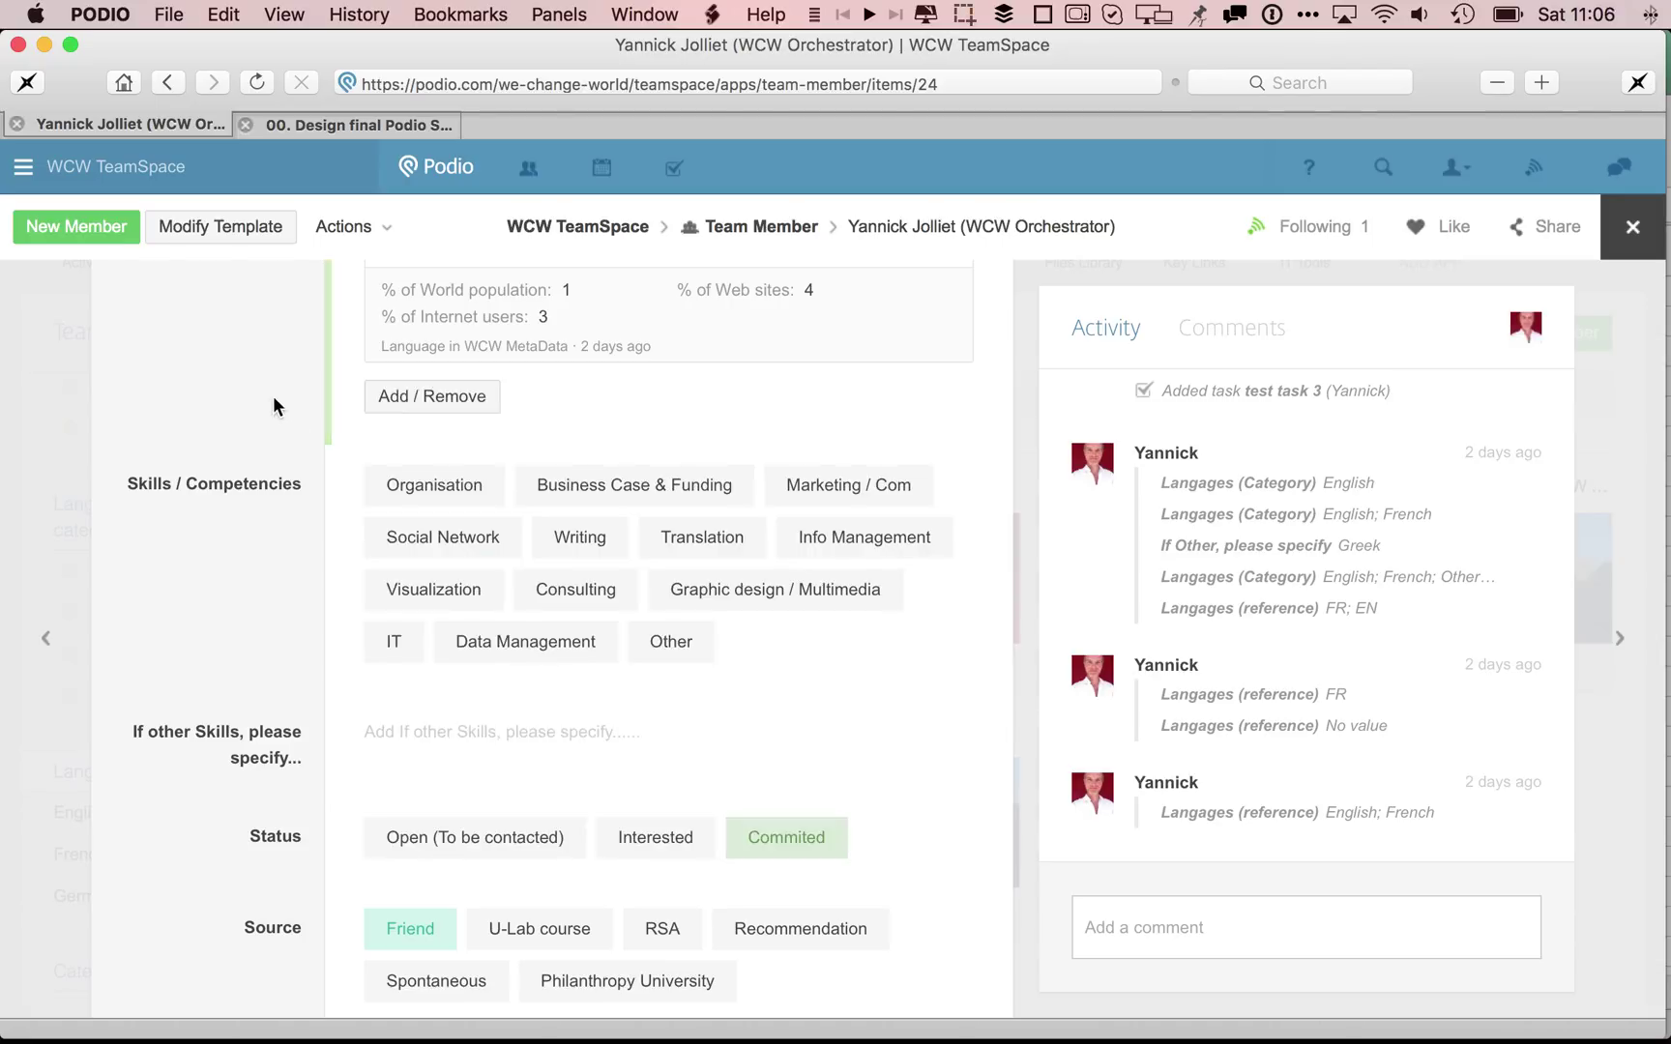
scroll(273, 396, "up", 3)
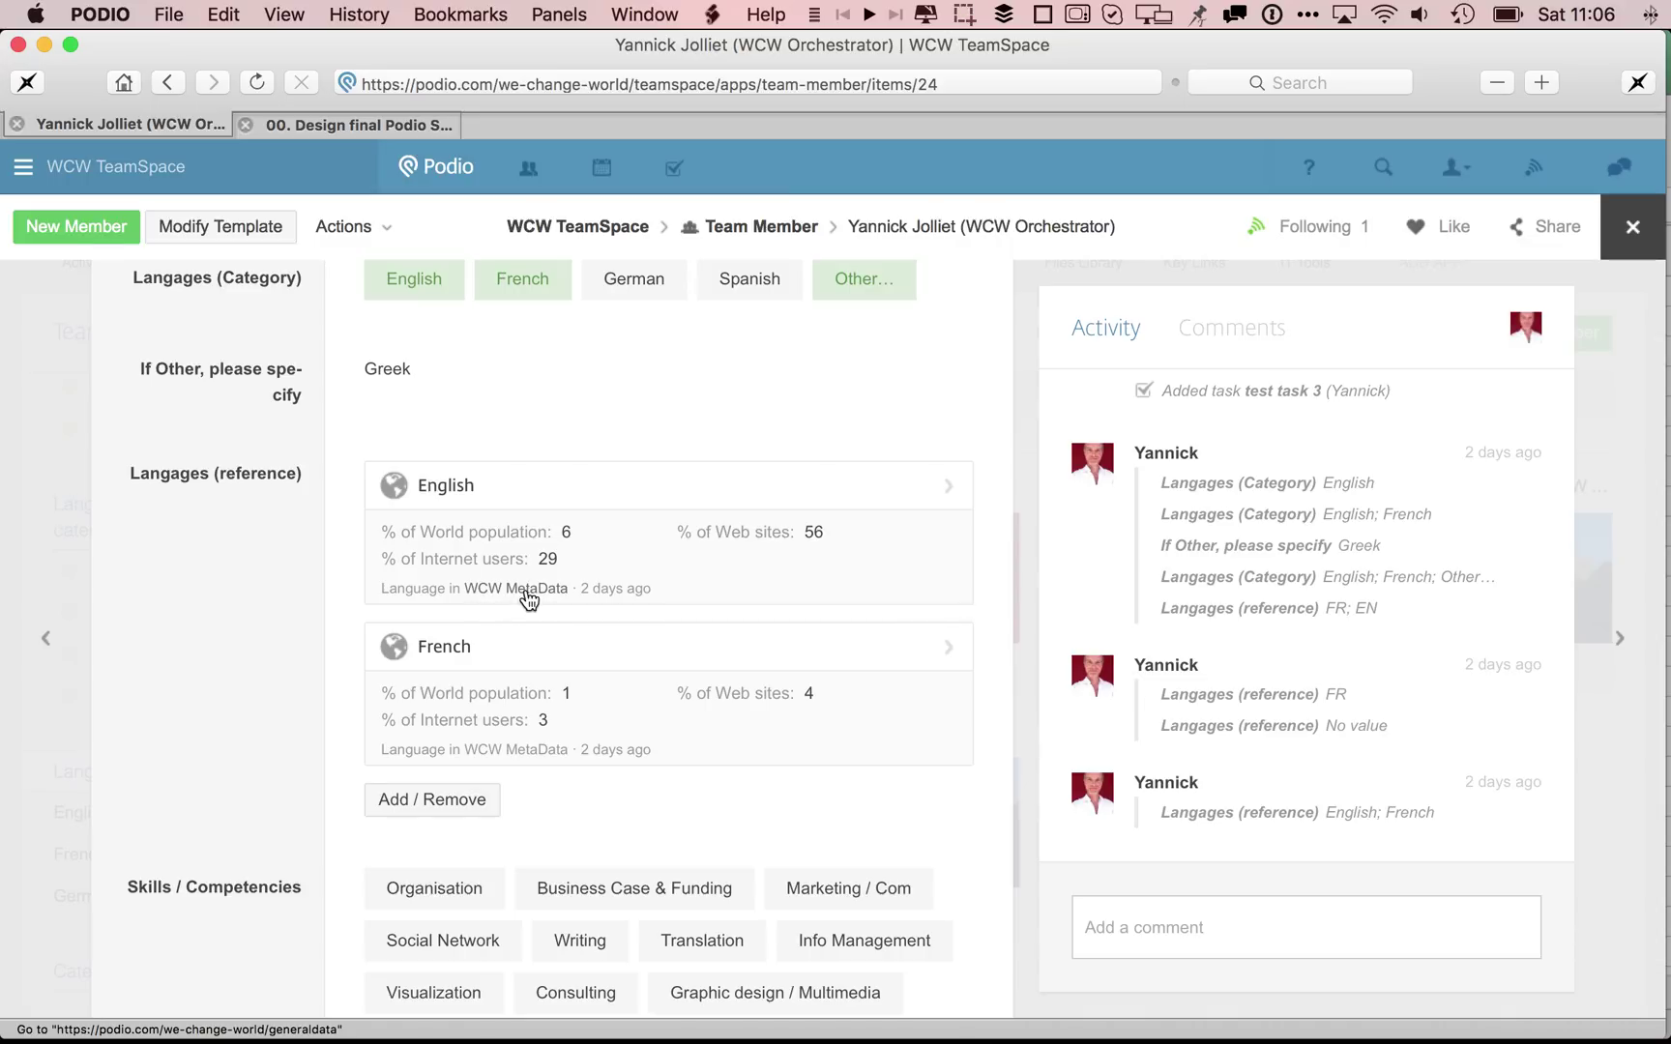
Open the WCW MetaData workspace from the link under a language card.
left_click(525, 590)
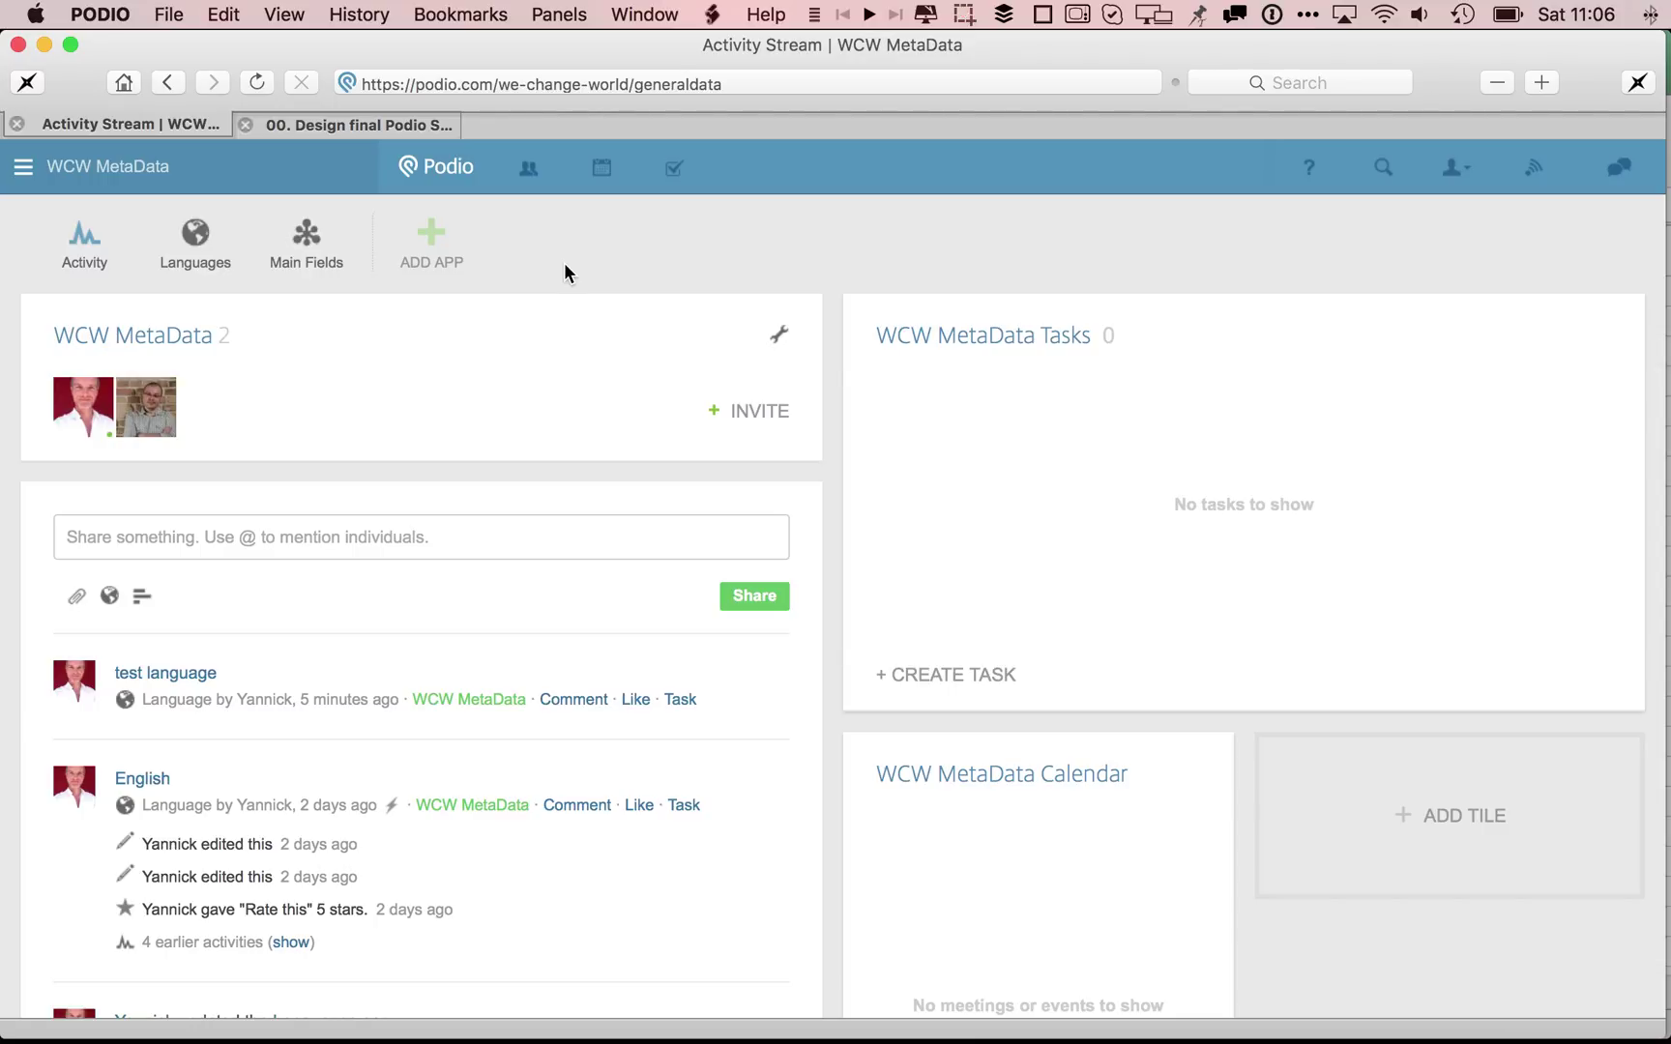
Open the Languages app and scroll through its language table.
left_click(212, 252)
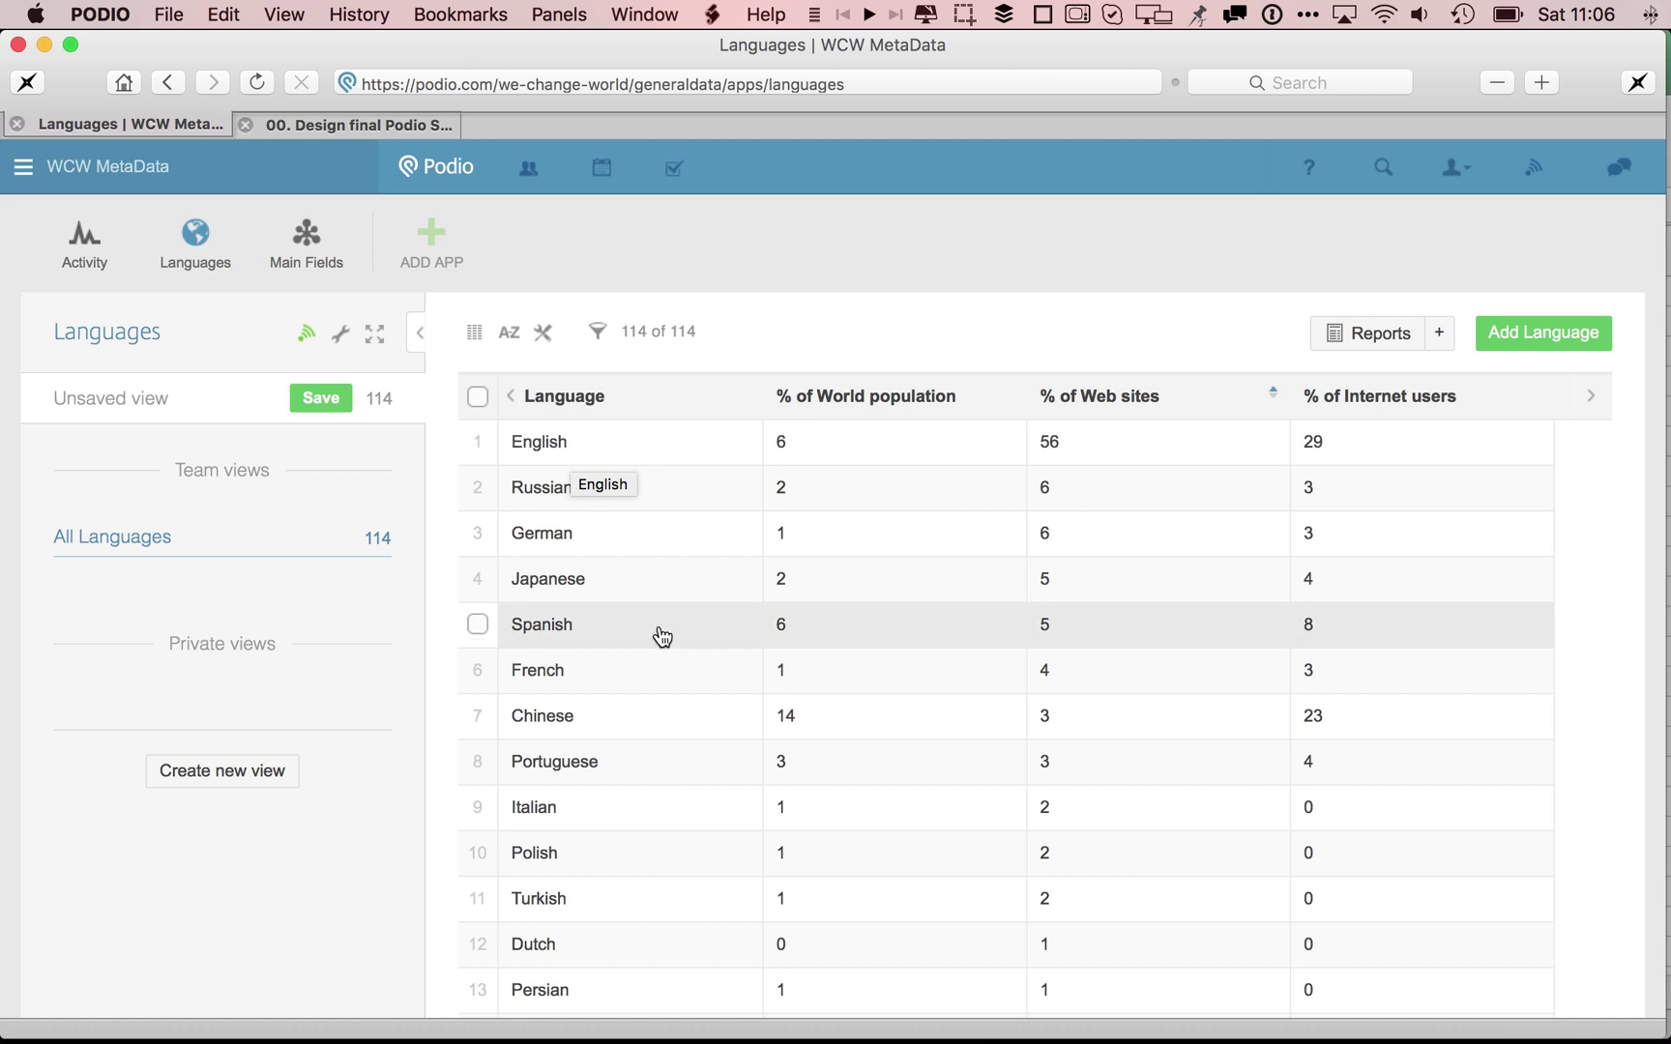
scroll(661, 635, "down", 5)
scroll(662, 635, "down", 5)
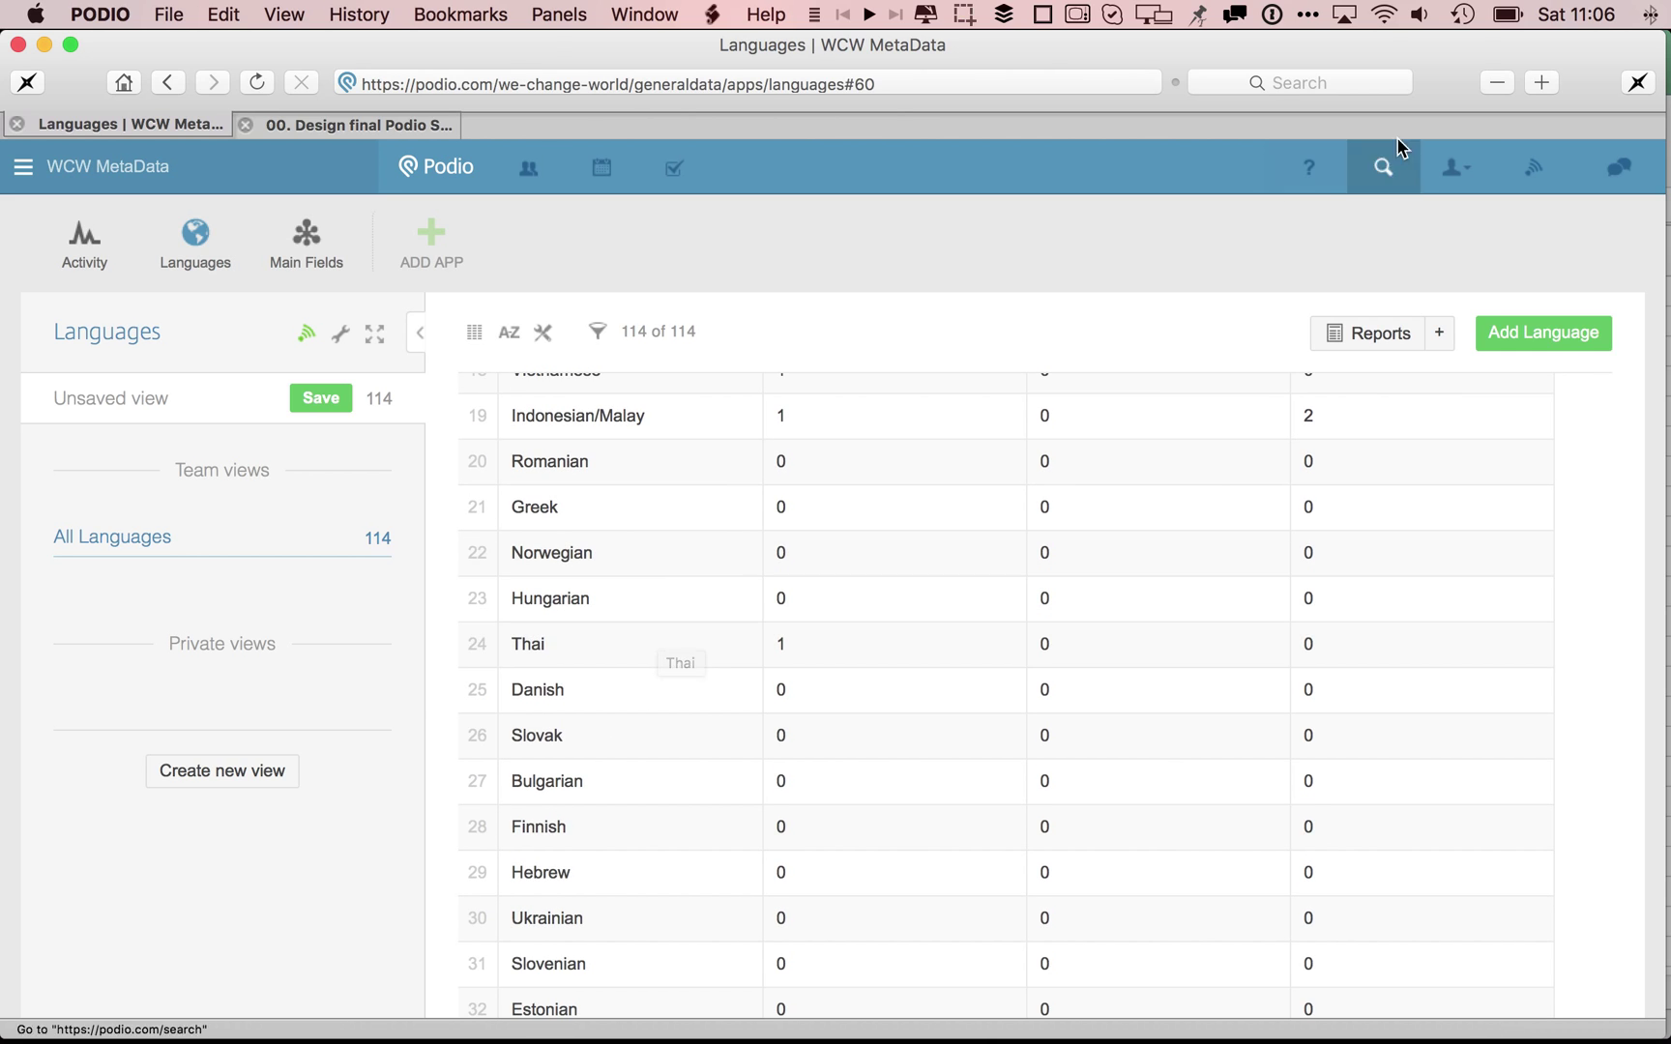
Find 'test language' with a header search for 'test' and delete it.
left_click(1384, 168)
type("test")
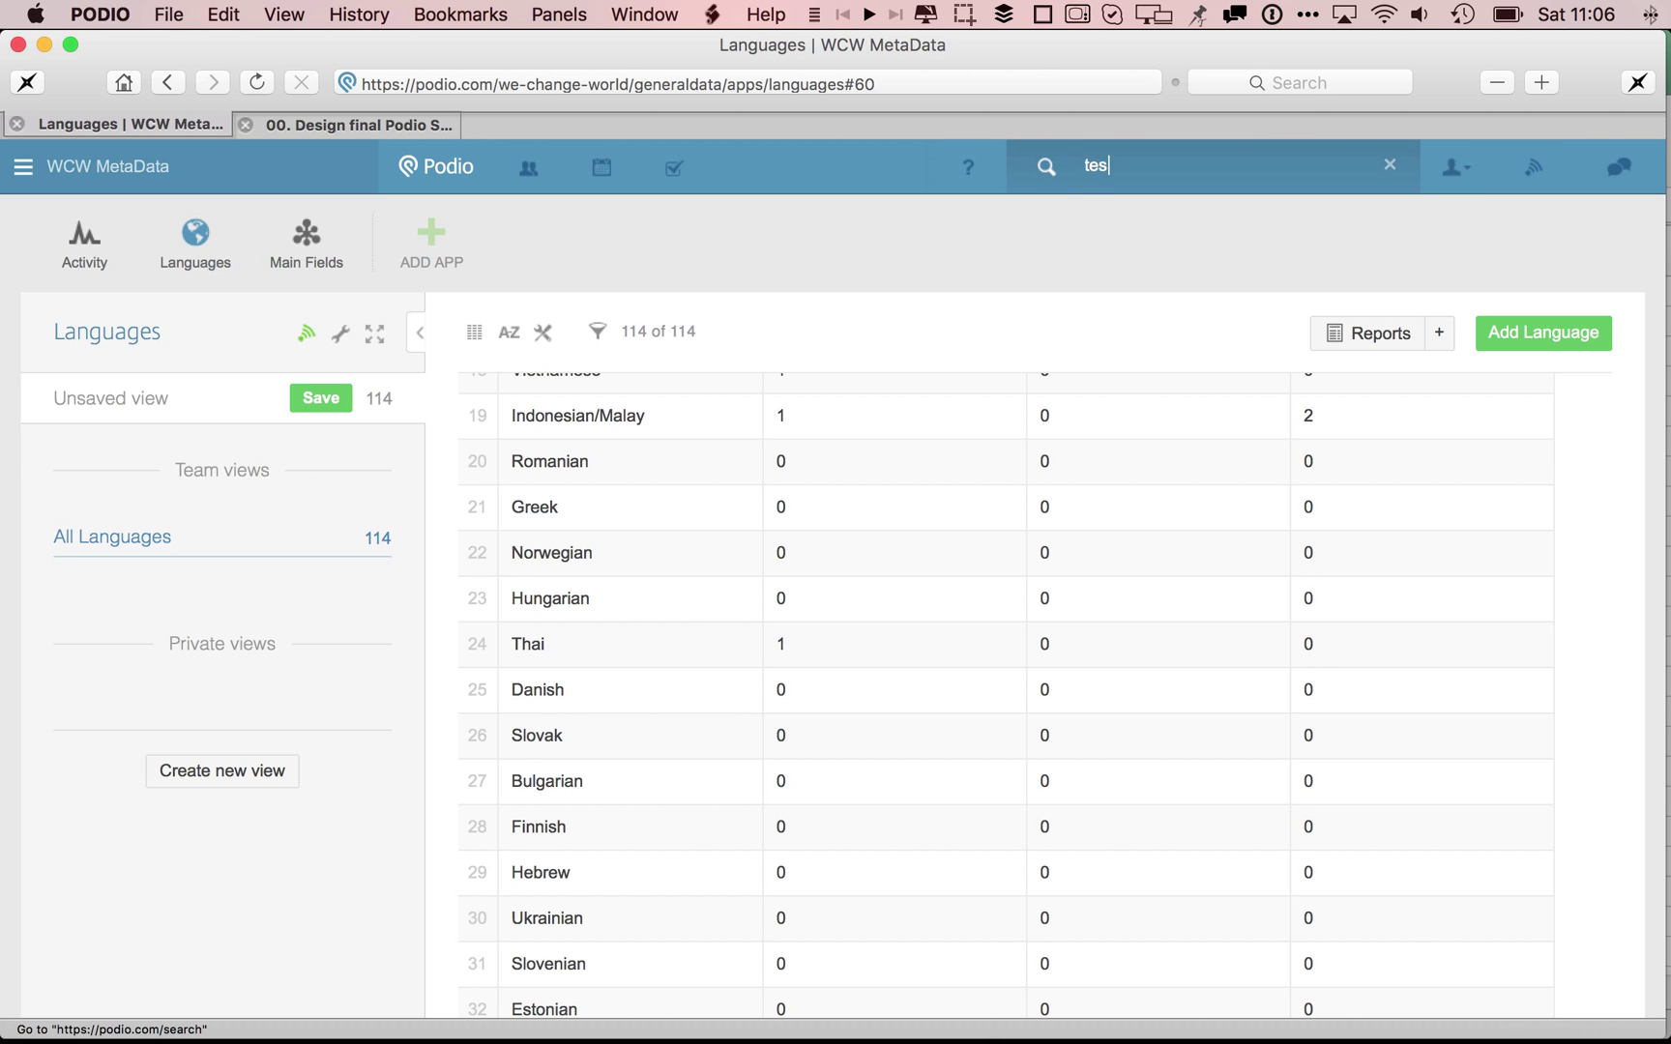
left_click(1168, 295)
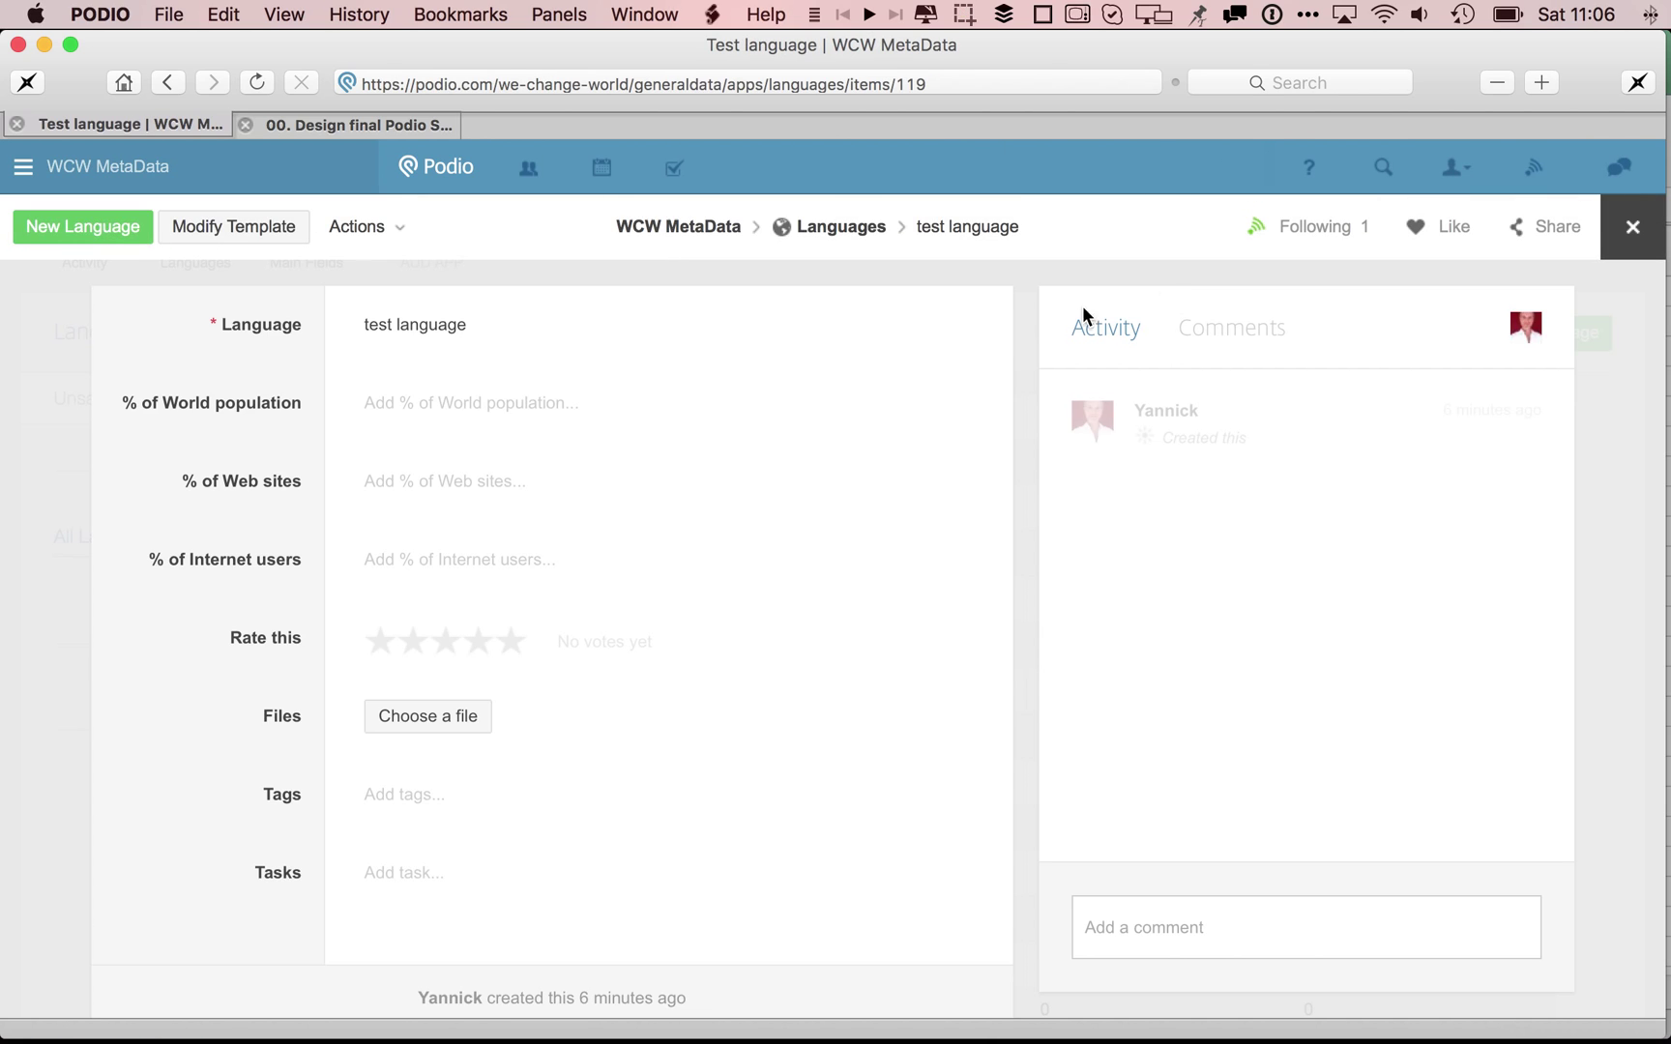
left_click(389, 238)
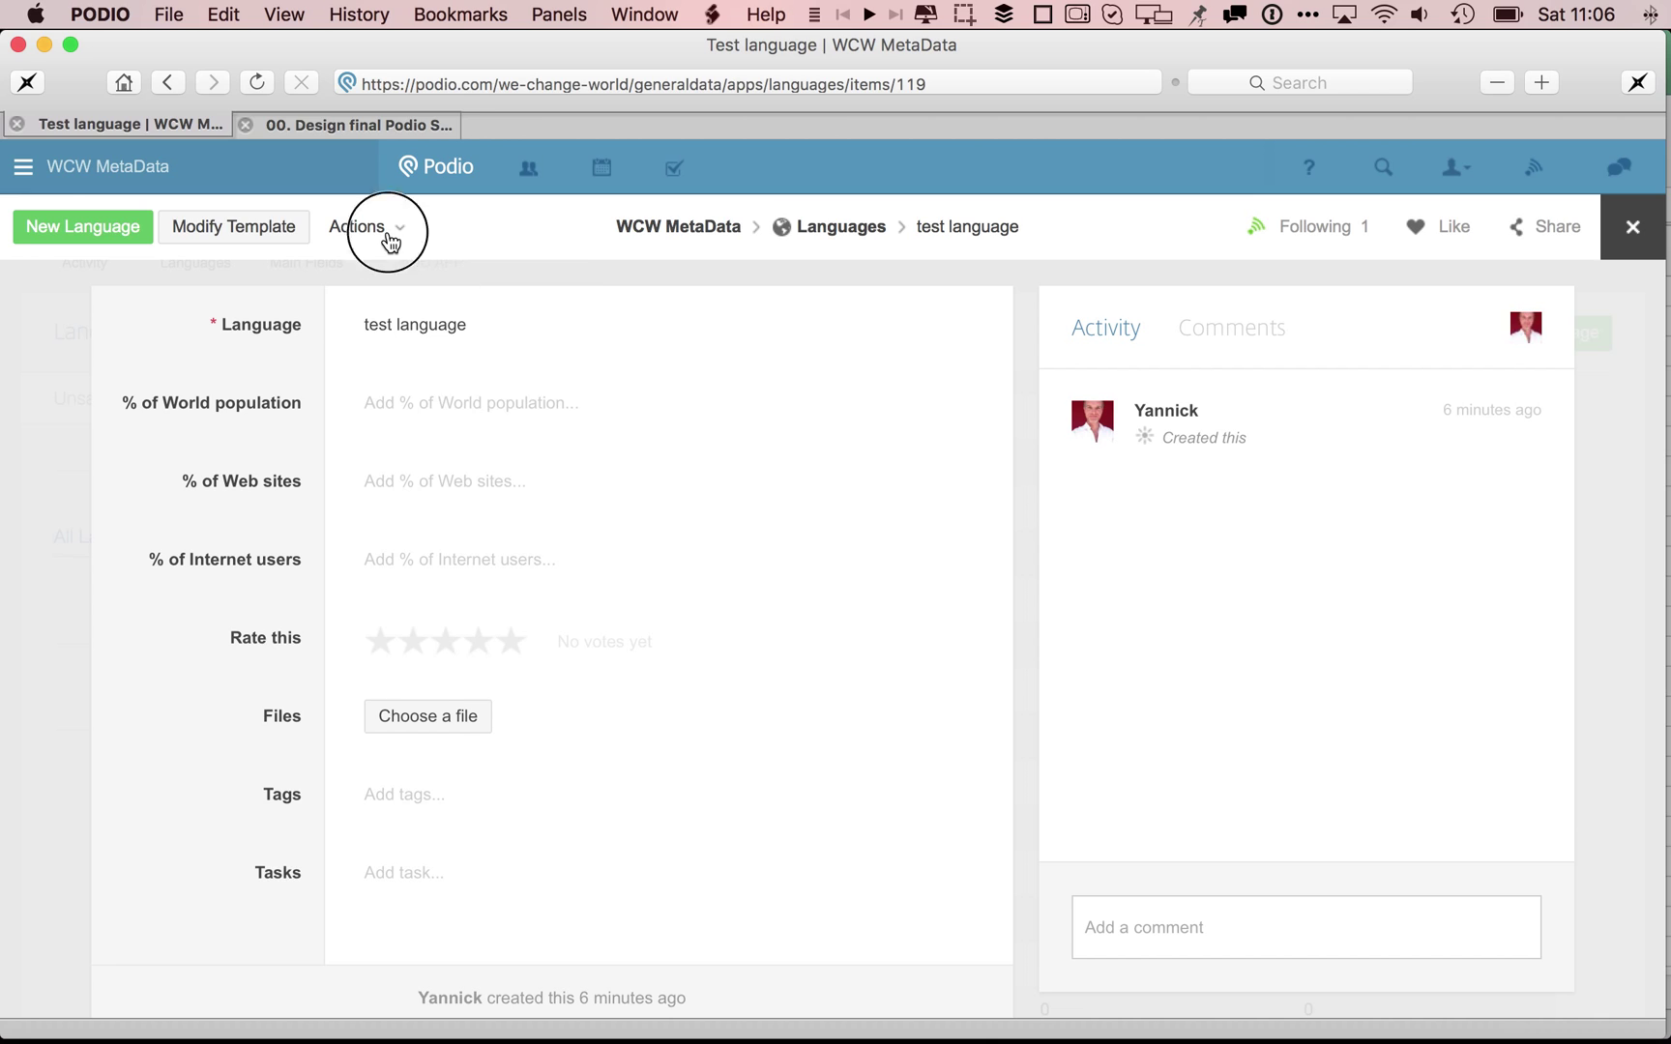
left_click(403, 457)
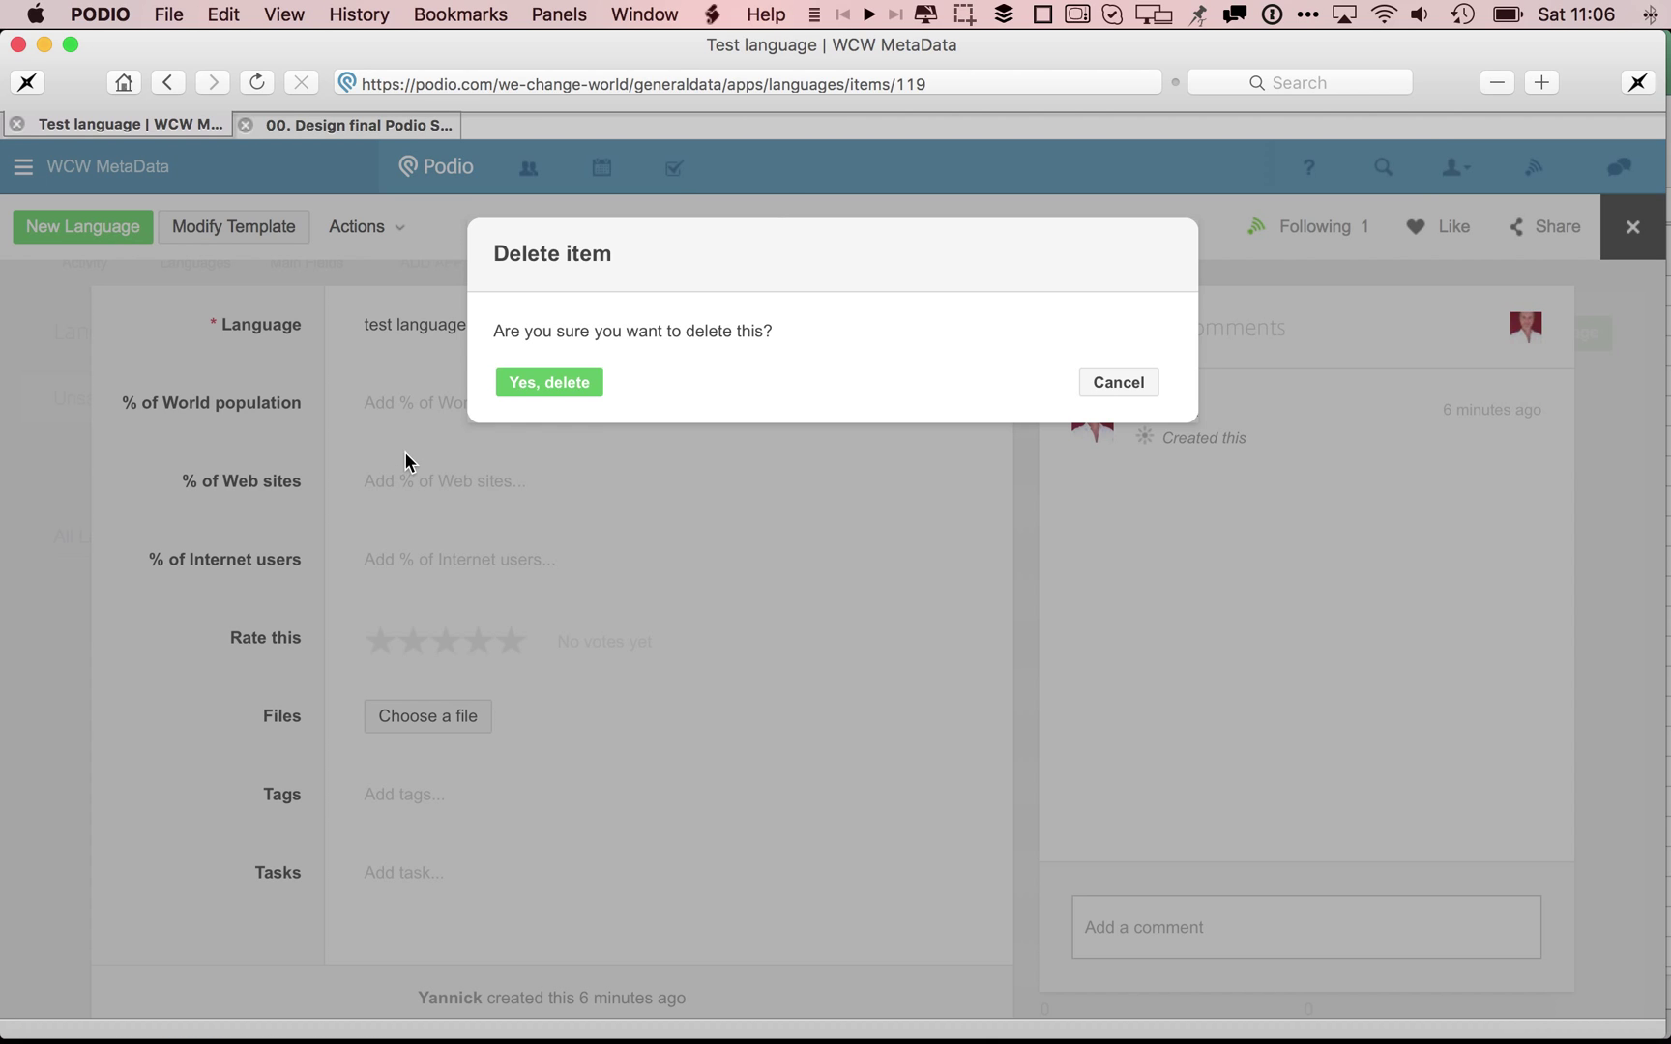
left_click(547, 391)
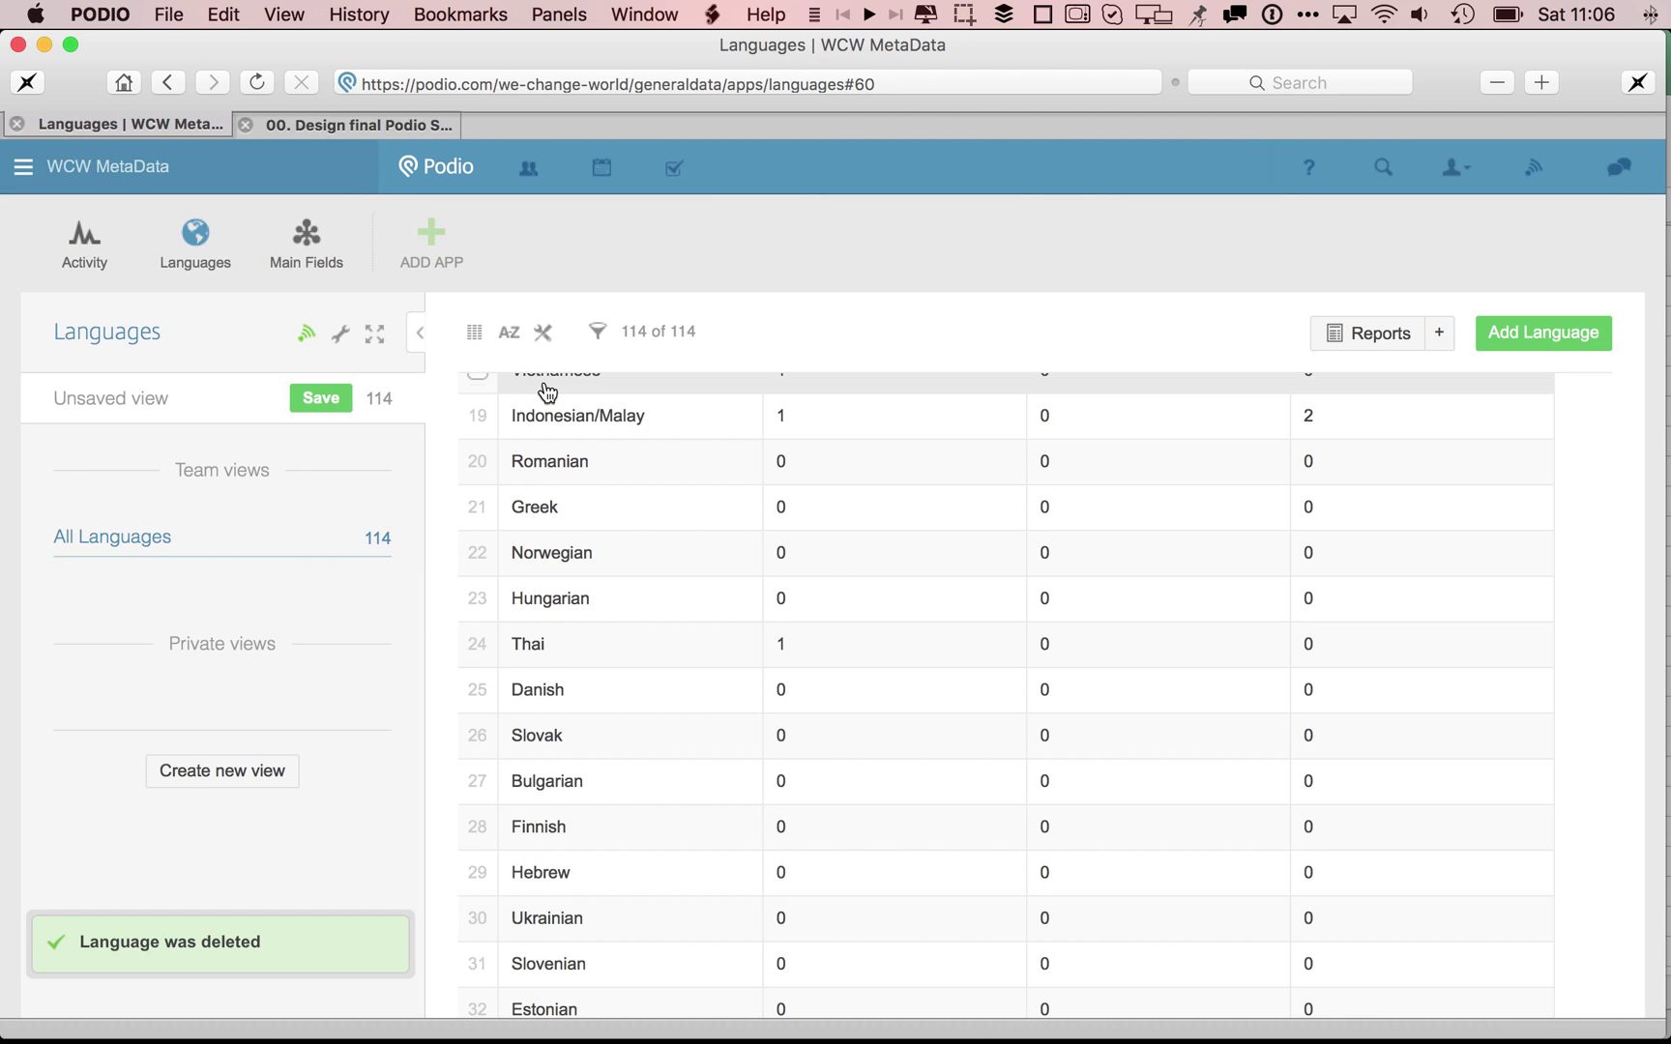
scroll(605, 440, "up", 10)
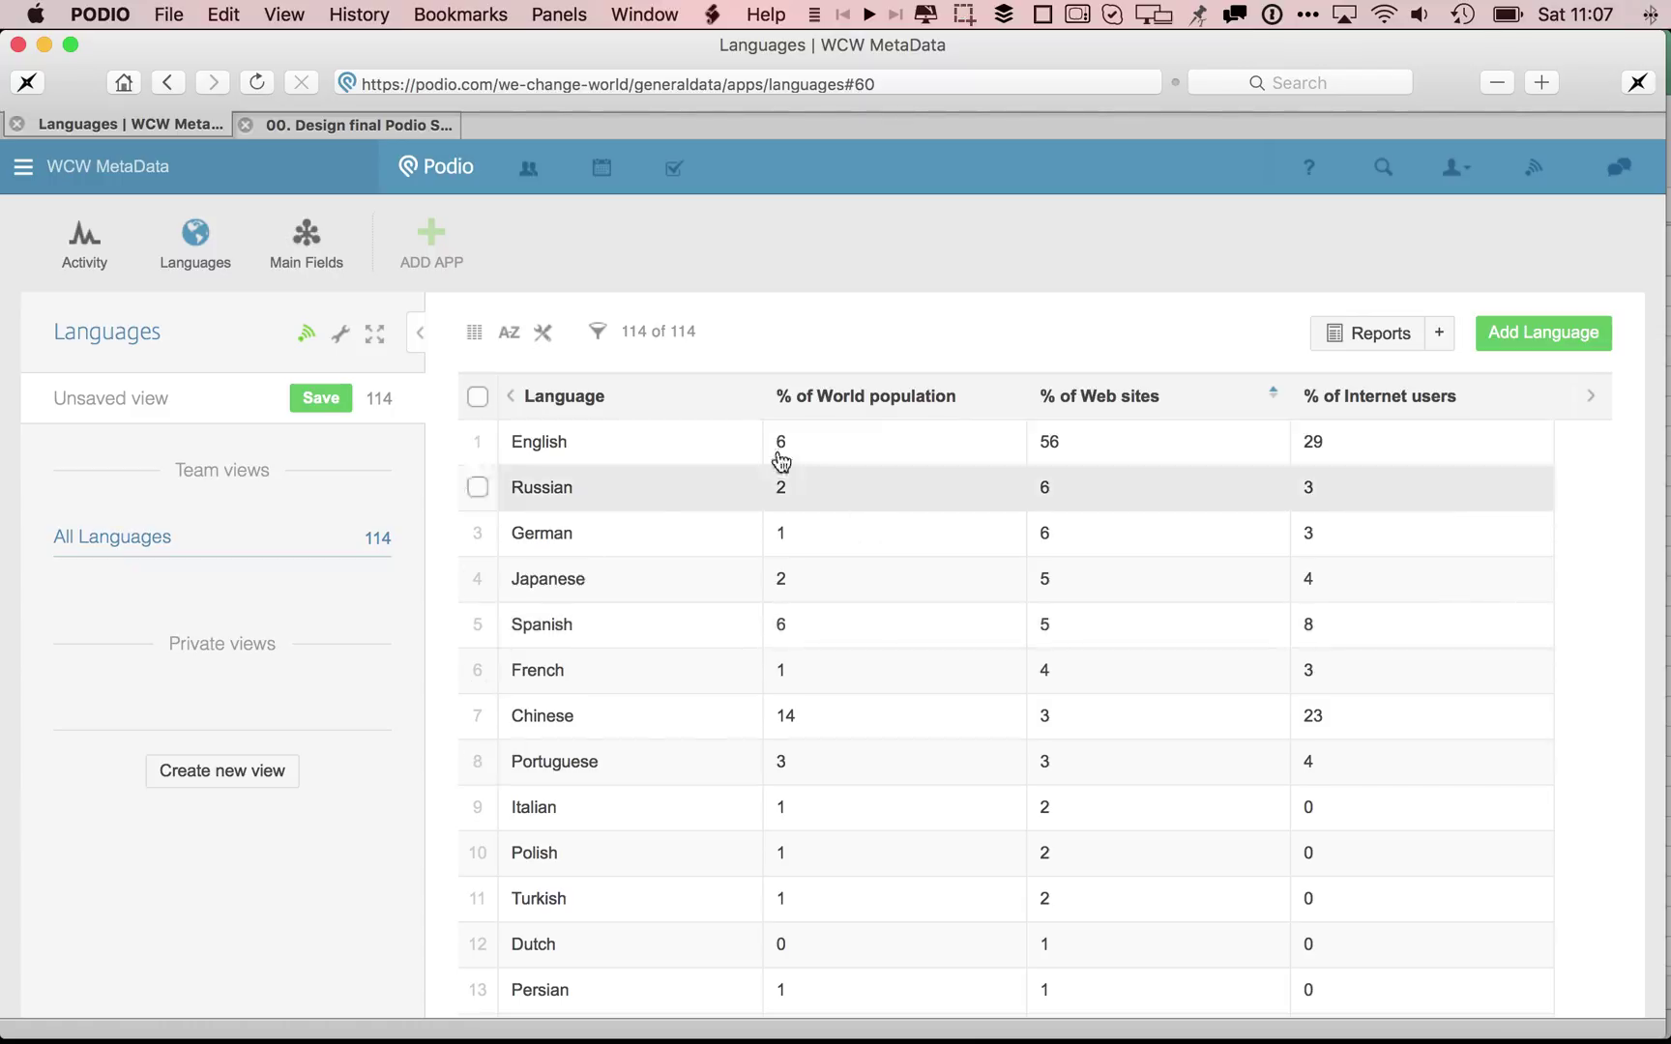
left_click(552, 449)
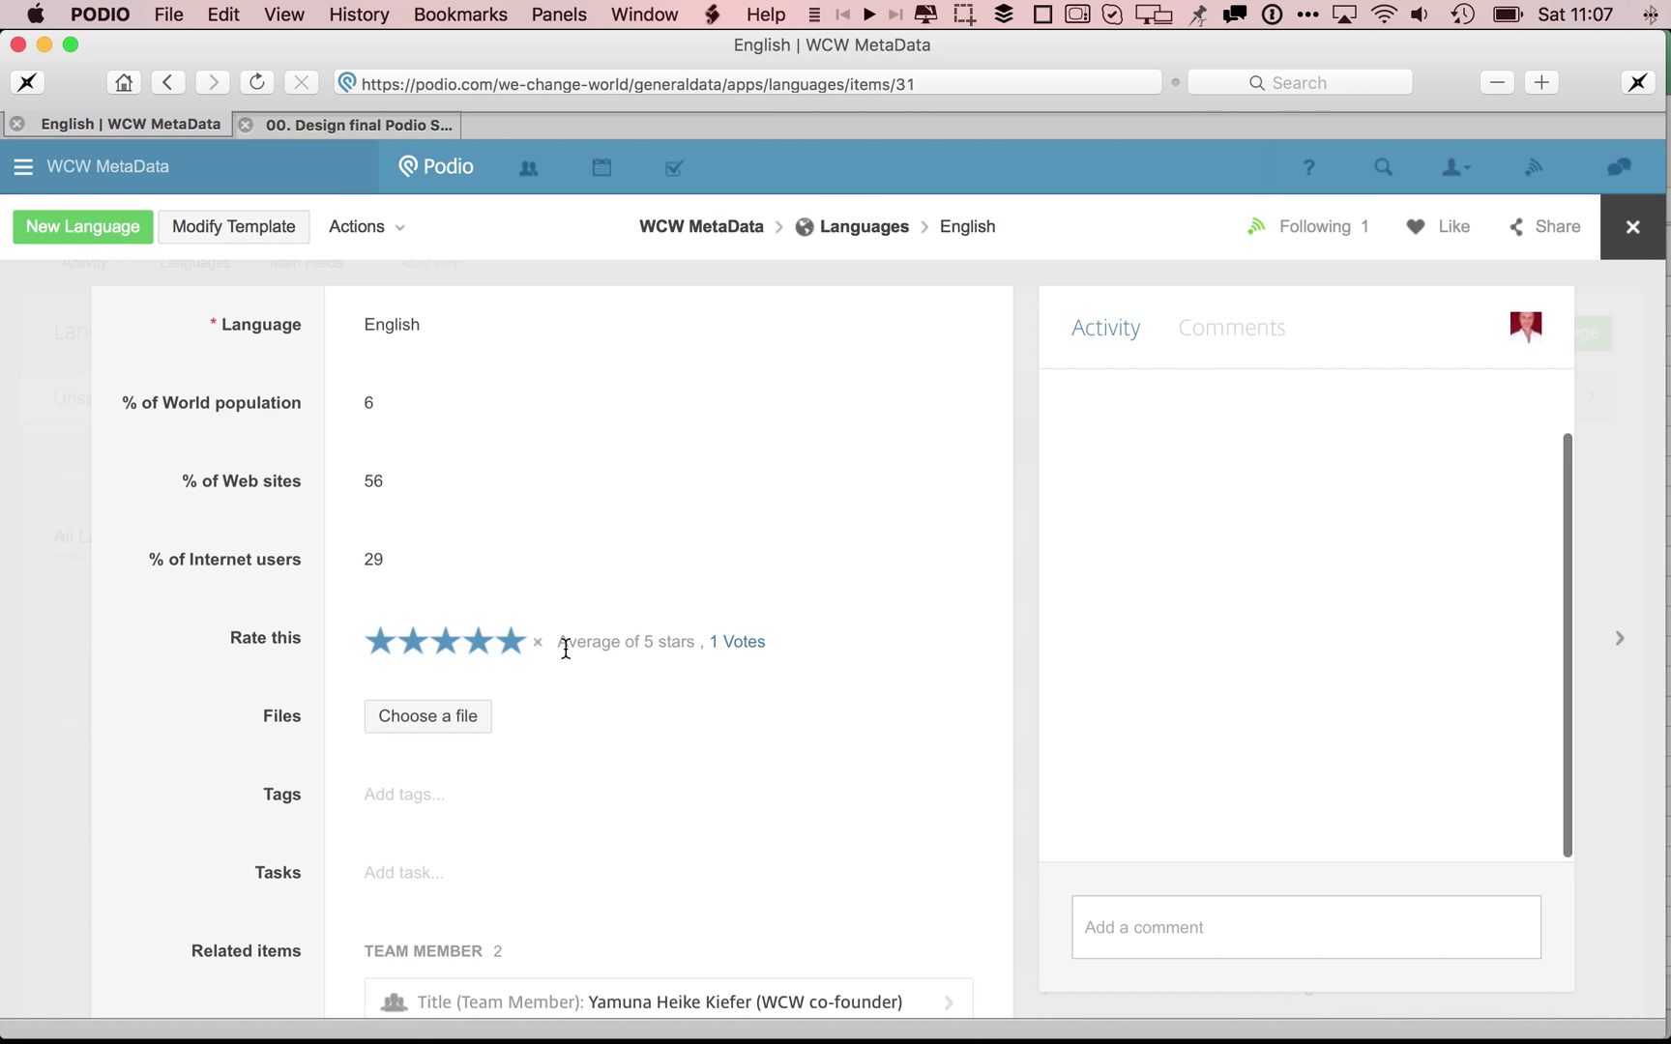
scroll(561, 643, "down", 3)
scroll(566, 647, "down", 2)
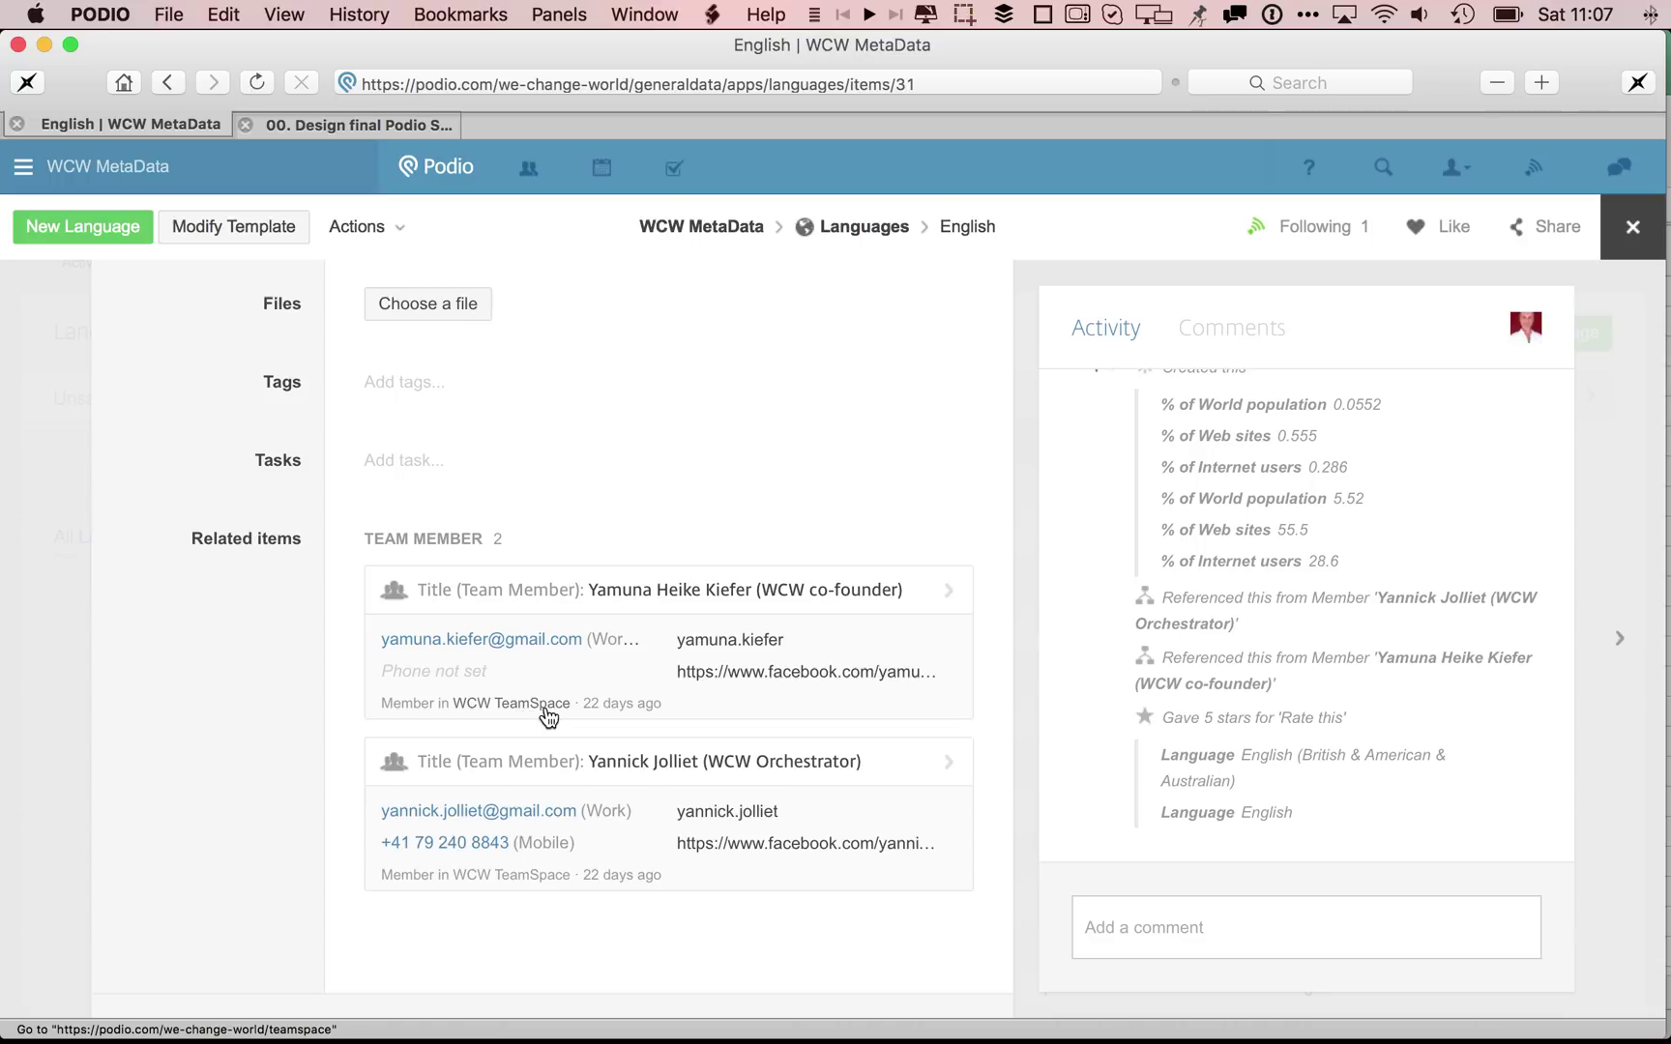
scroll(527, 718, "up", 2)
scroll(664, 683, "up", 5)
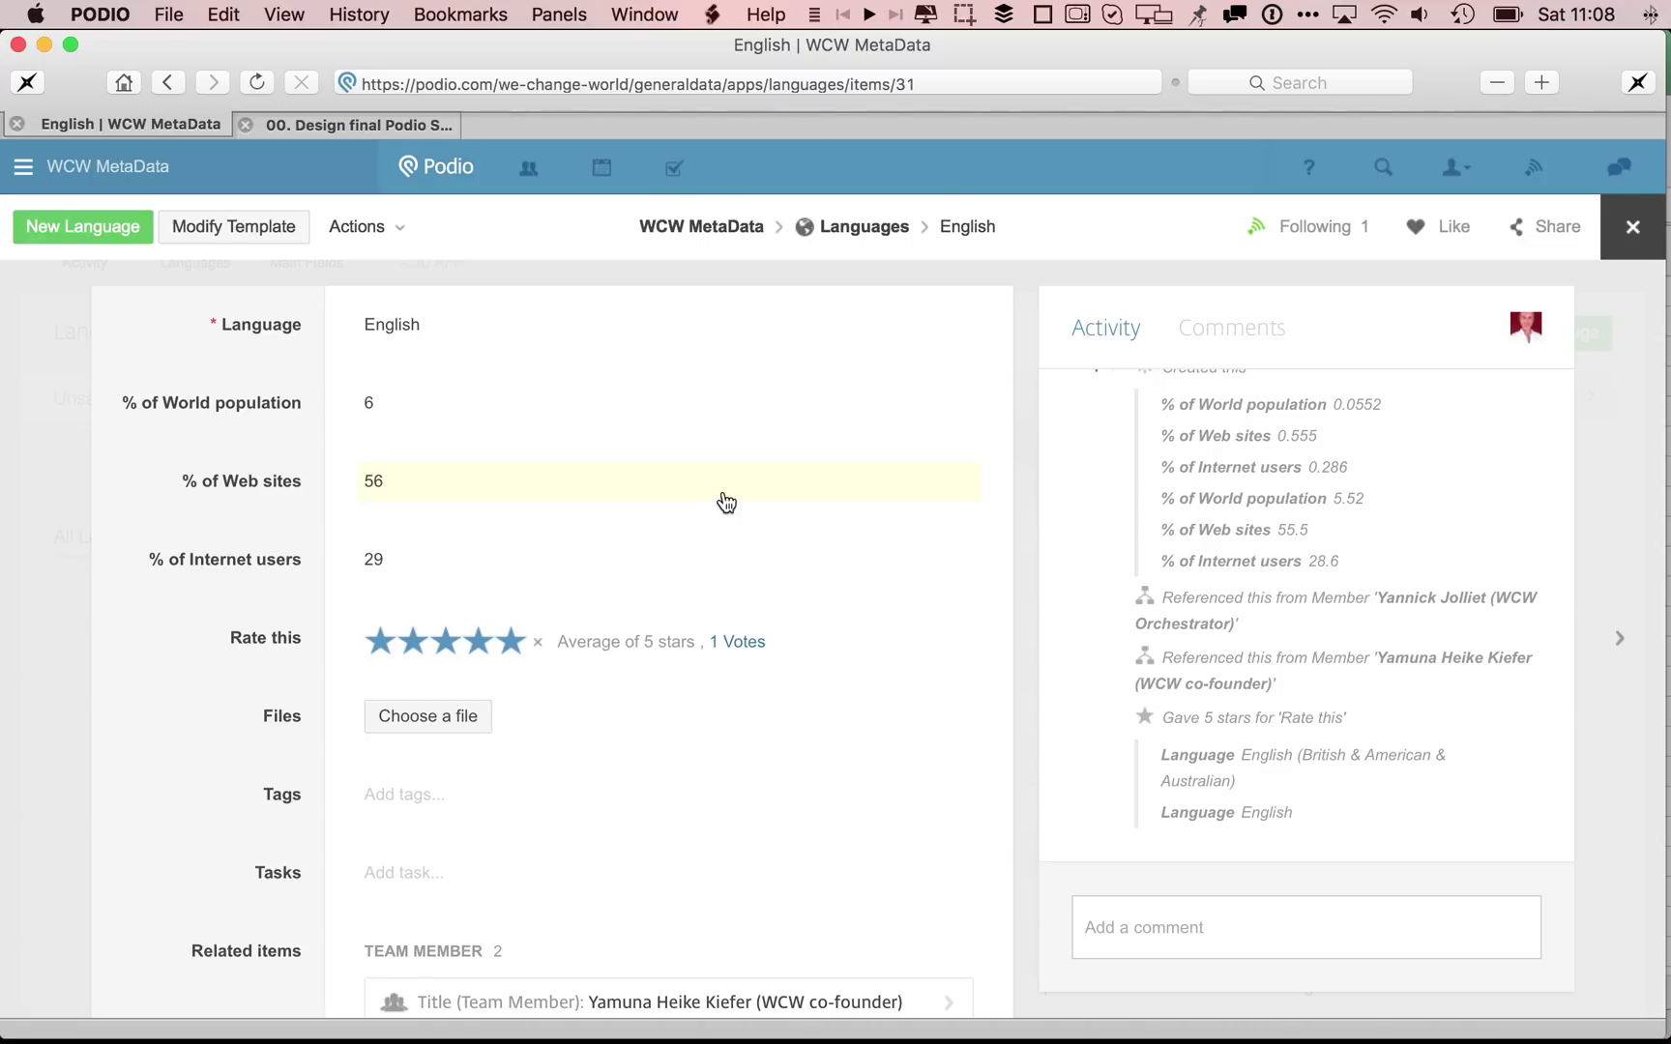
key("Escape")
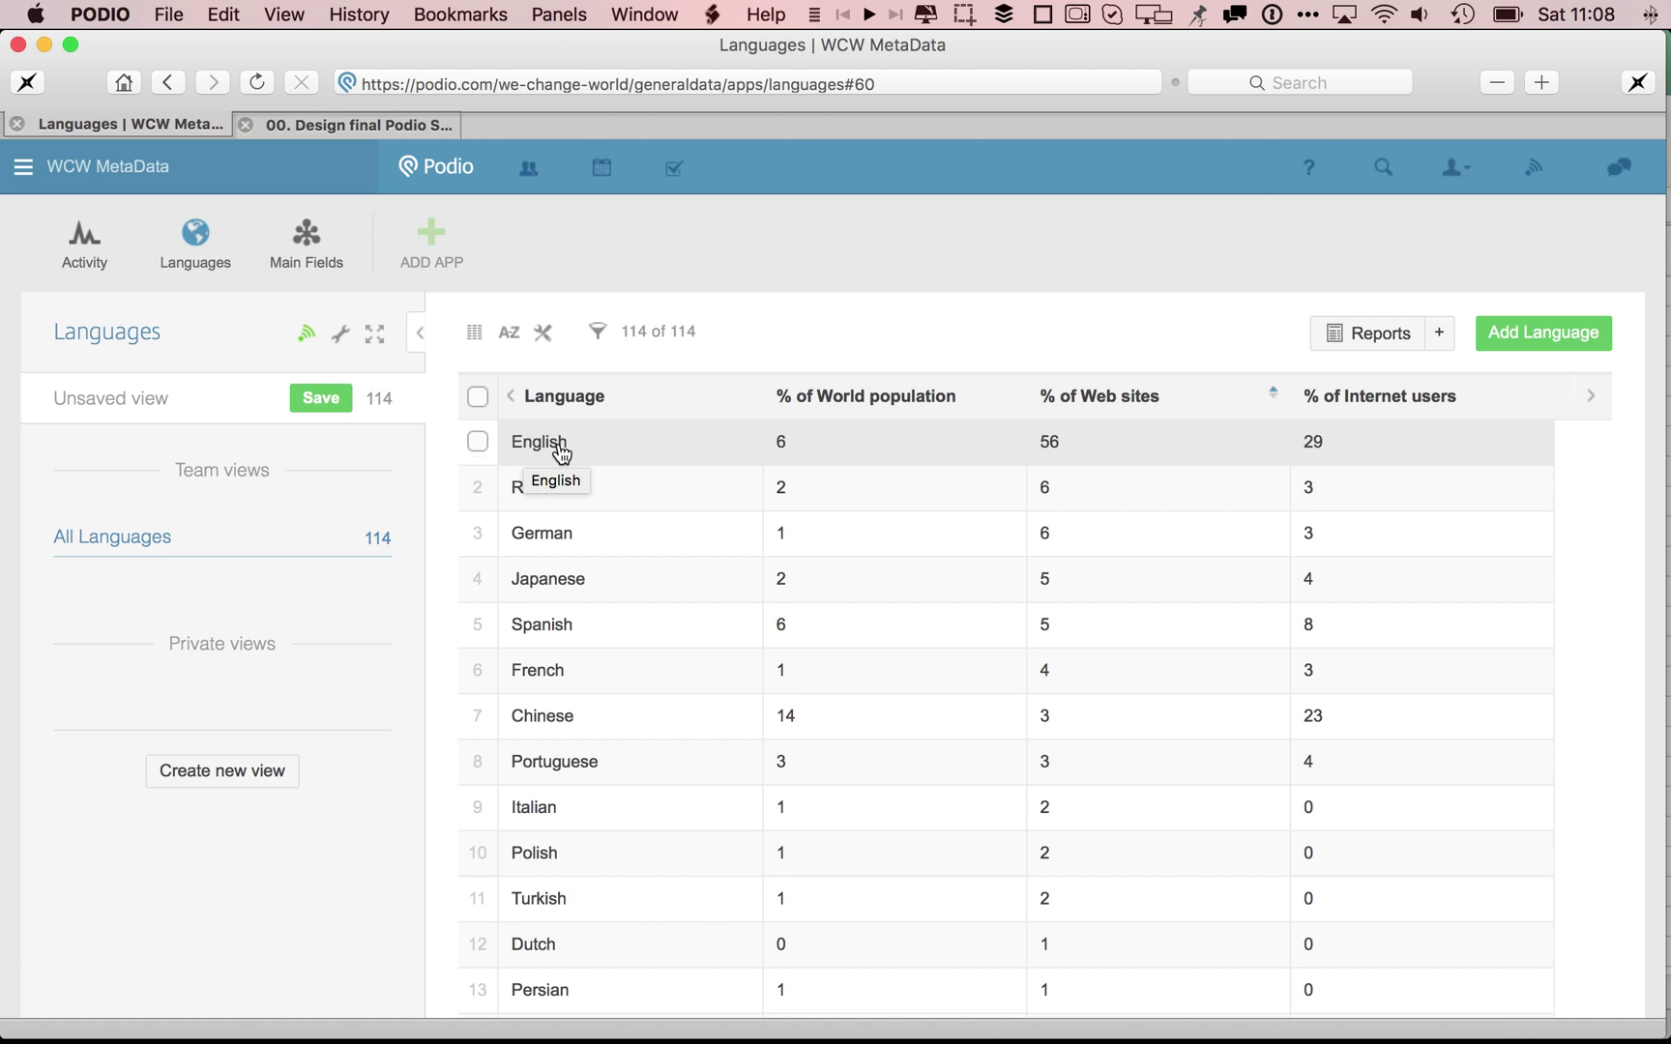
left_click(561, 453)
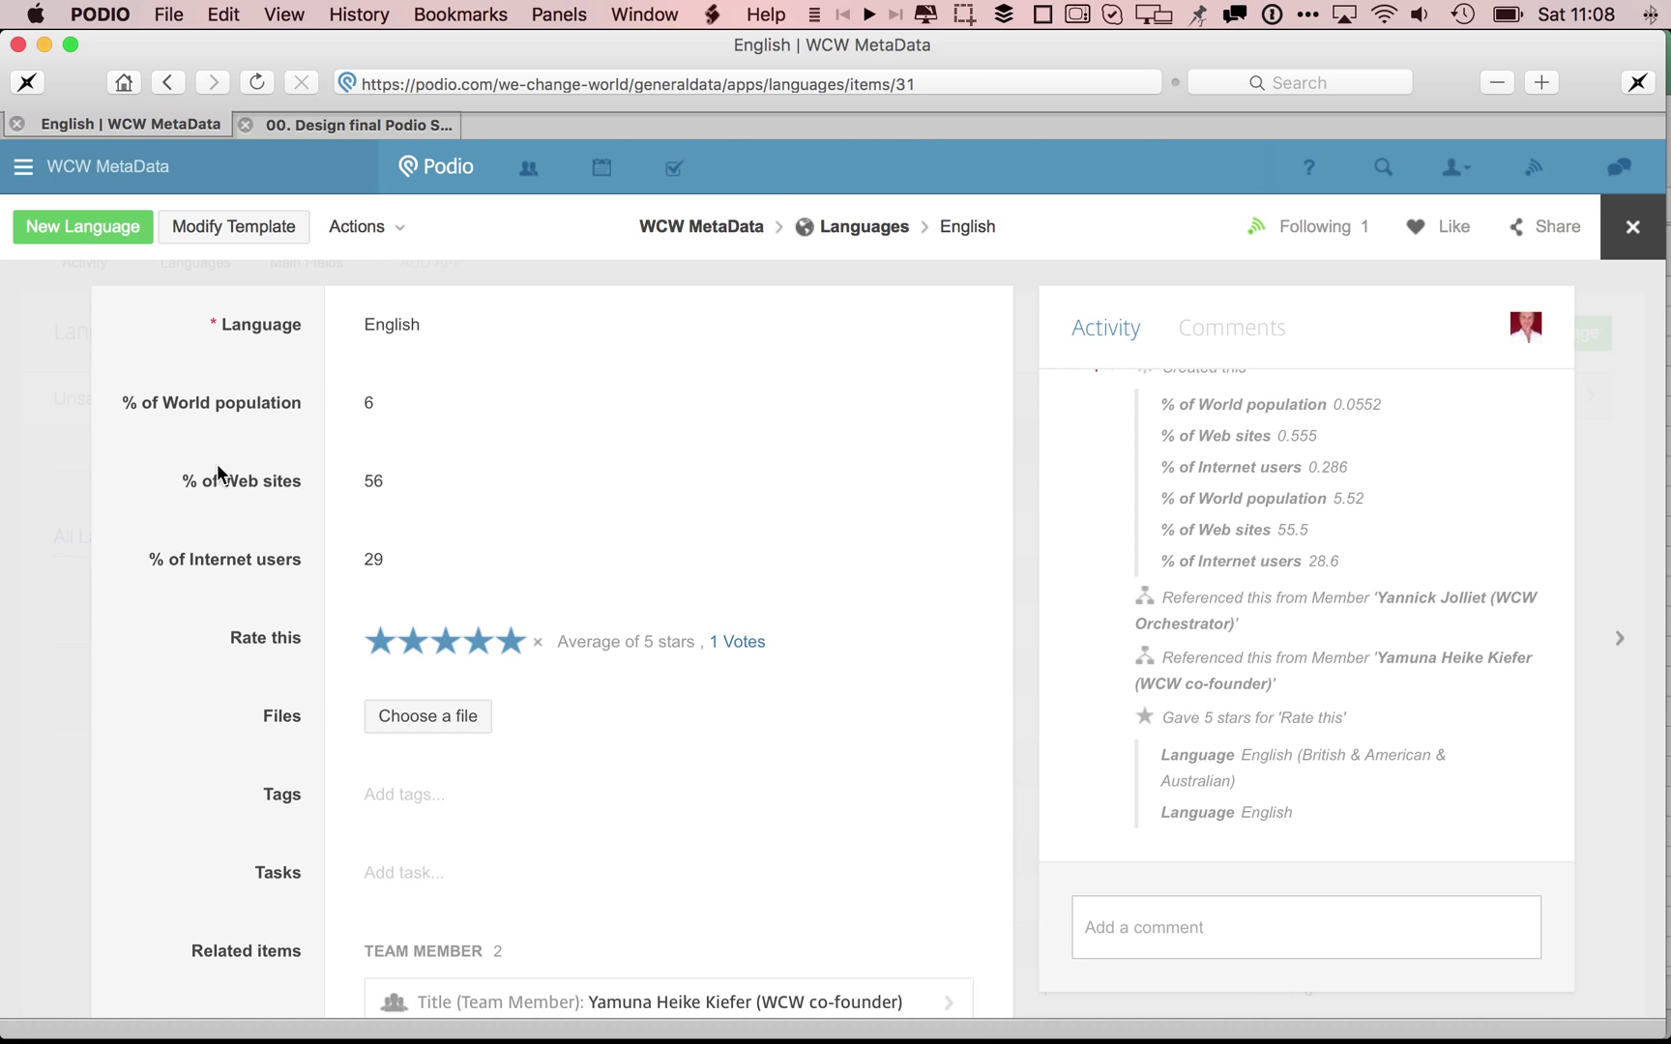
left_click(27, 453)
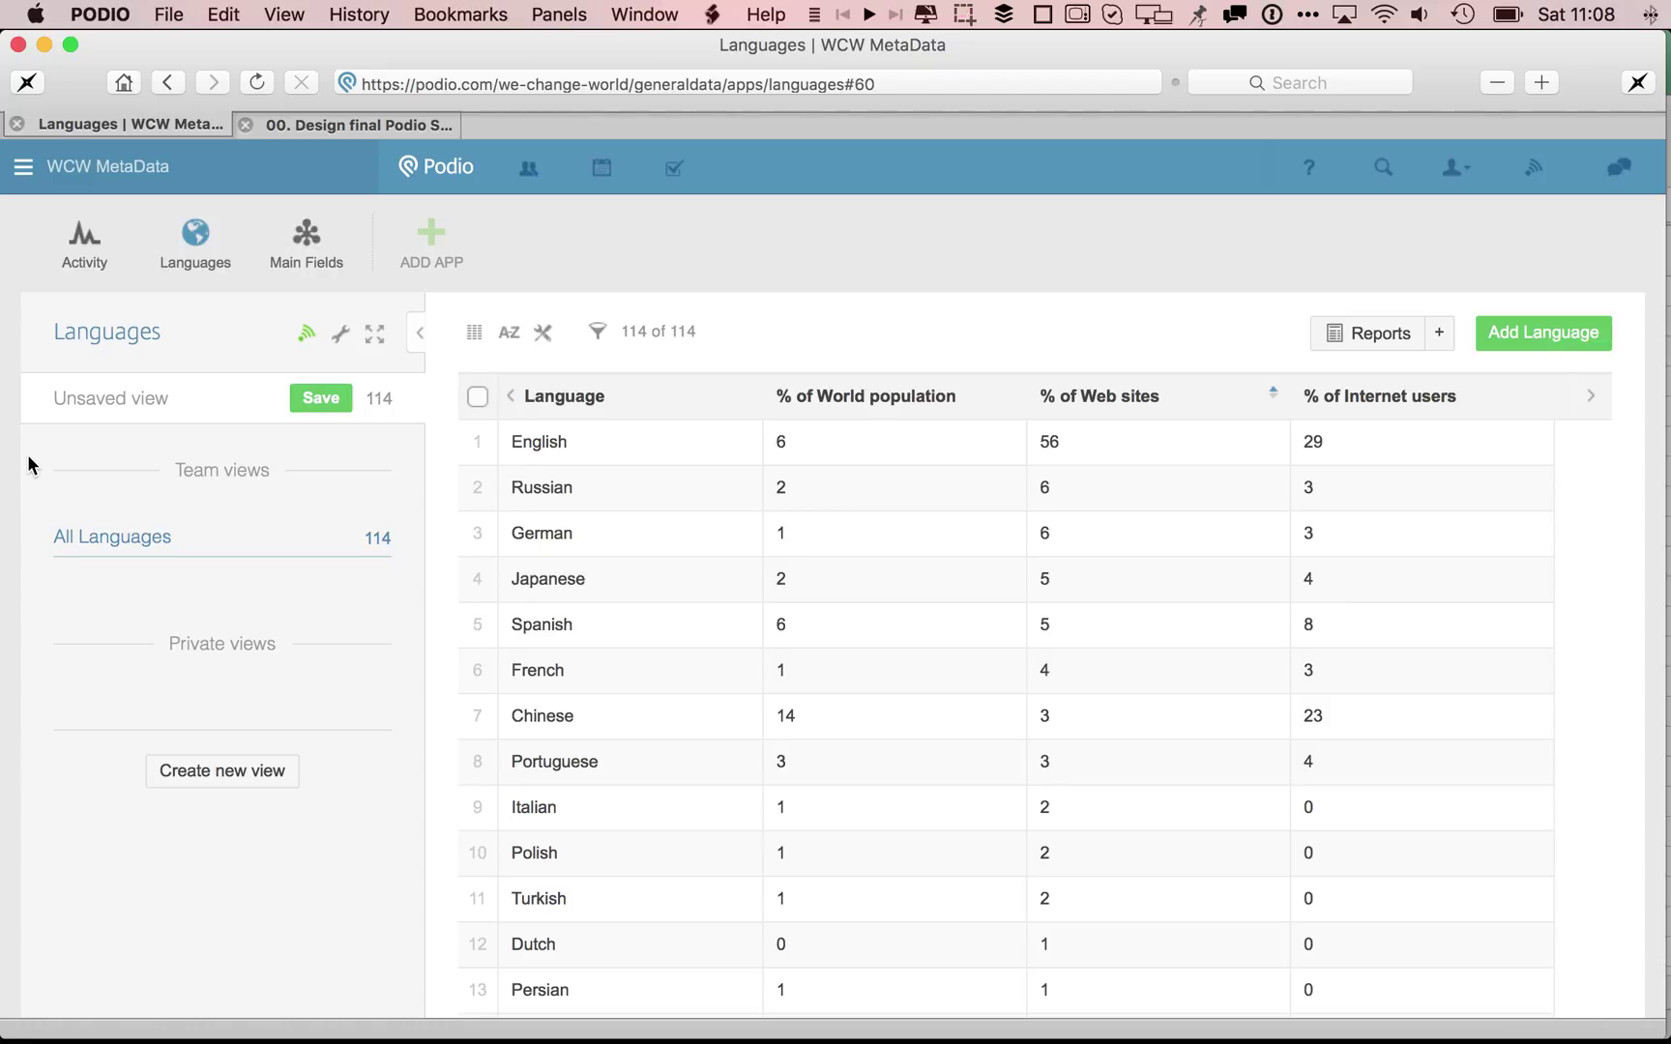
Rename the English language entry to 'English (US/AU/GB)', then reopen it.
left_click(964, 15)
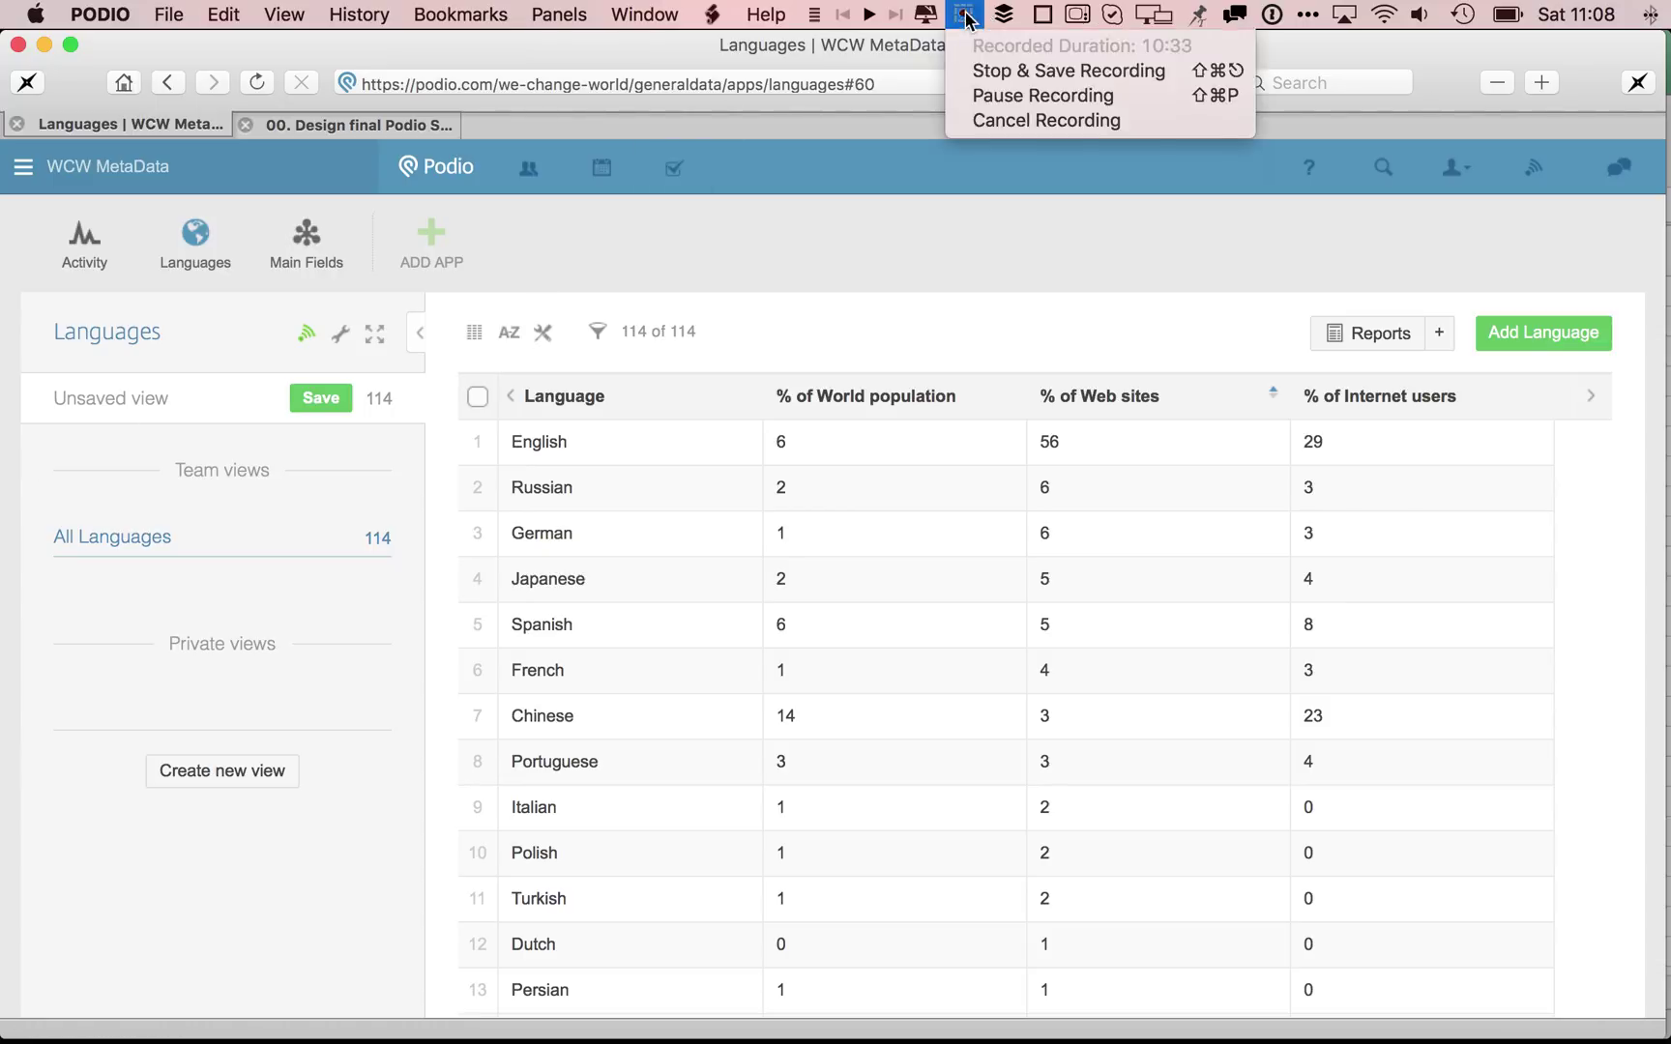
left_click(995, 97)
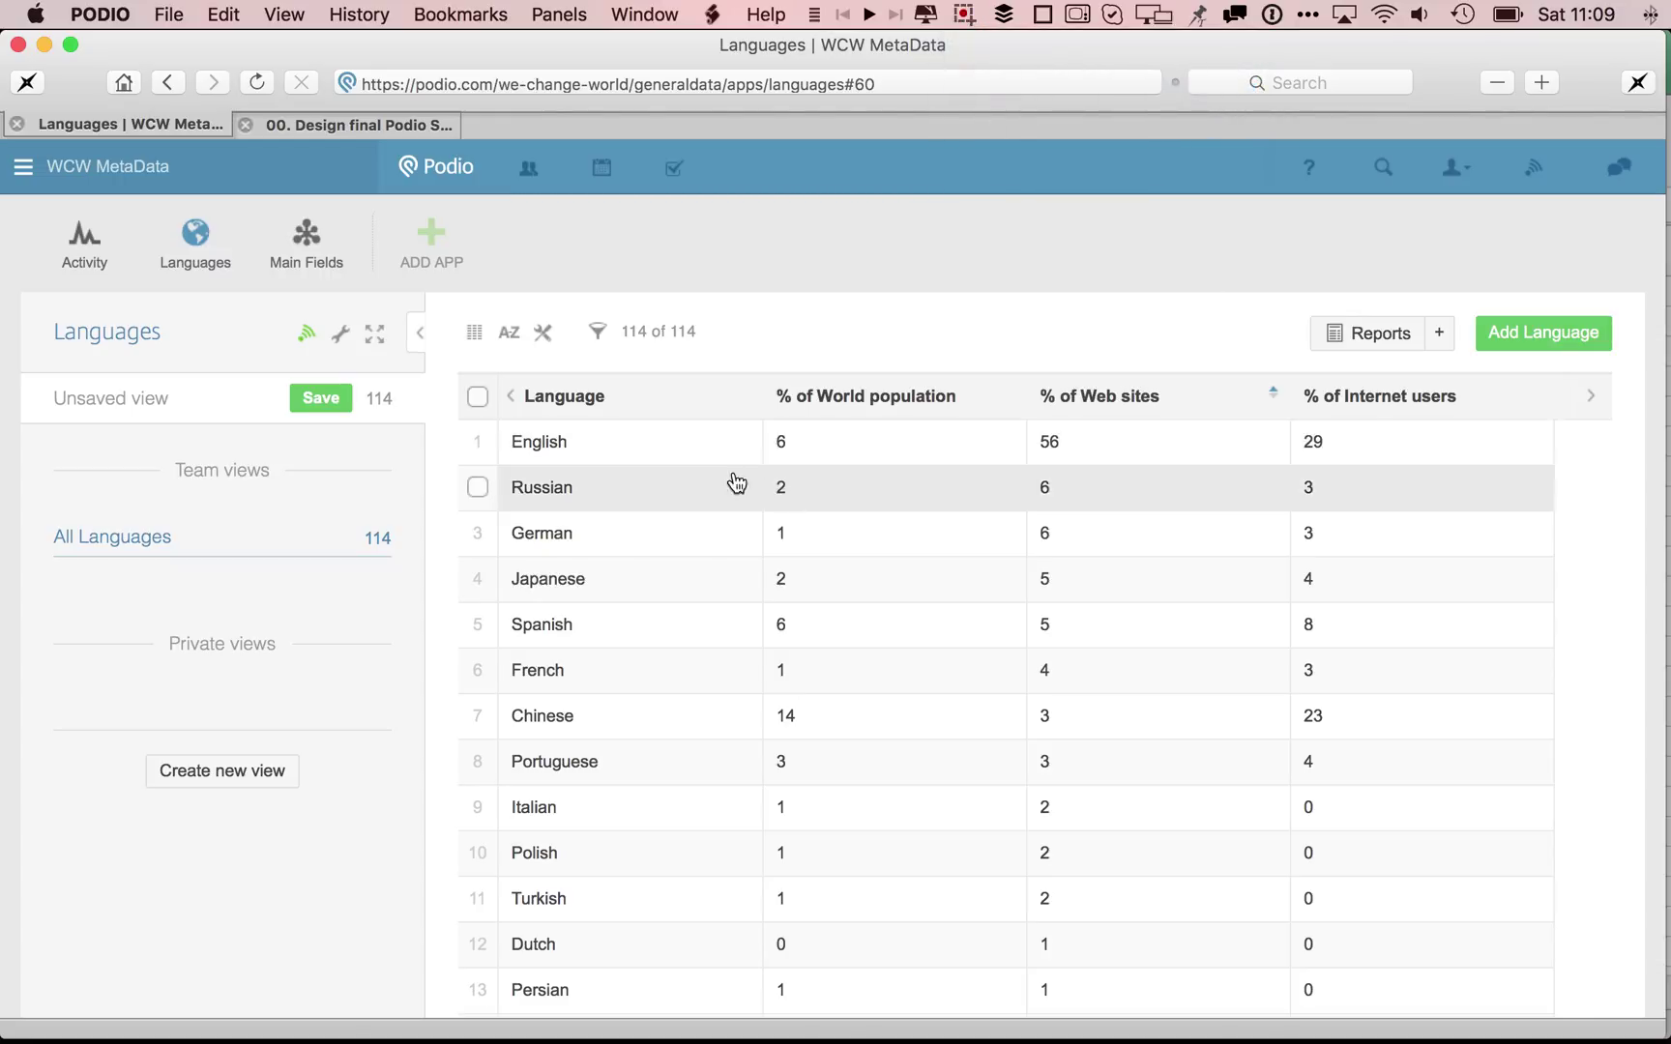
left_click(547, 453)
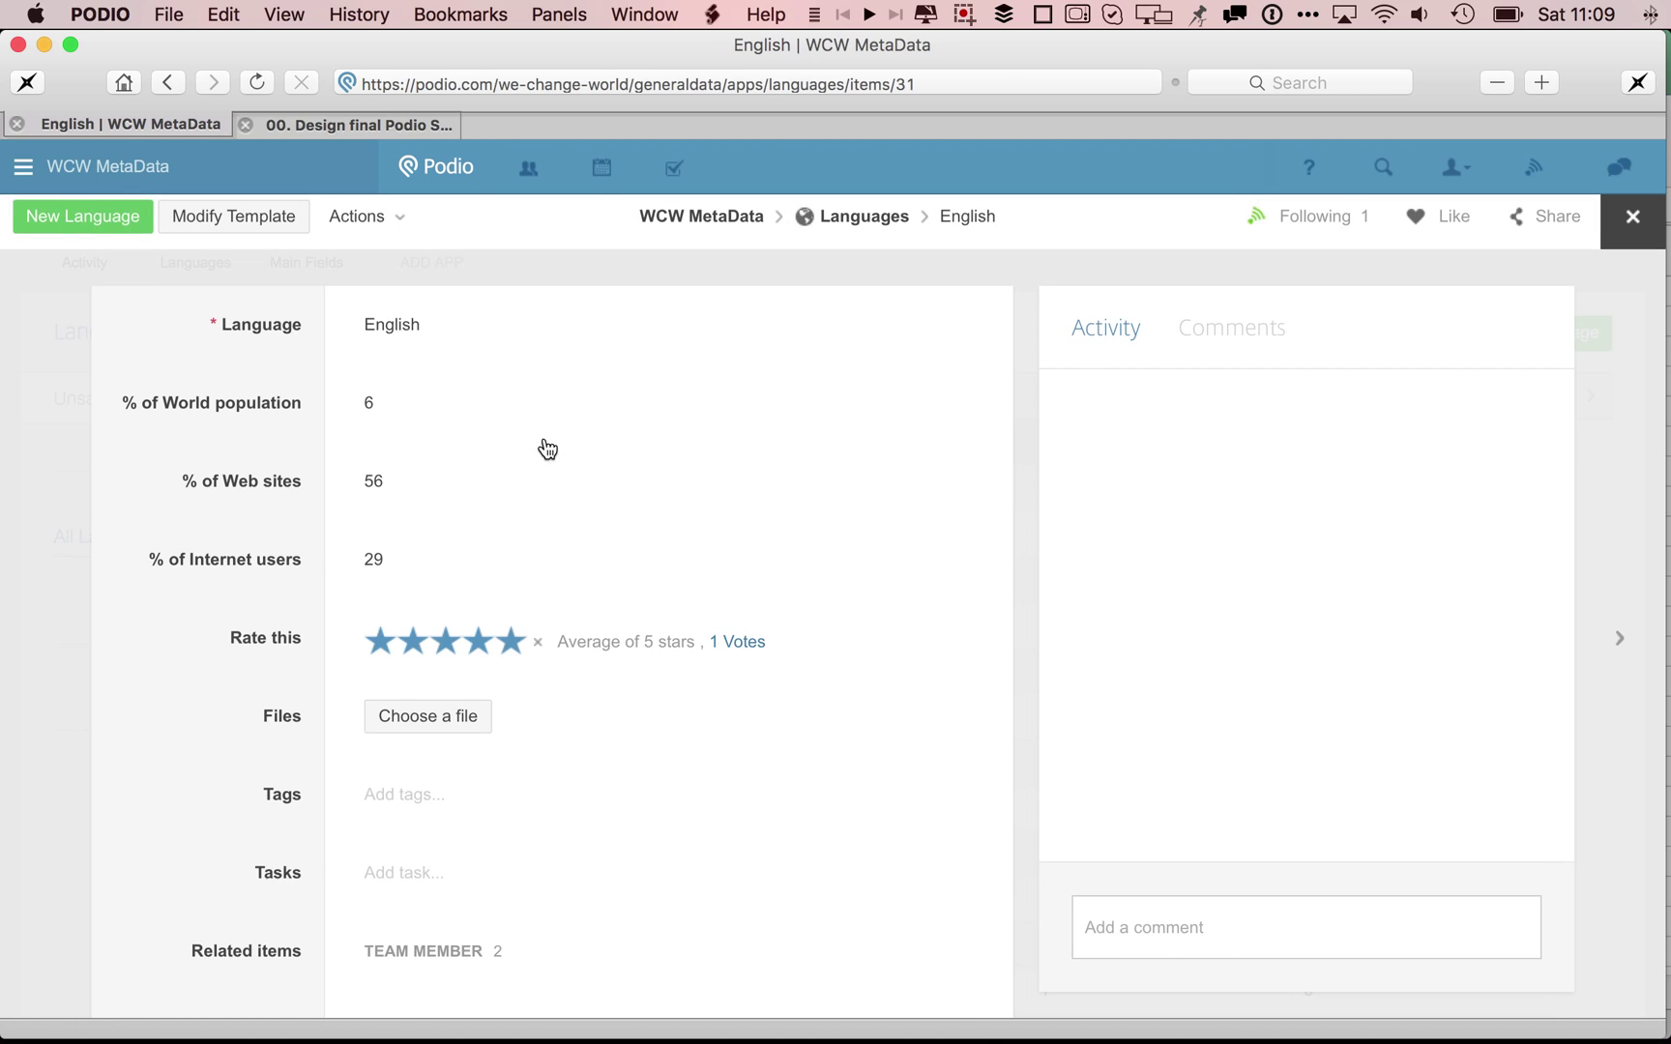
left_click(407, 331)
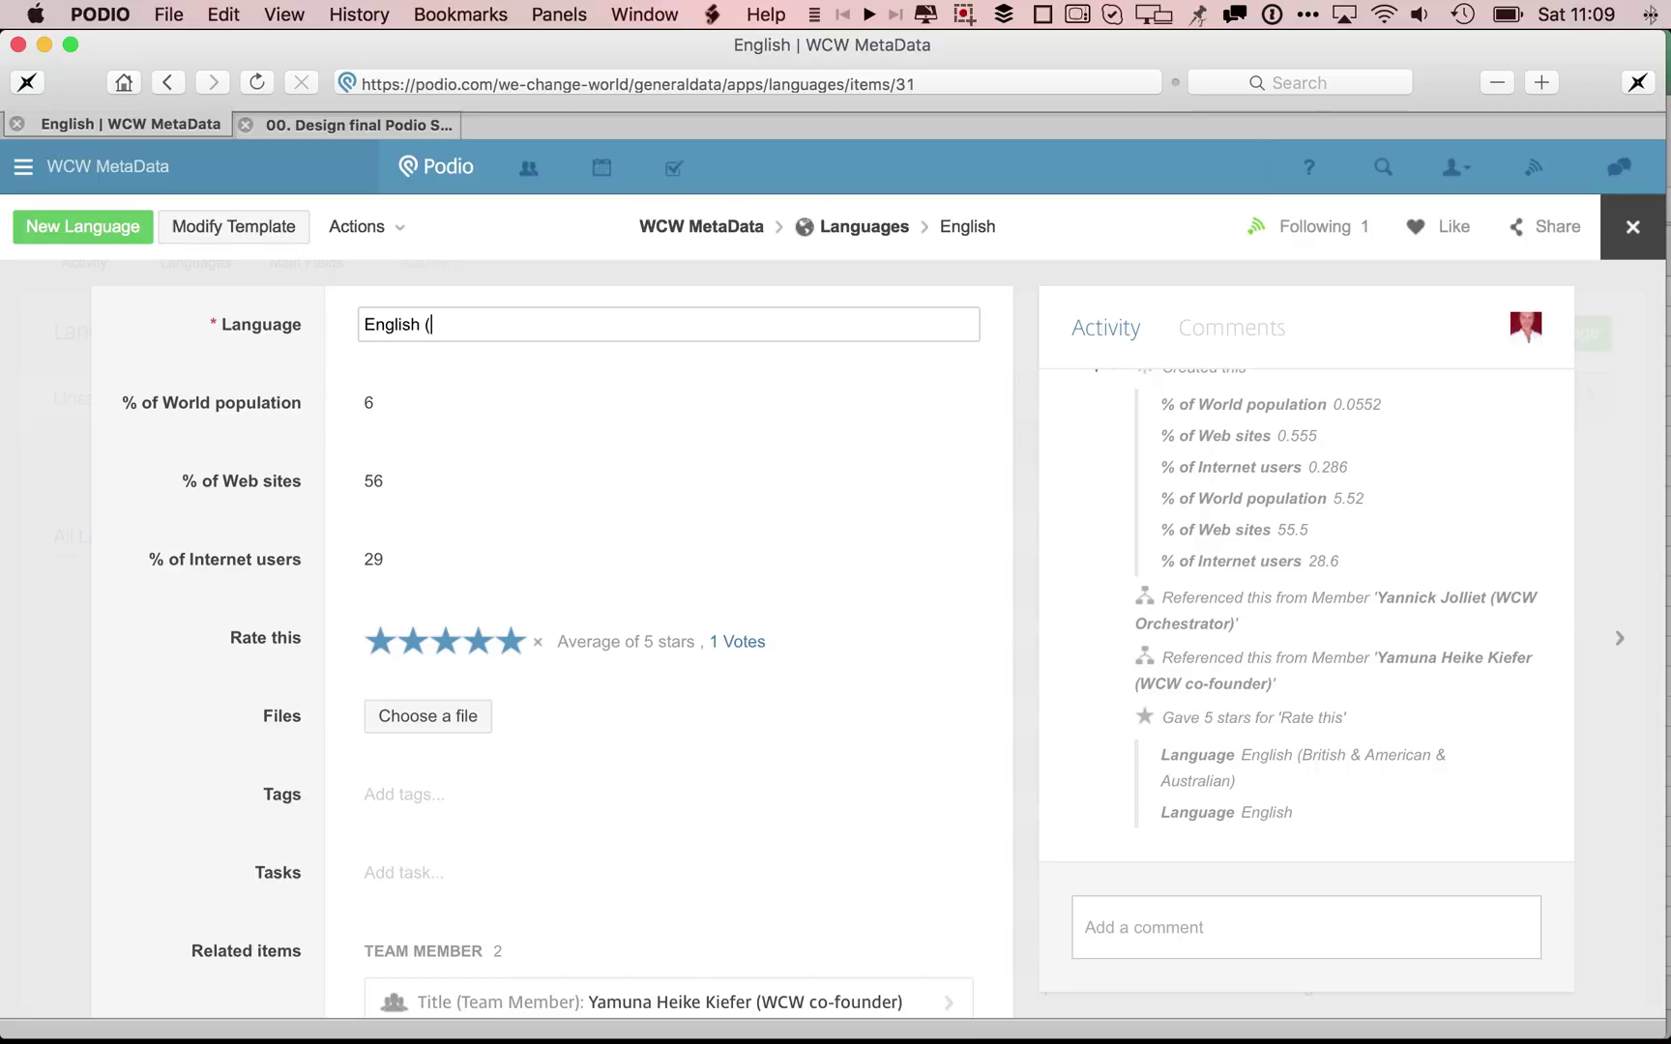
type("(US")
type("/Aus")
type("GB")
key("BackSpace")
type("U")
left_click(53, 368)
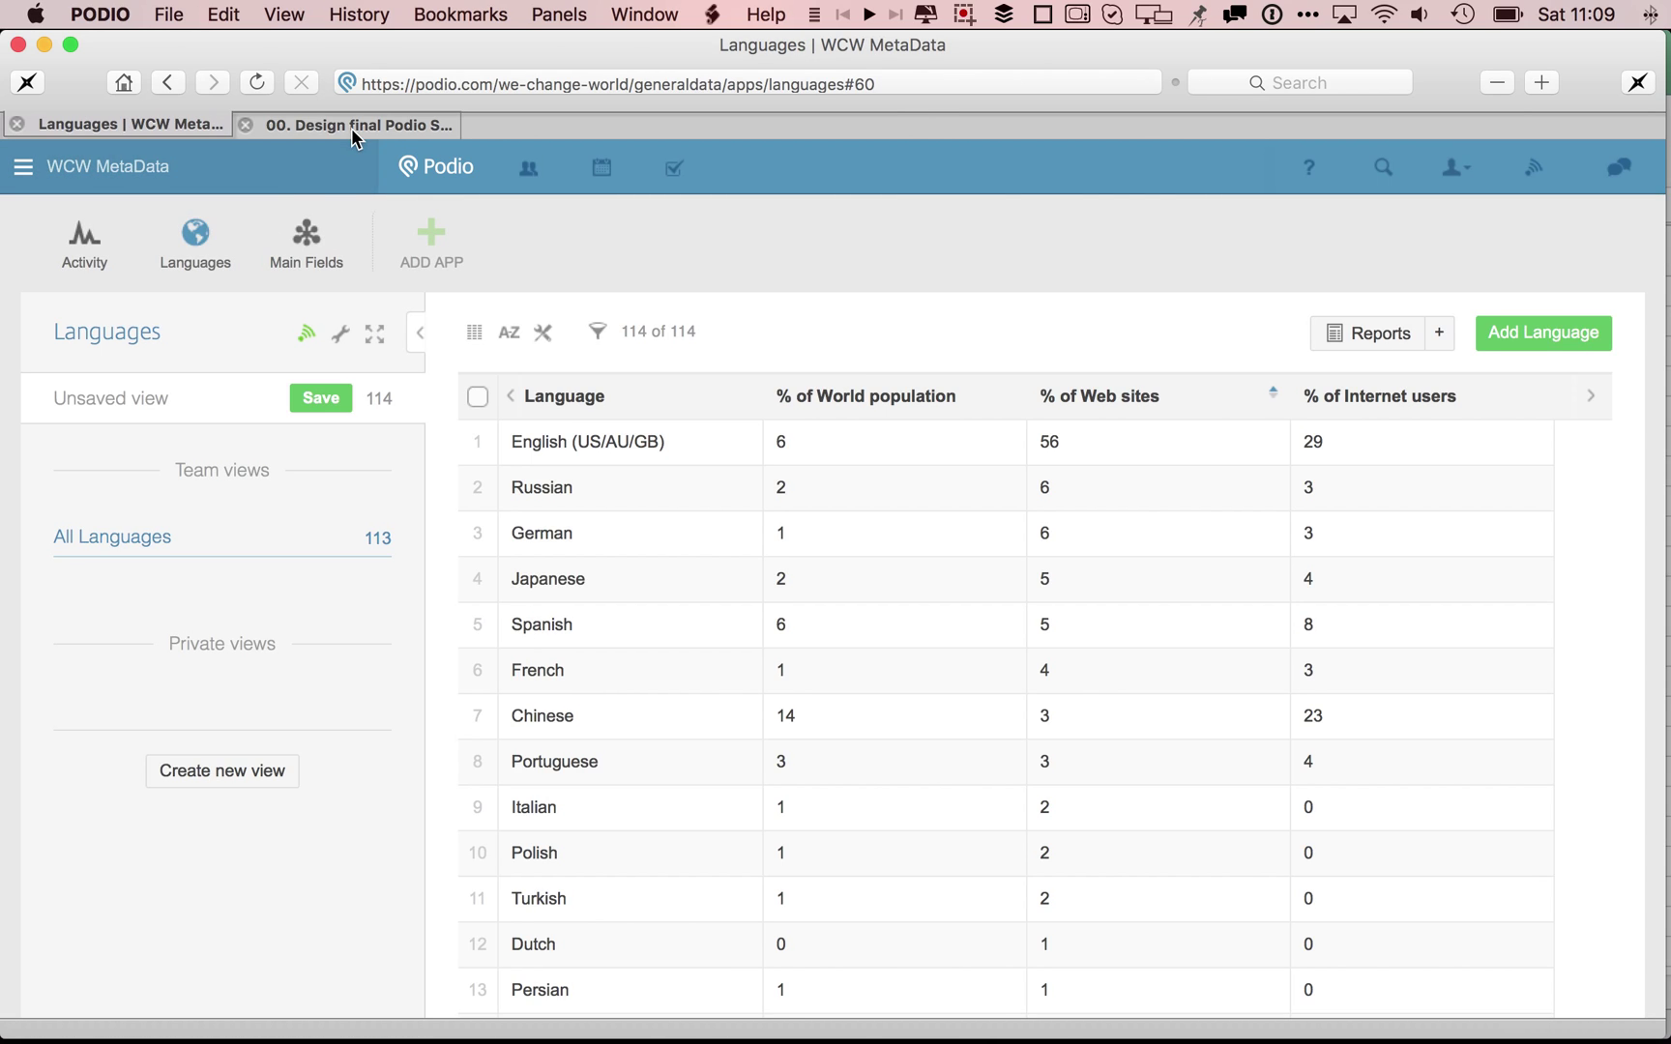
left_click(573, 441)
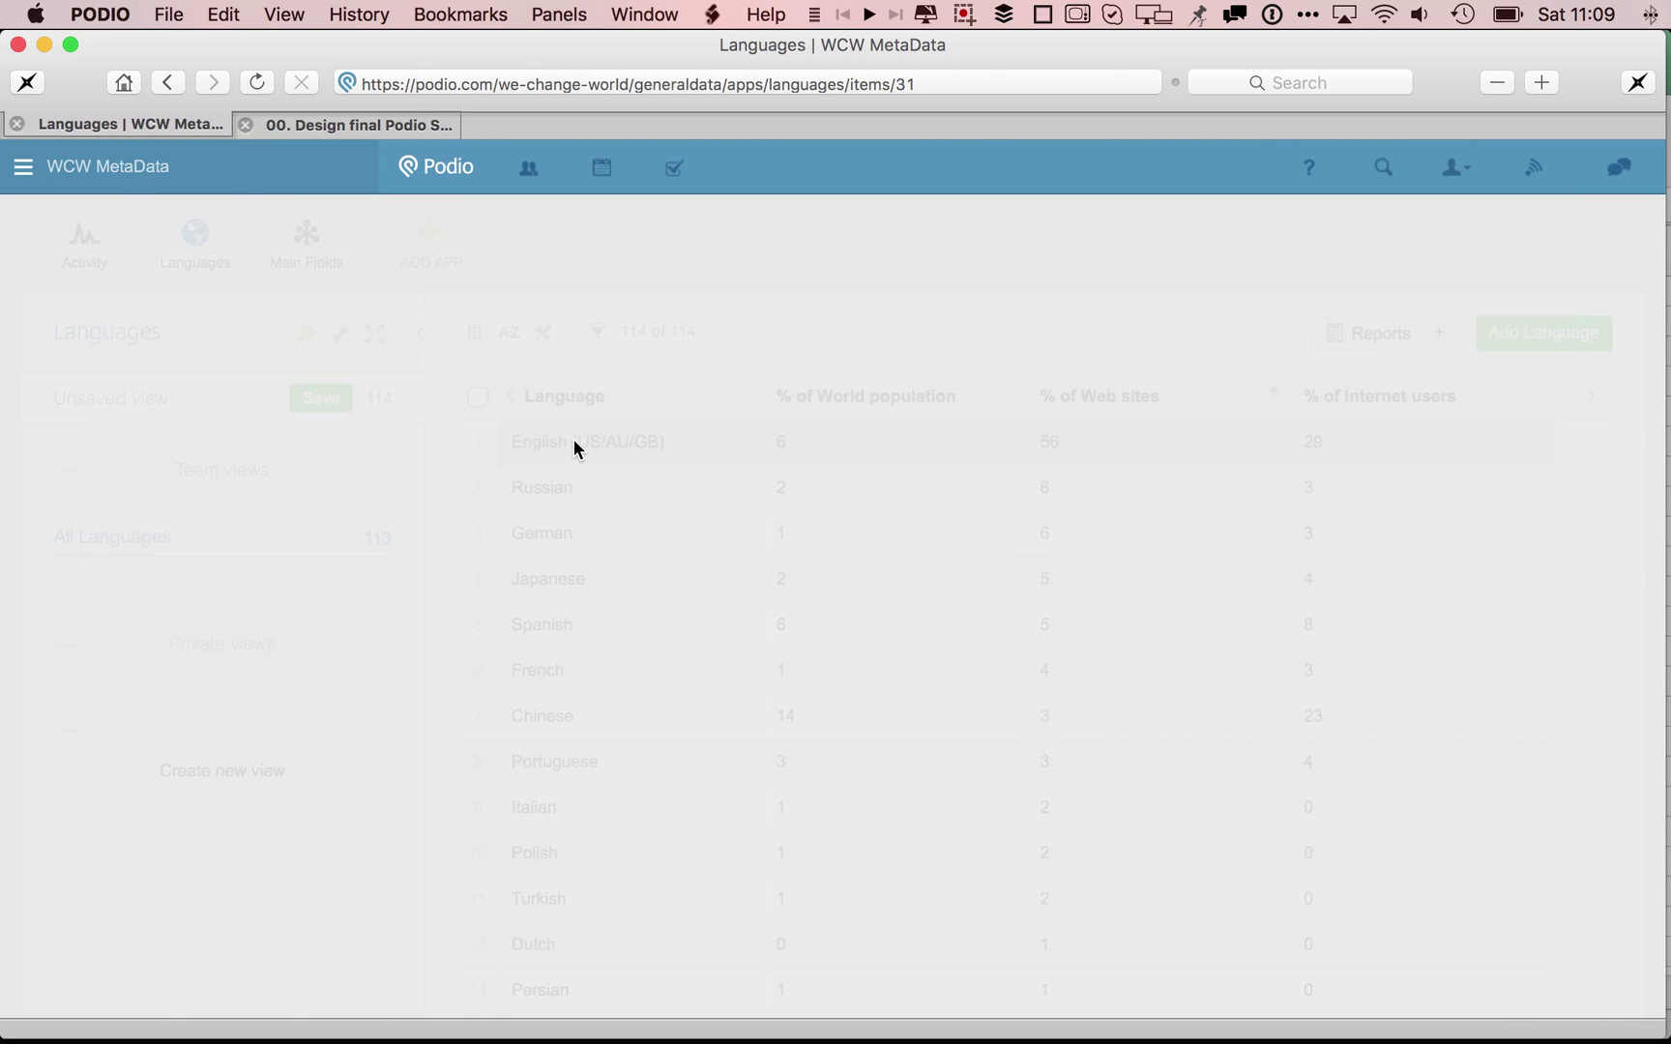
Open the linked Orchestrator team member and add the WCW Core Team (committed L.T.) tag.
scroll(496, 739, "down", 5)
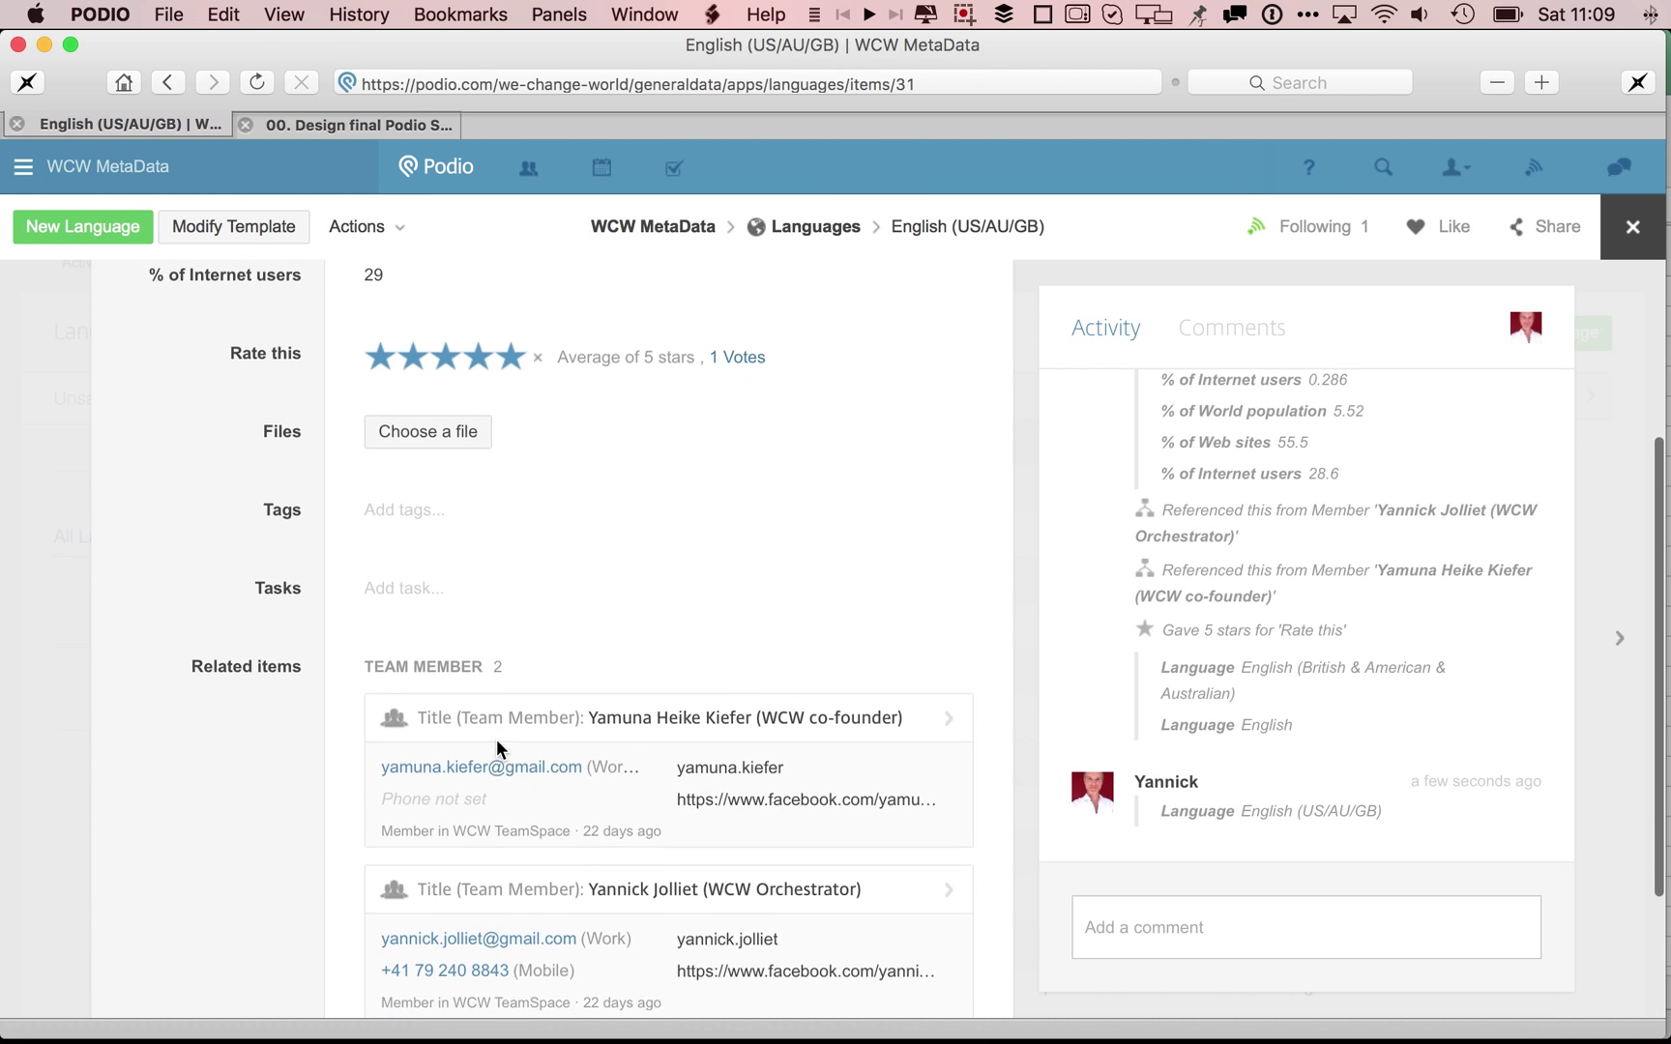
left_click(658, 875)
scroll(638, 638, "down", 10)
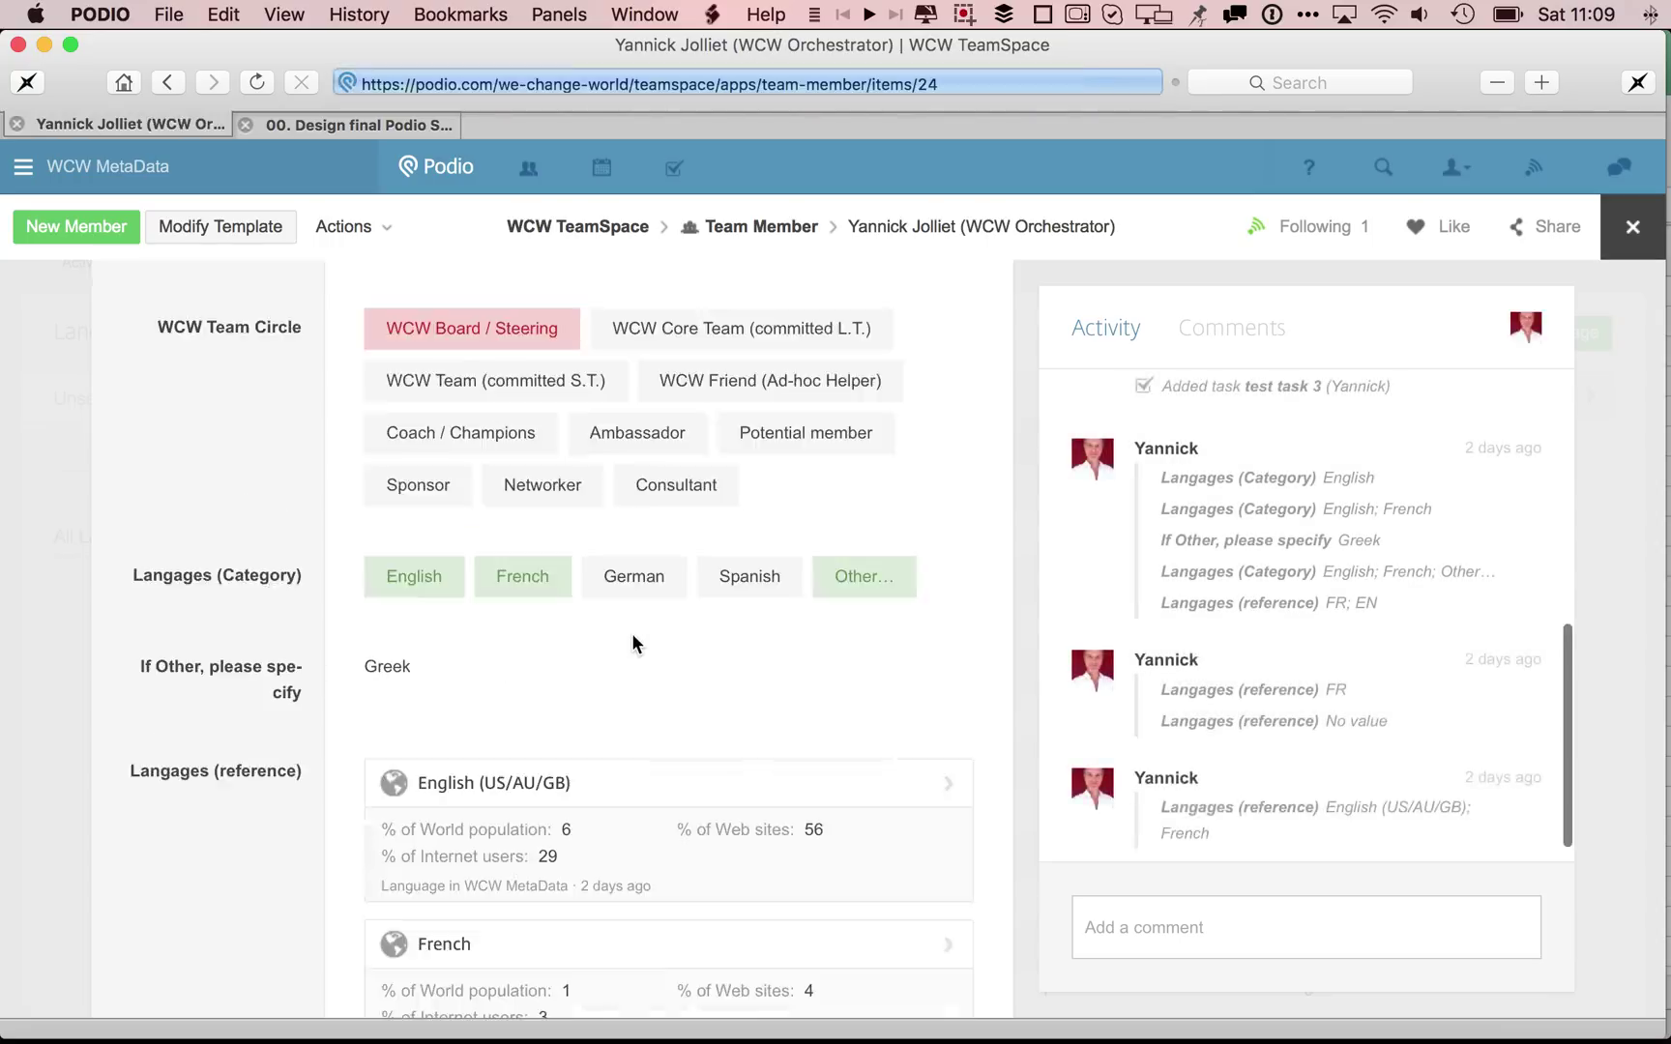
scroll(634, 642, "down", 1)
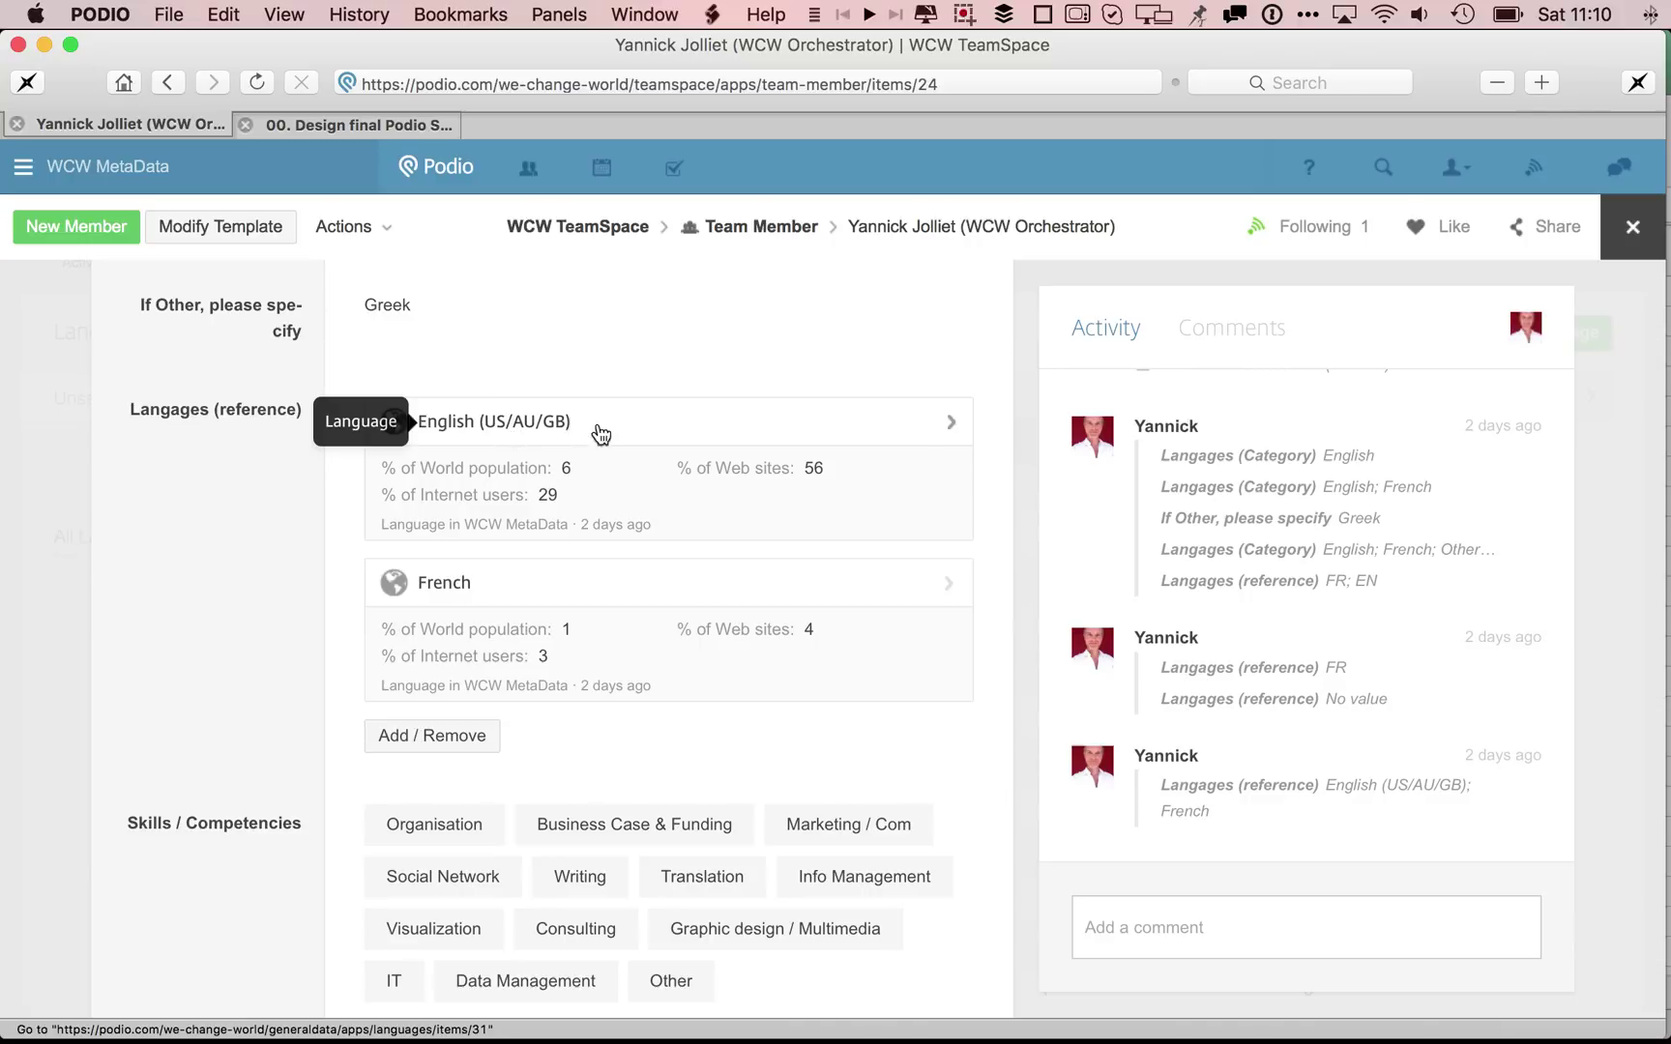
scroll(596, 437, "up", 5)
scroll(609, 464, "up", 1)
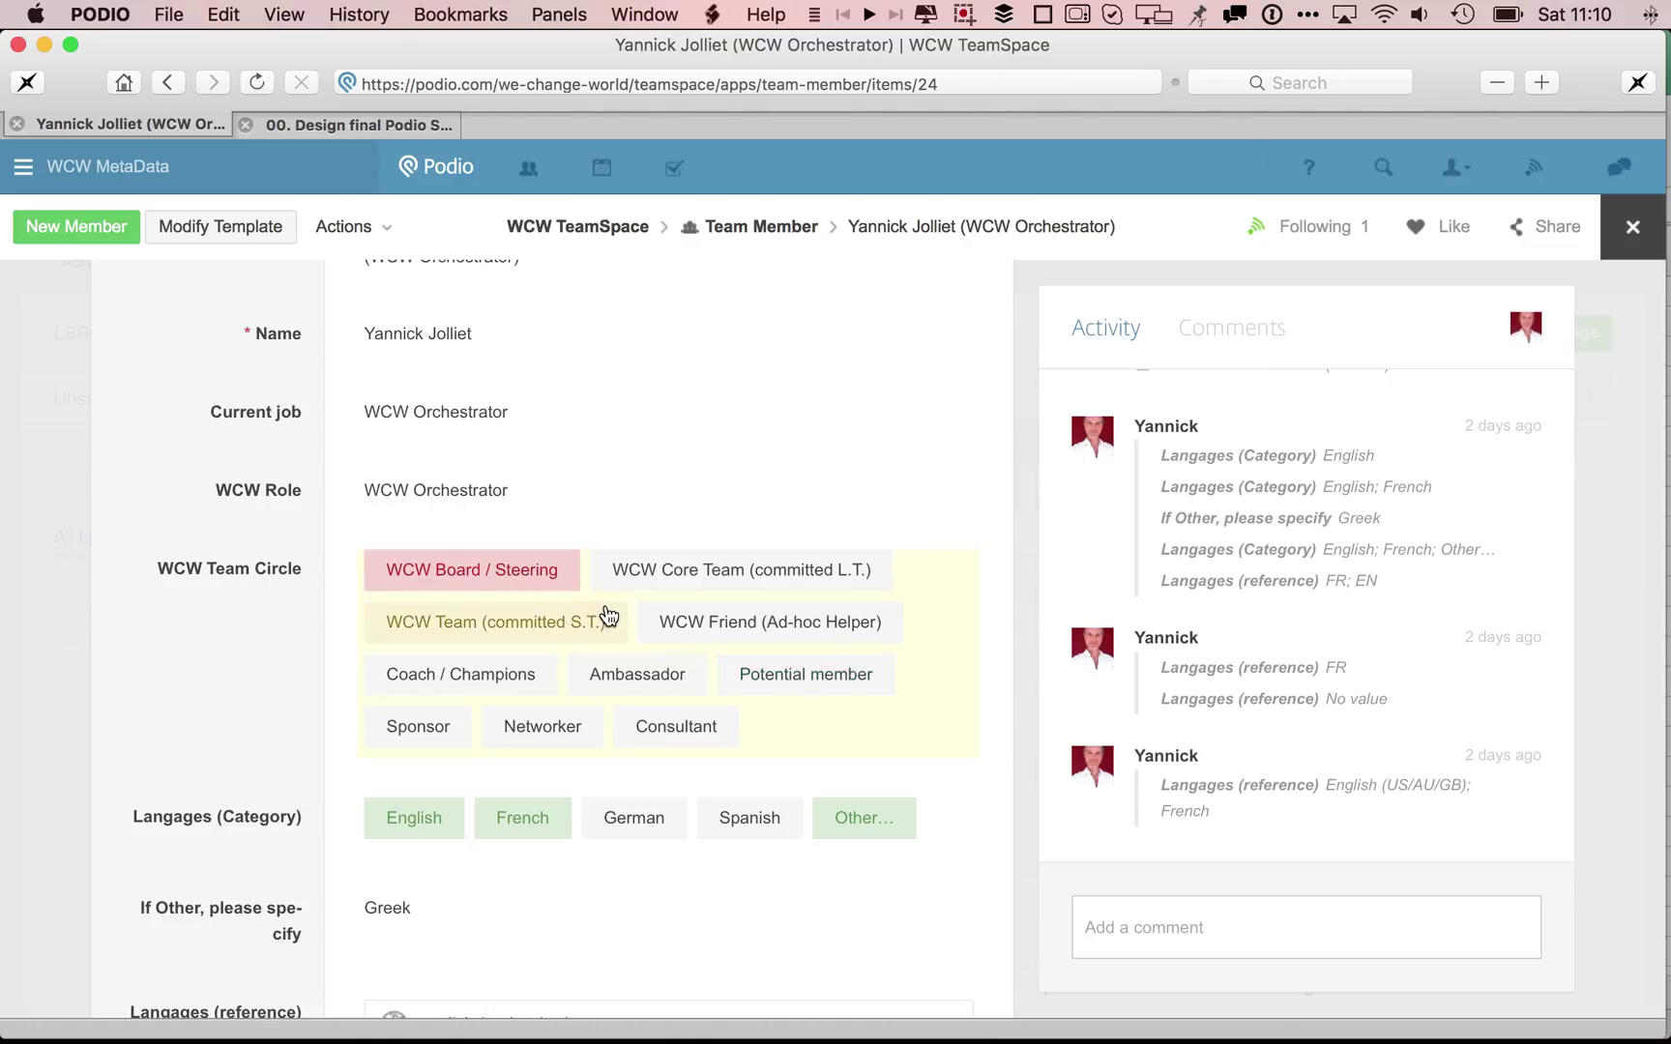
scroll(609, 615, "down", 5)
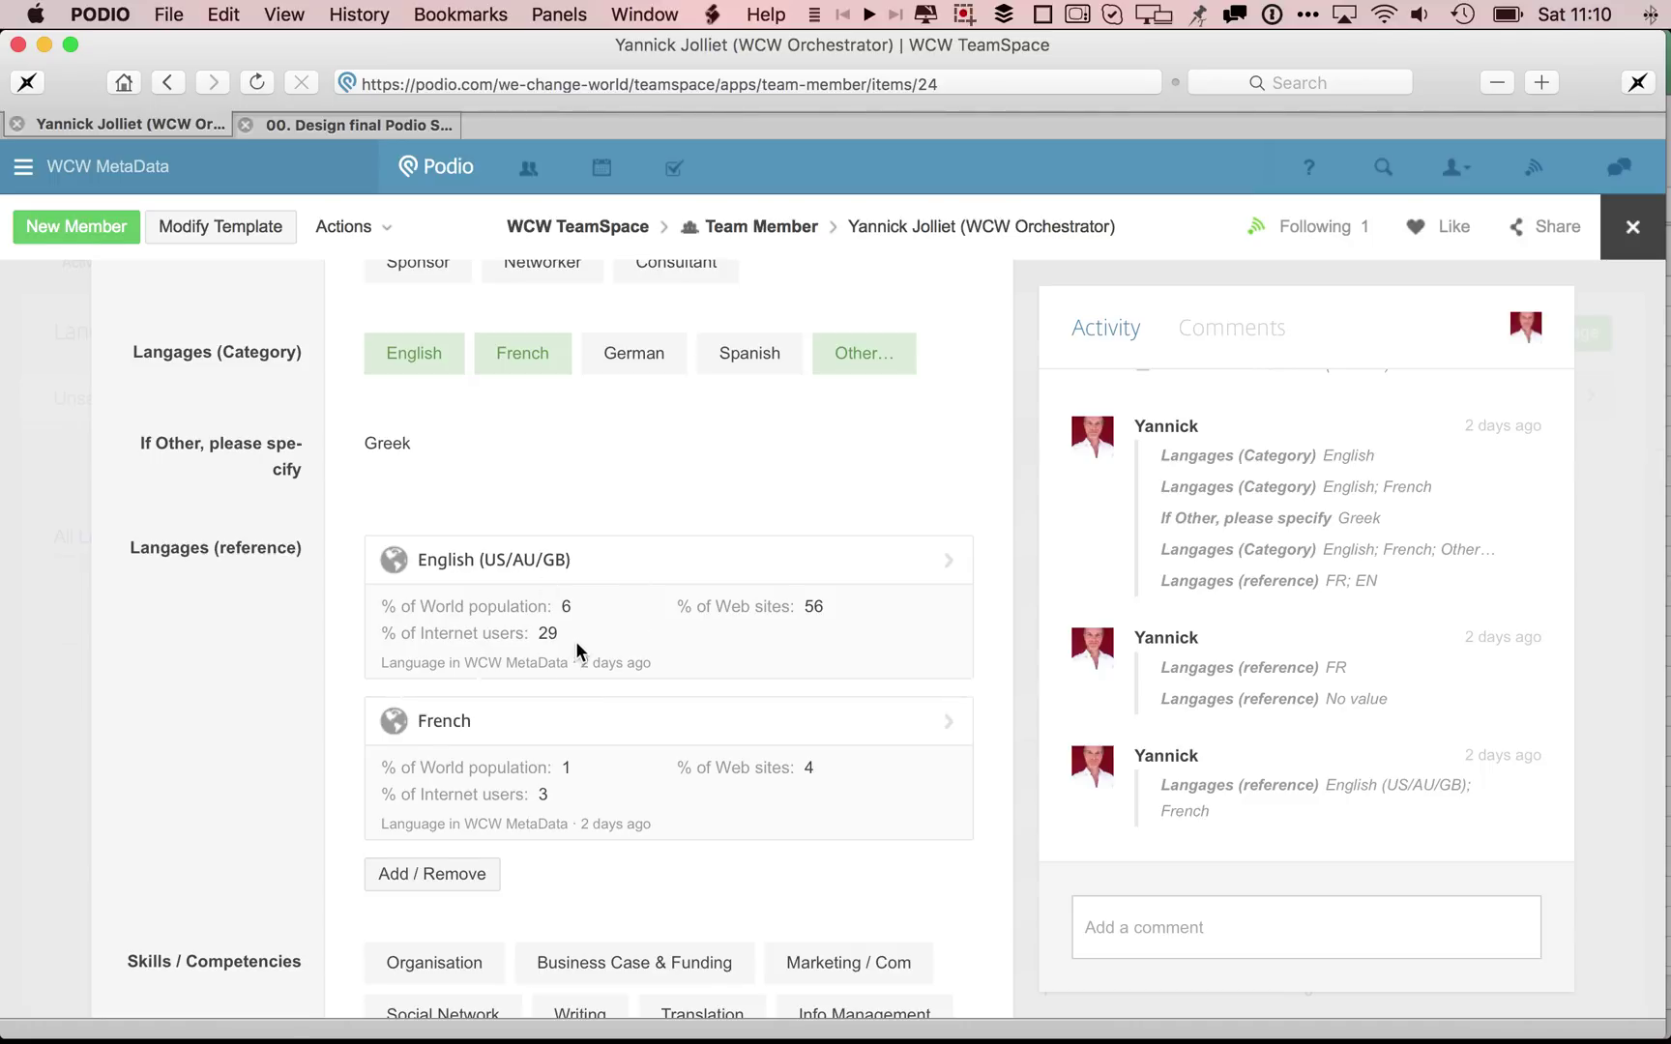
scroll(577, 650, "up", 3)
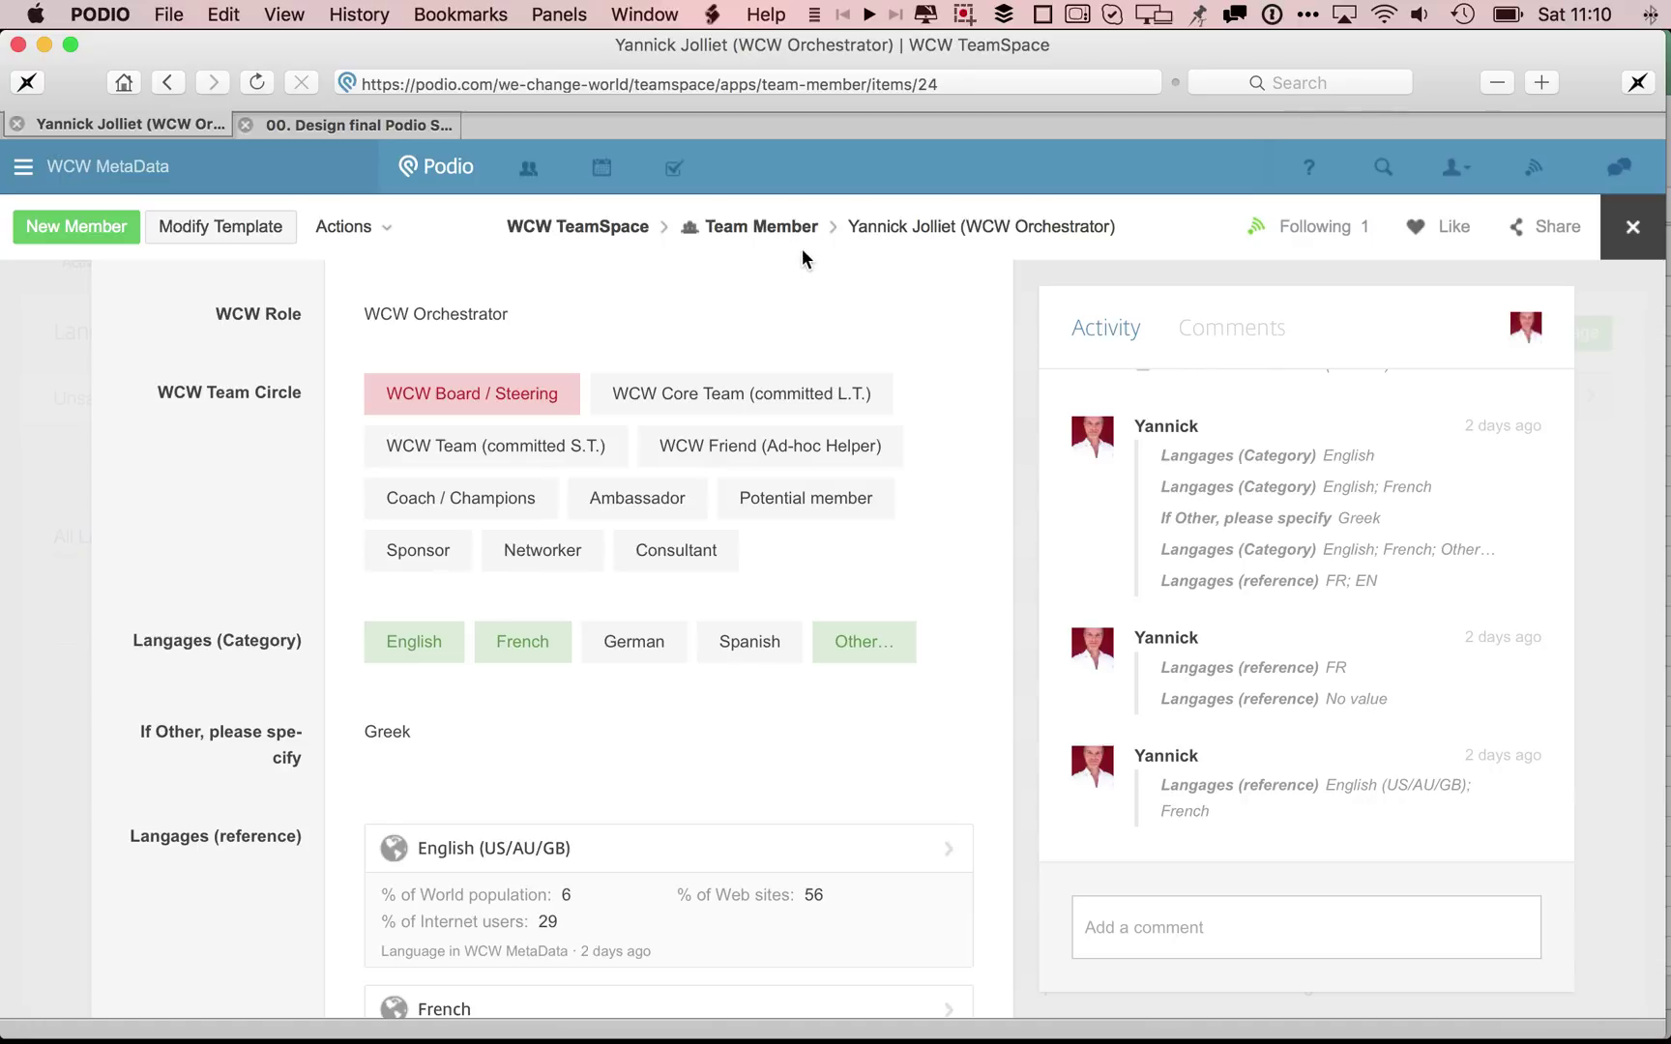
left_click(671, 384)
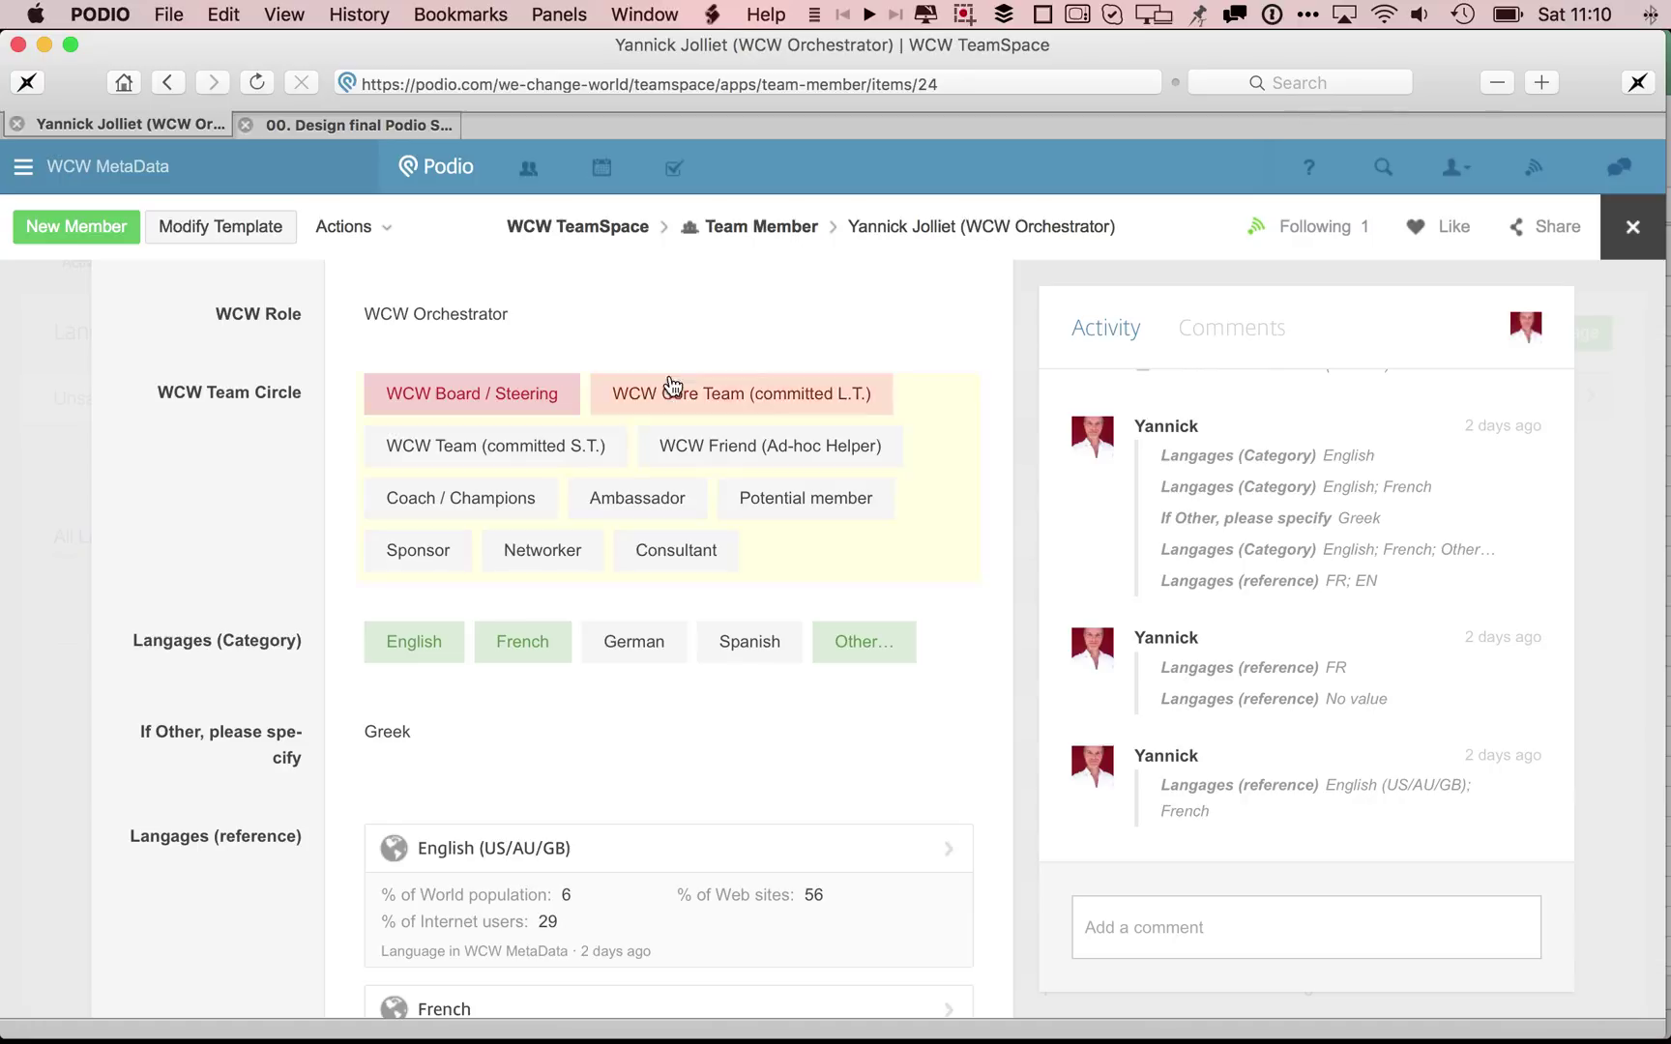
scroll(671, 384, "down", 3)
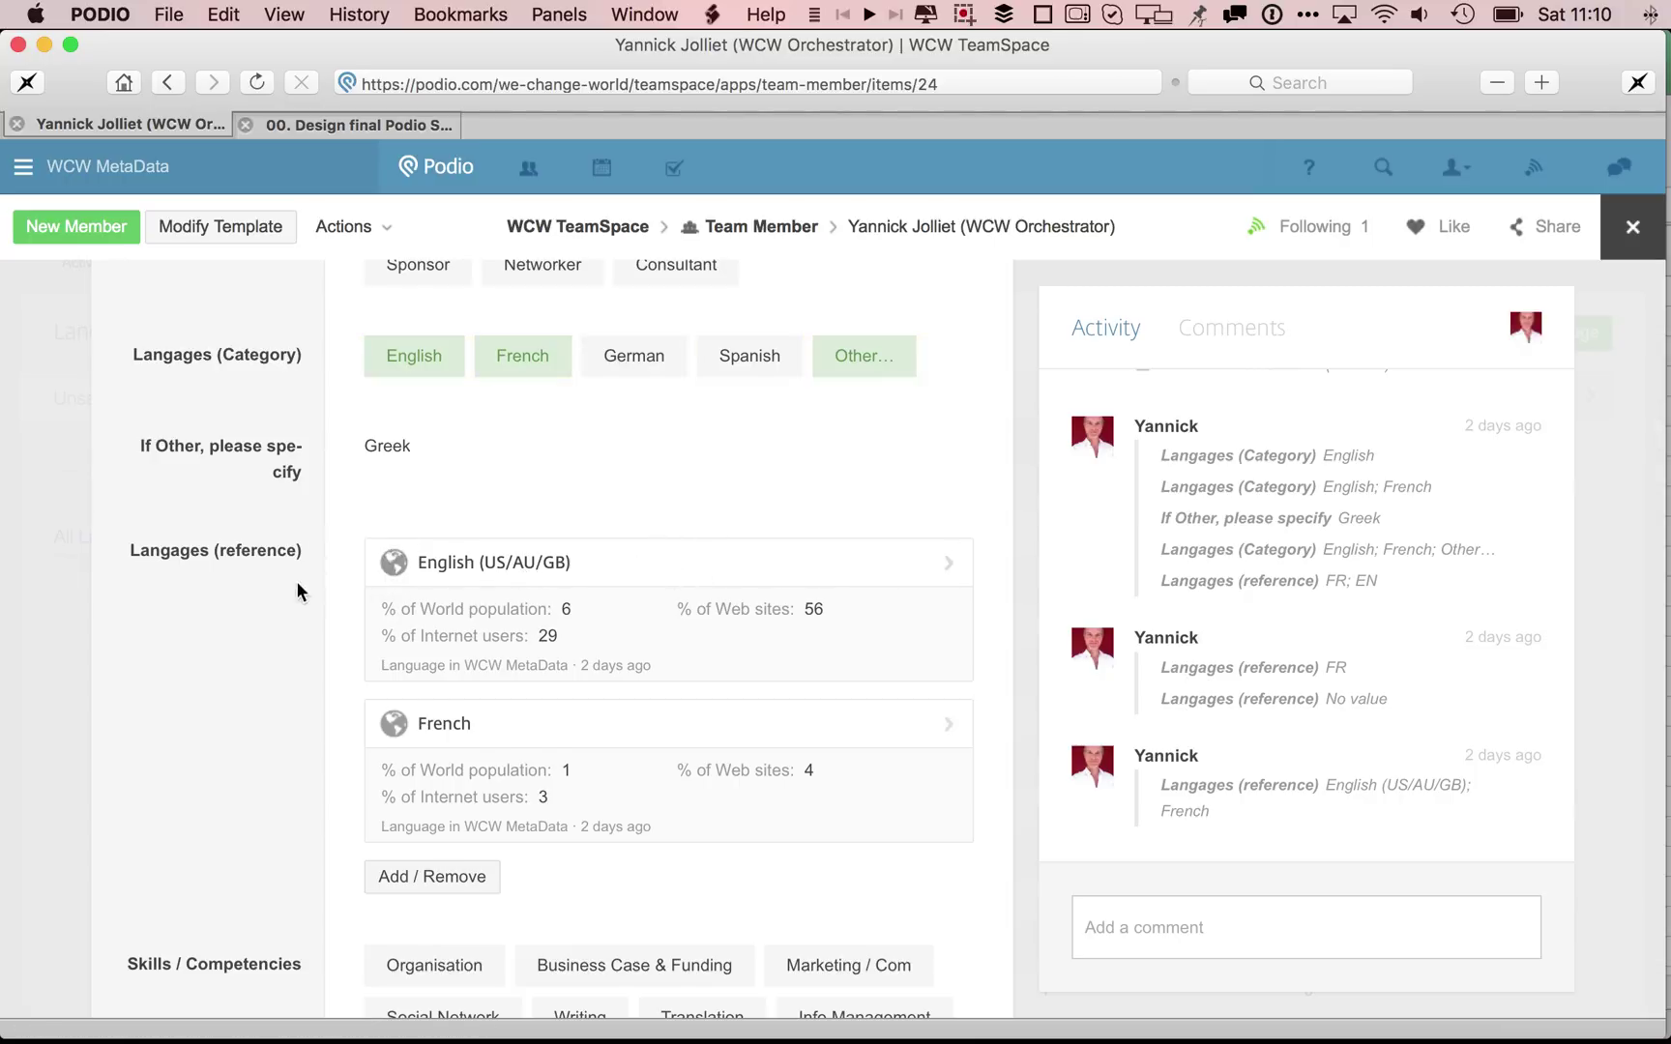
scroll(331, 534, "up", 2)
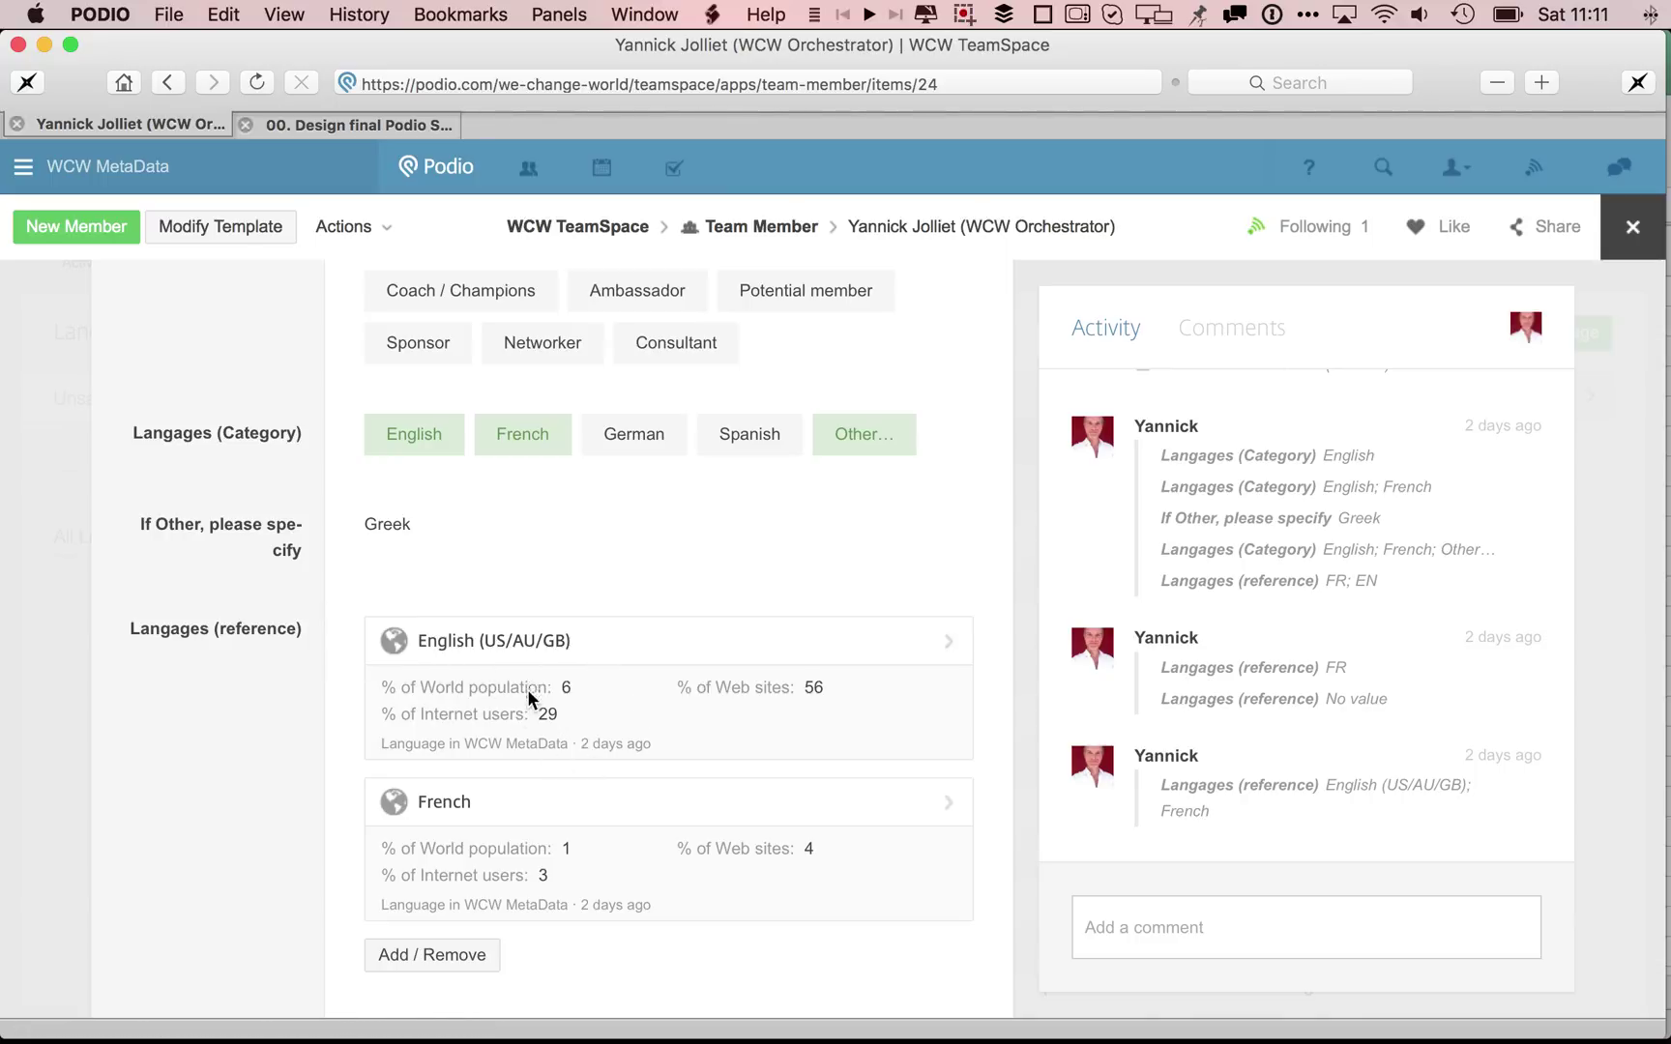
Go to the Reference Layout settings of the Languages app in WCW MetaData.
left_click(525, 747)
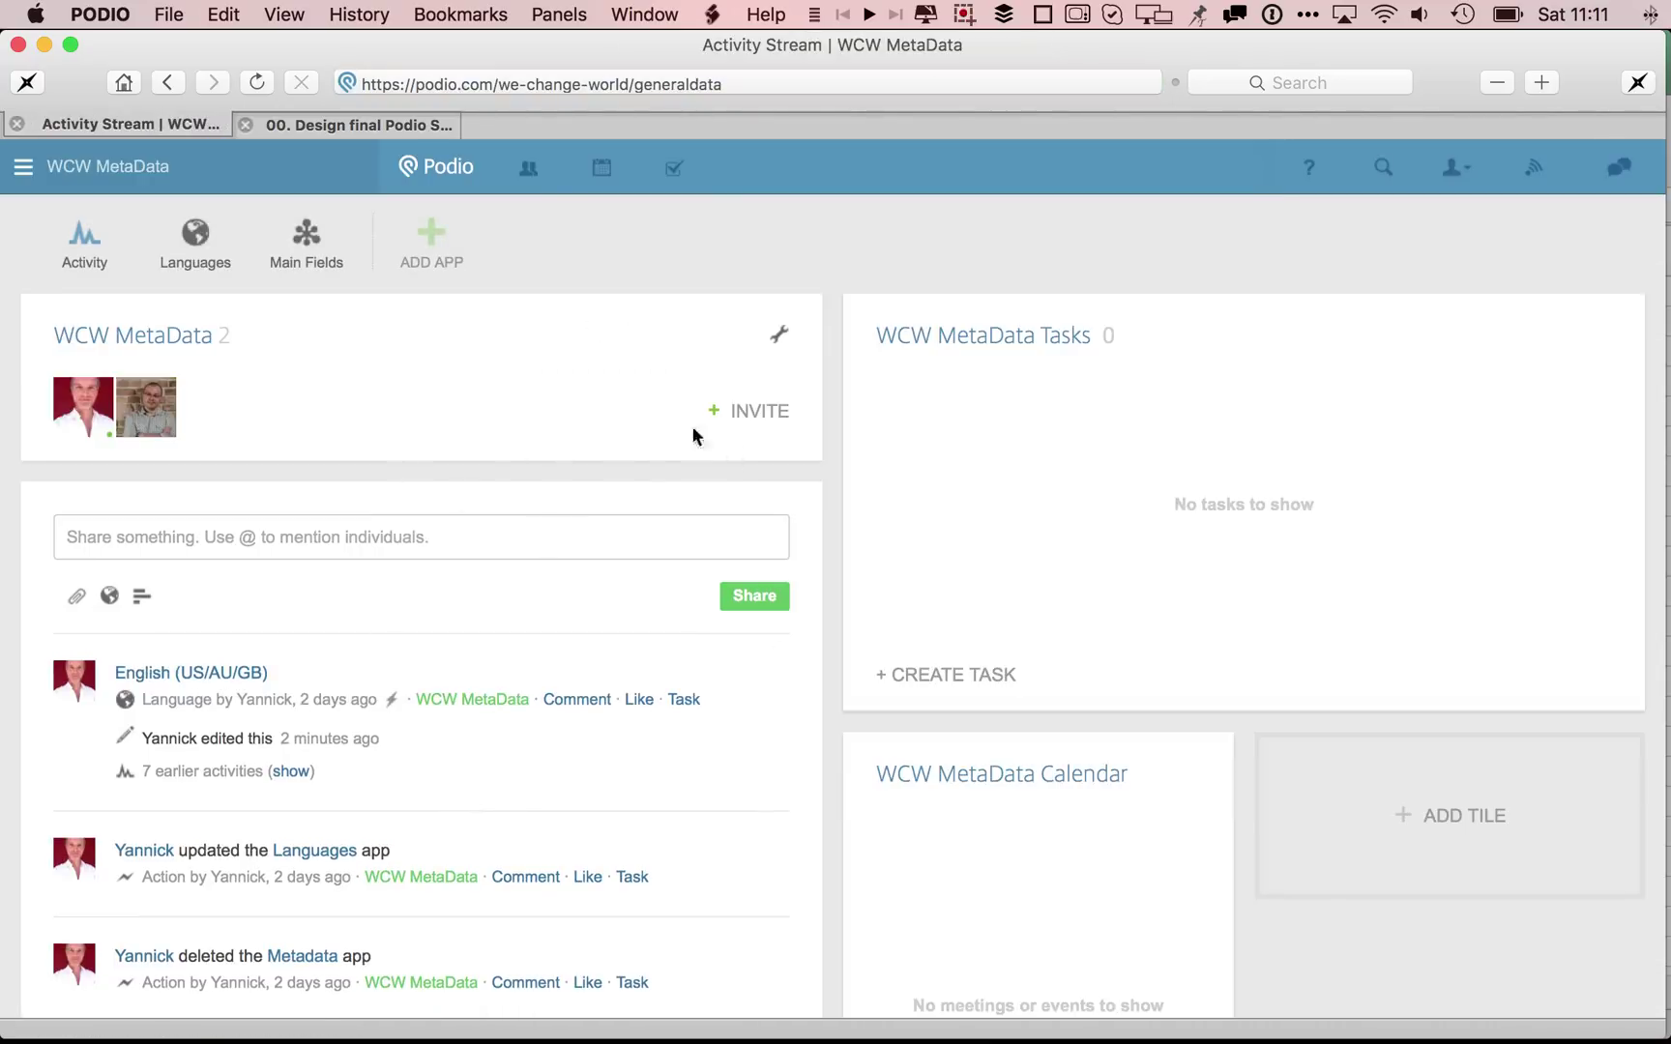
left_click(205, 235)
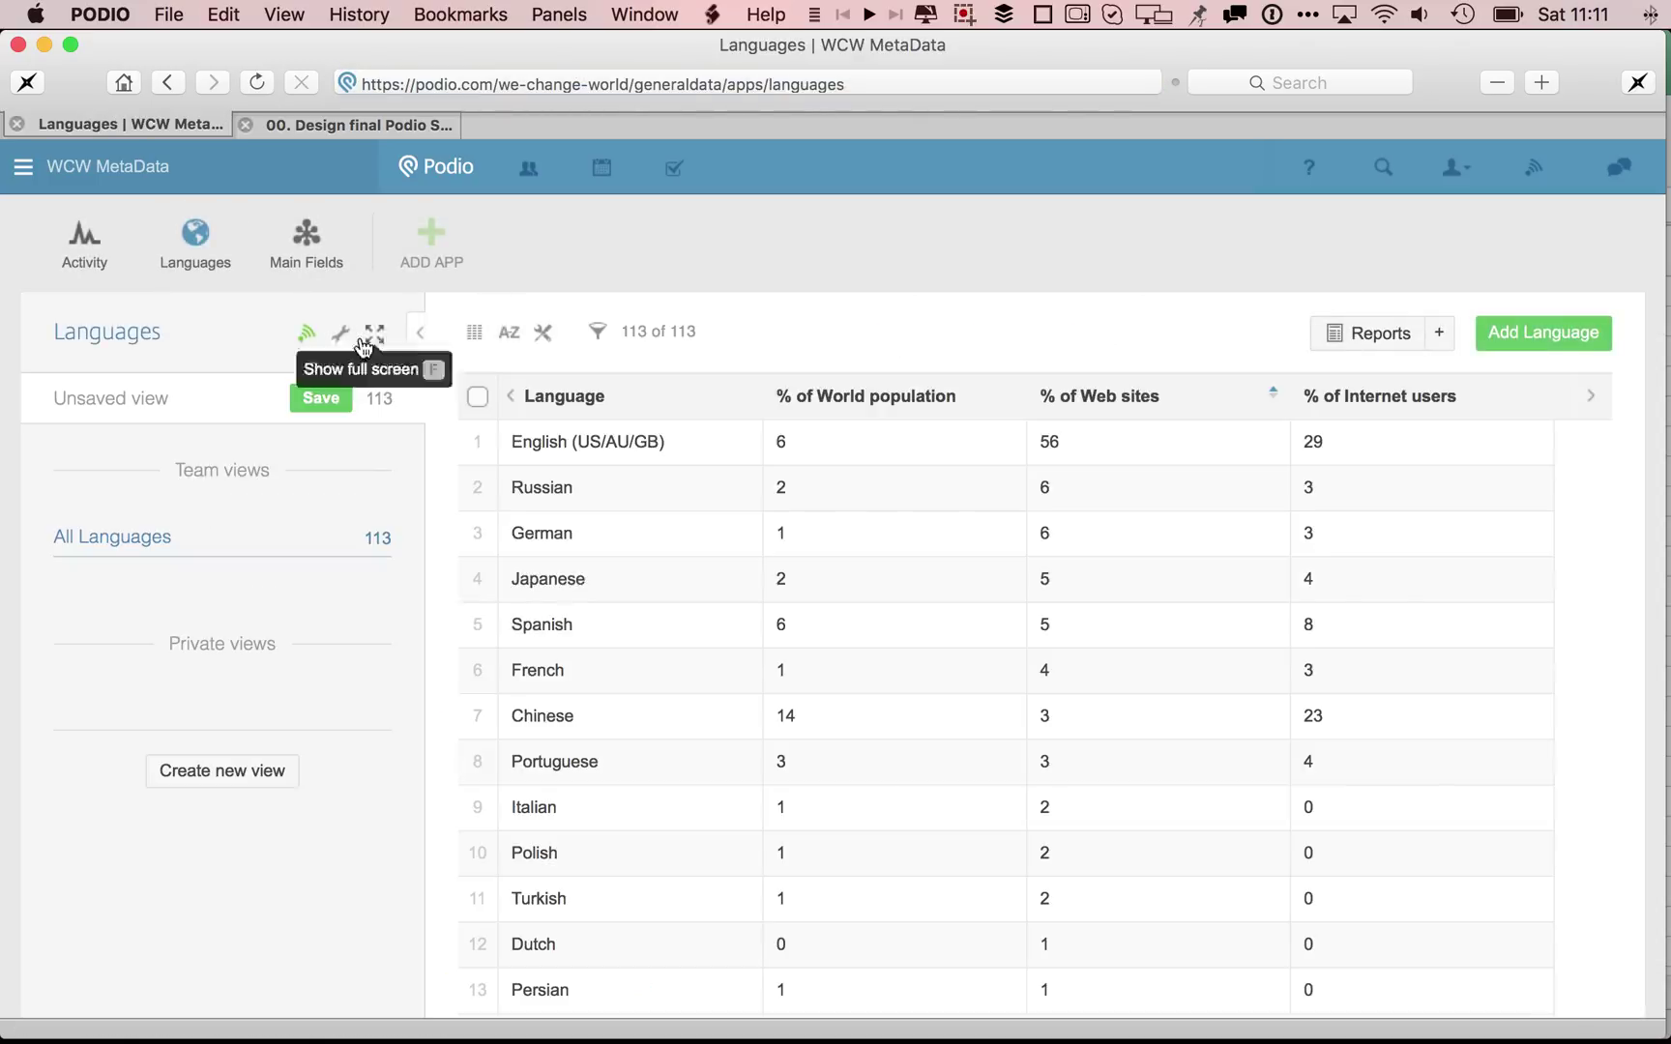
left_click(340, 334)
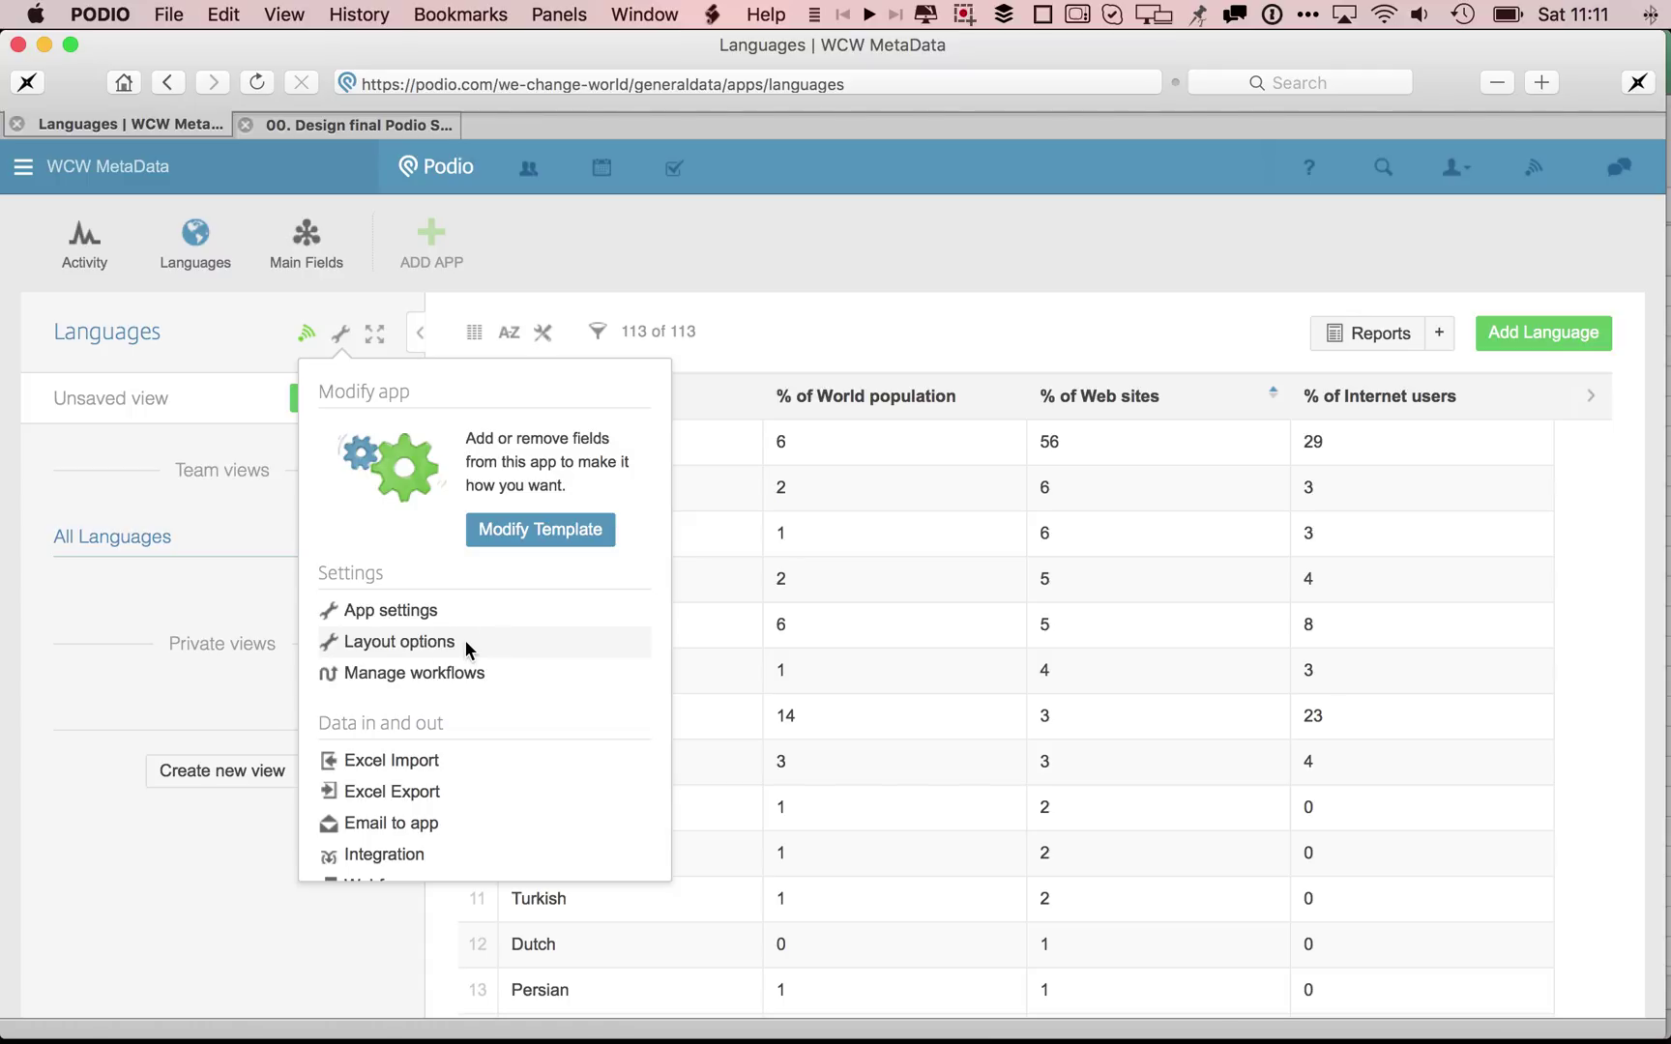
left_click(391, 641)
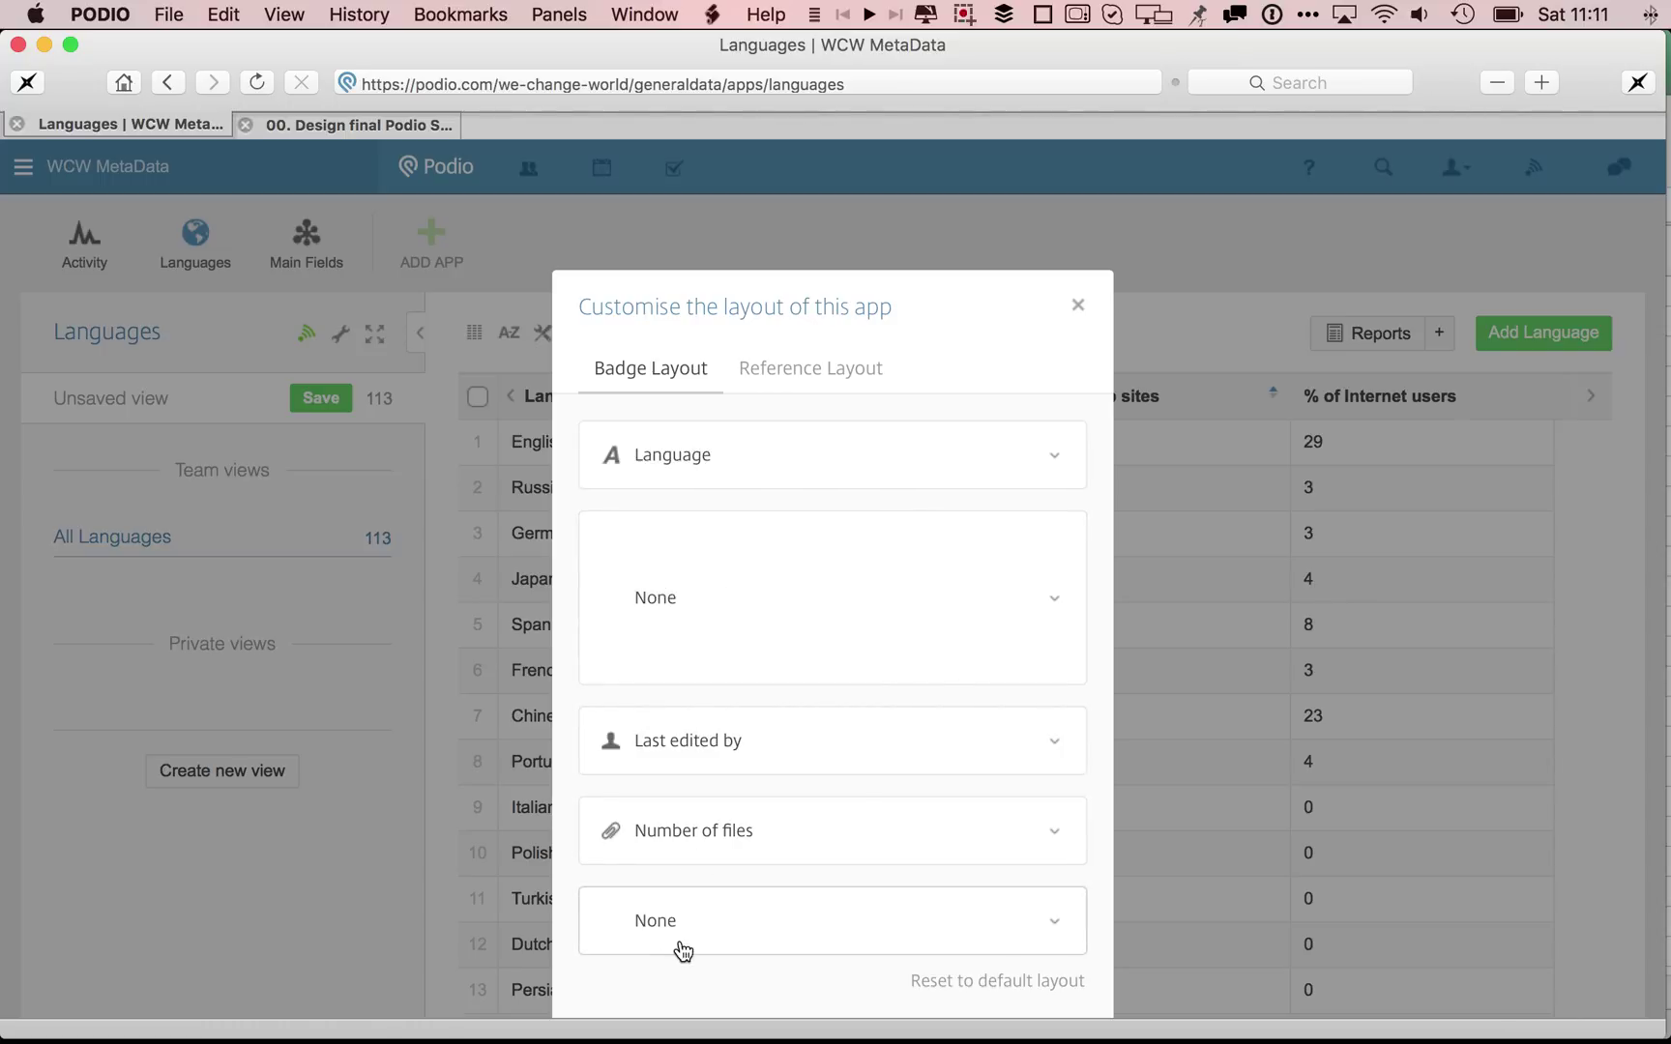
left_click(817, 378)
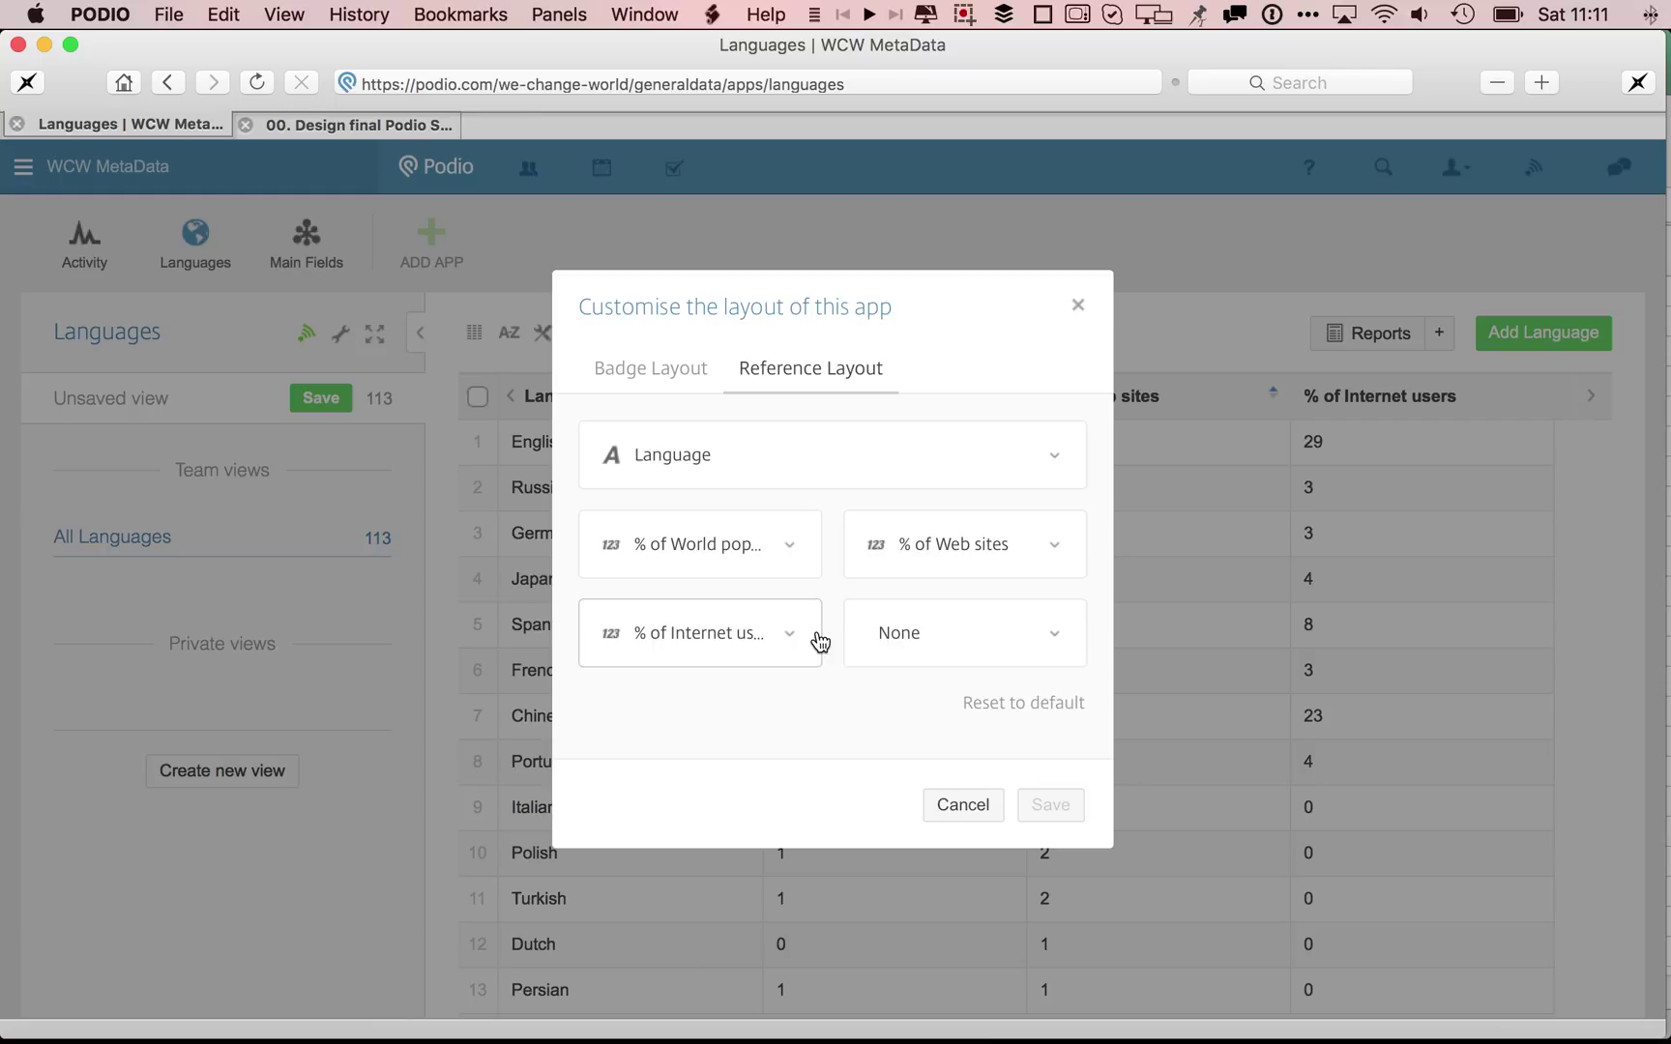
Set the World population, Web sites and Internet users slots to None and save.
left_click(793, 555)
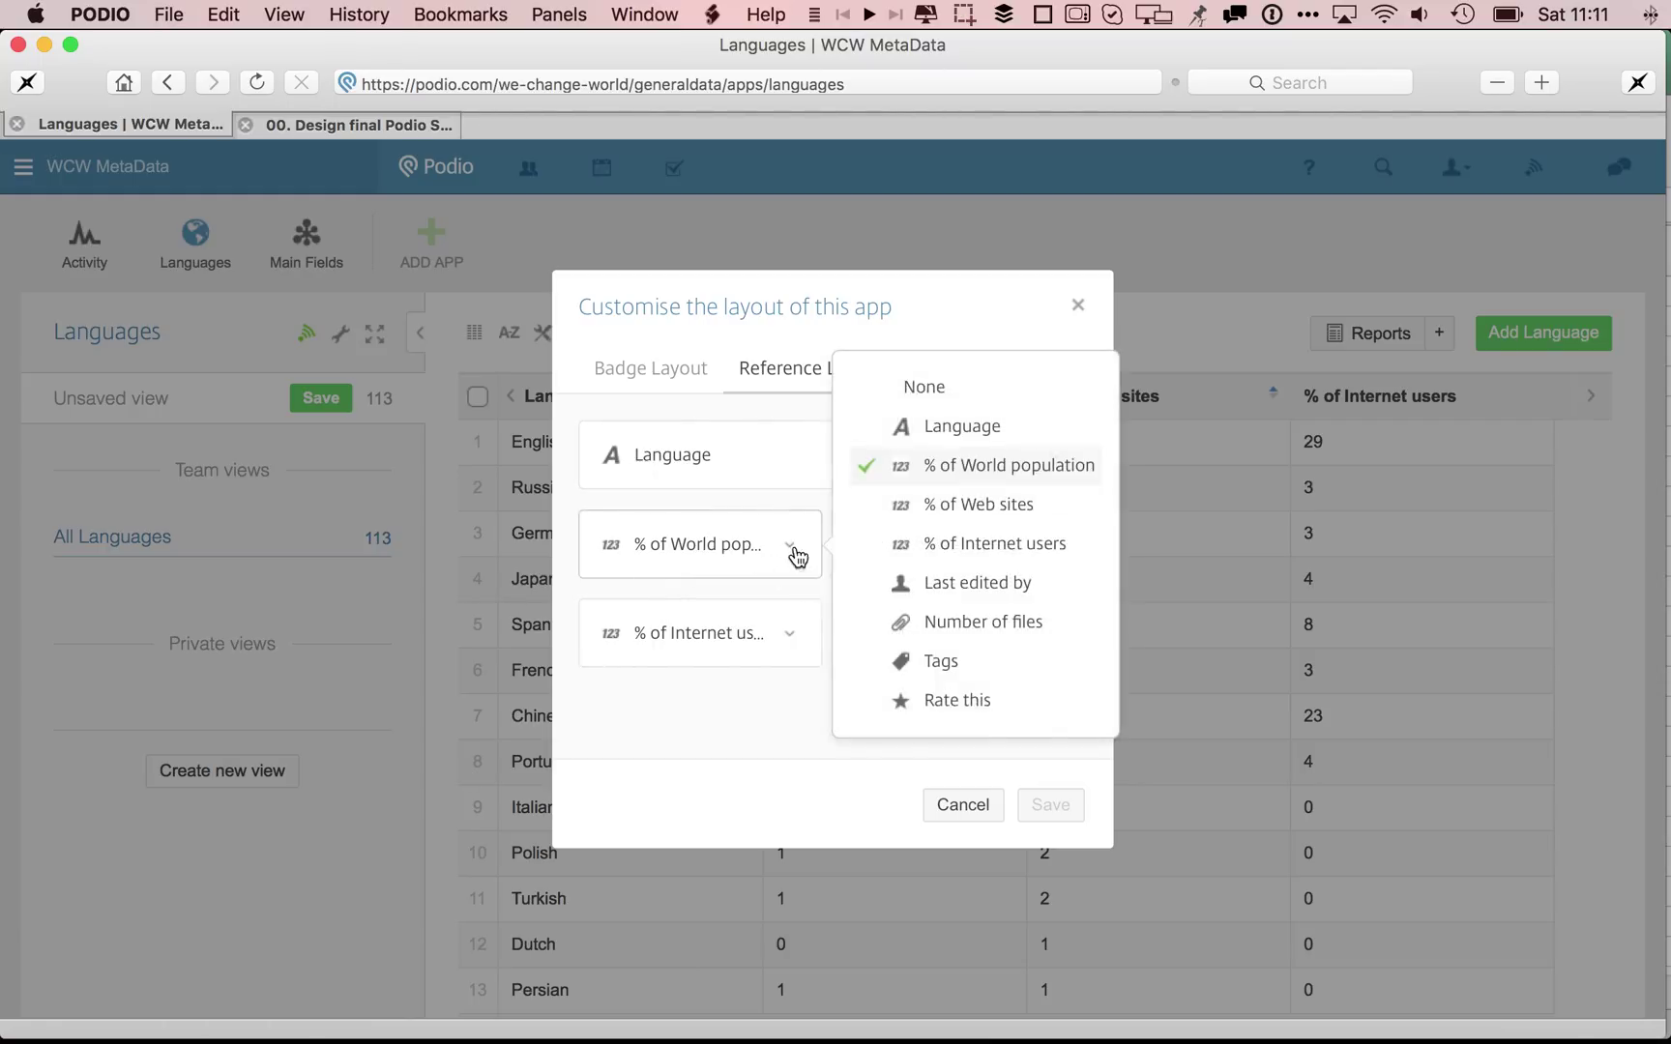
left_click(920, 388)
left_click(993, 554)
left_click(1179, 381)
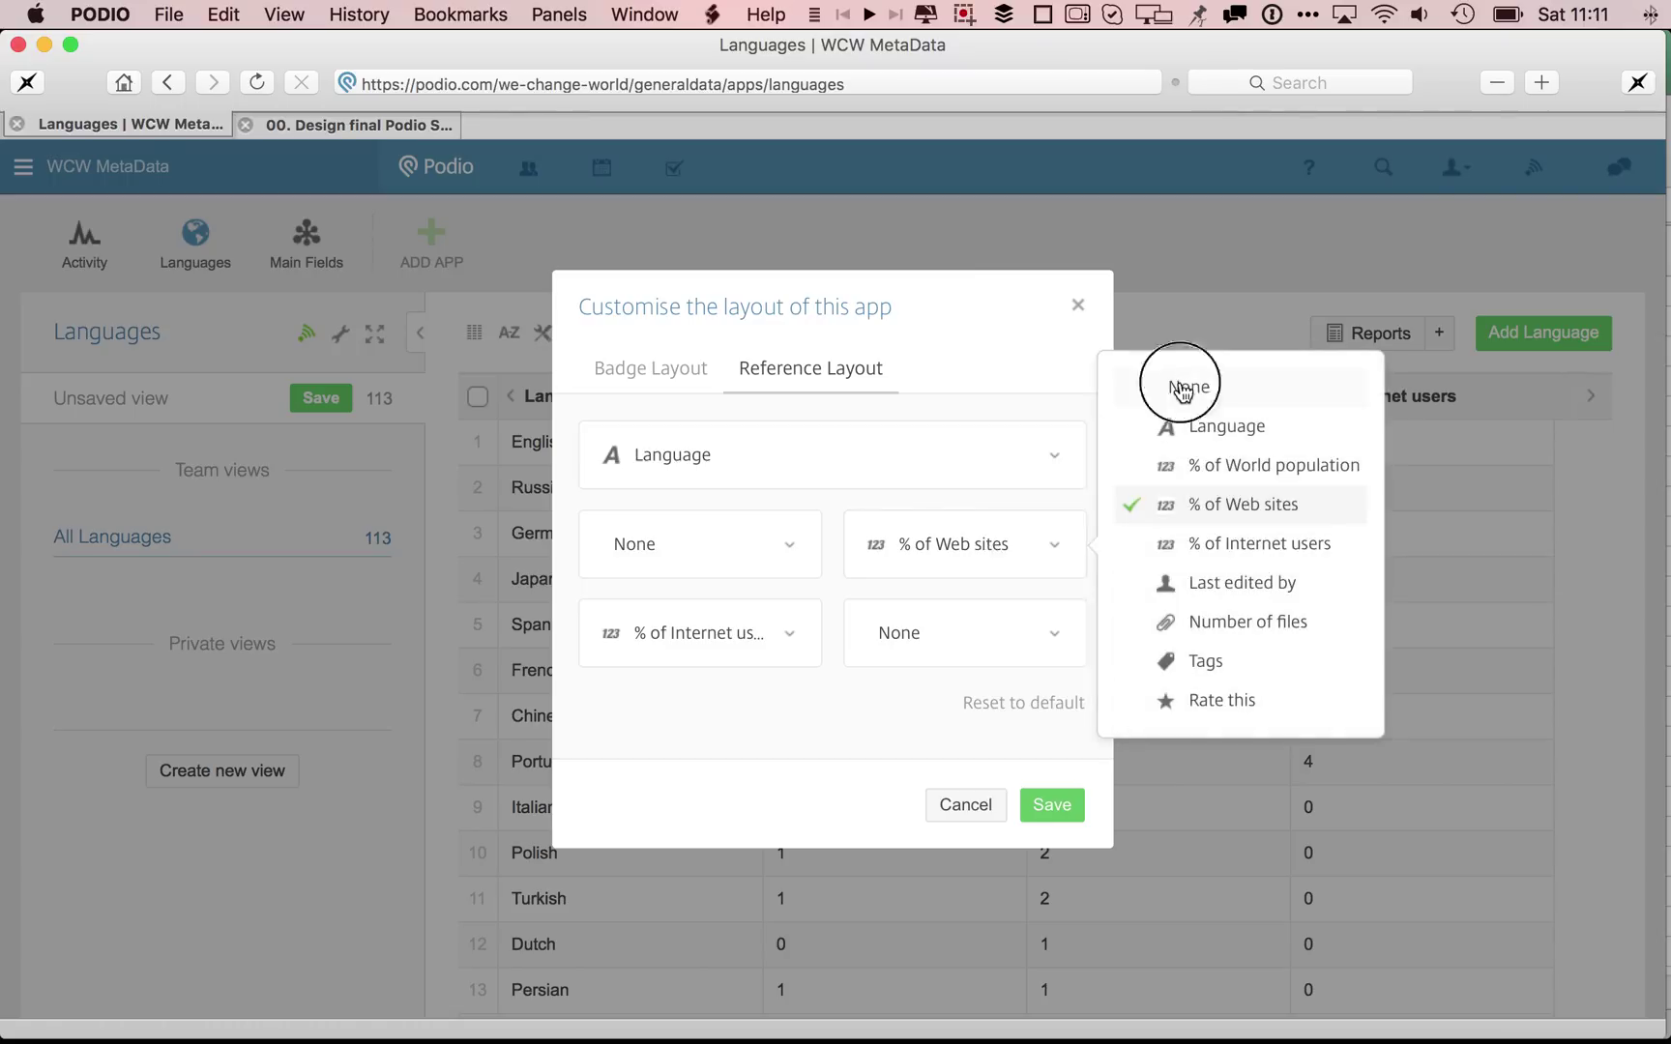
left_click(742, 634)
left_click(916, 481)
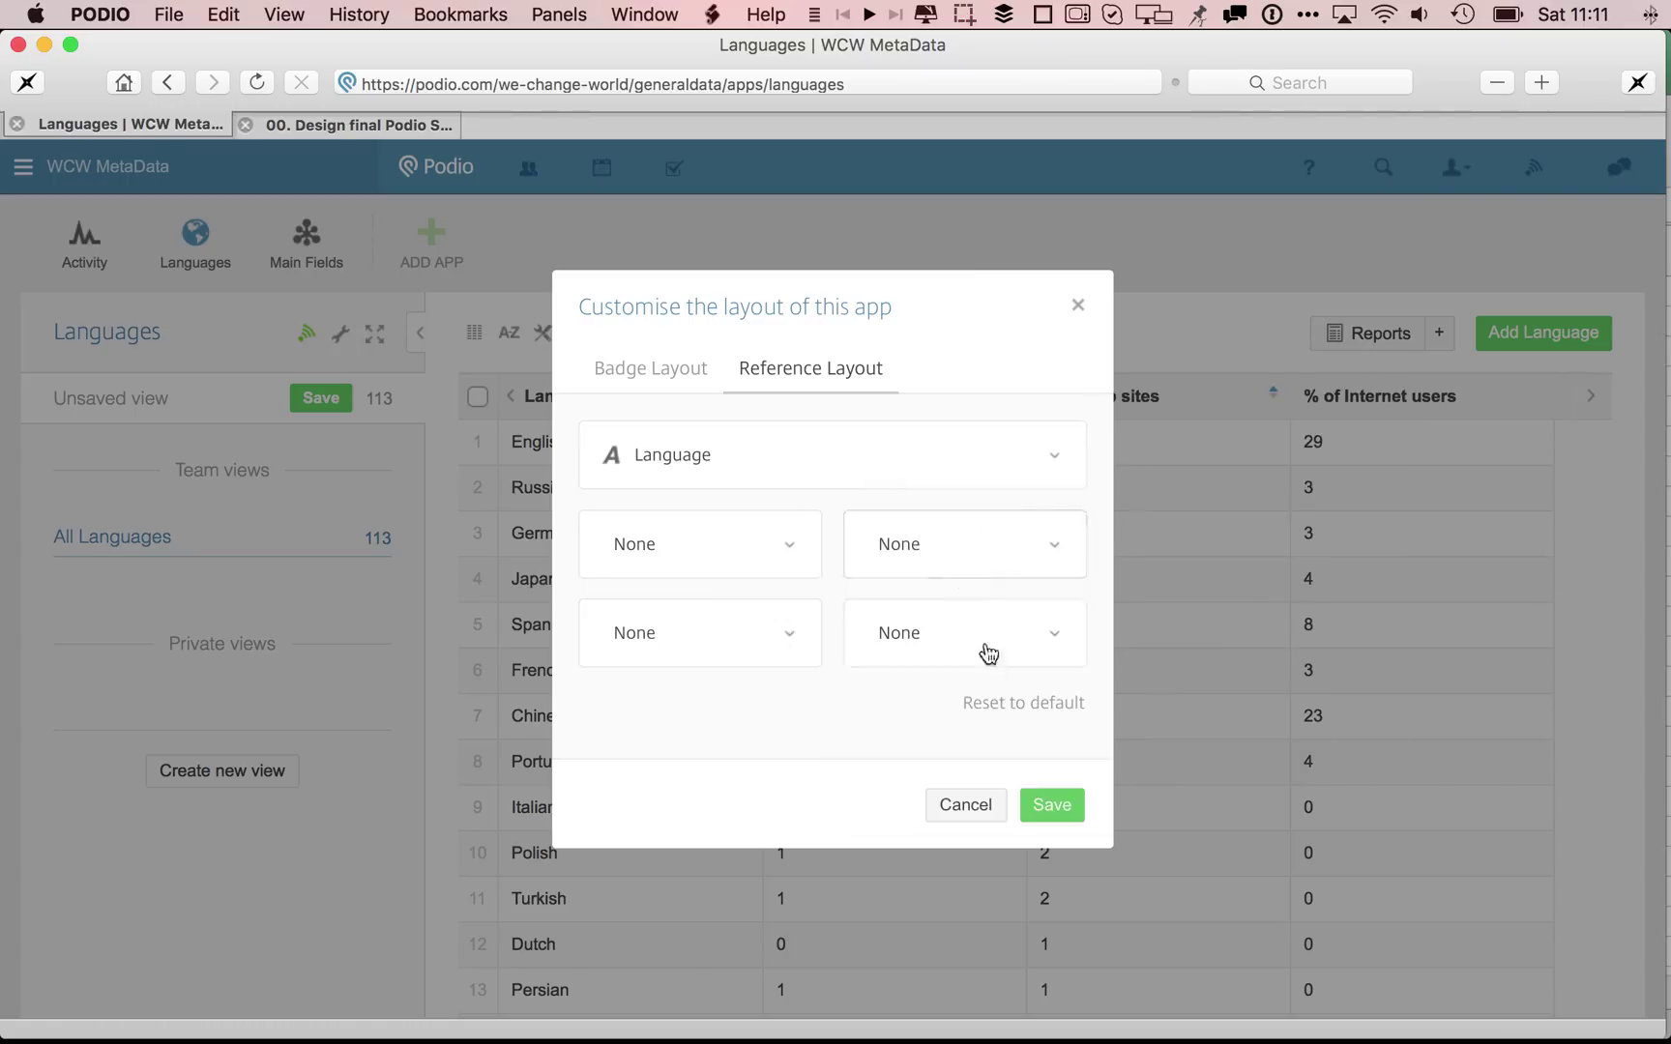
left_click(1053, 810)
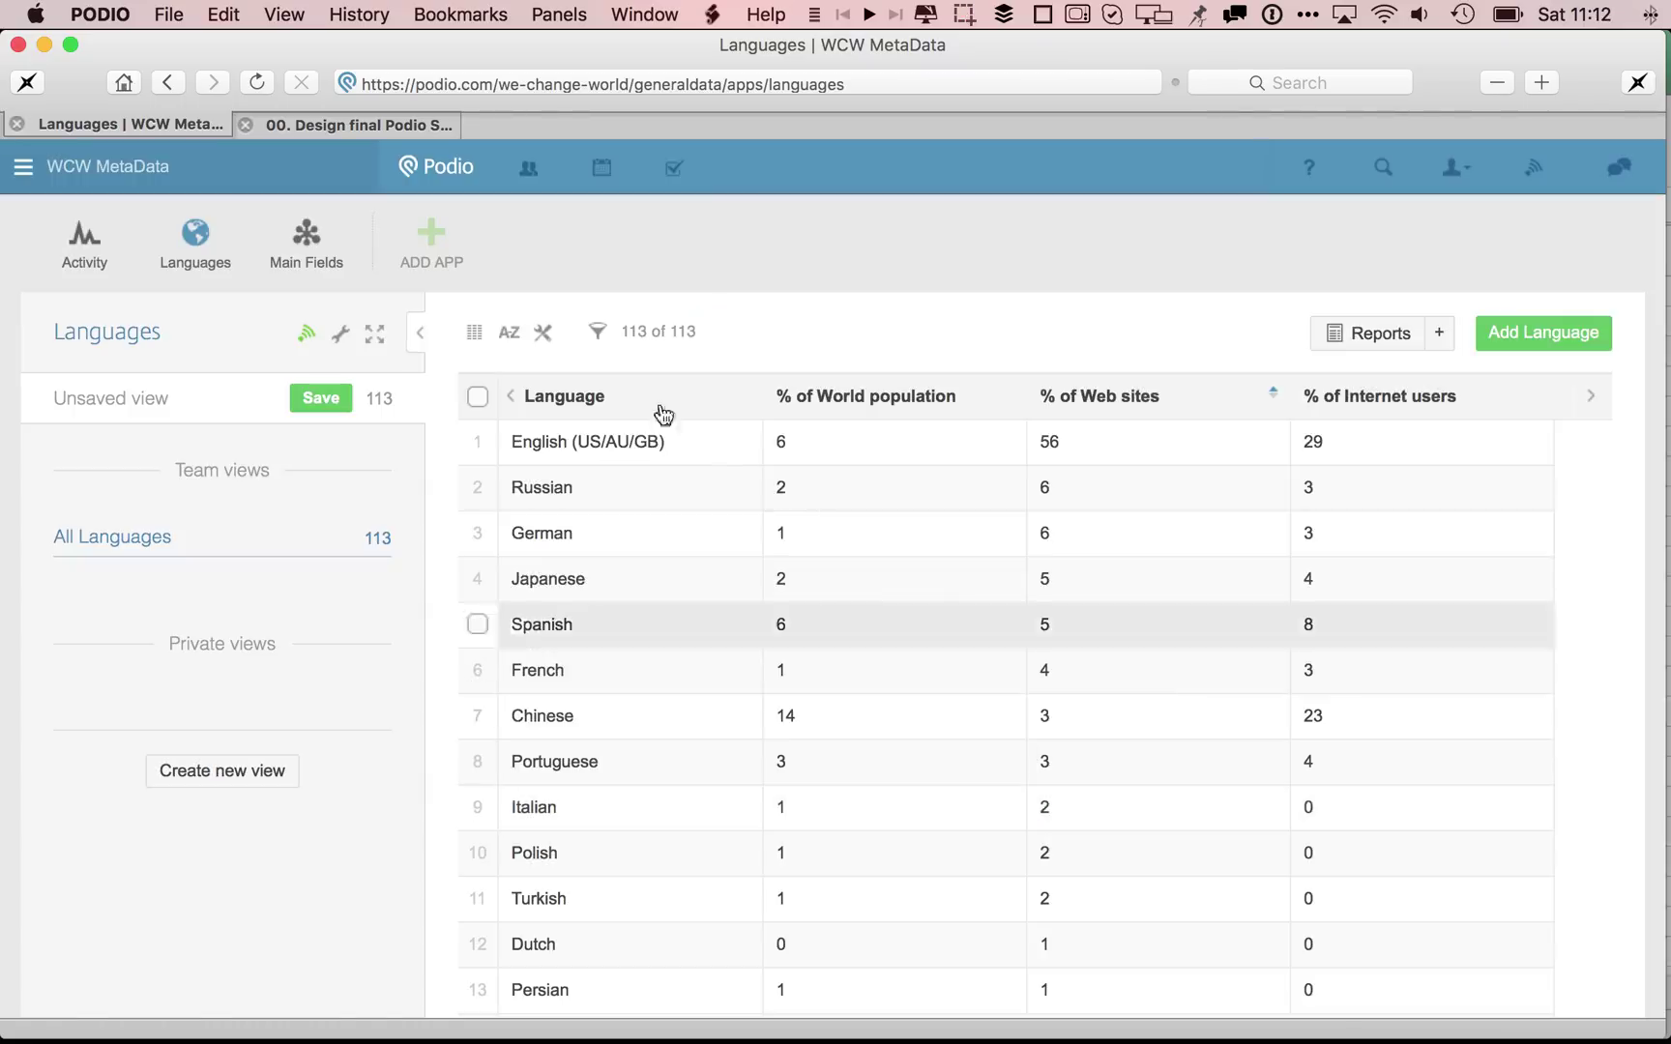
Open English (US/AU/GB), then its linked team member, to check the name-only language cards.
left_click(594, 463)
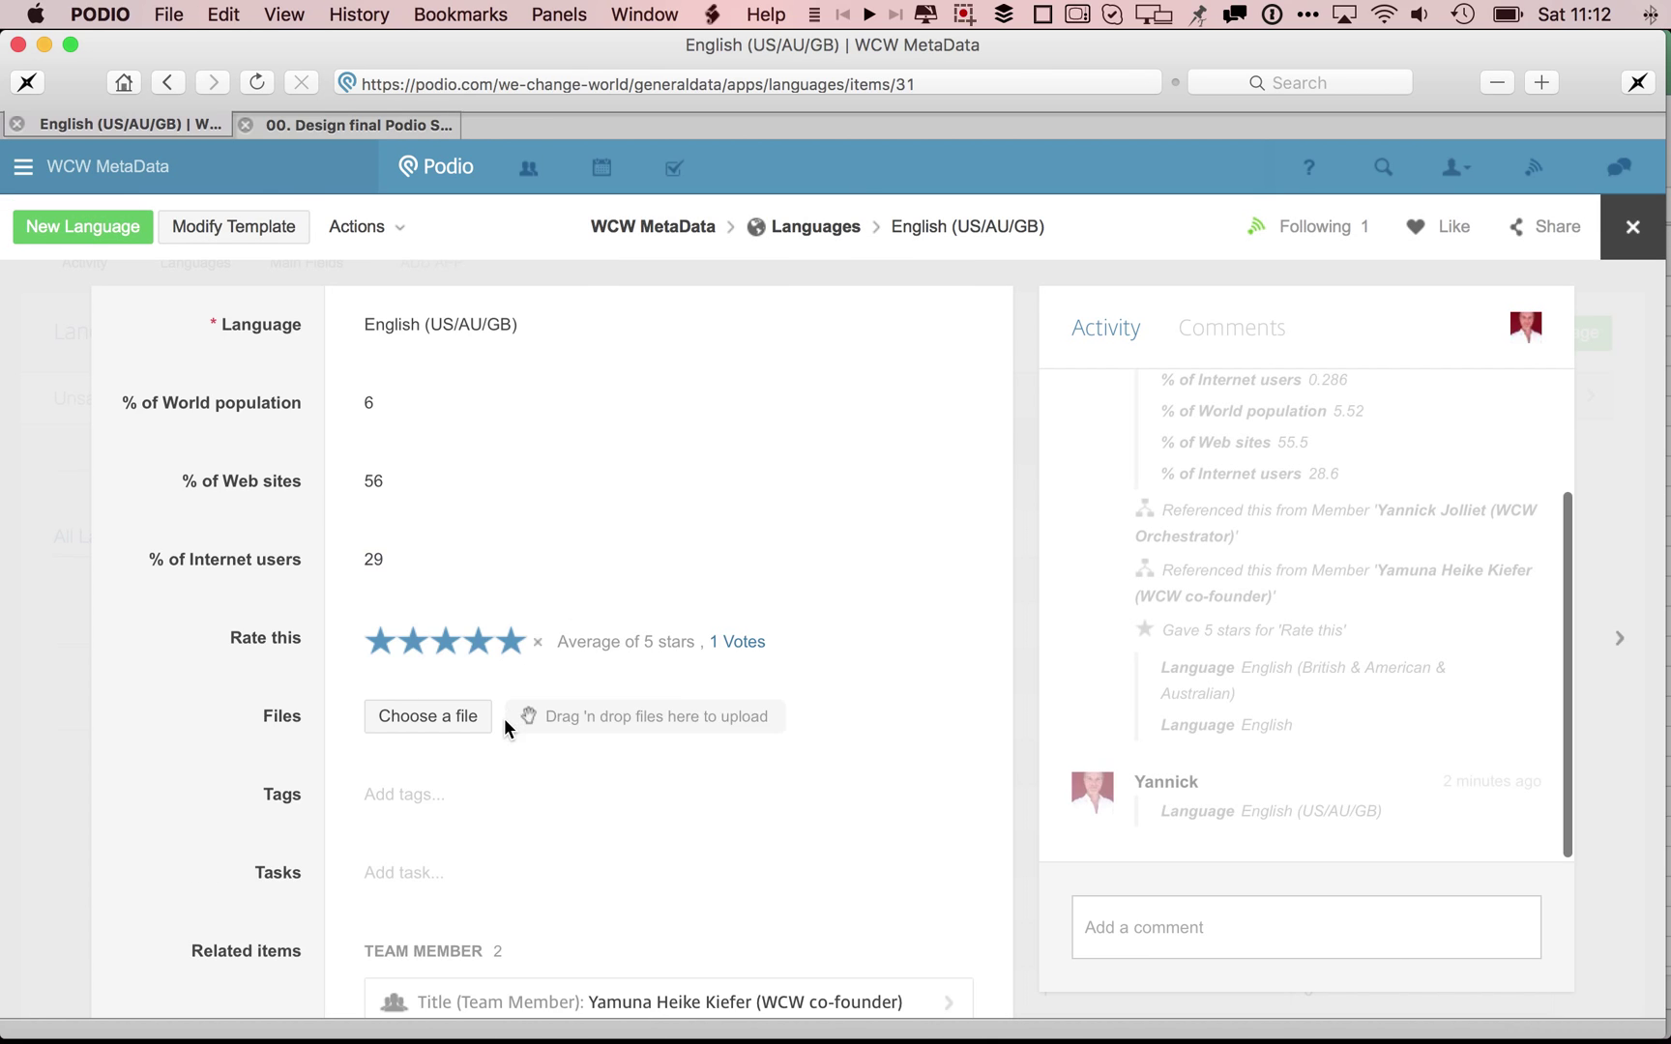
scroll(503, 721, "down", 5)
left_click(547, 779)
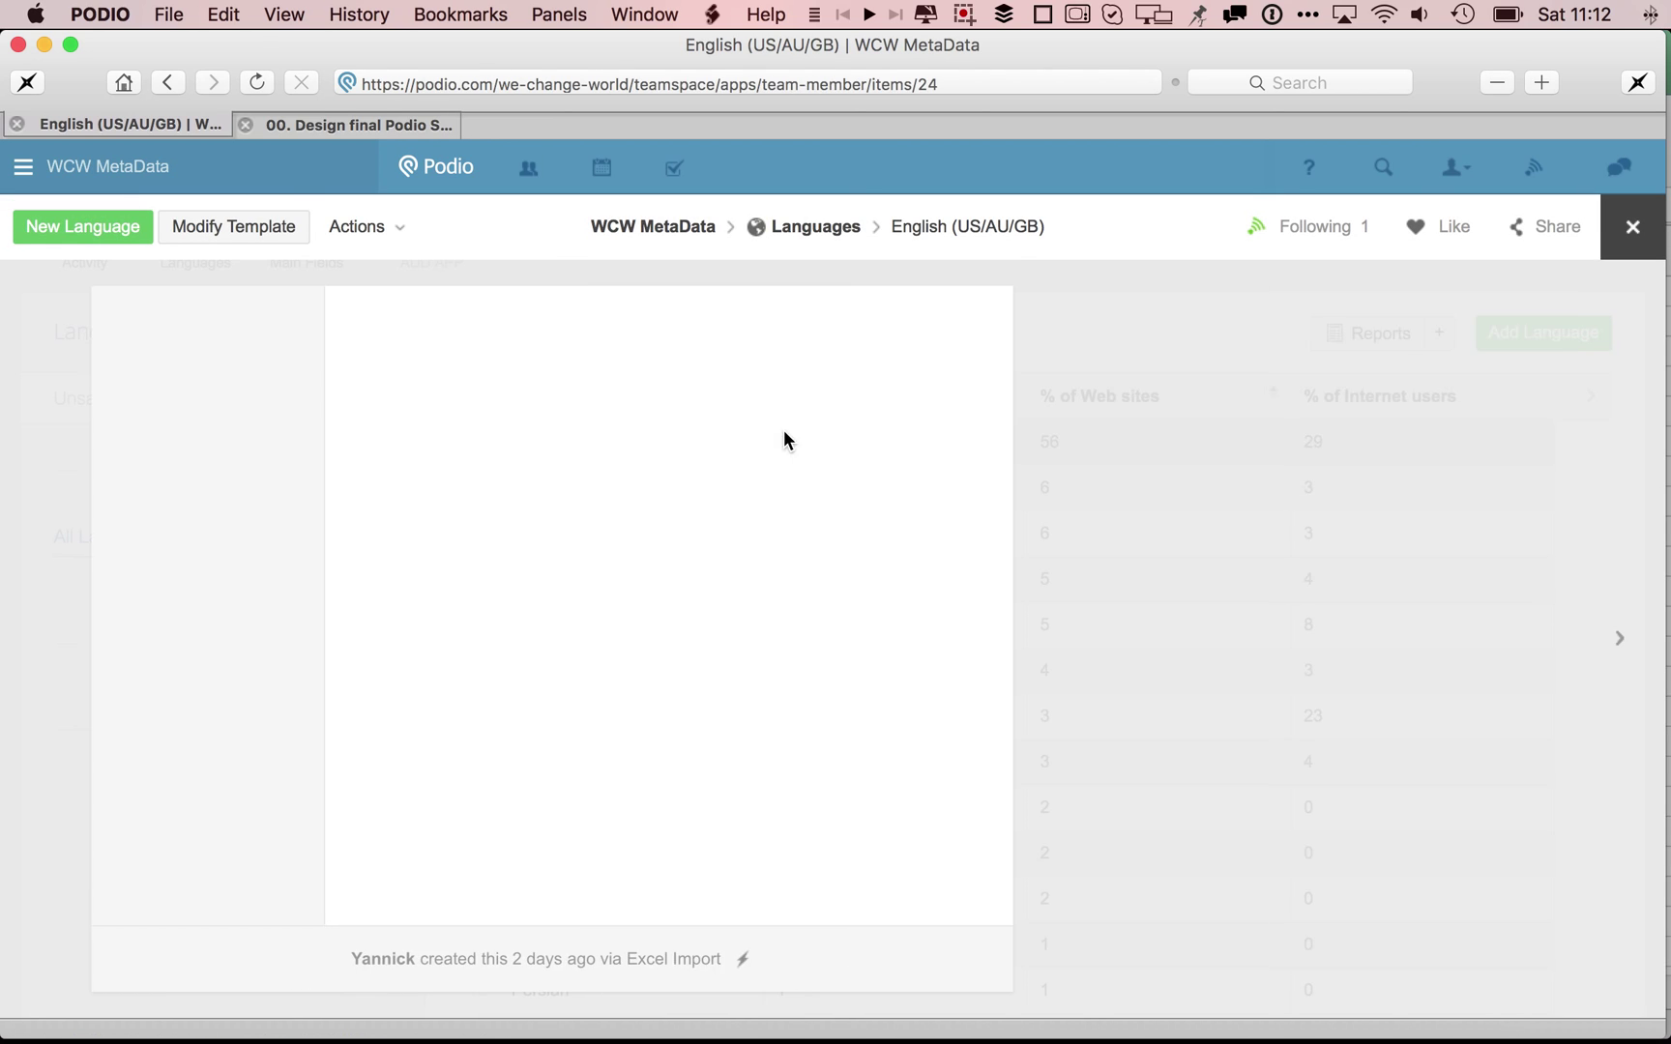
scroll(667, 585, "down", 7)
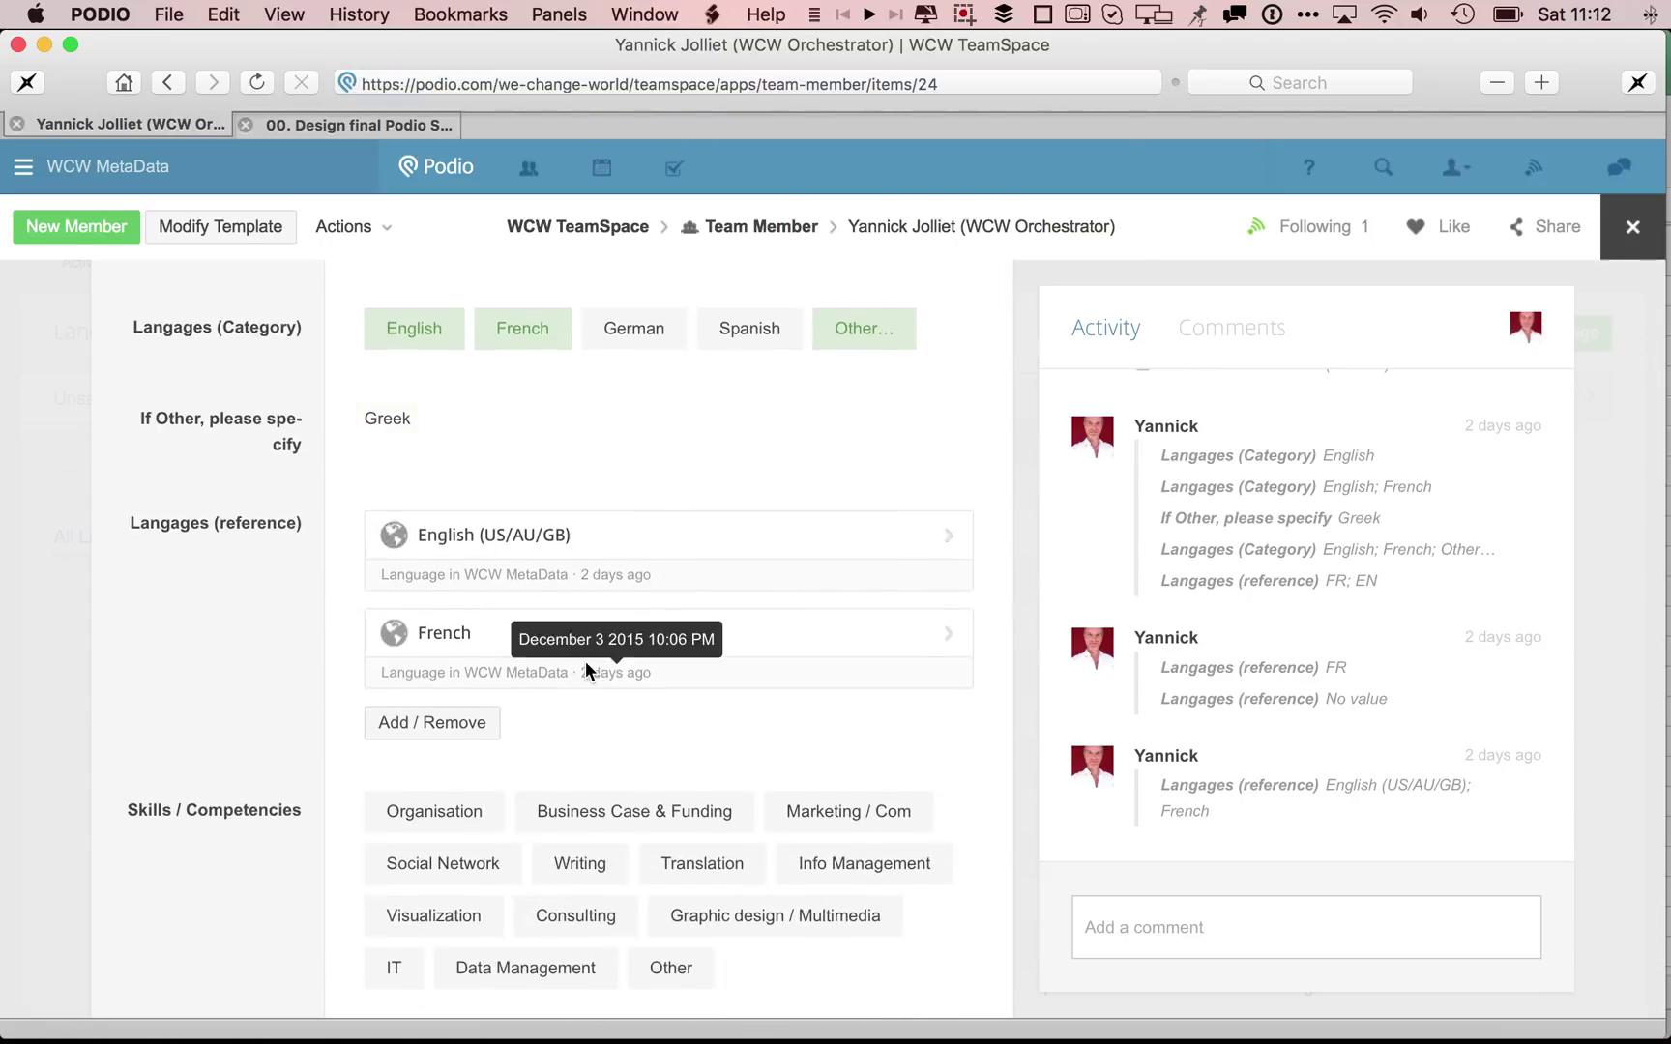
scroll(587, 670, "up", 2)
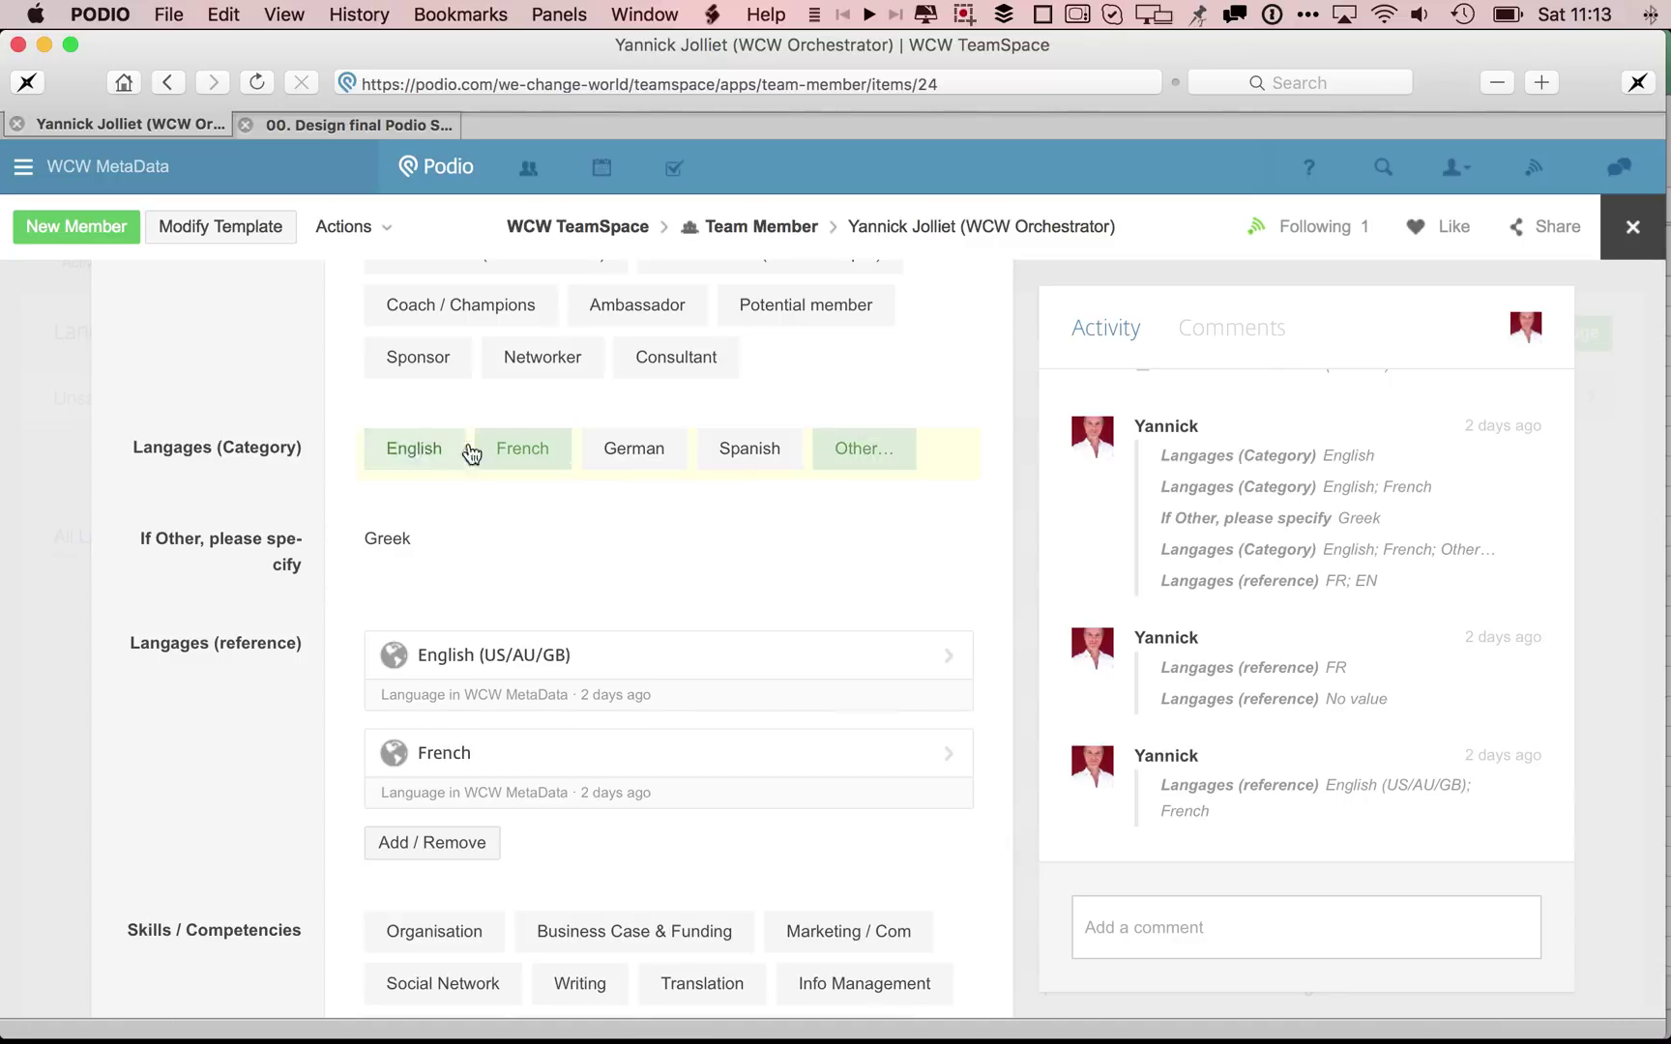
left_click(740, 457)
scroll(519, 559, "down", 2)
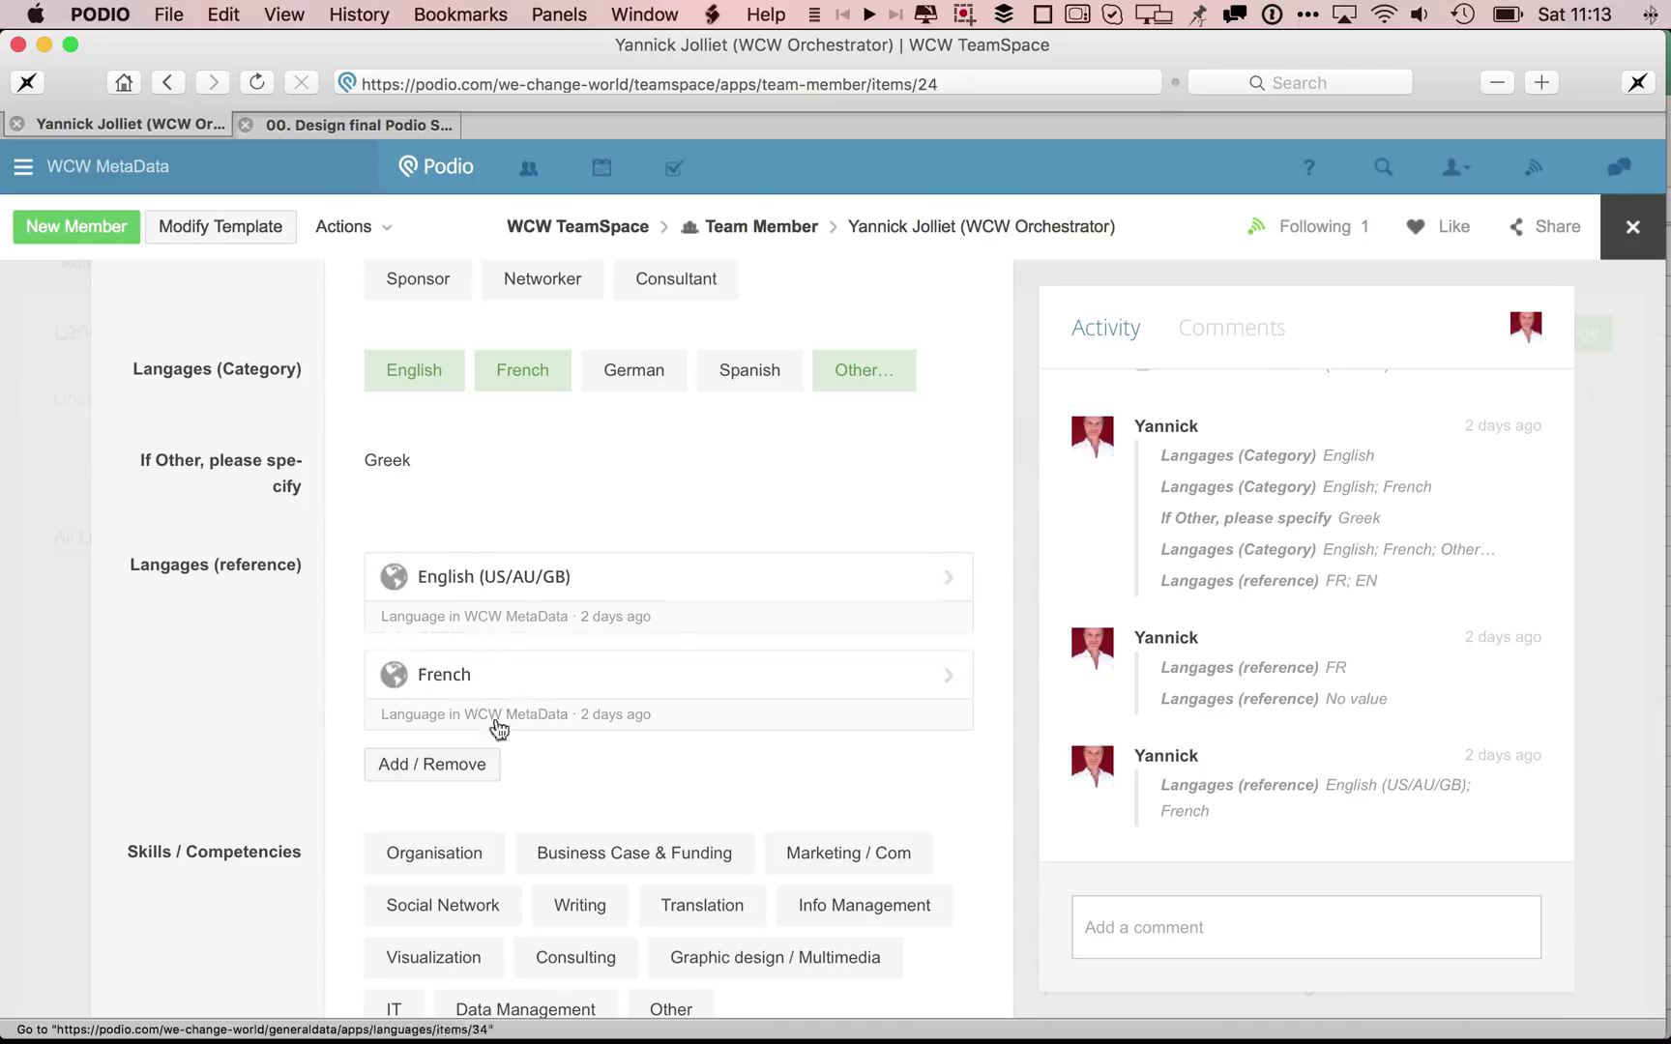
Open the Reference Layout settings of the Languages app in WCW MetaData again.
left_click(522, 723)
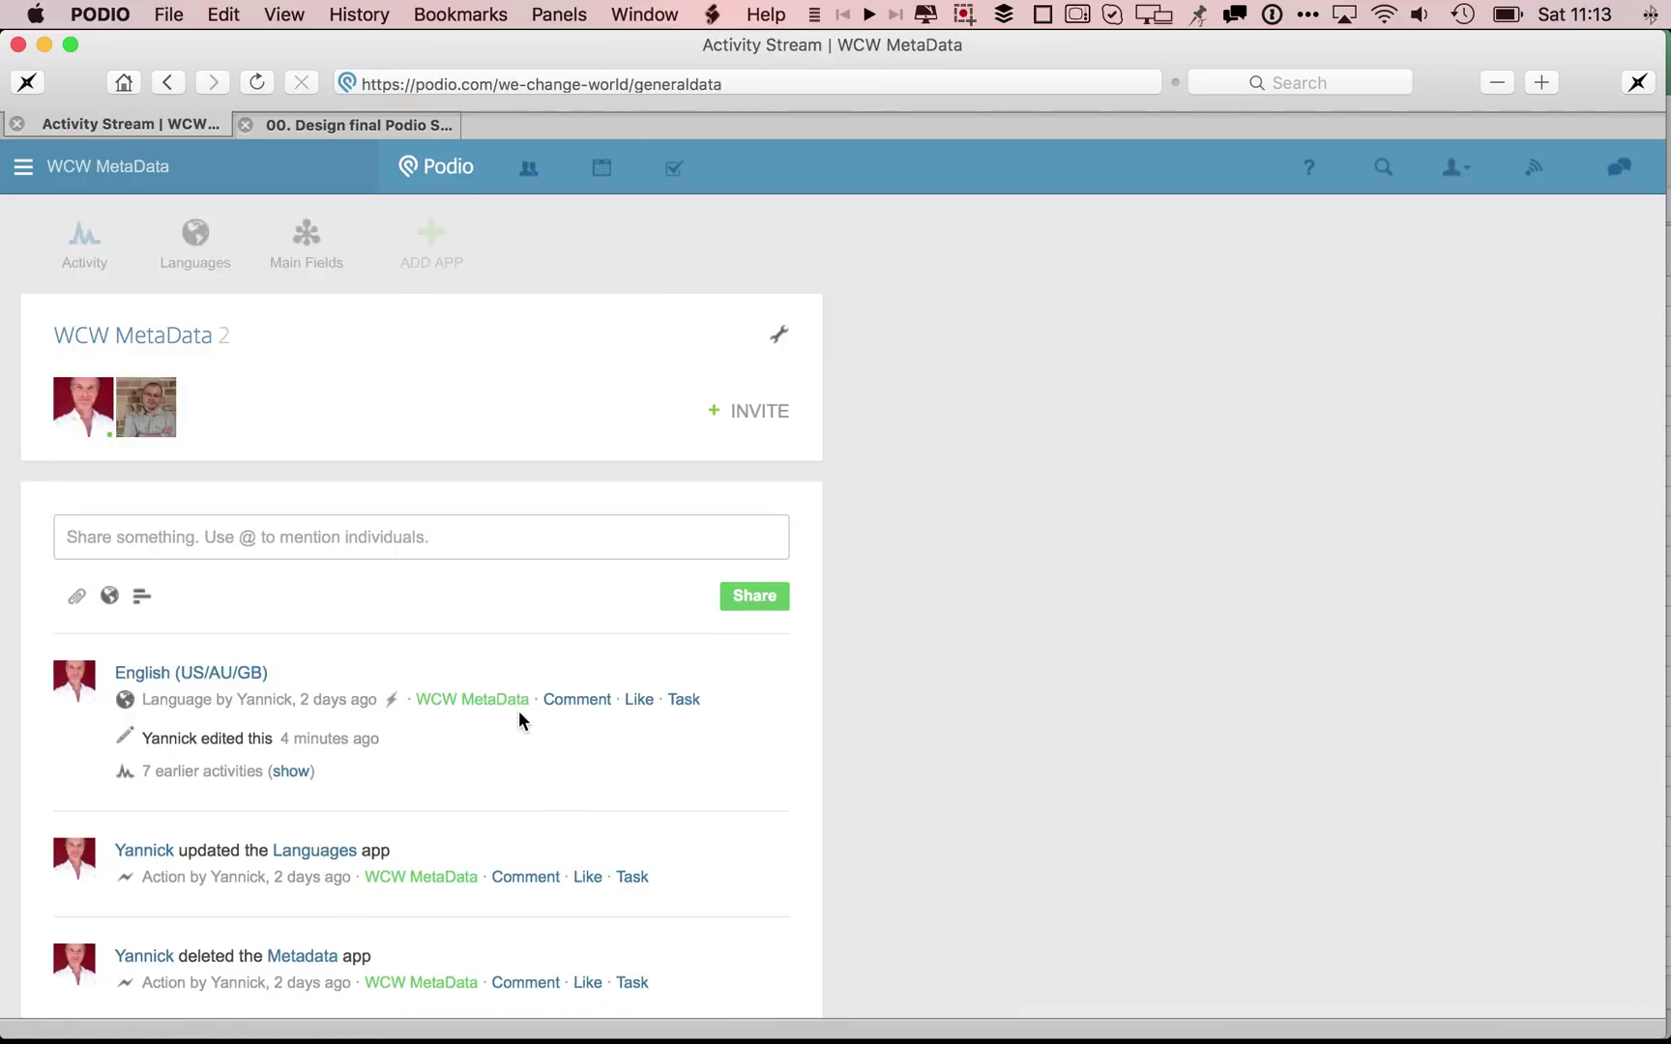
left_click(187, 258)
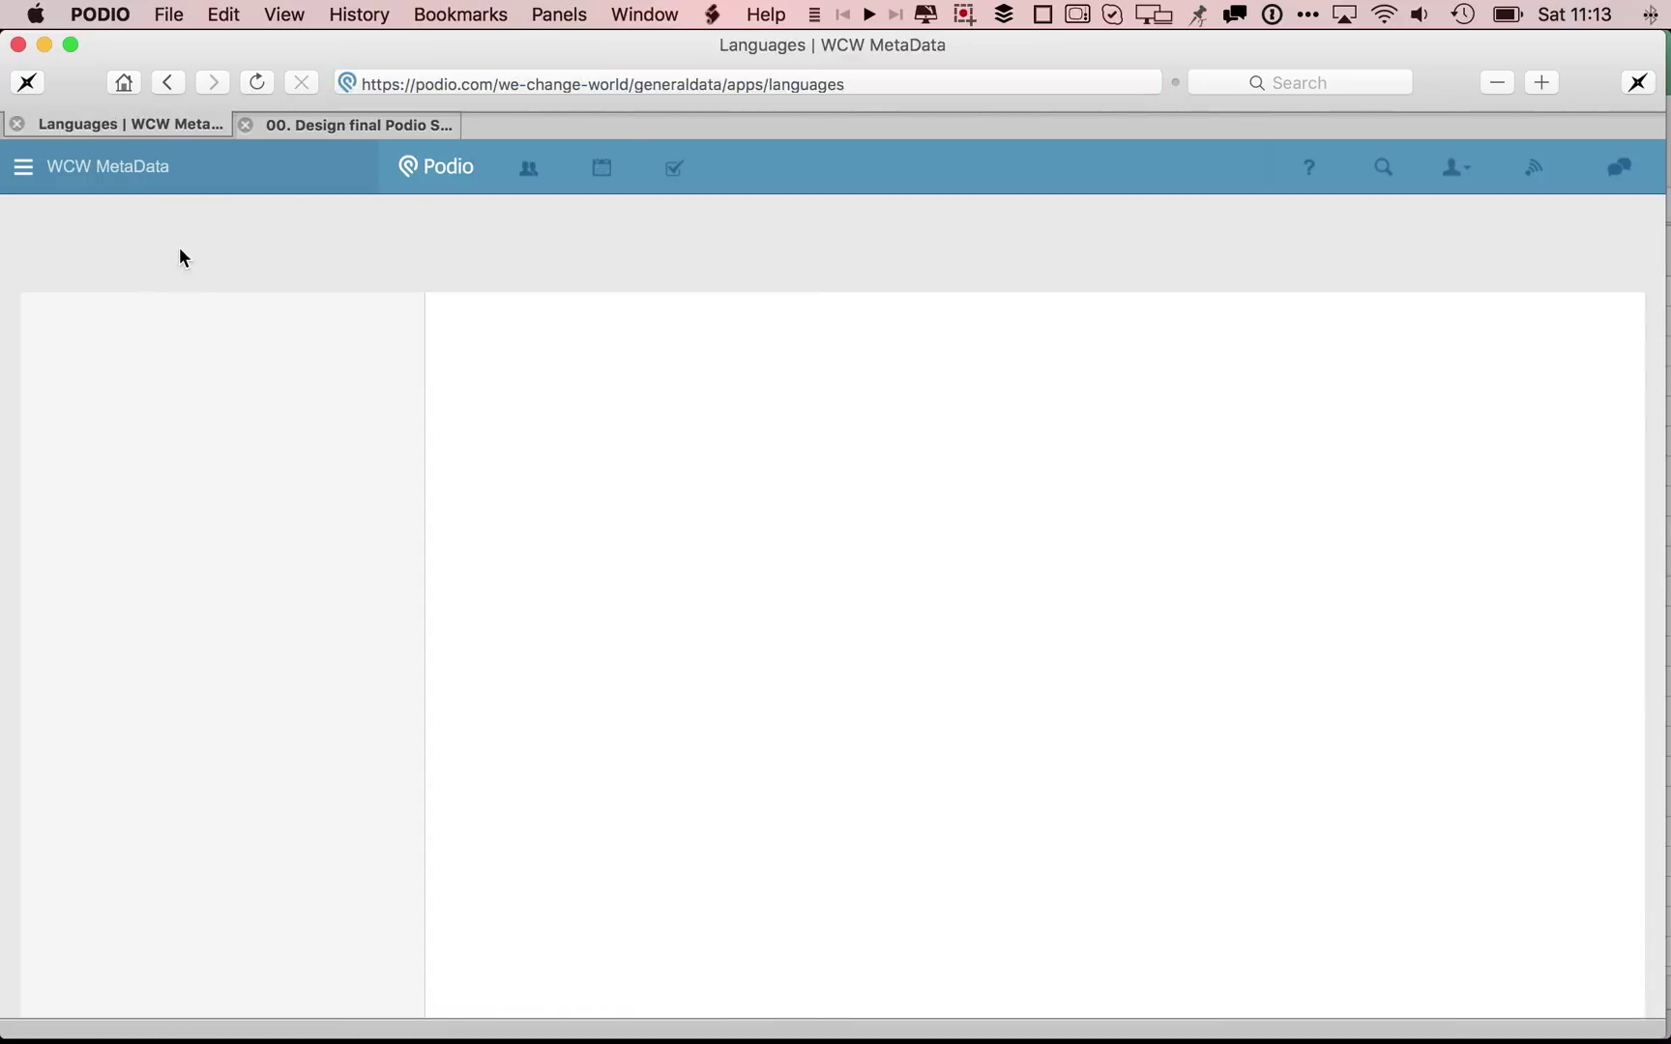
left_click(338, 342)
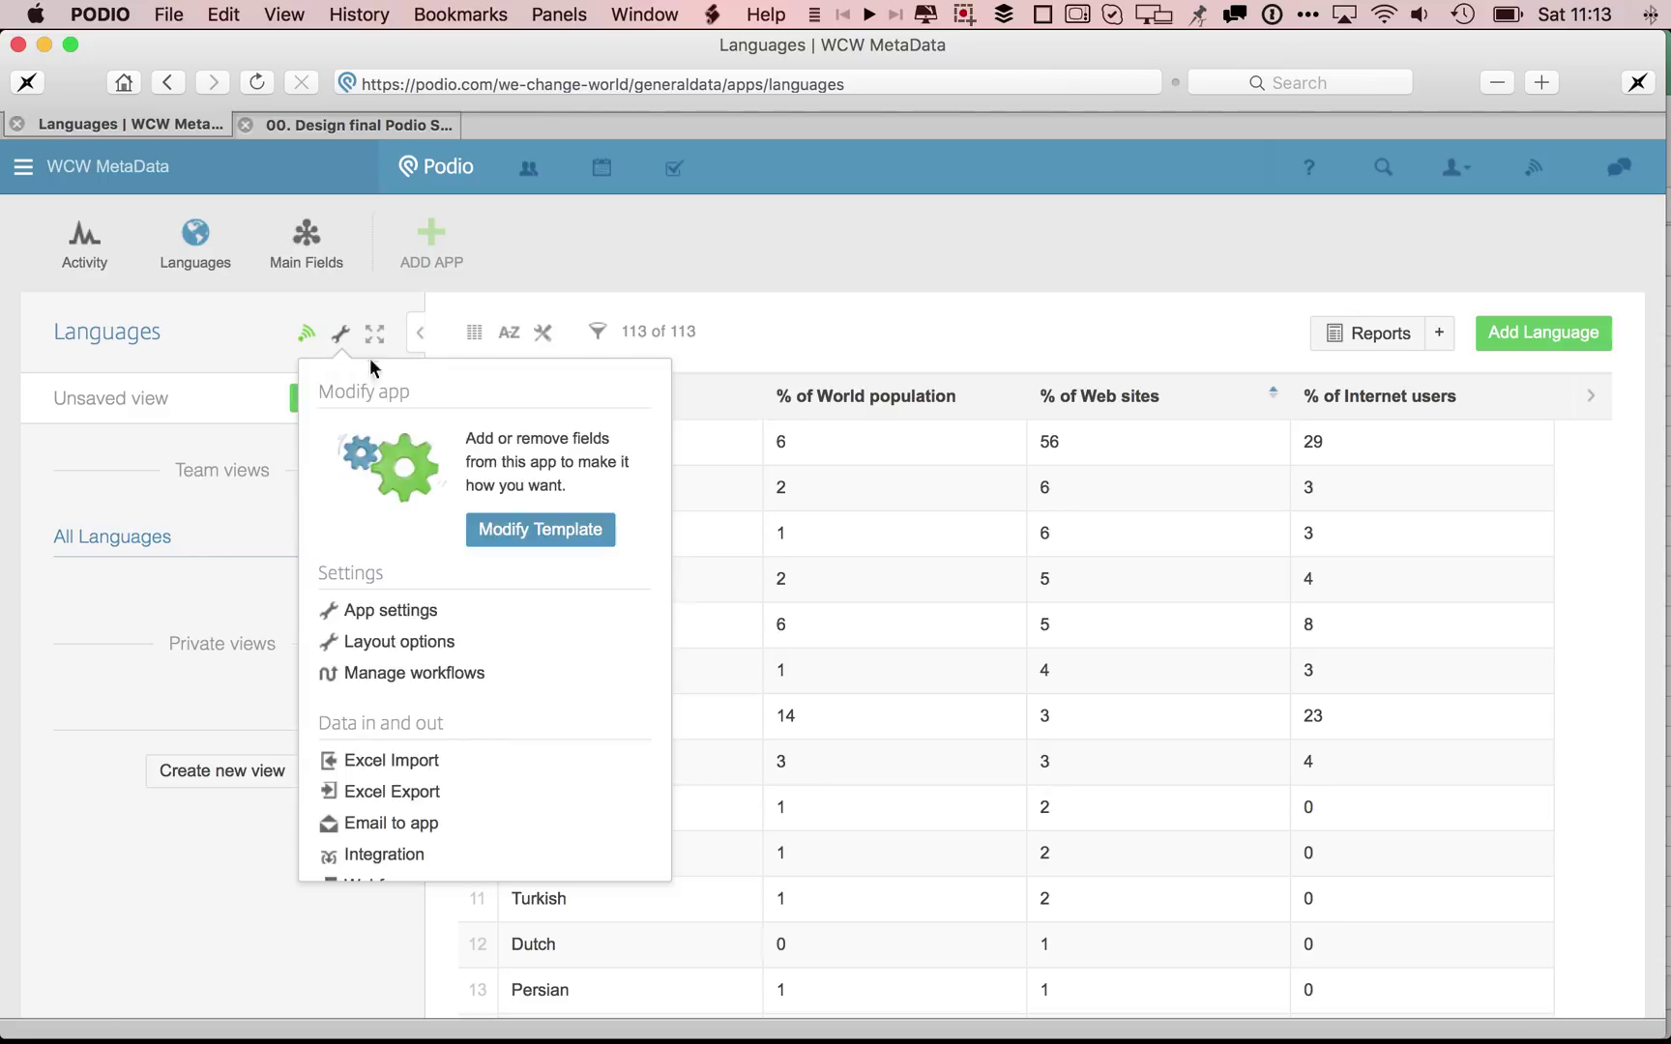
left_click(426, 646)
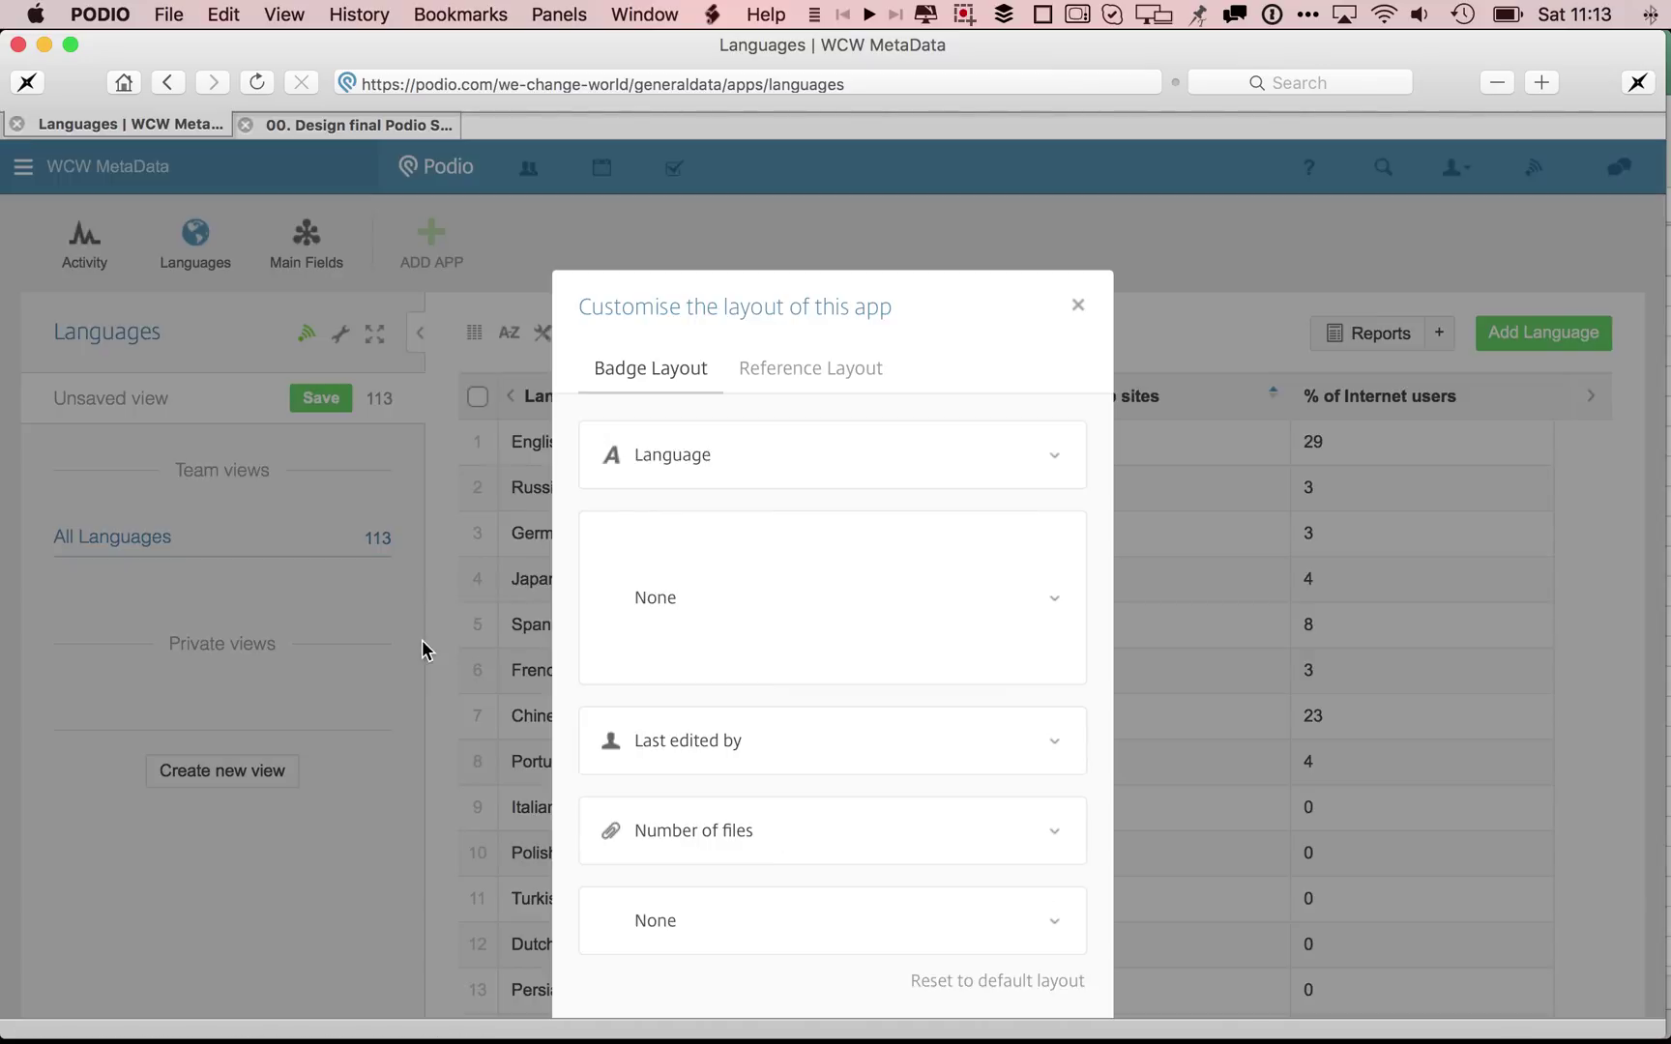
left_click(823, 376)
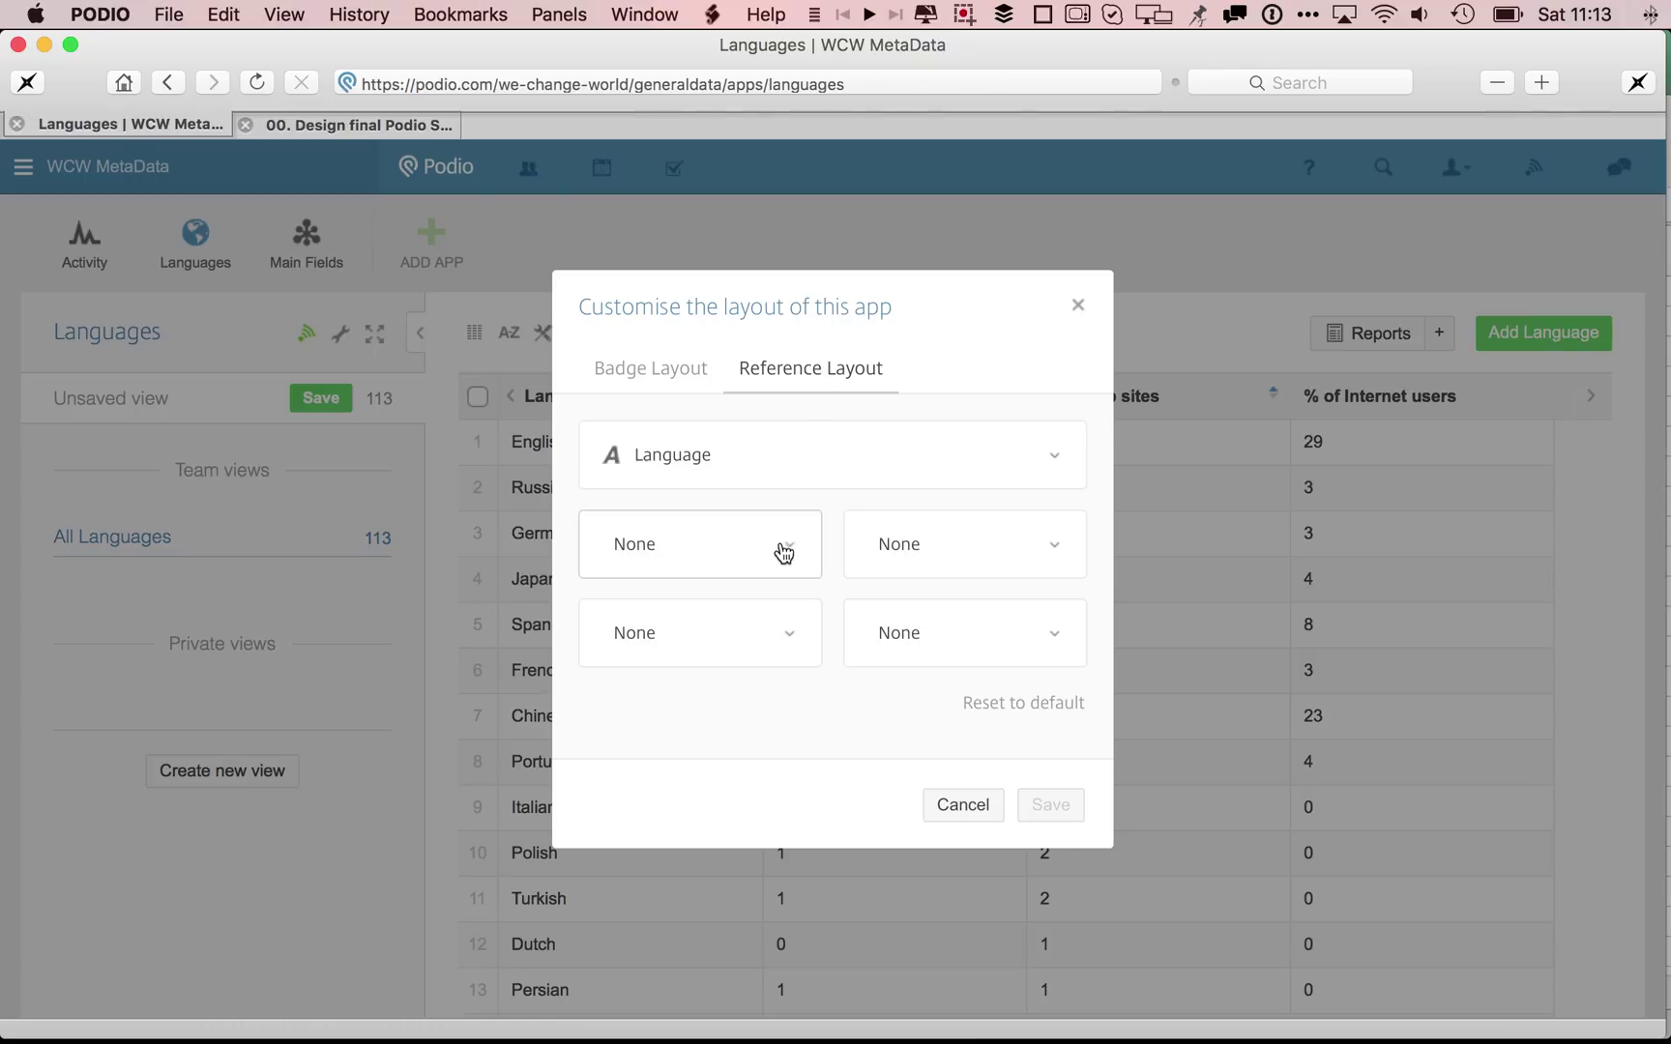
Fill the statistic slots with % of World population, % of Web sites and % of Internet users.
left_click(783, 554)
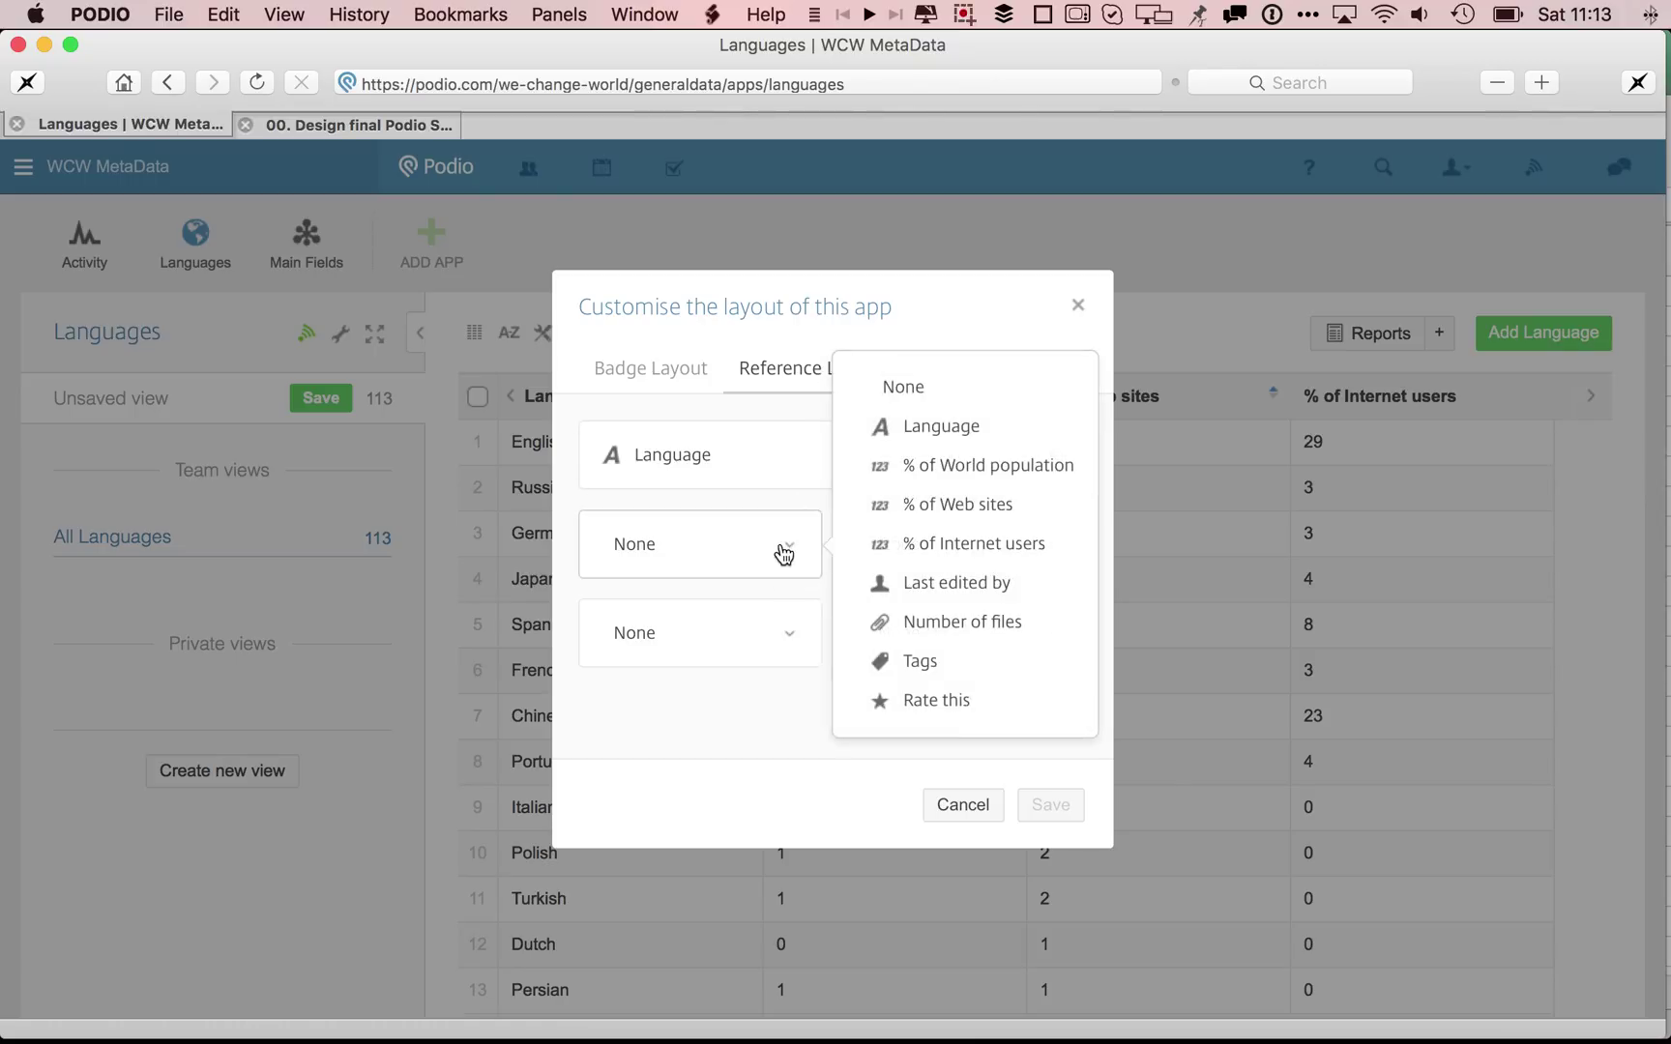
left_click(976, 461)
left_click(1035, 559)
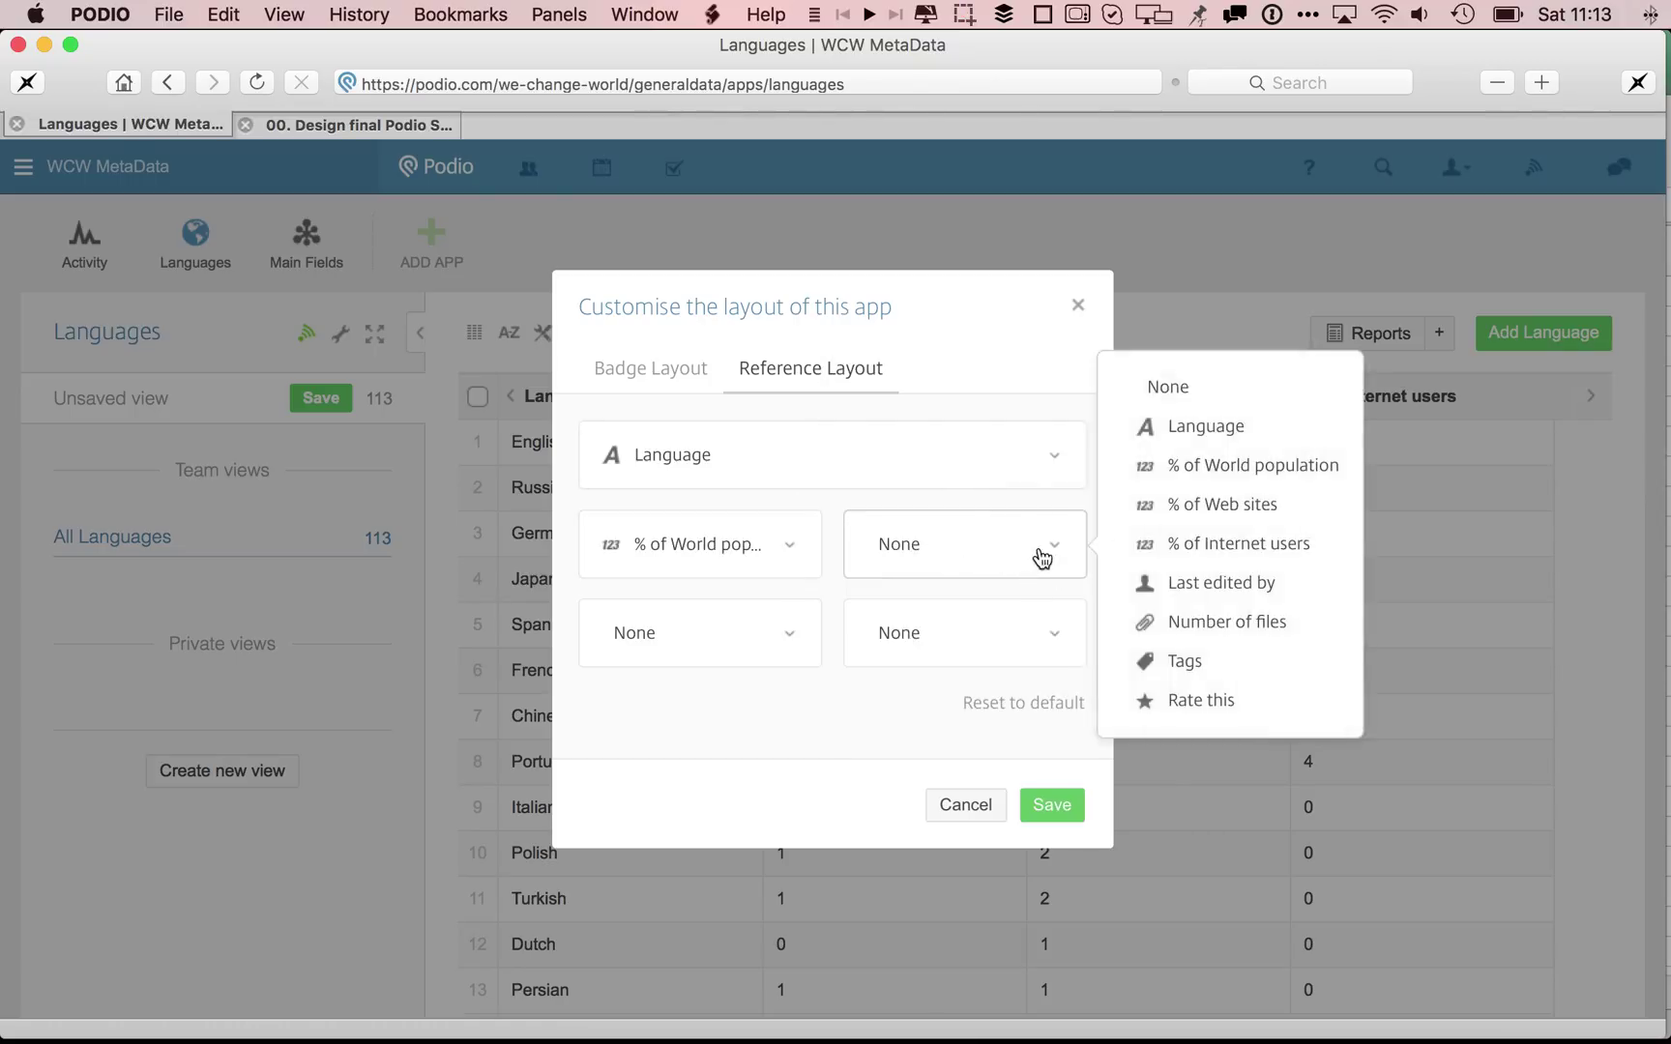
left_click(1234, 522)
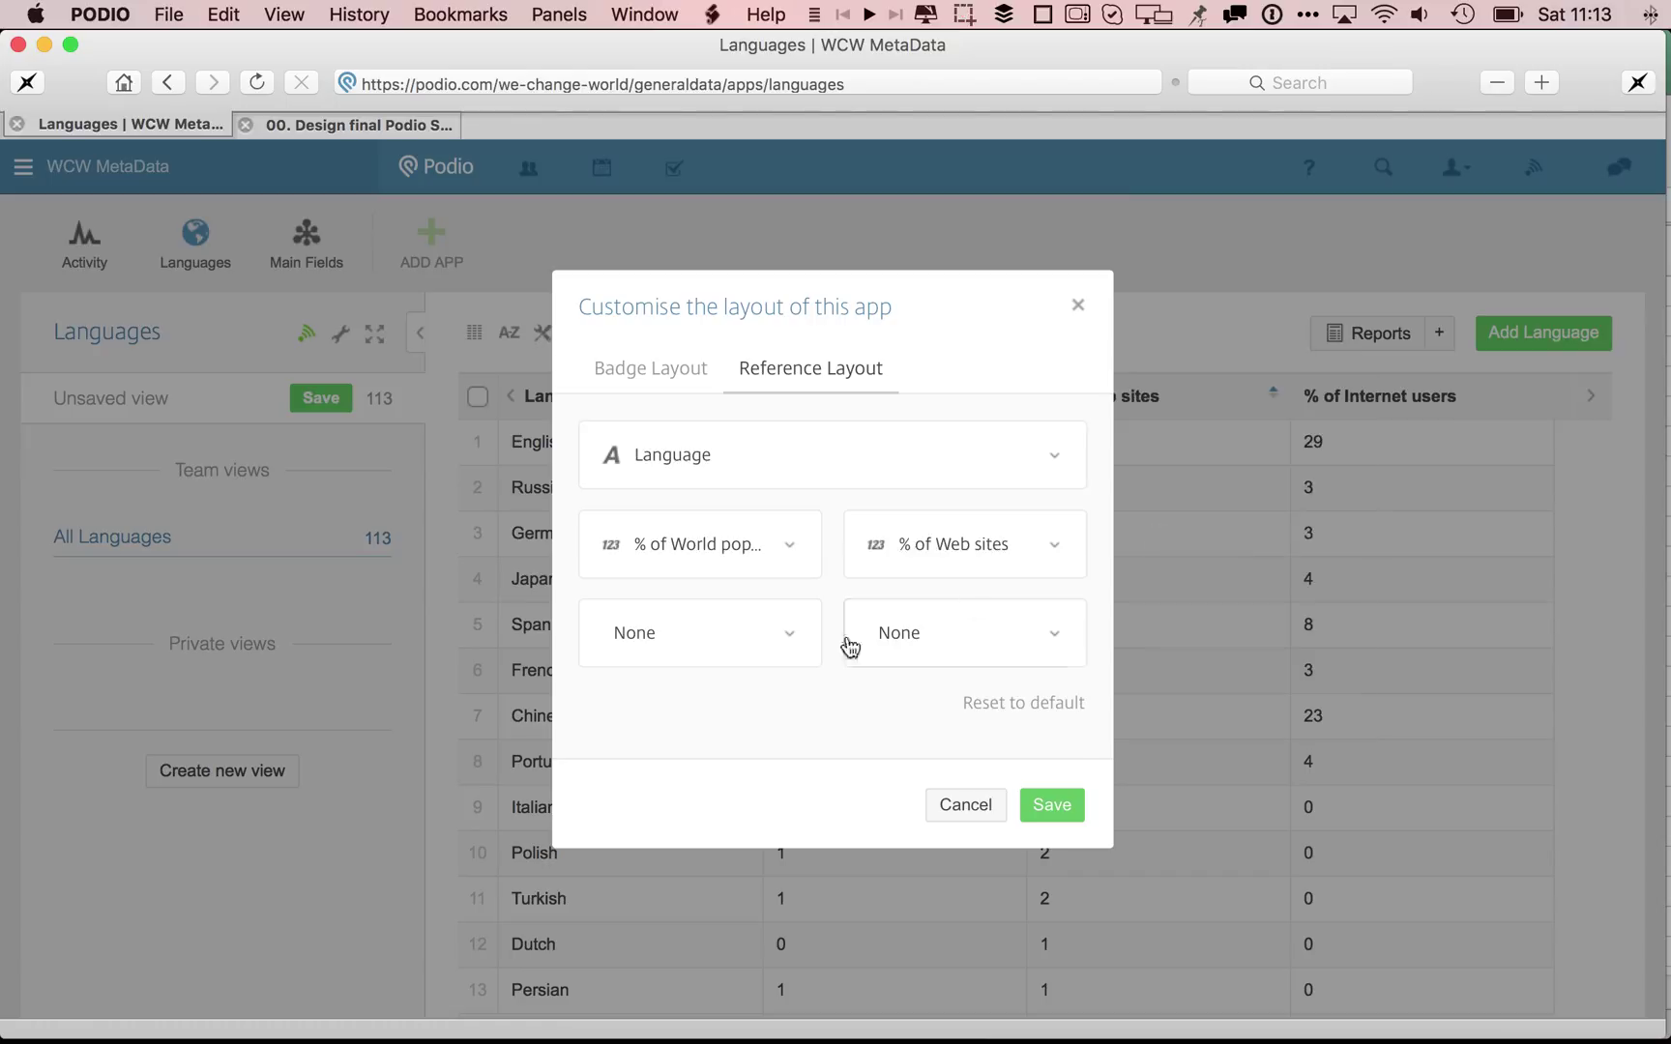
left_click(788, 643)
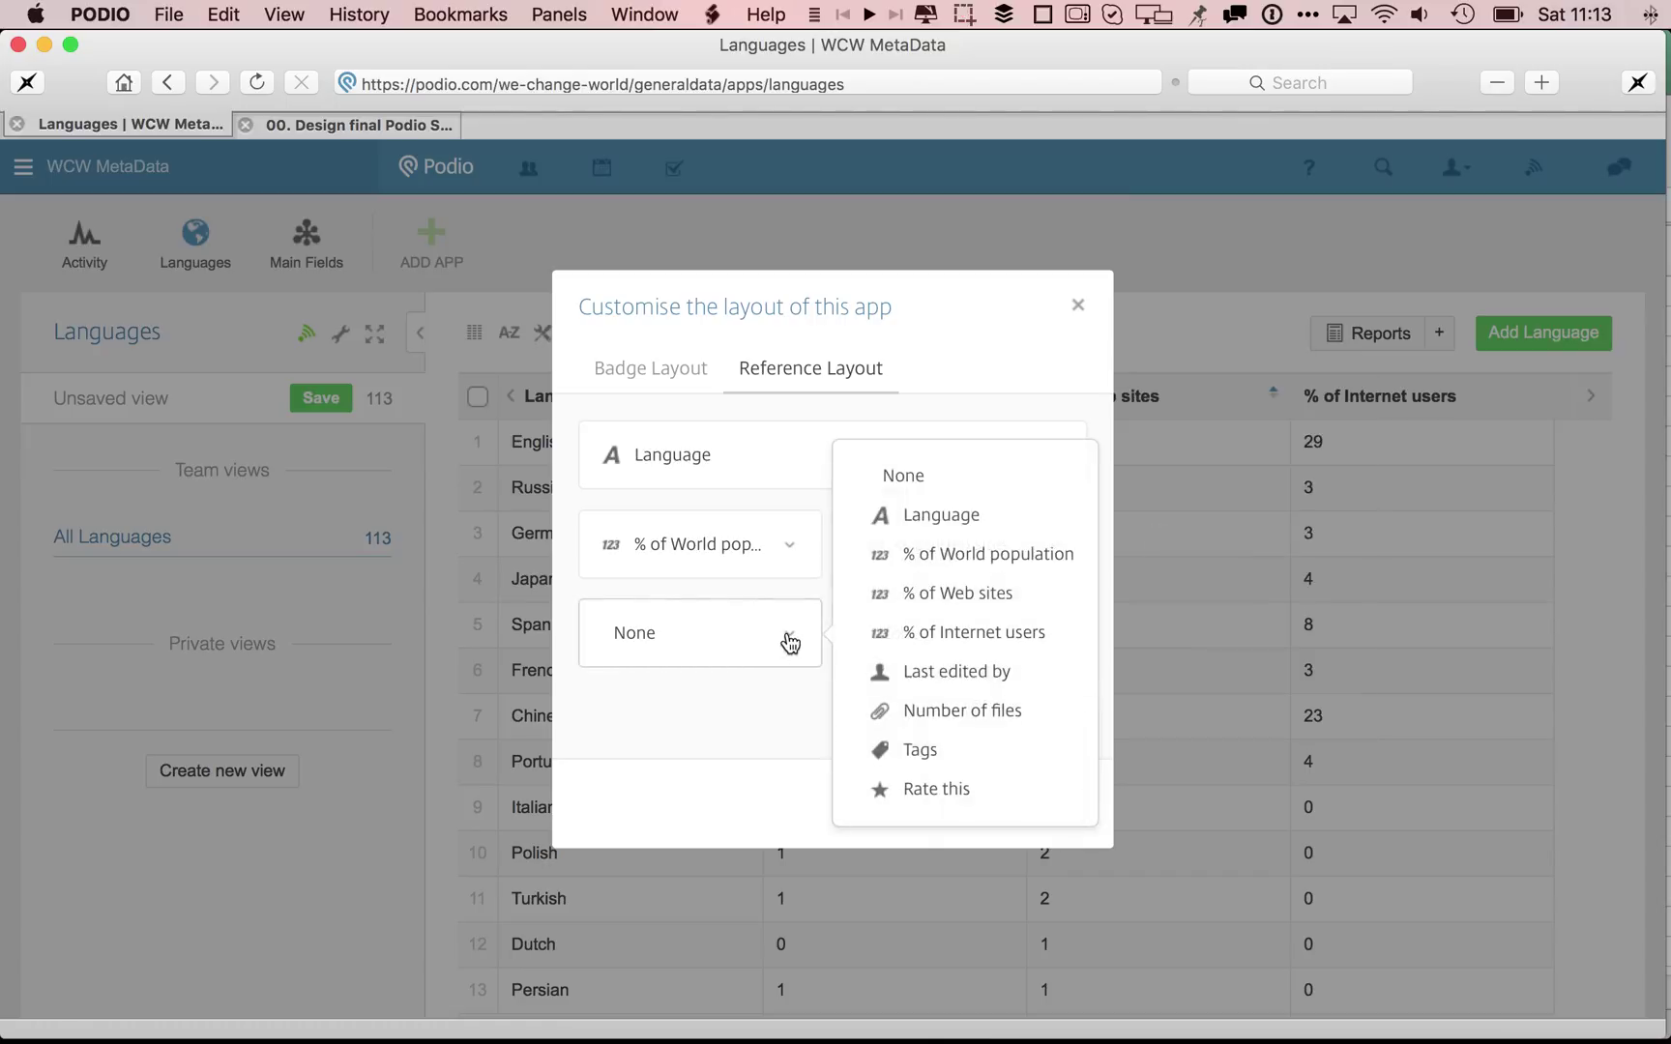
left_click(998, 638)
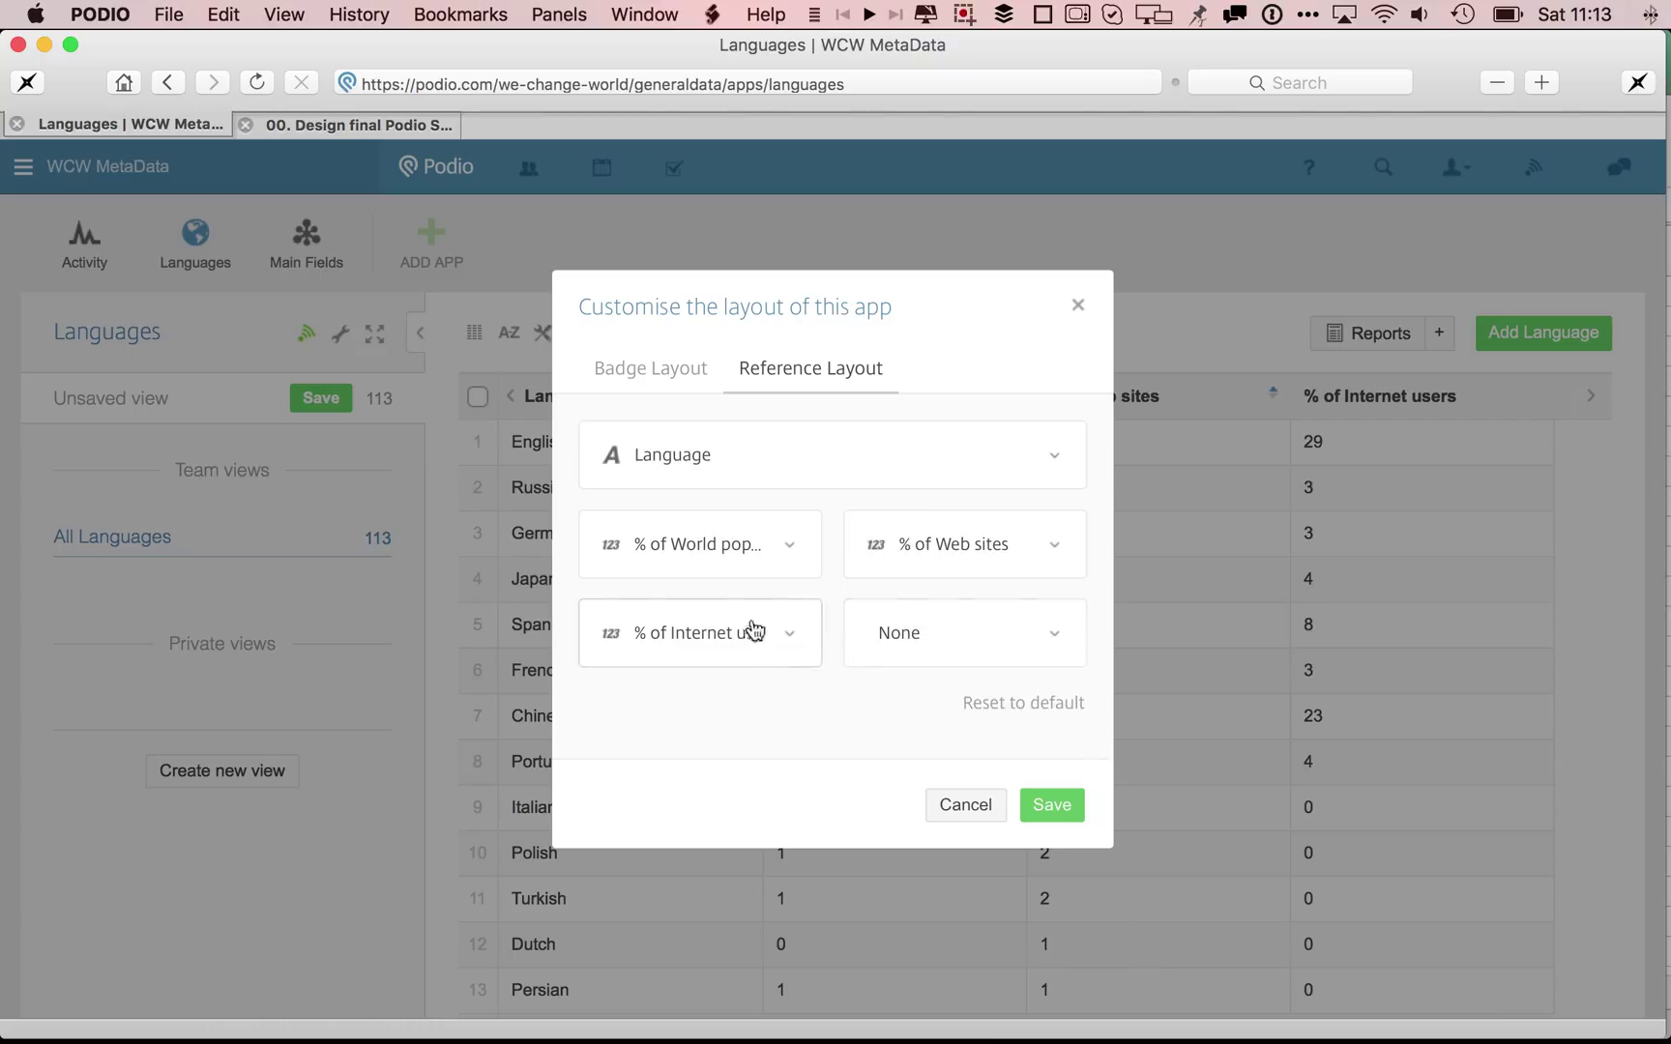
Move % of Web sites lower-left and % of Internet users lower-right, clear upper-right, and save.
left_click(783, 638)
left_click(951, 588)
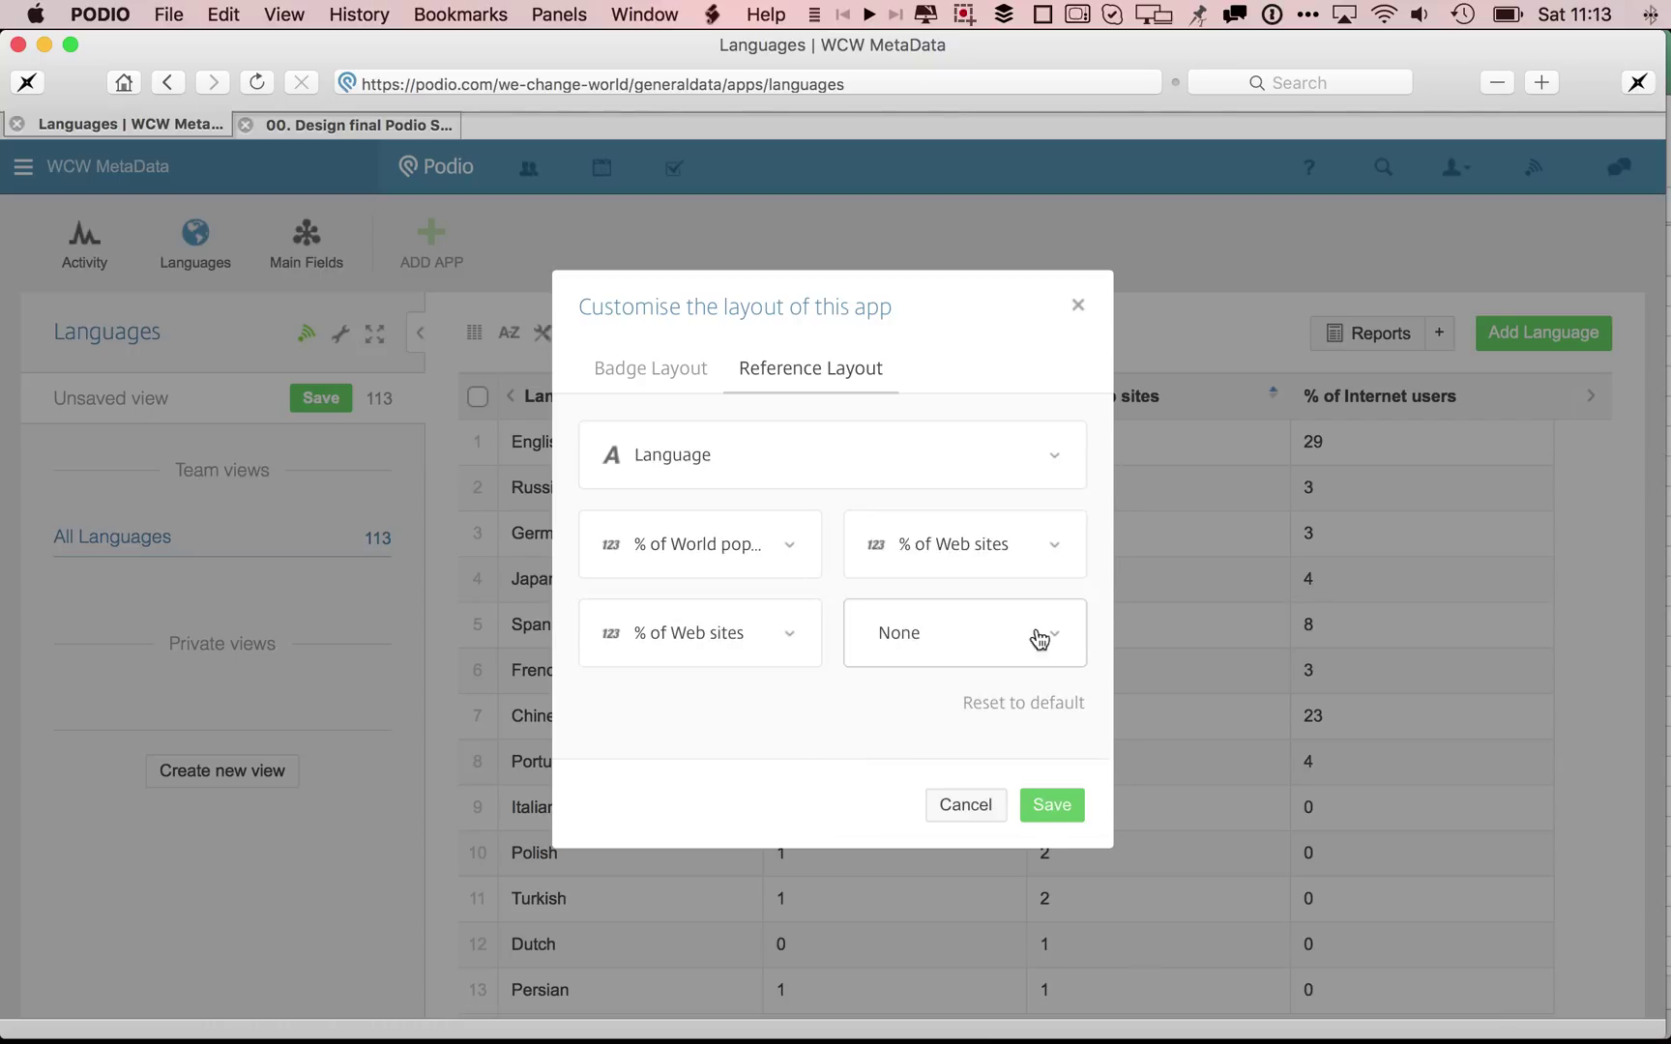
left_click(1044, 636)
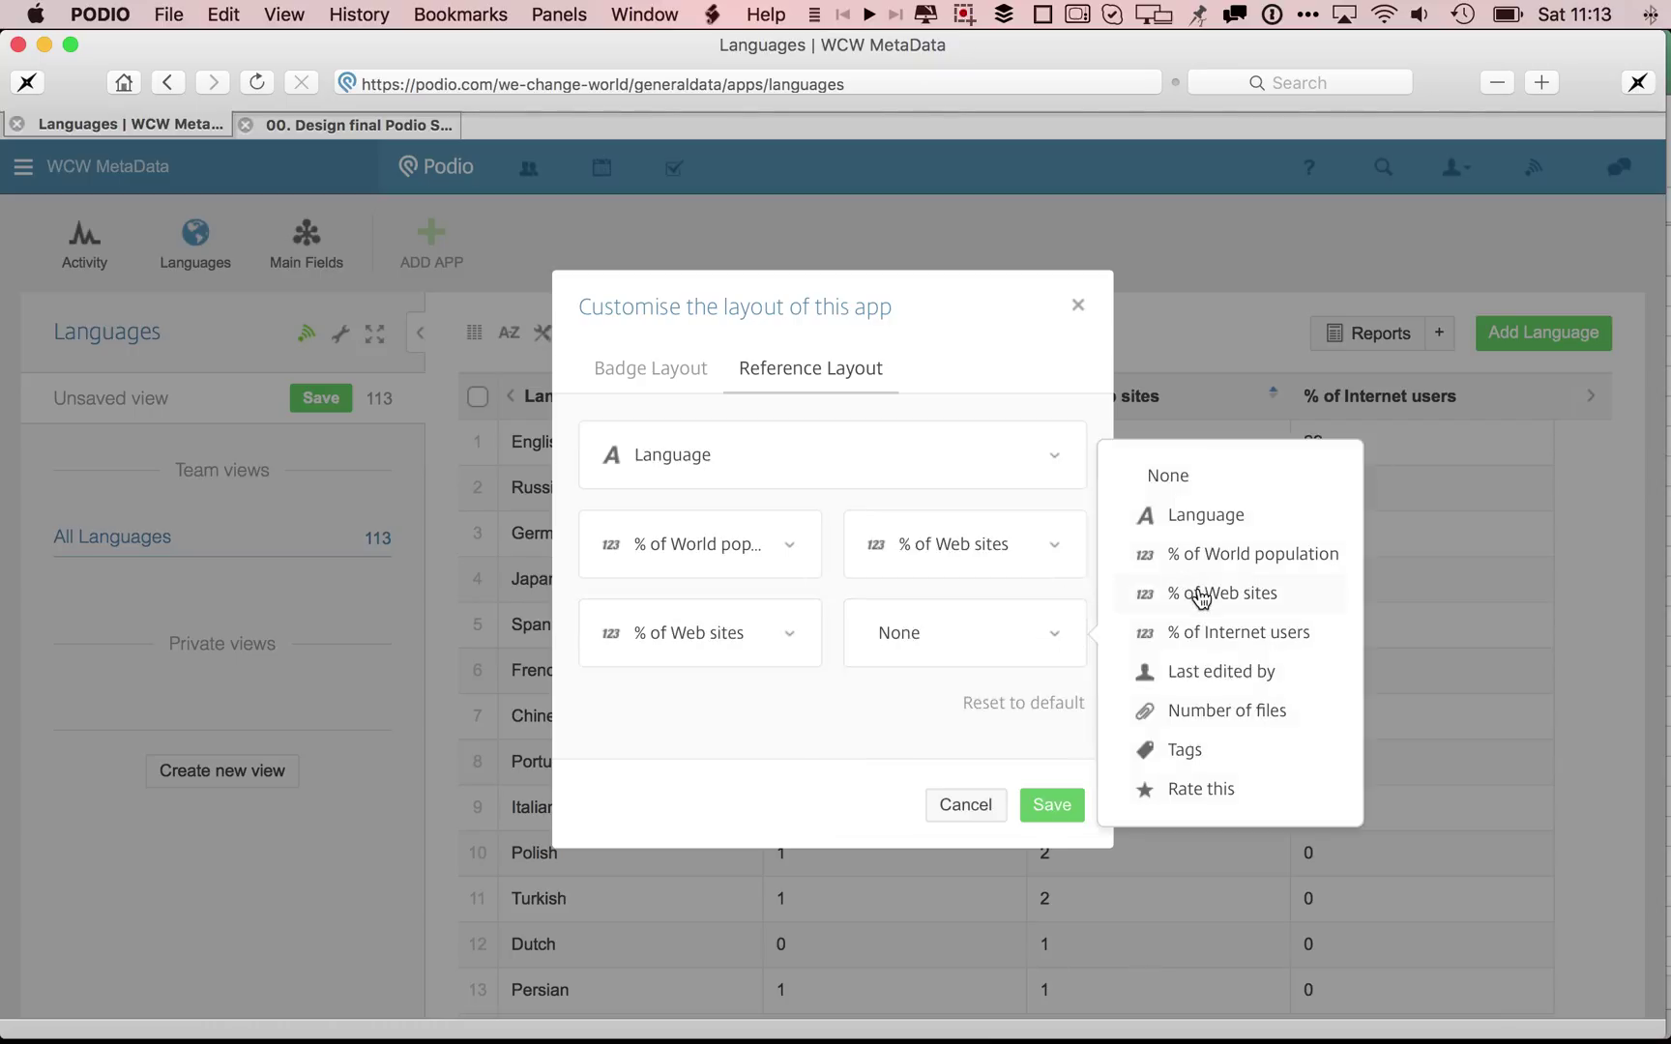
left_click(1202, 634)
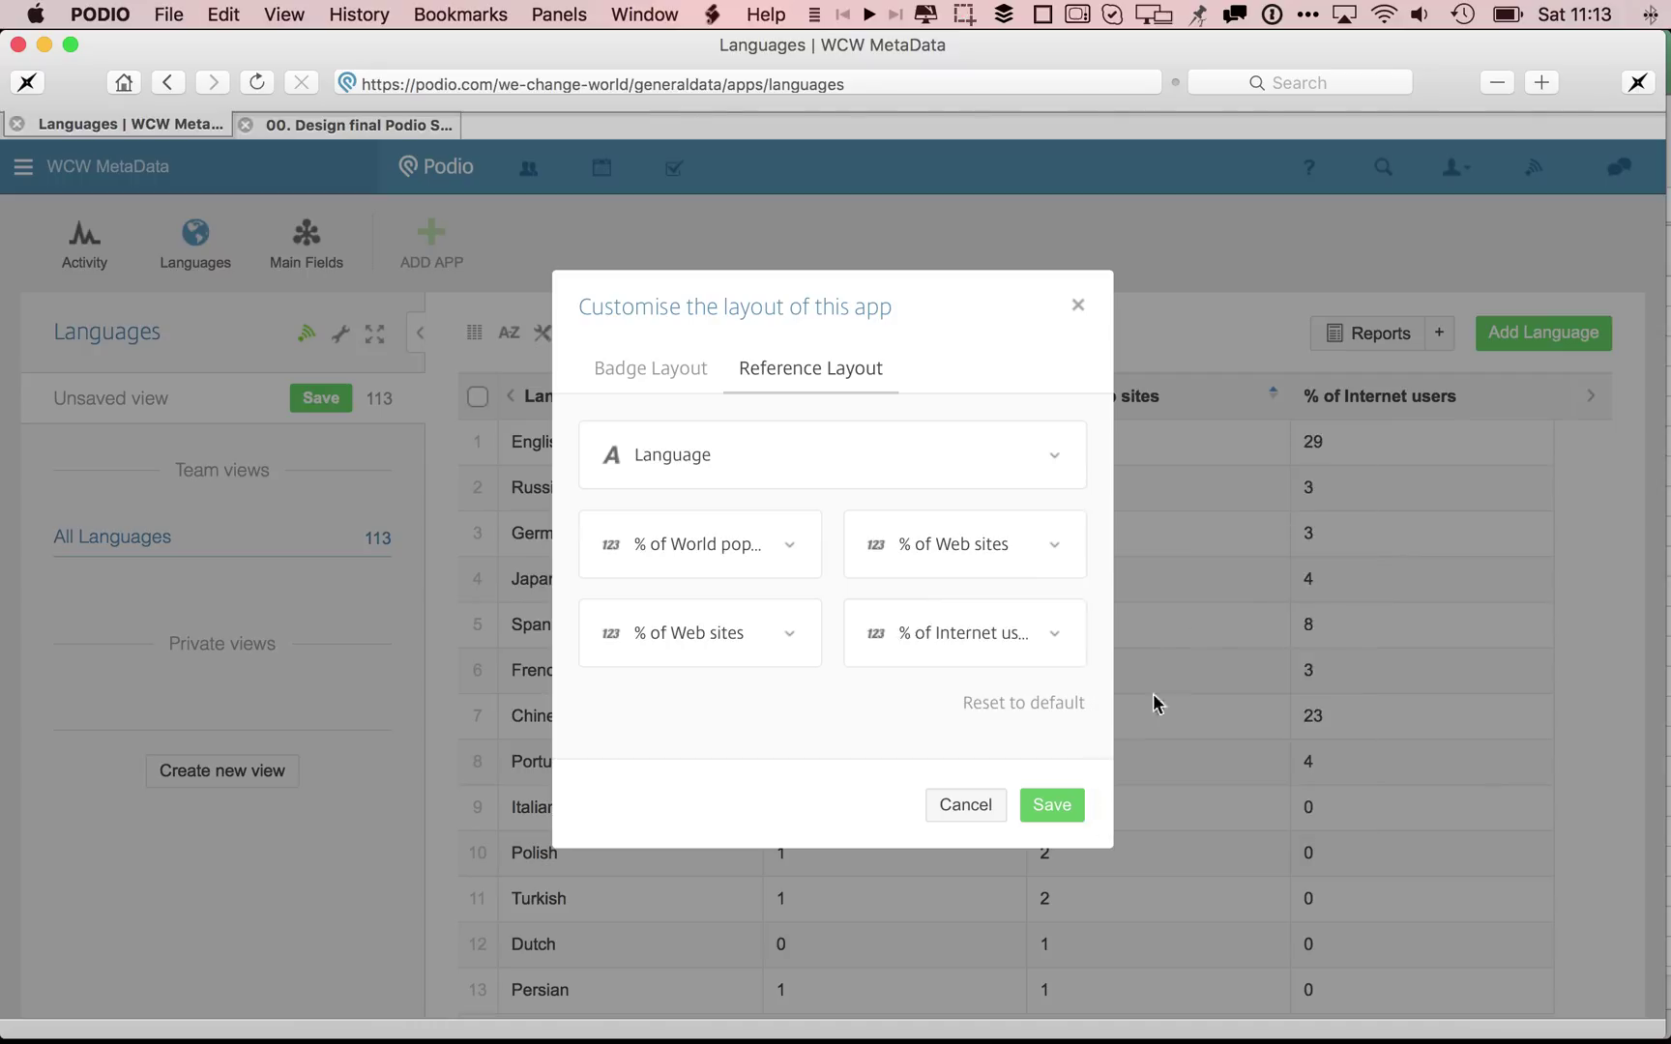
left_click(1071, 539)
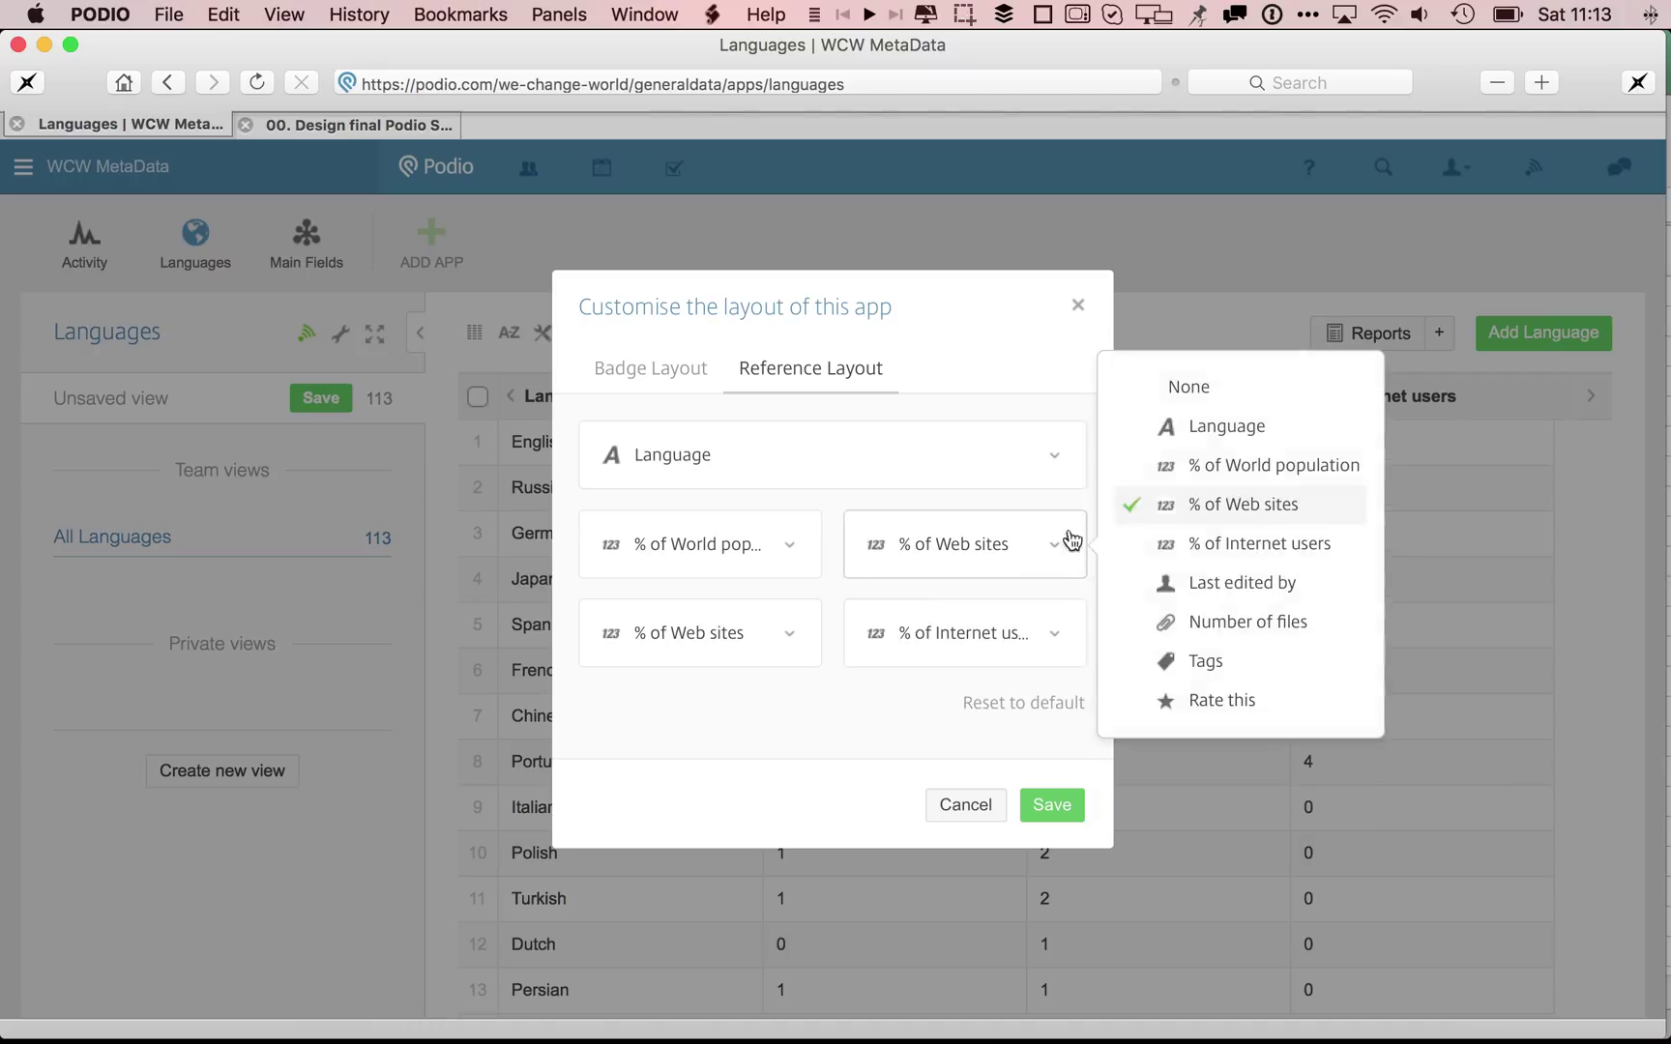
left_click(1207, 392)
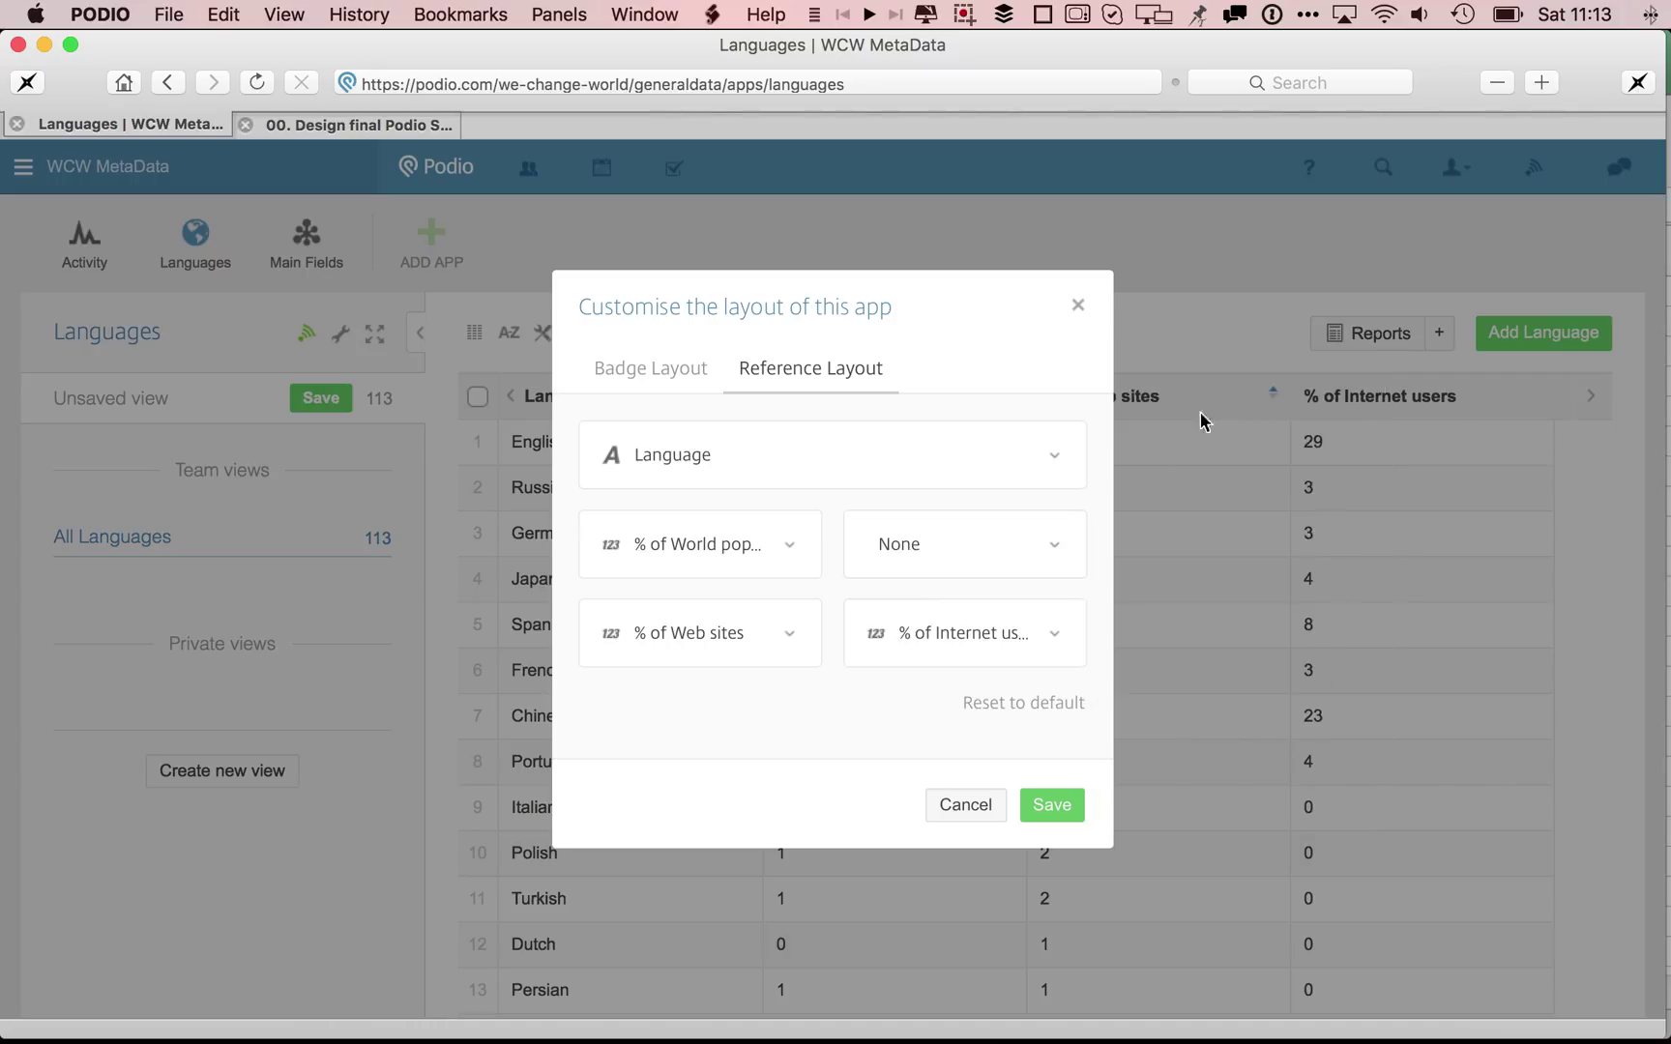
left_click(1061, 807)
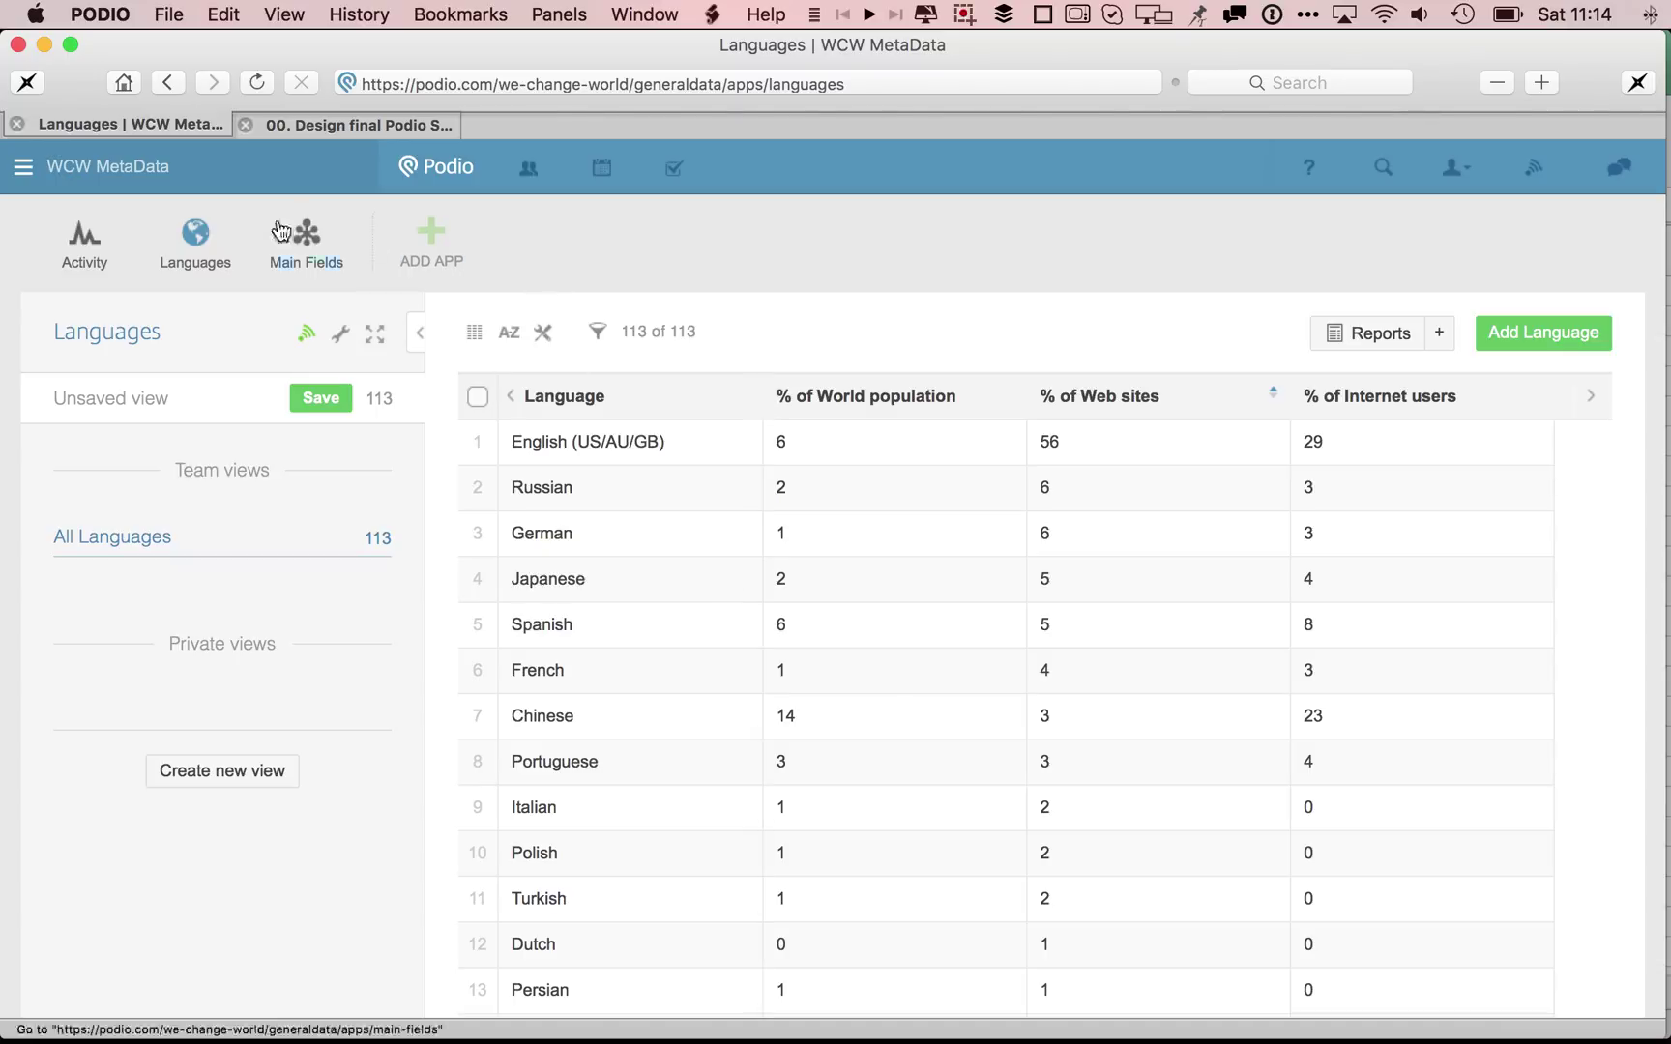
Open the workspace list from the menu at the top left.
left_click(48, 179)
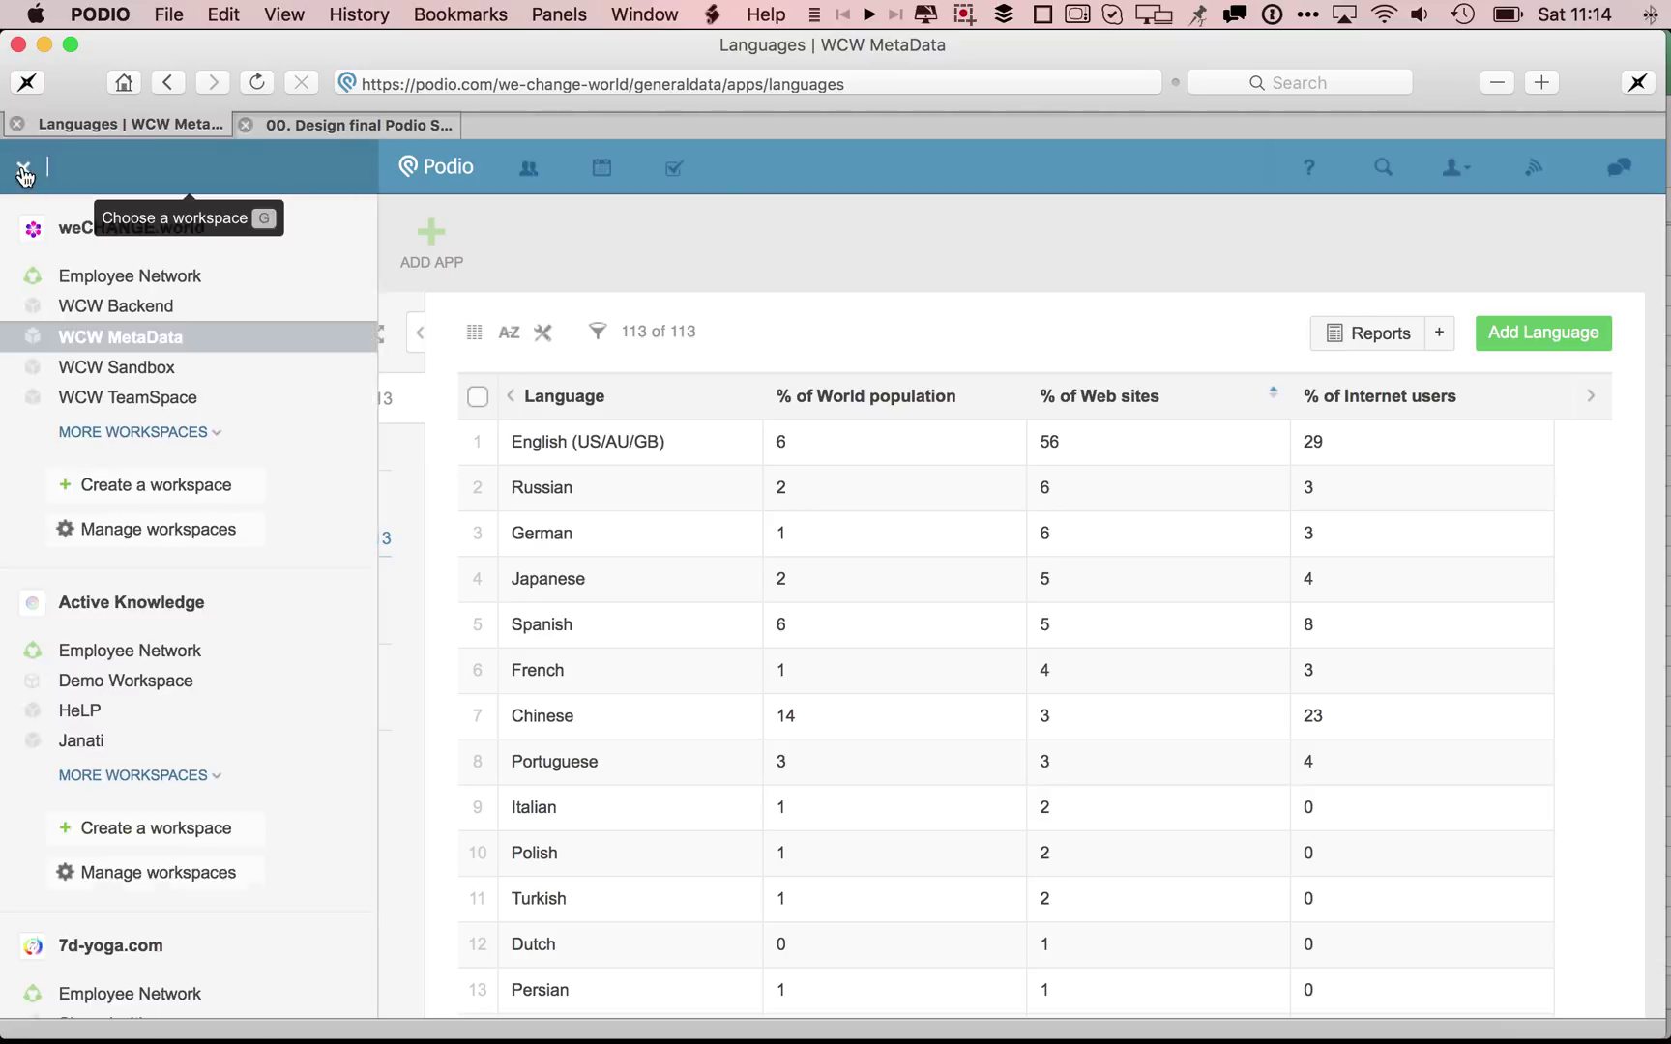